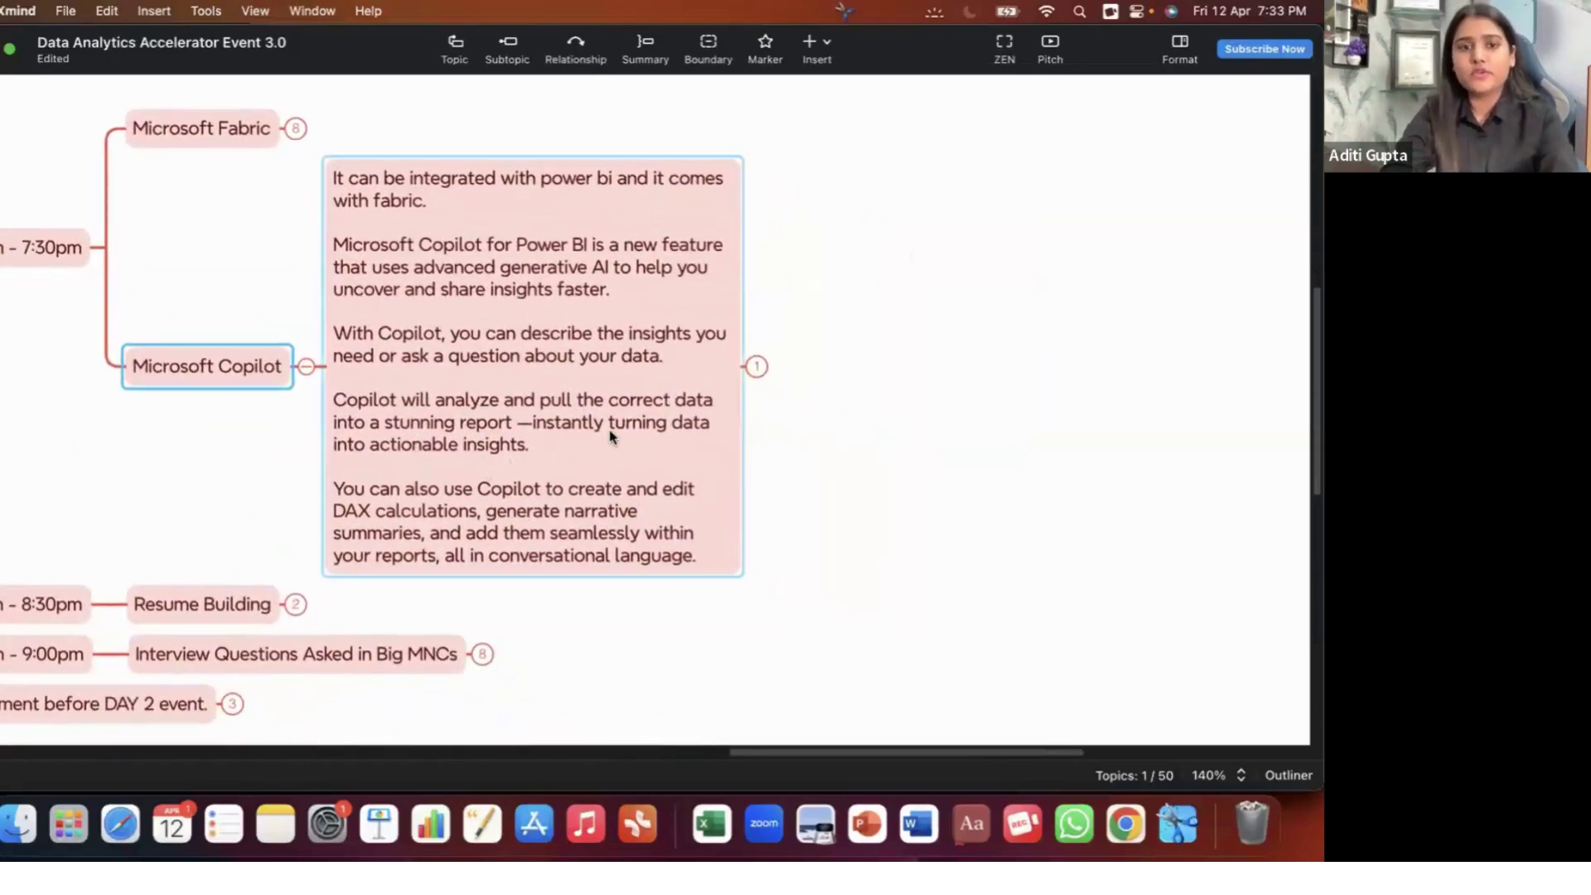
- Switch from the mind map to the Microsoft Fabric browser window and open the Power BI experience
key(ctrl+Up)
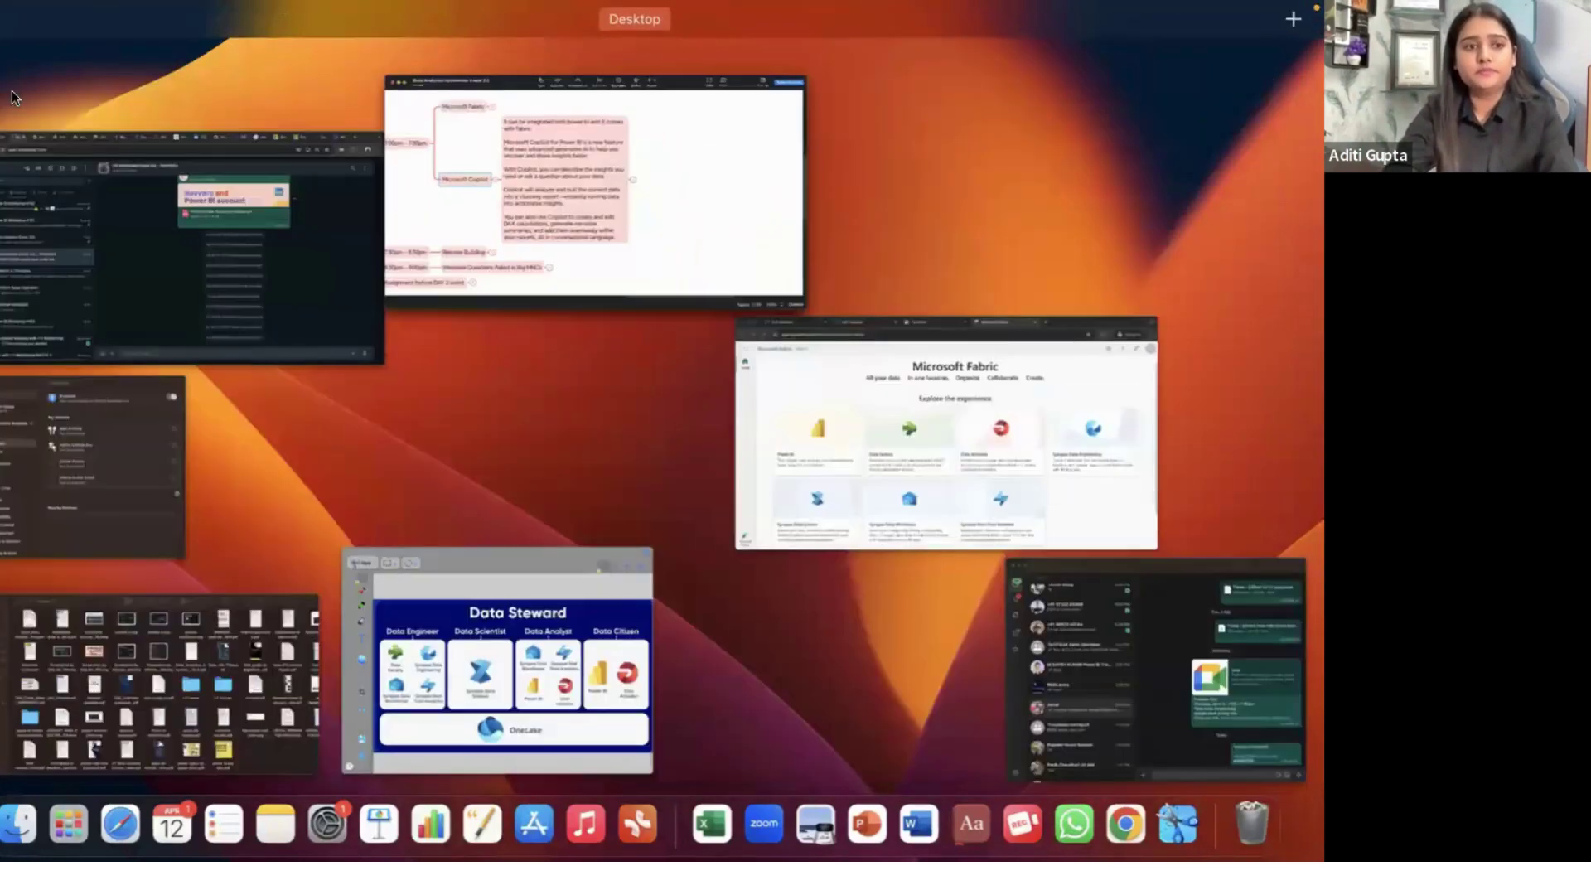
click(946, 431)
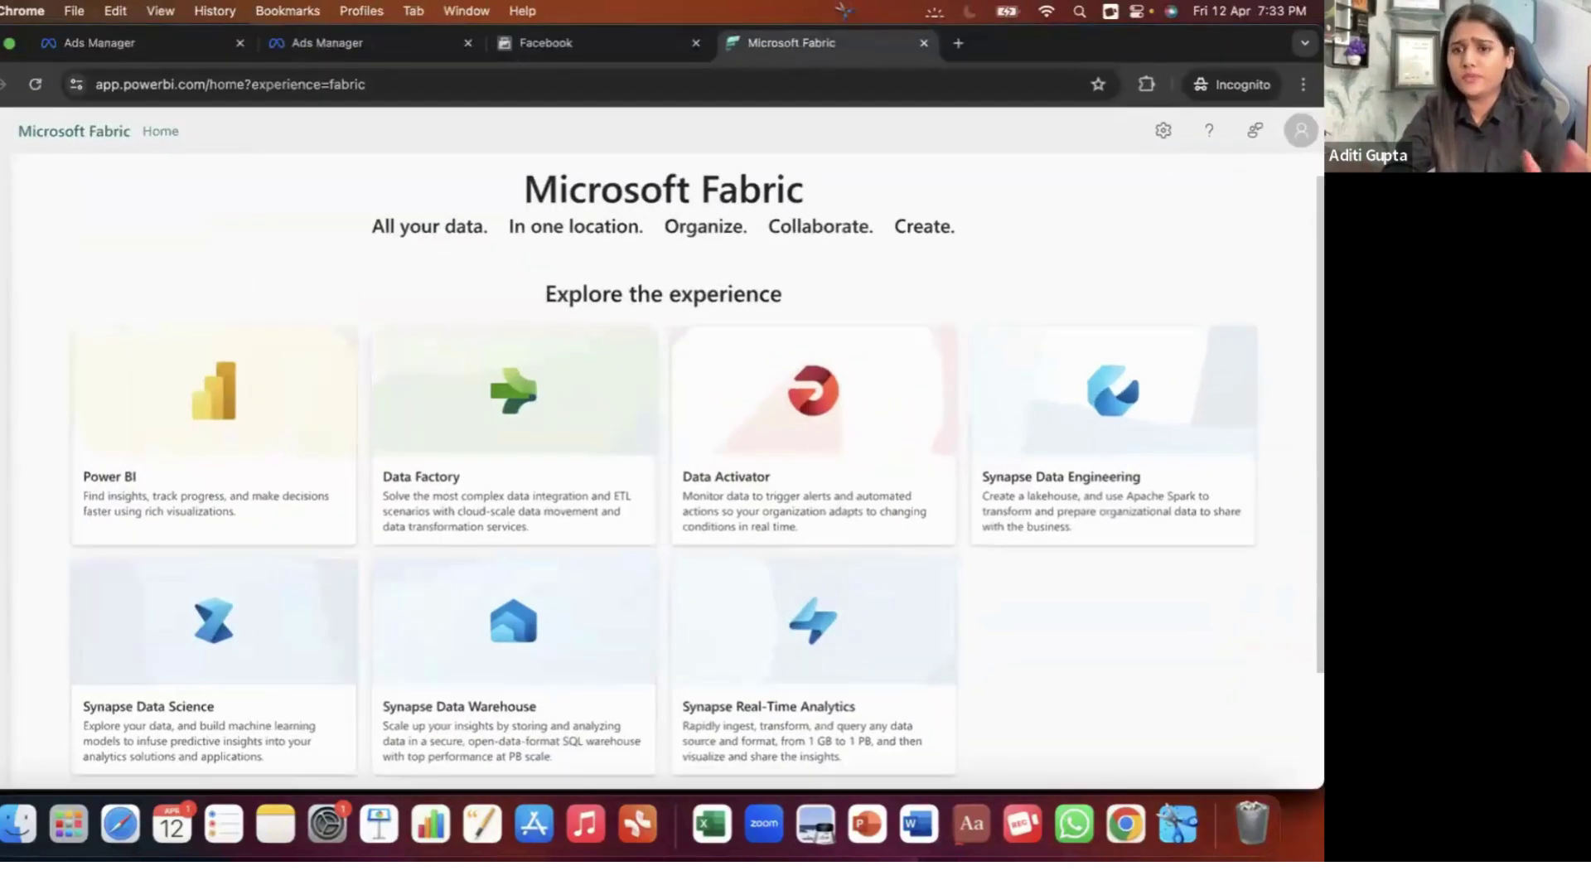
click(207, 414)
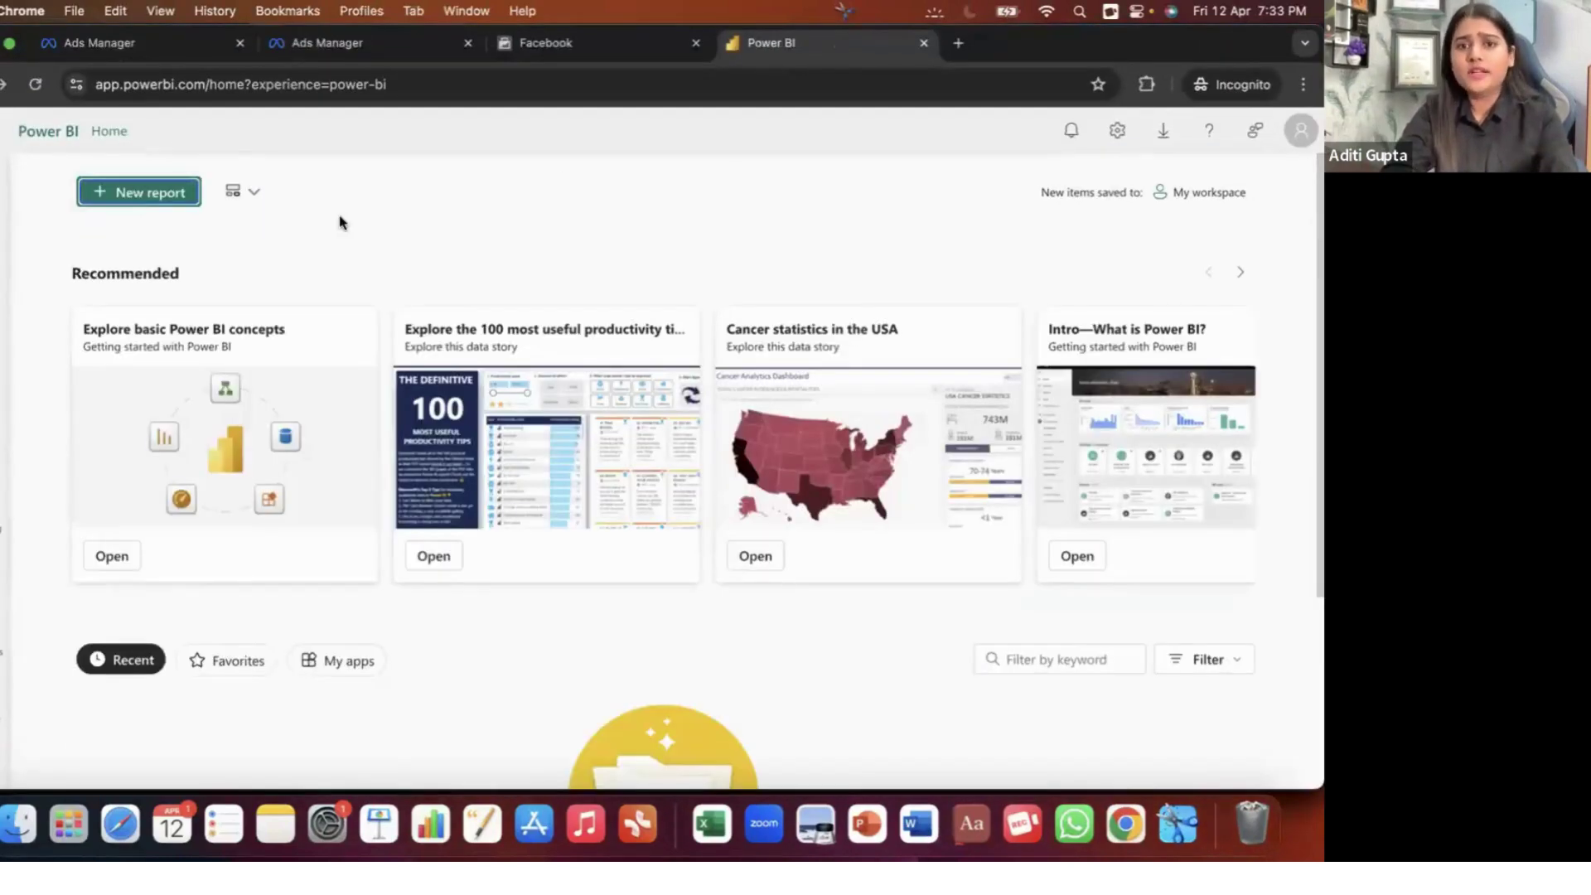
- Switch to the other Chrome window and load the Power BI service home (app.powerbi.com) in a new tab
key(ctrl+Up)
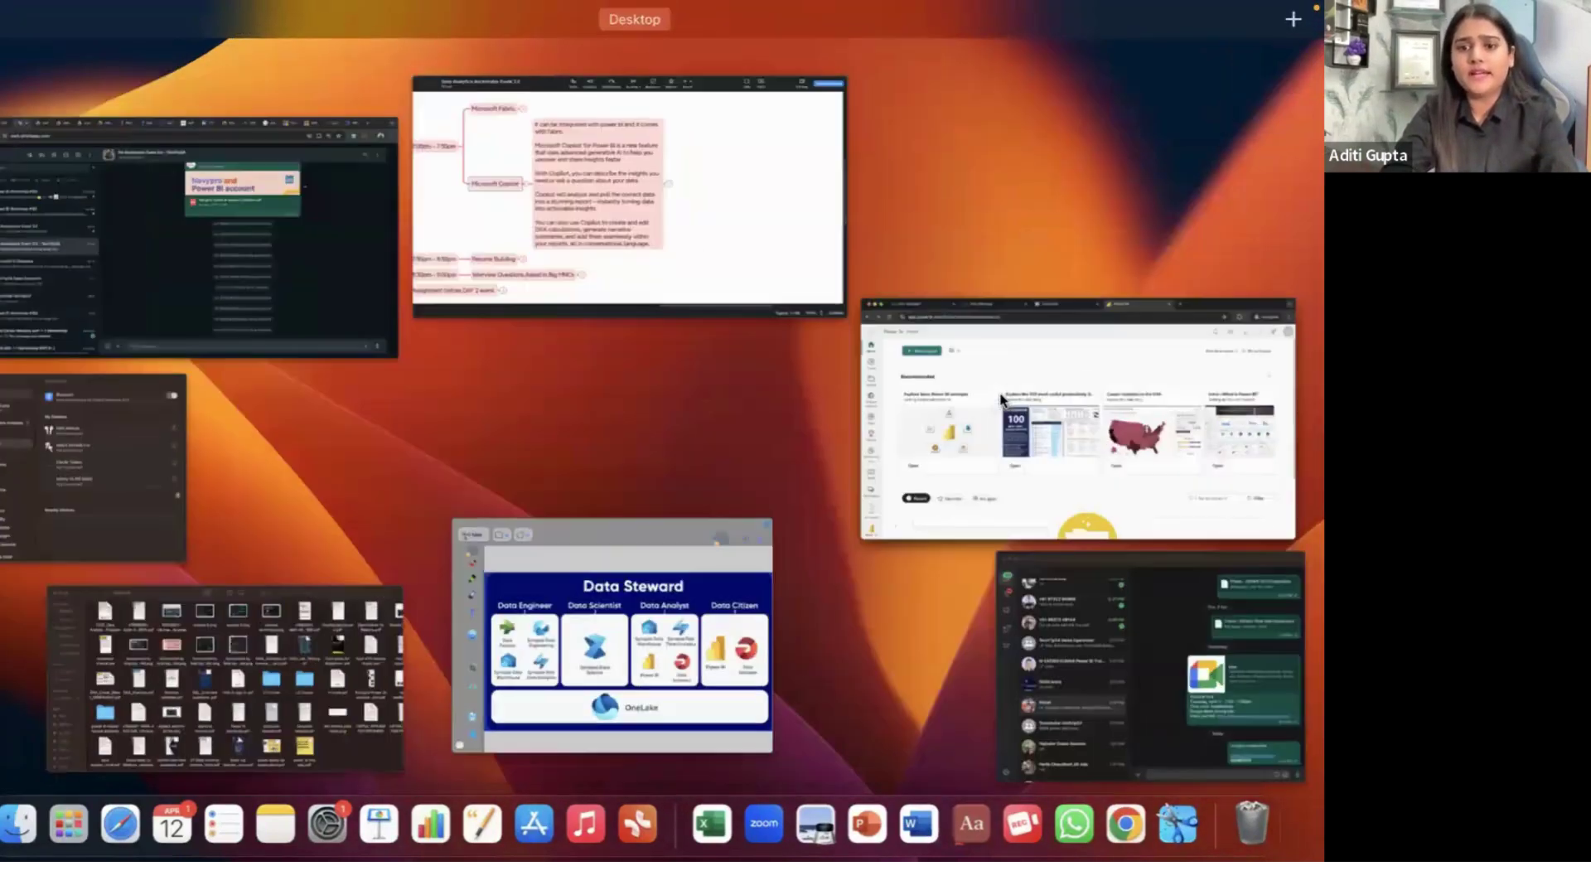
click(257, 246)
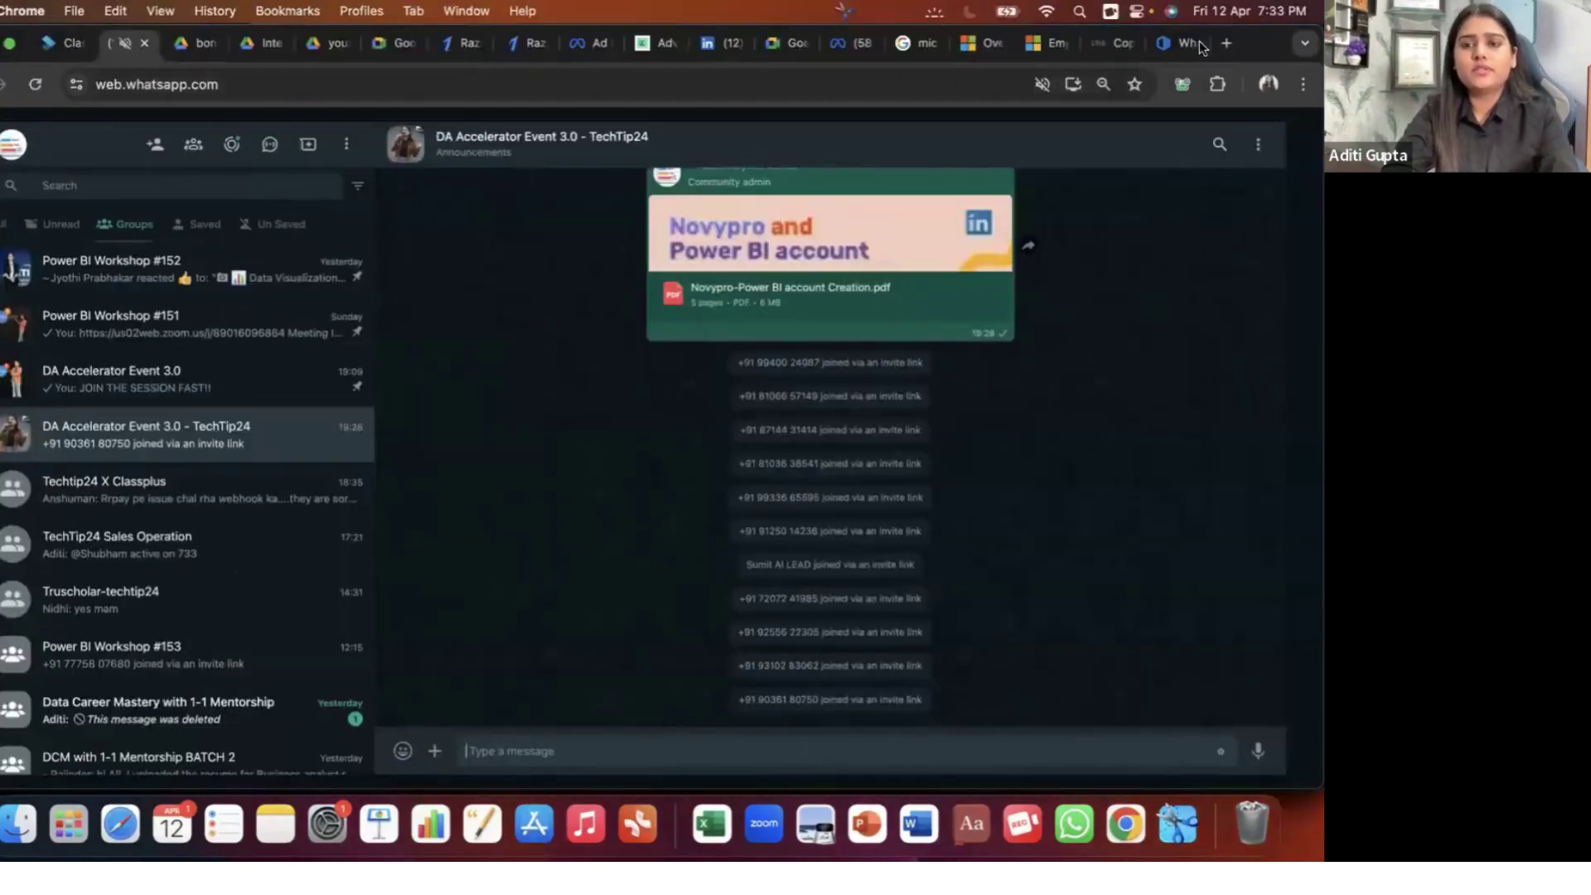
click(1224, 44)
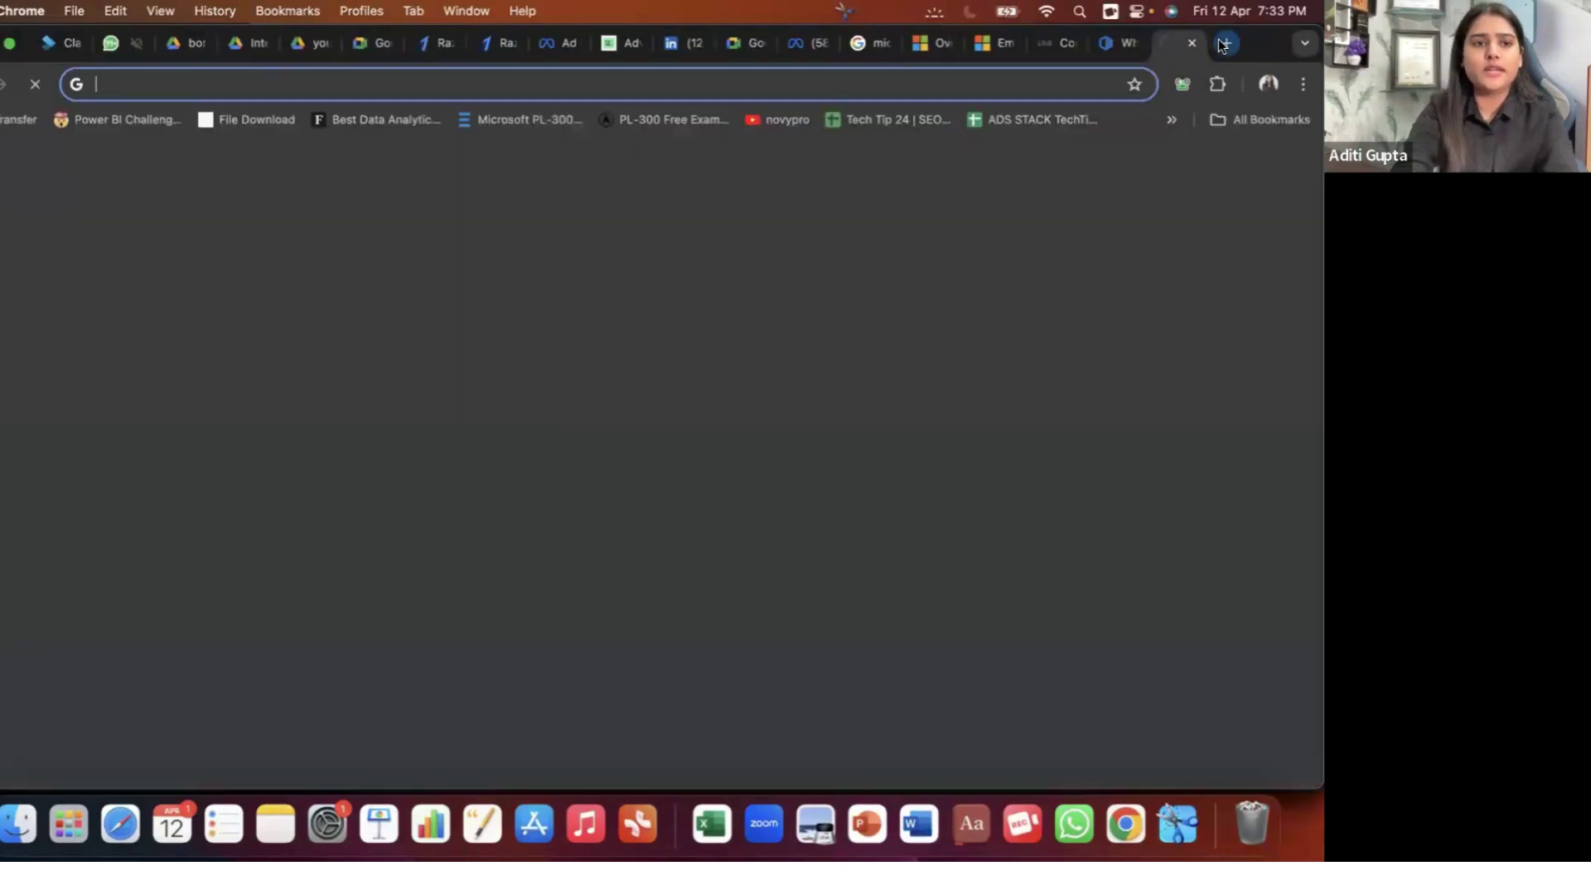
text(app)
key(Return)
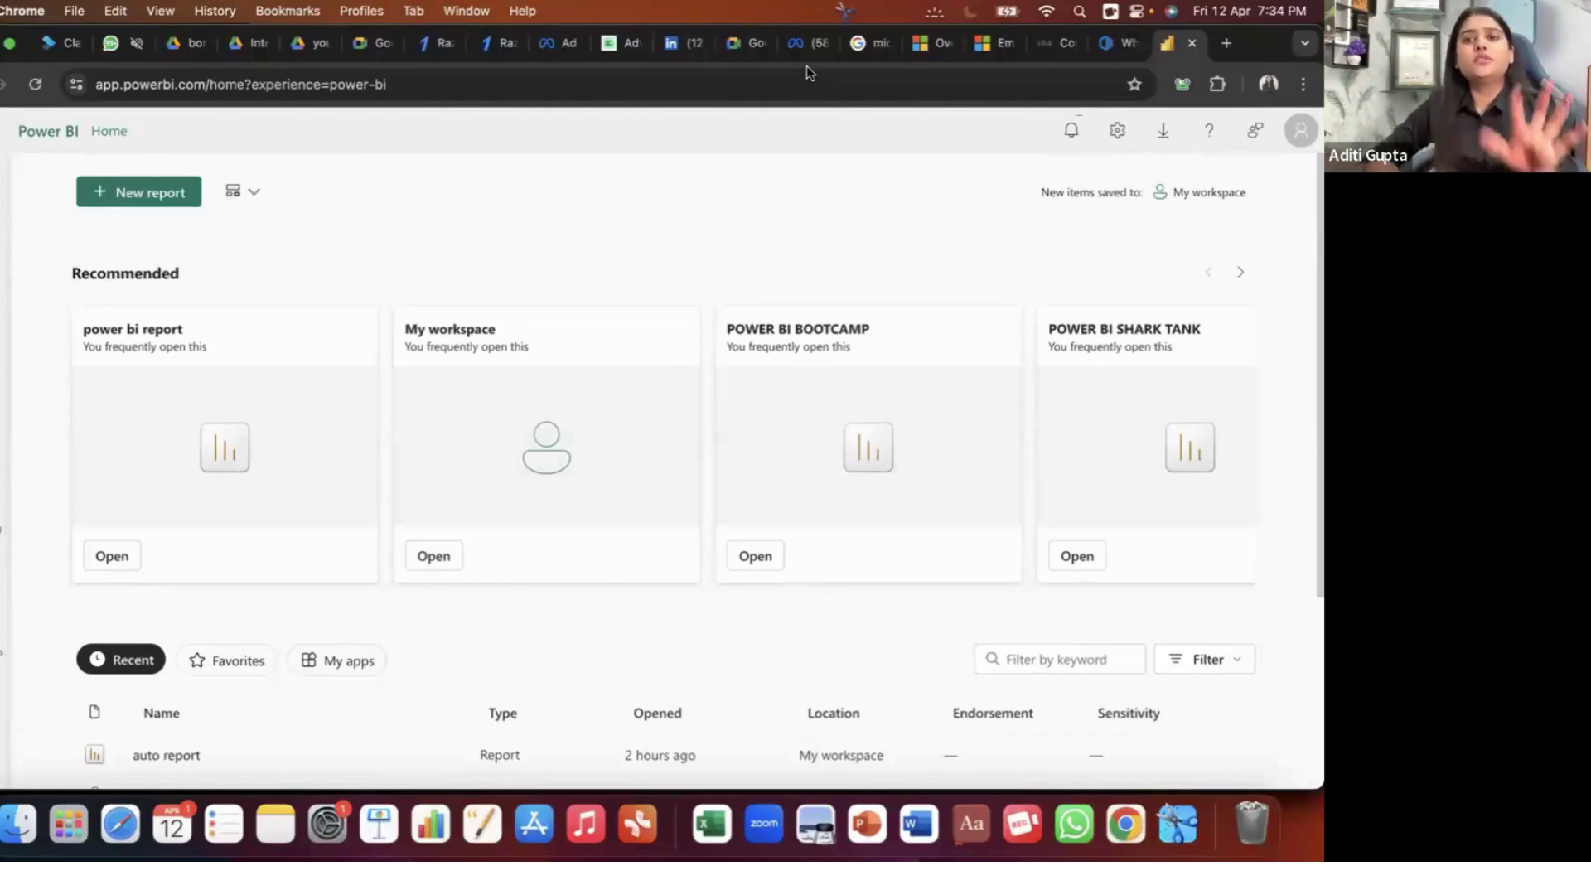
- Return to the incognito Power BI window, switch it to the Microsoft Fabric experience, and look over the available workloads
key(ctrl+Up)
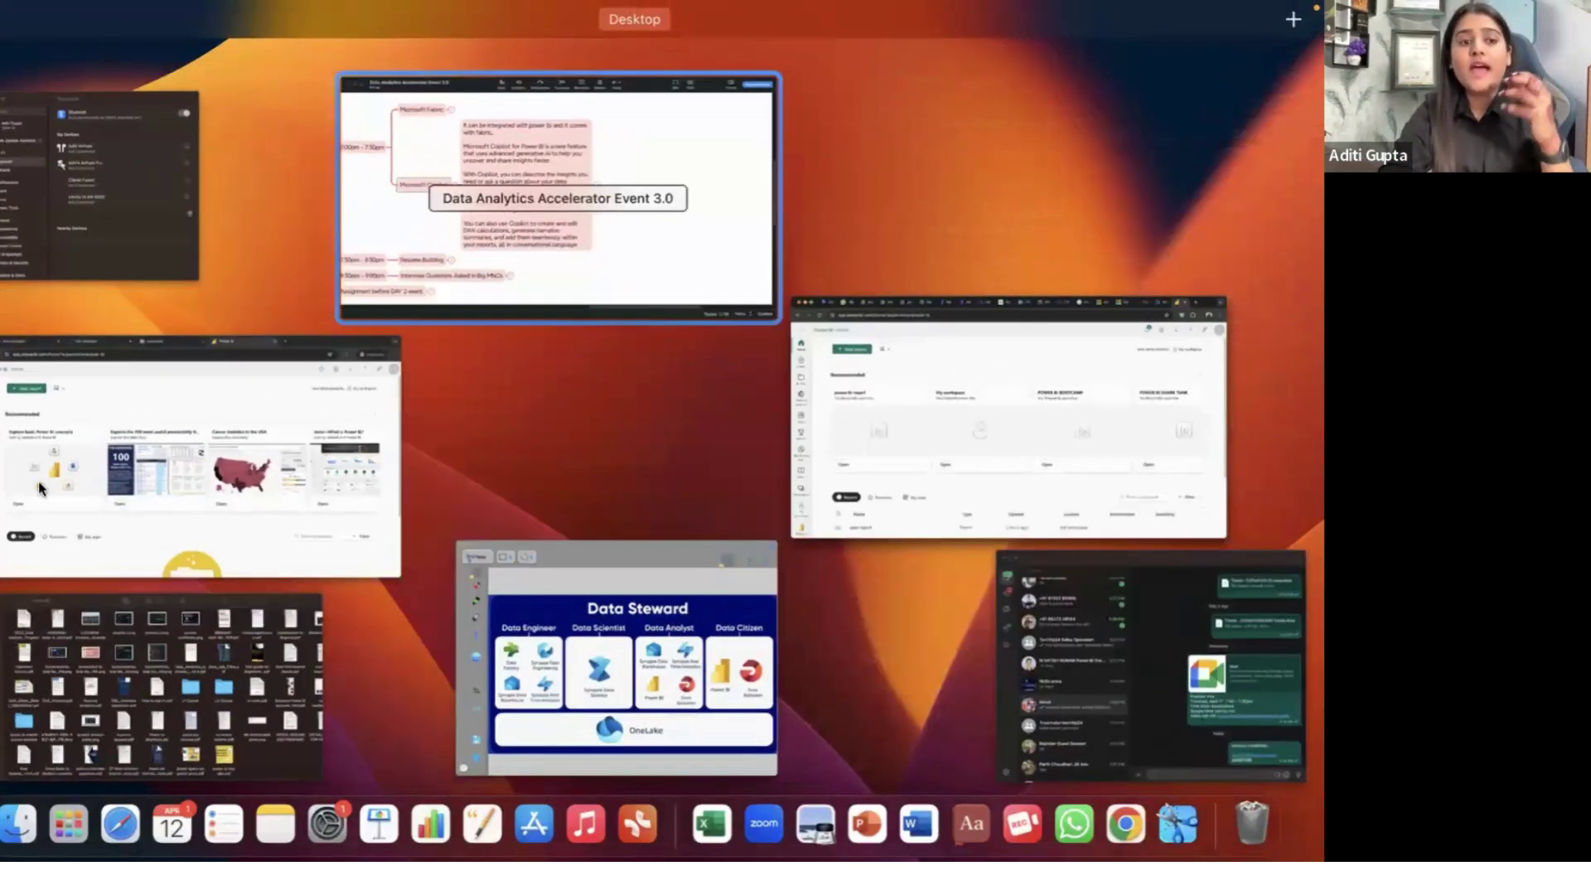
click(39, 489)
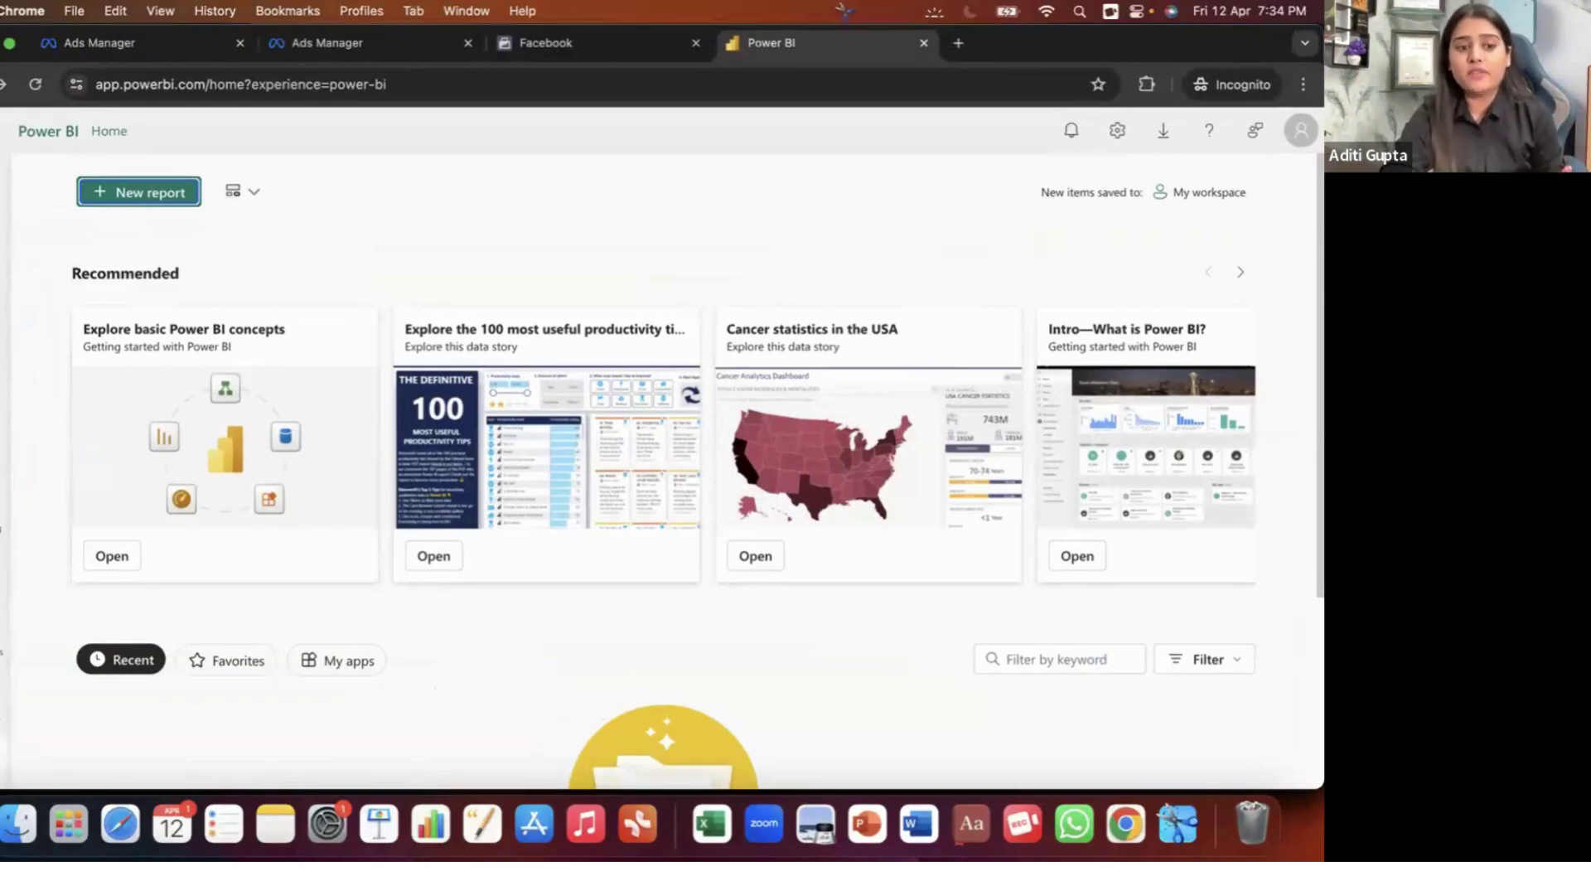
click(5, 750)
click(159, 530)
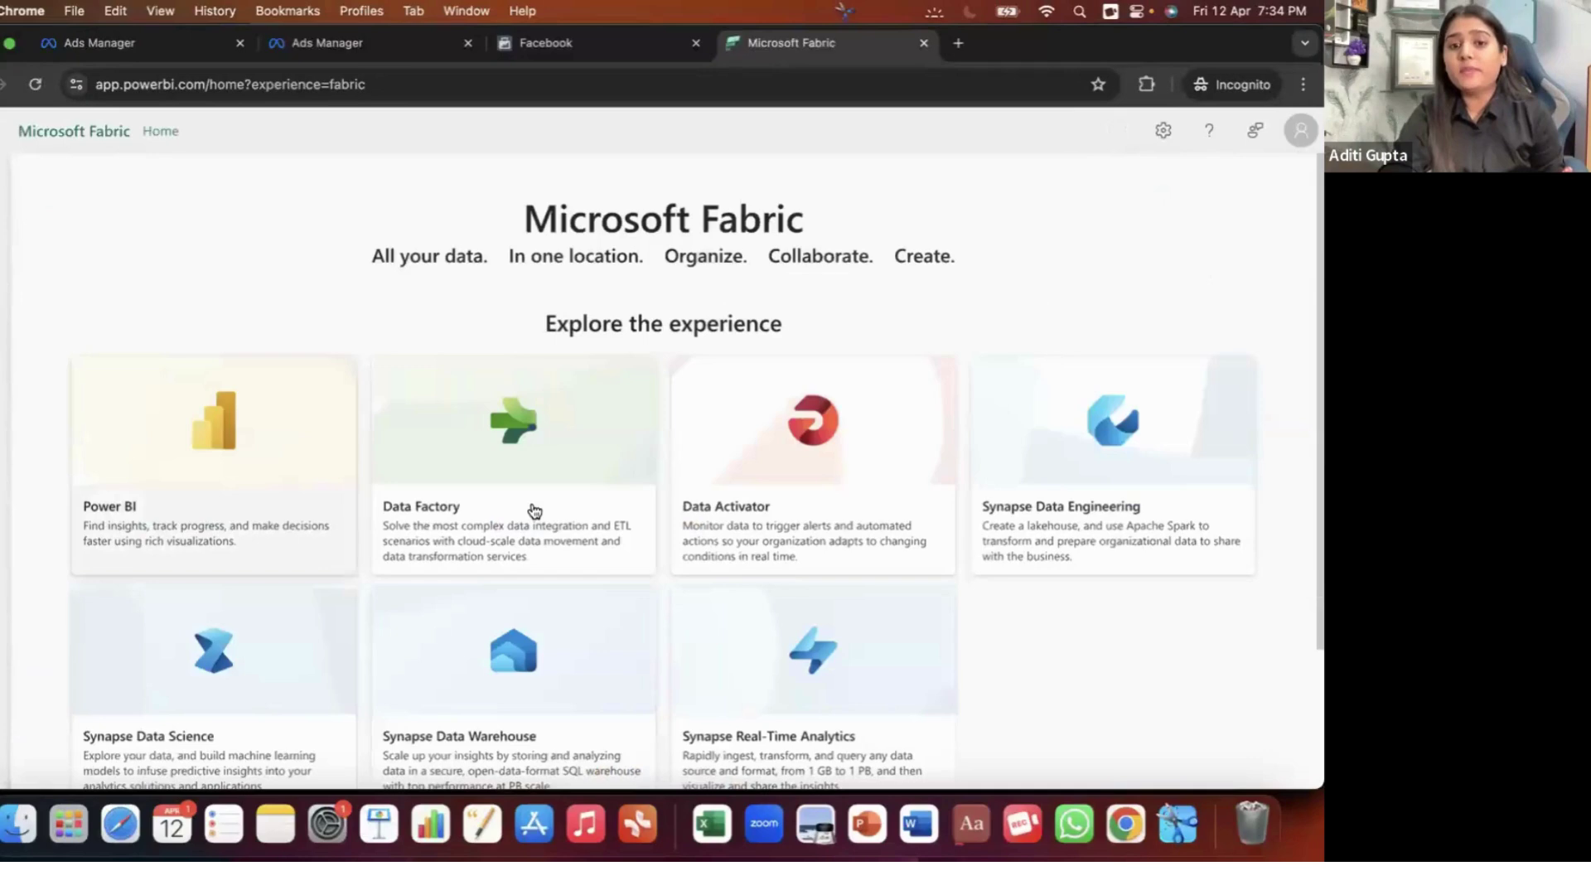
scroll(534, 512, down, 4)
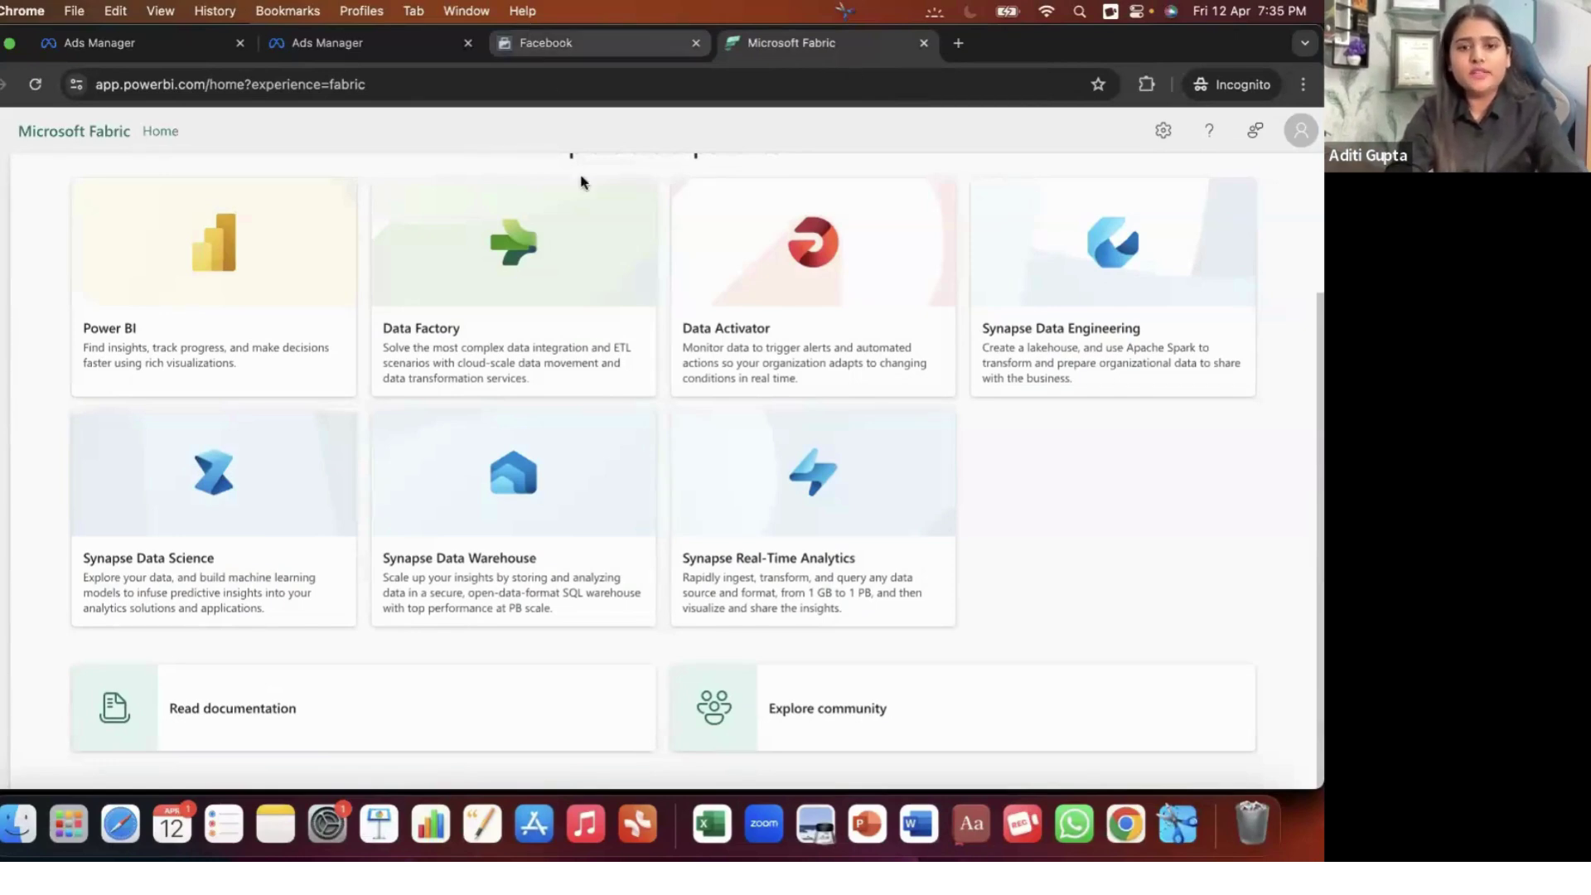
- Go back to the Power BI home with the recent reports, open "power bi report", and show its Copilot pane
key(ctrl+Up)
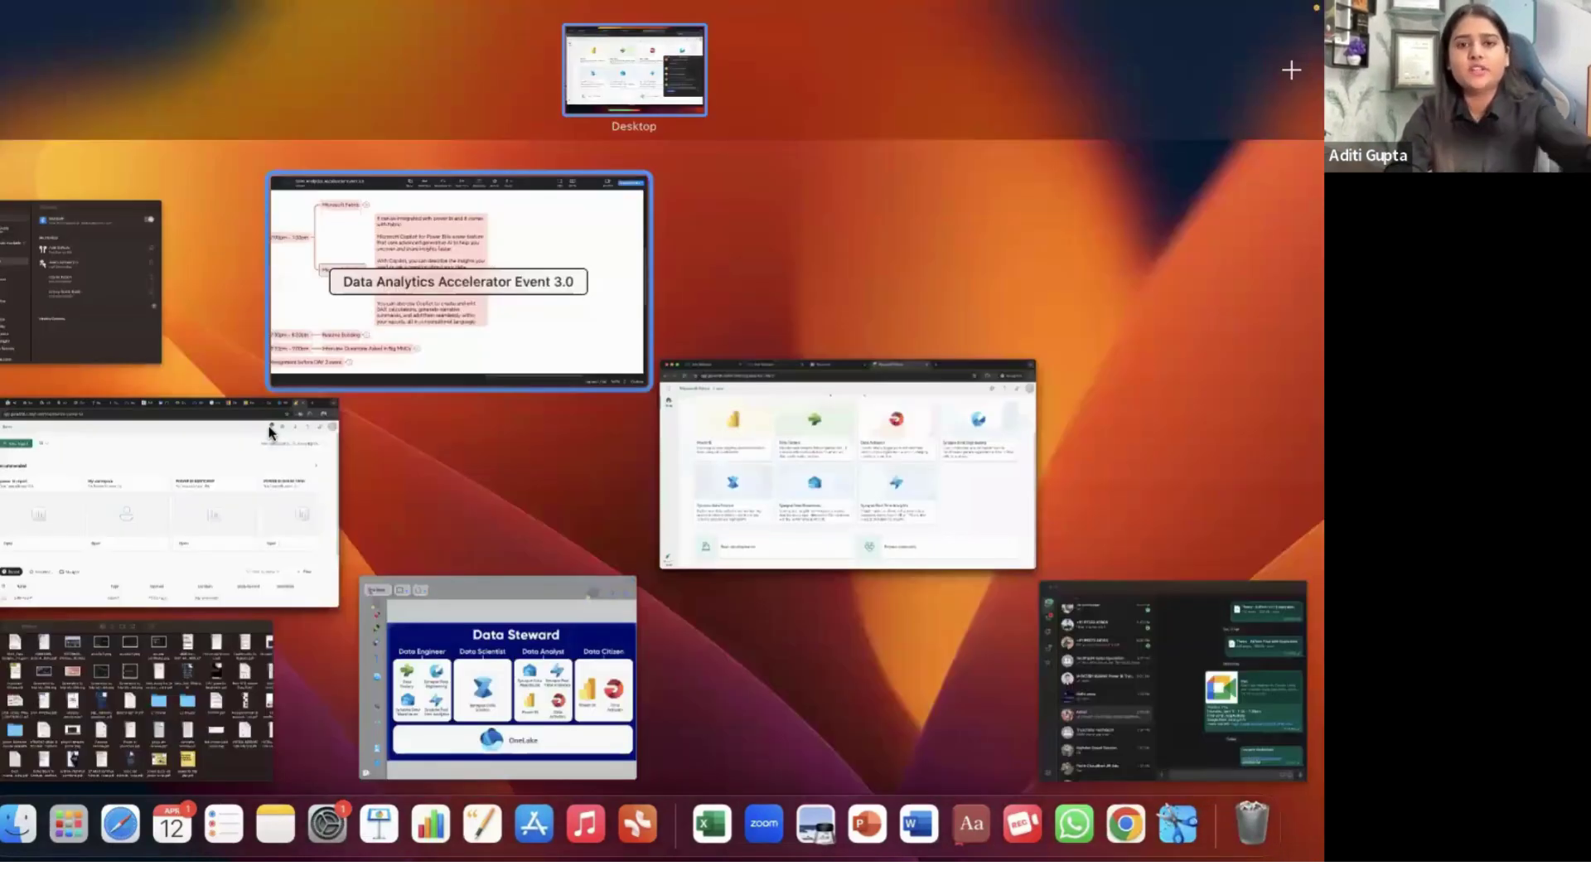
click(248, 497)
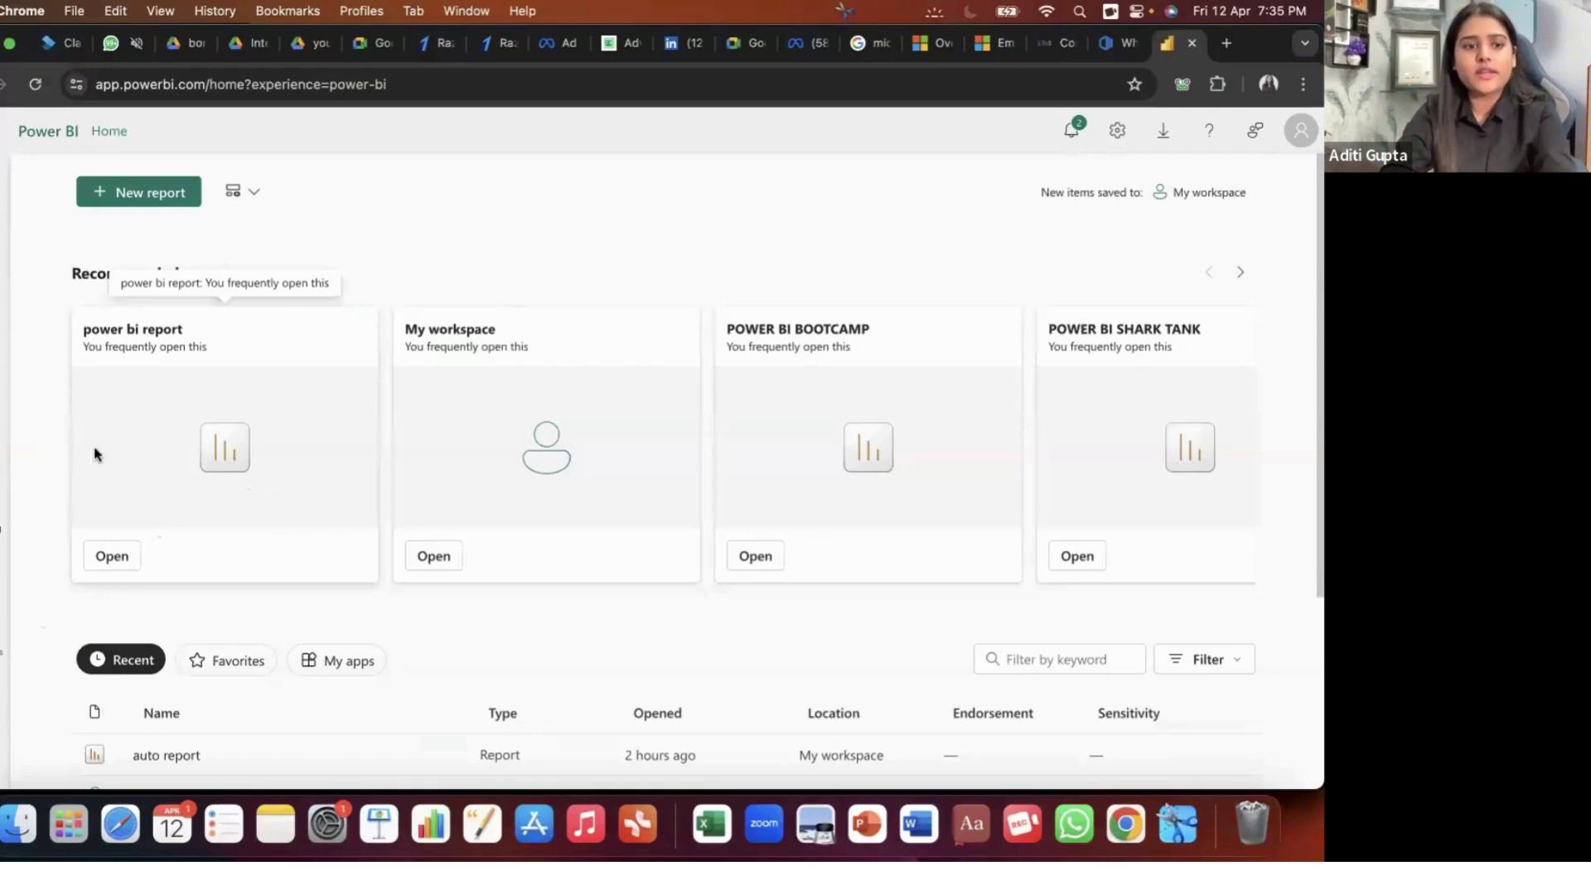
scroll(213, 632, down, 3)
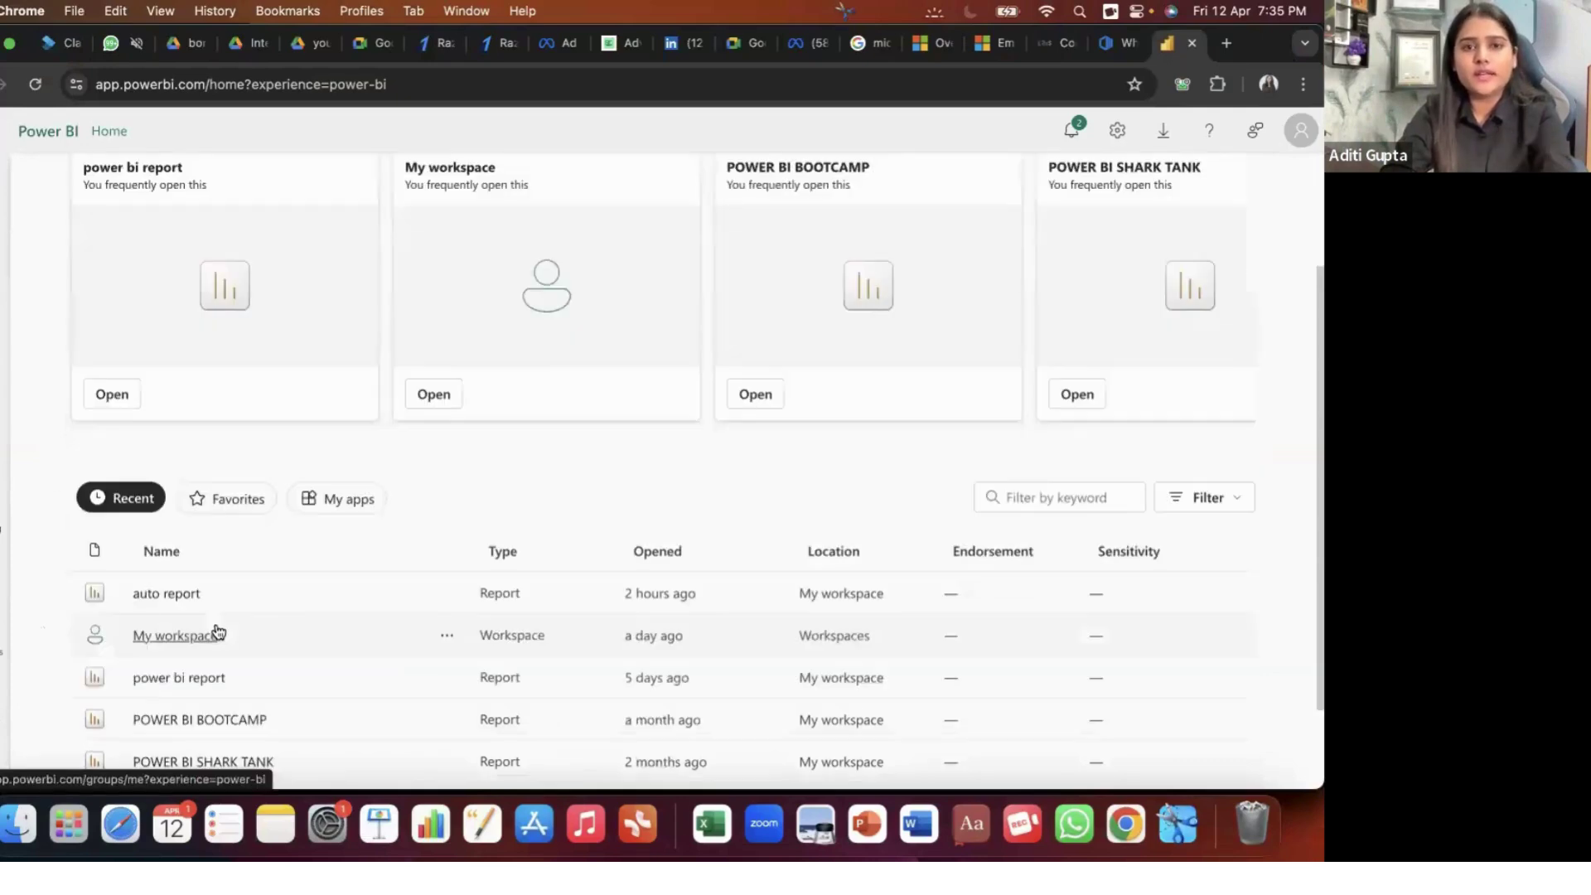
click(184, 676)
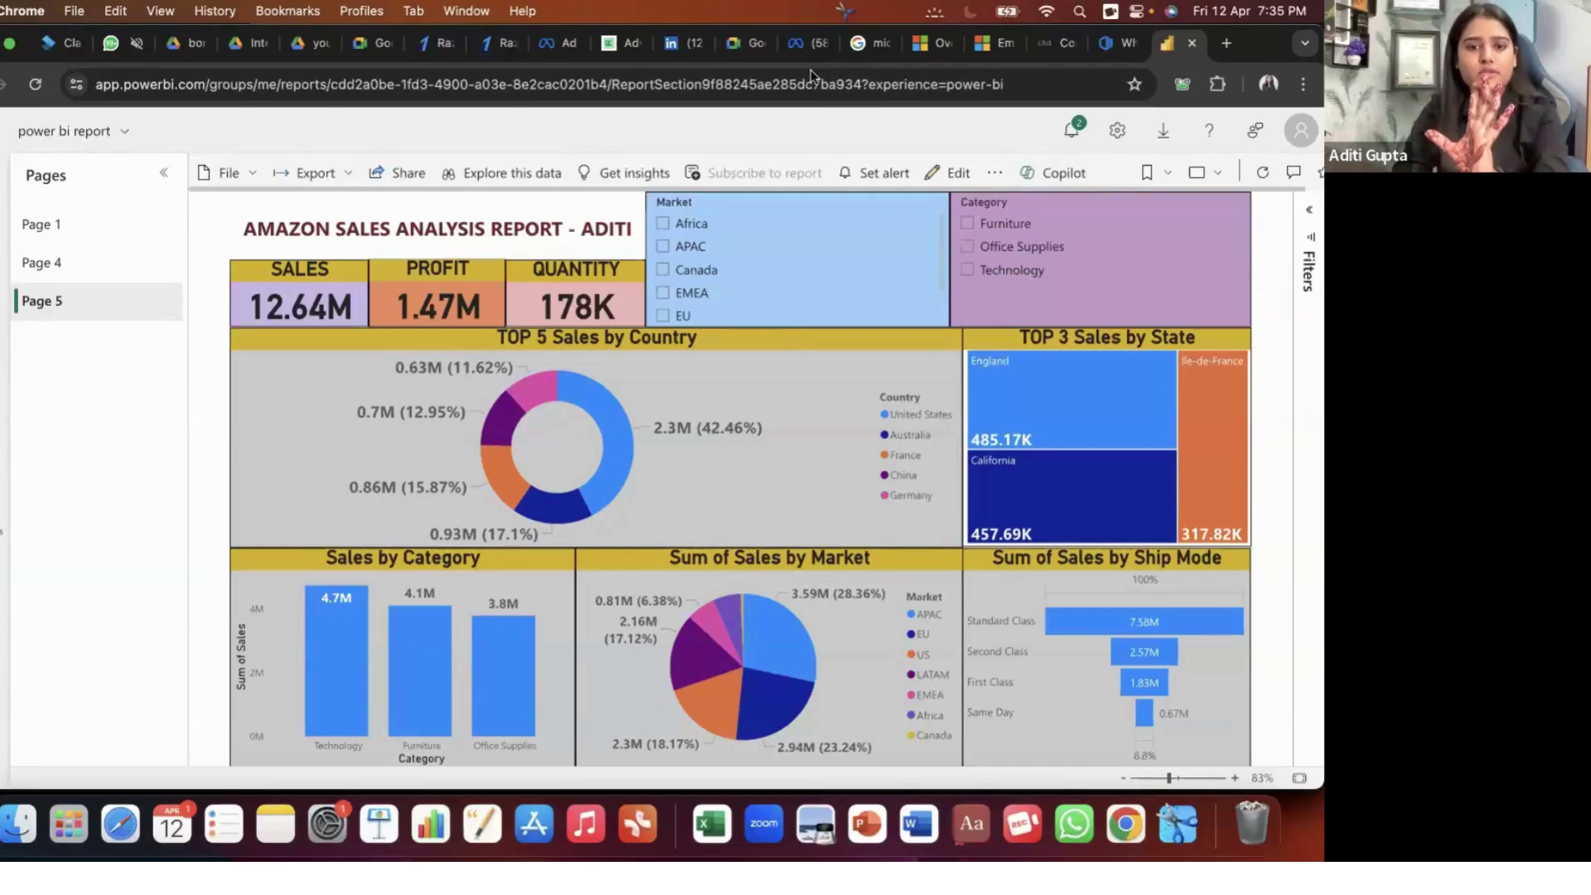
click(1049, 176)
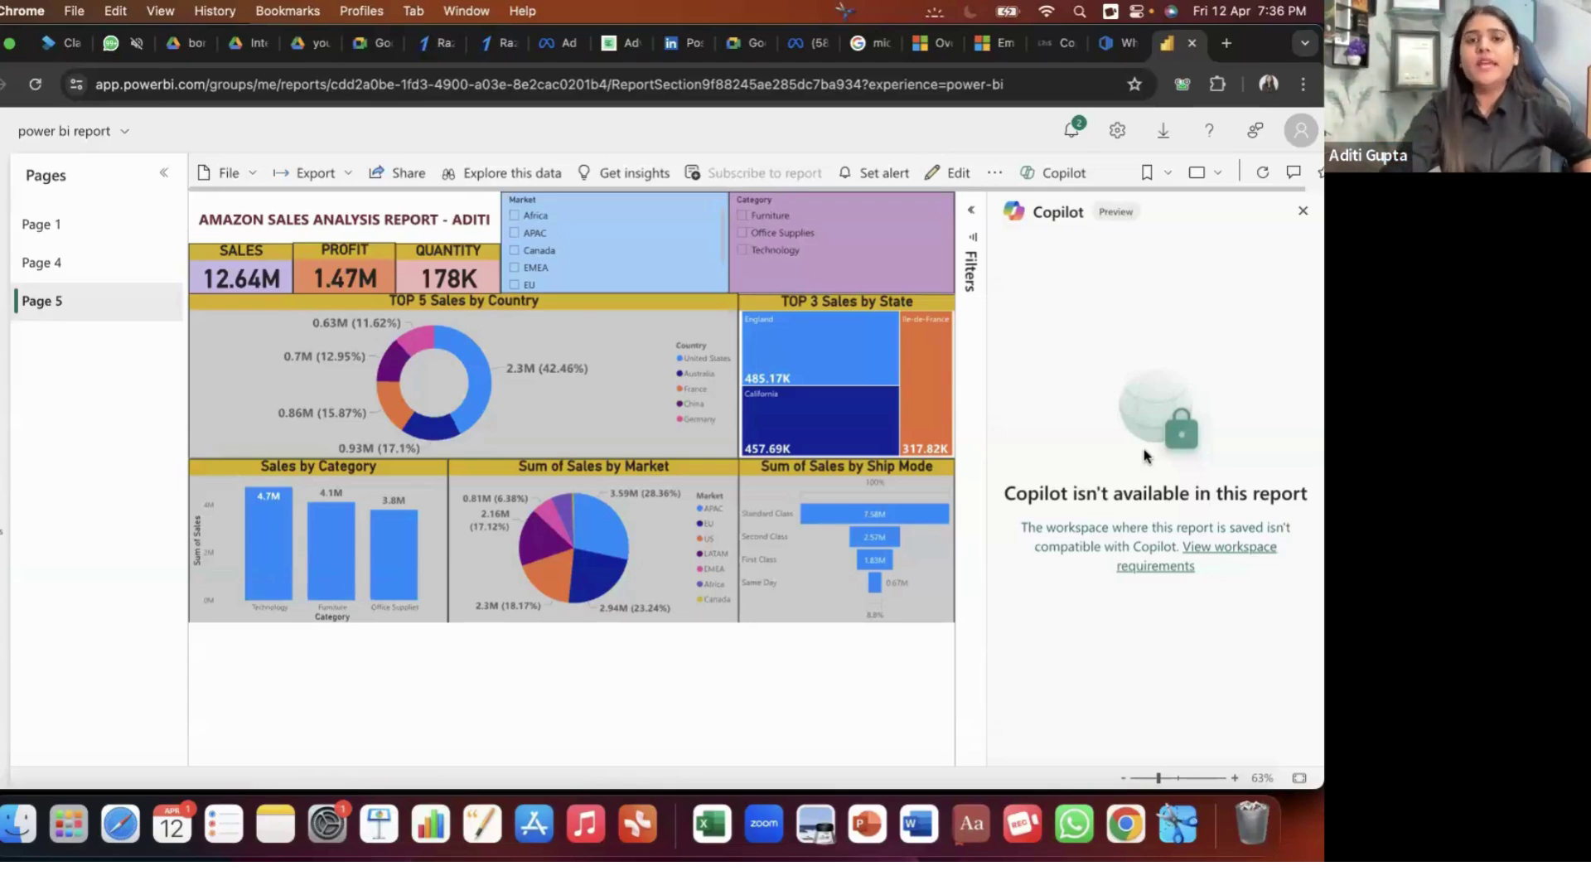
- Bring up the Microsoft Fabric home page, followed by the Microsoft Copilot notes in the Xmind mind map
key(ctrl+Up)
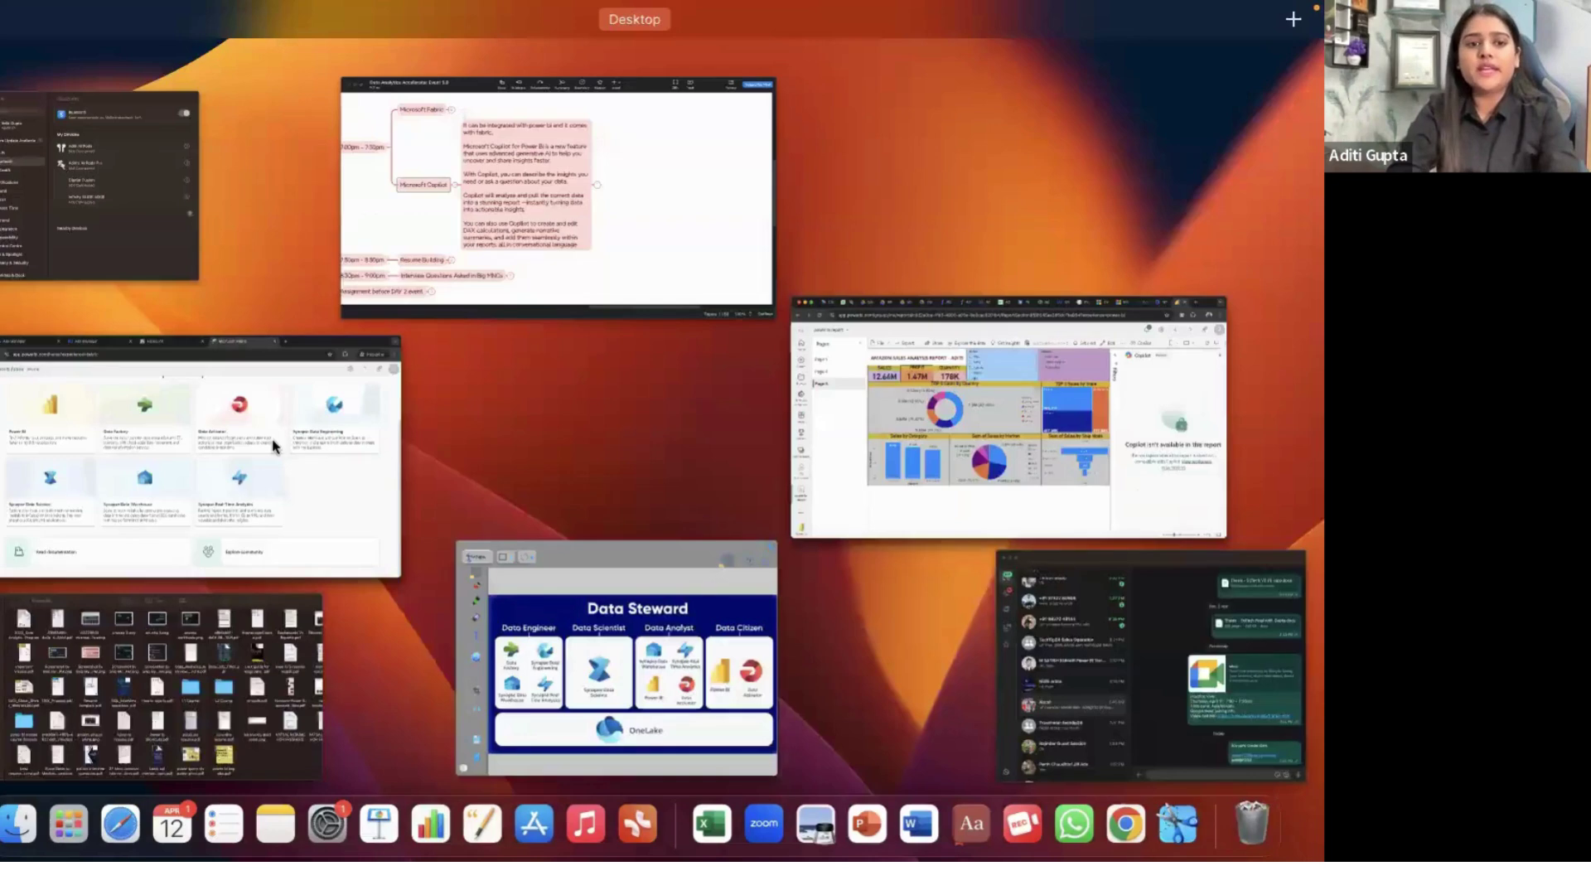
click(274, 447)
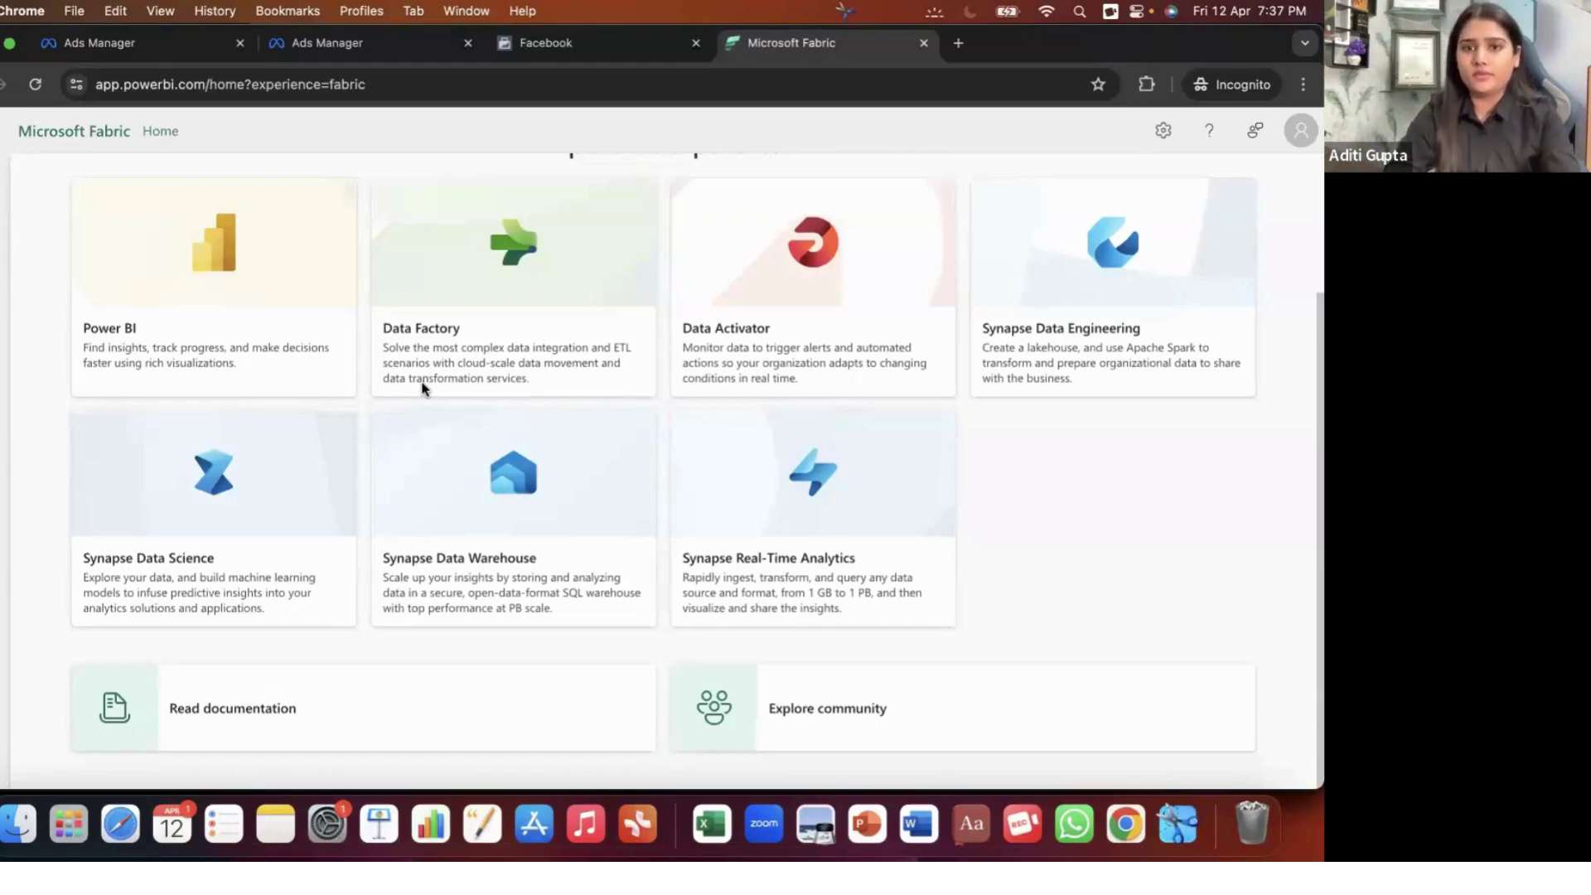
key(ctrl+Up)
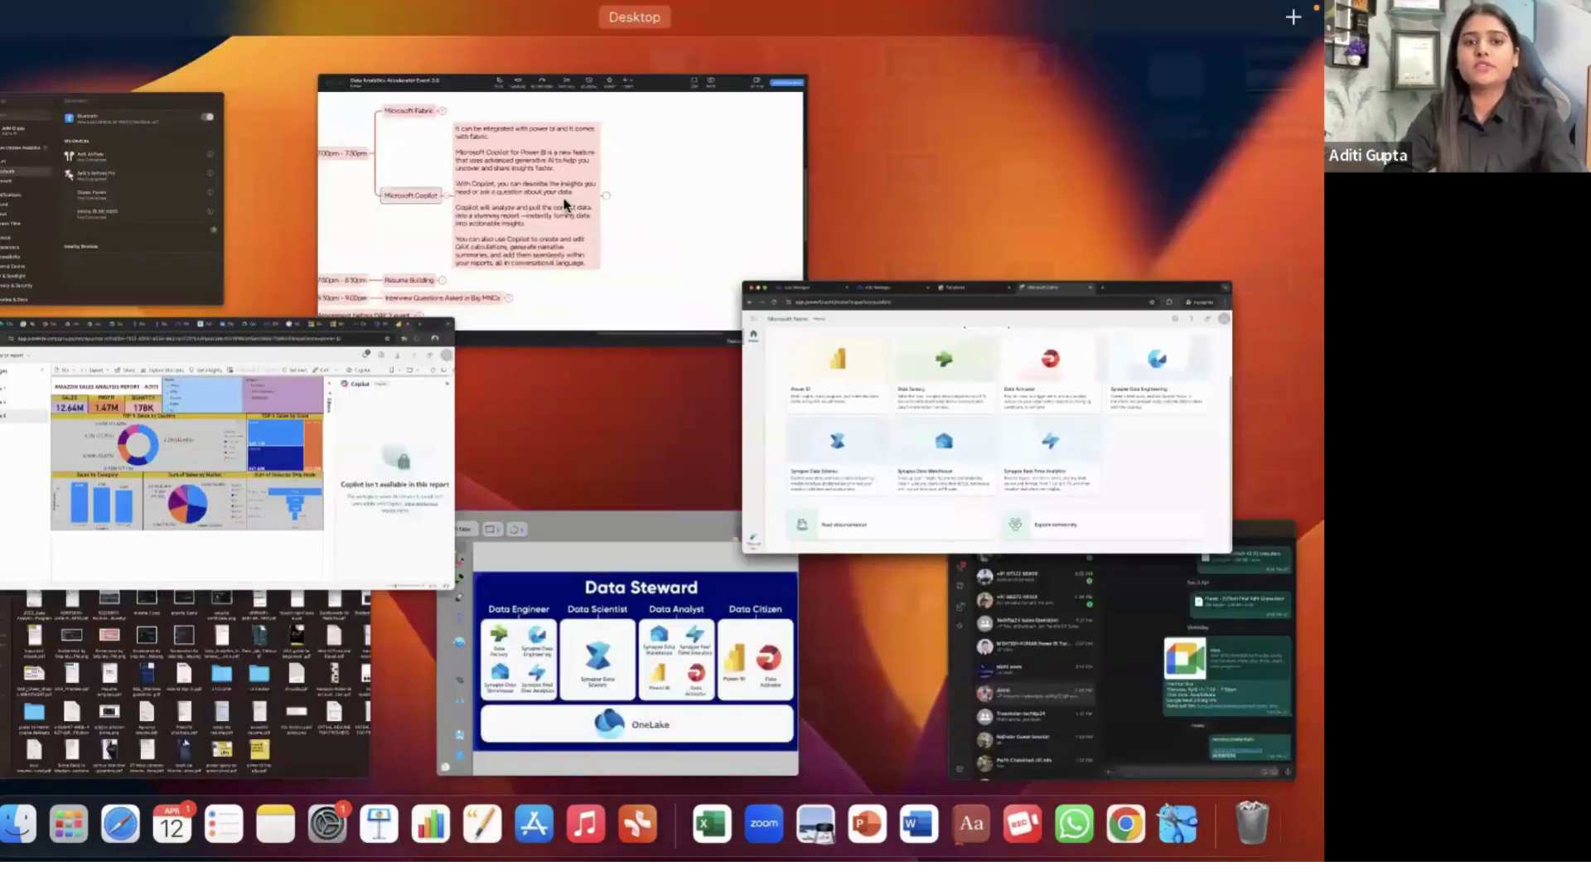
click(565, 204)
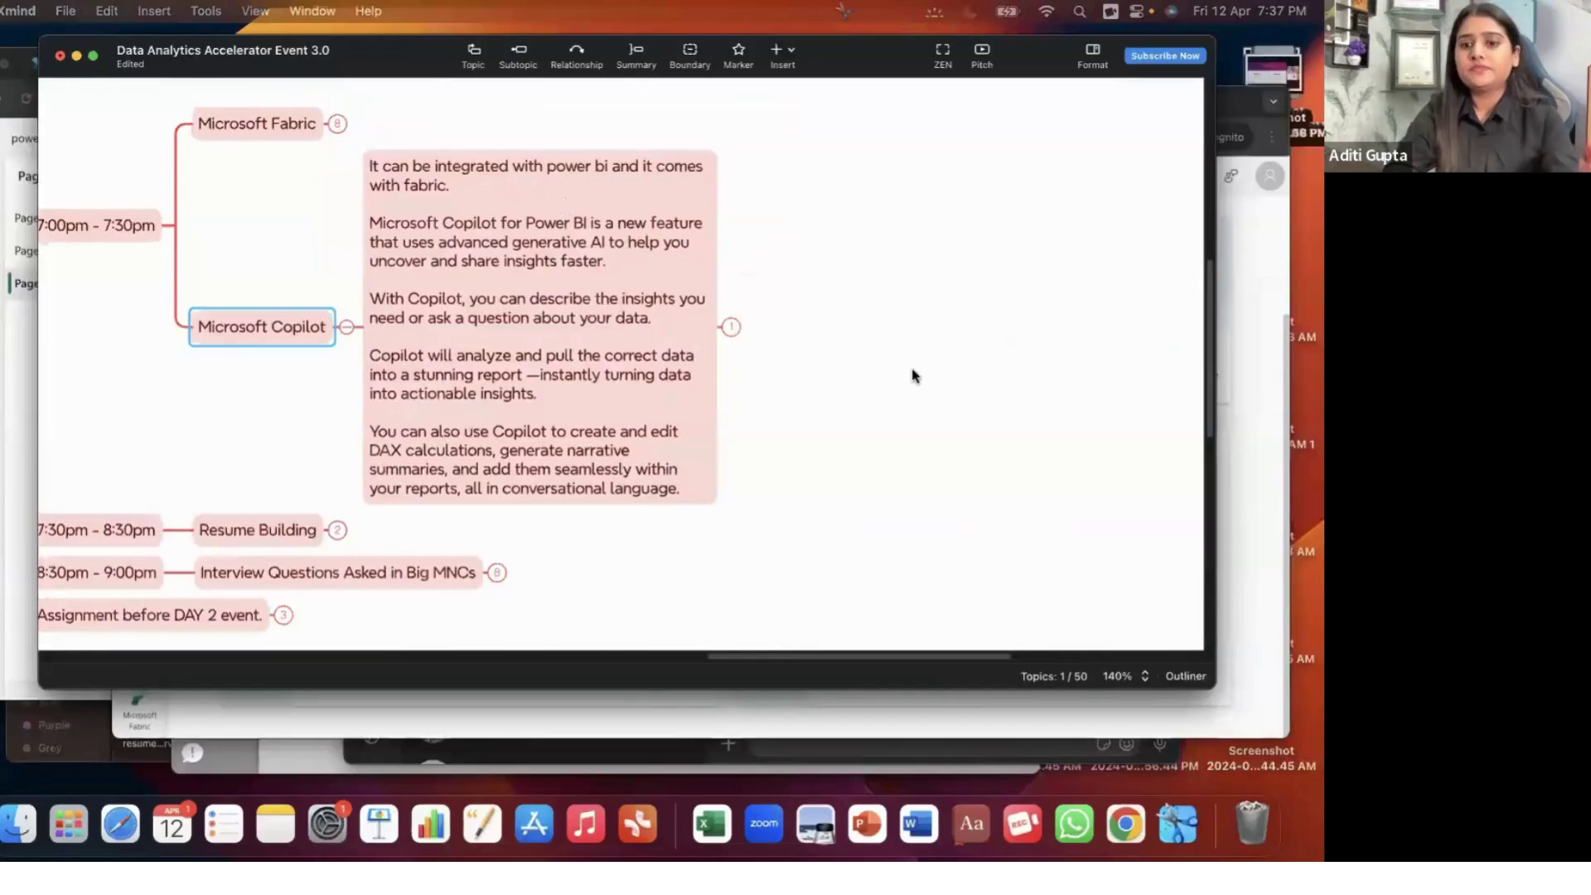
- Return to the Amazon sales analysis report in Power BI and close the Copilot pane
key(ctrl+Up)
key(Return)
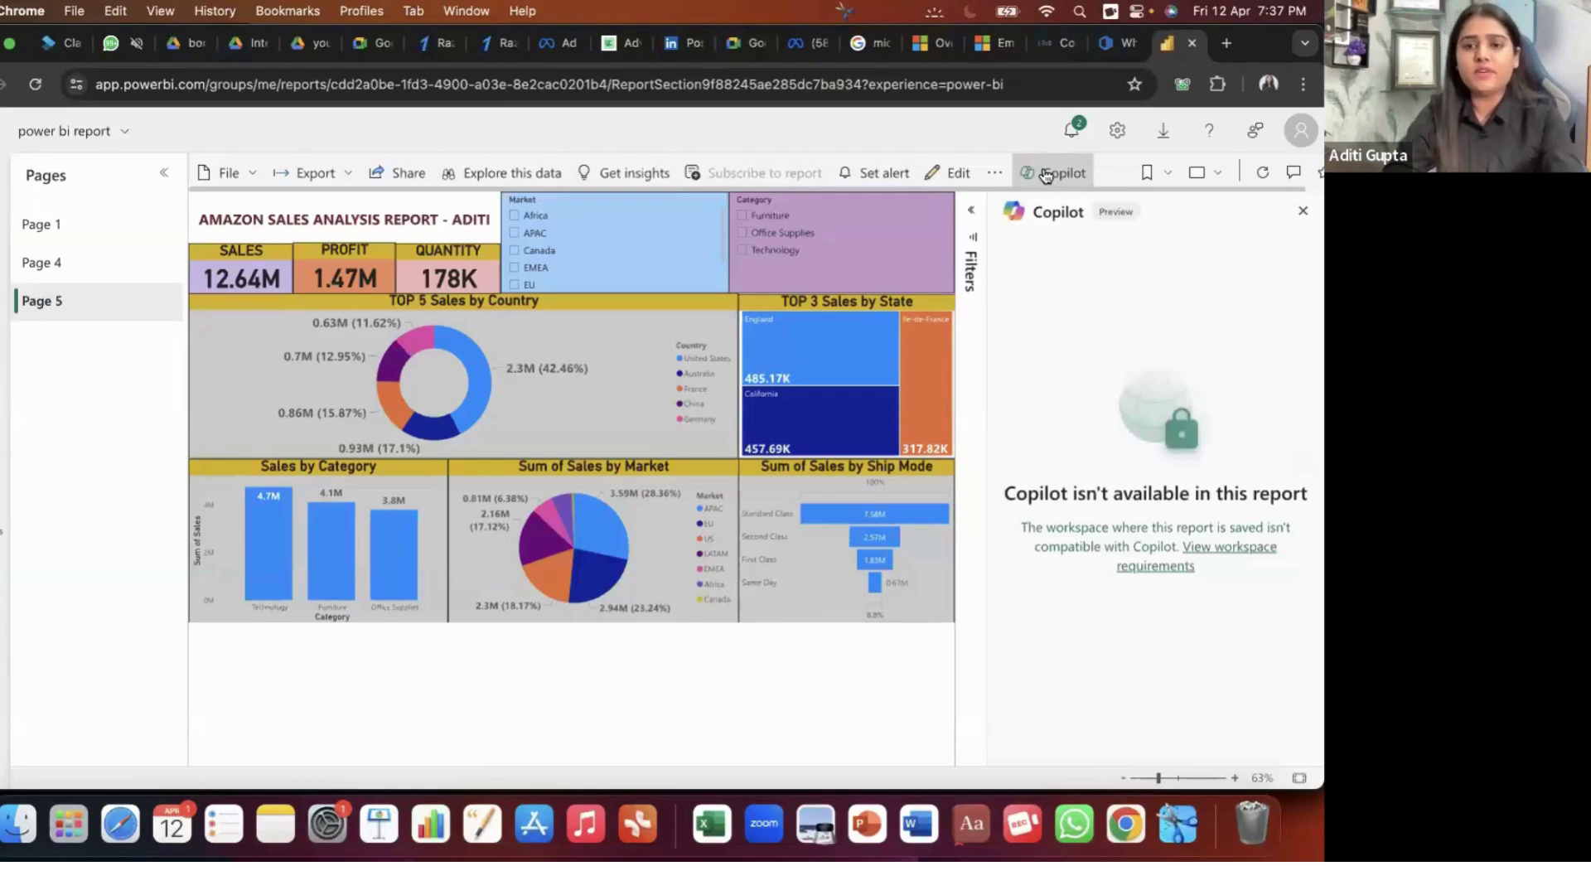
click(1046, 174)
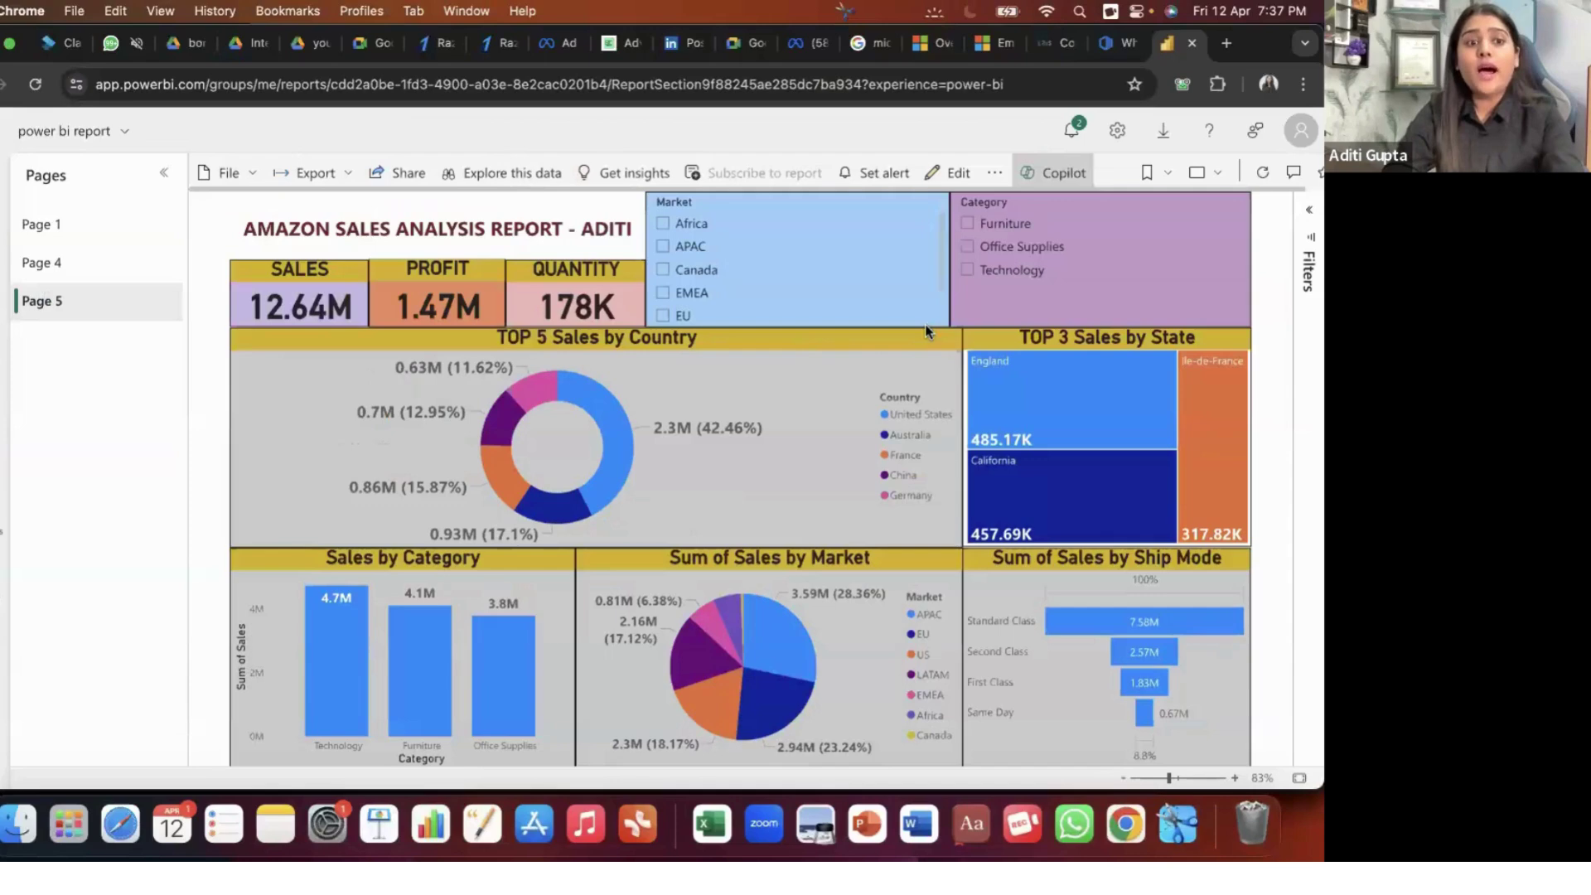
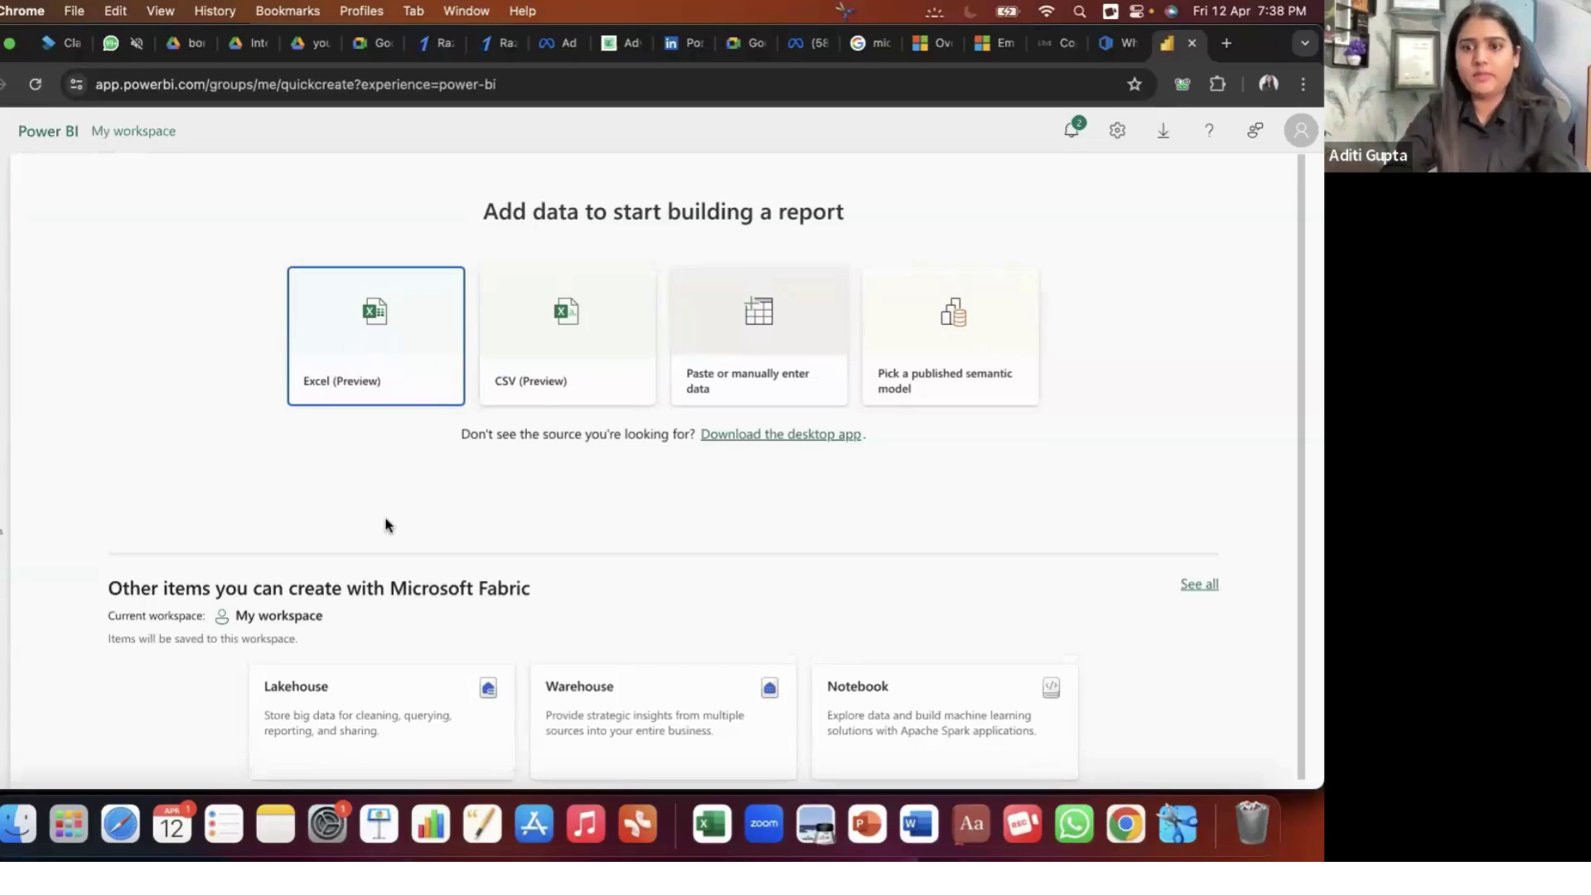
- Start a new report in My workspace using pasted or manually entered data as the source
scroll(388, 525, down, 1)
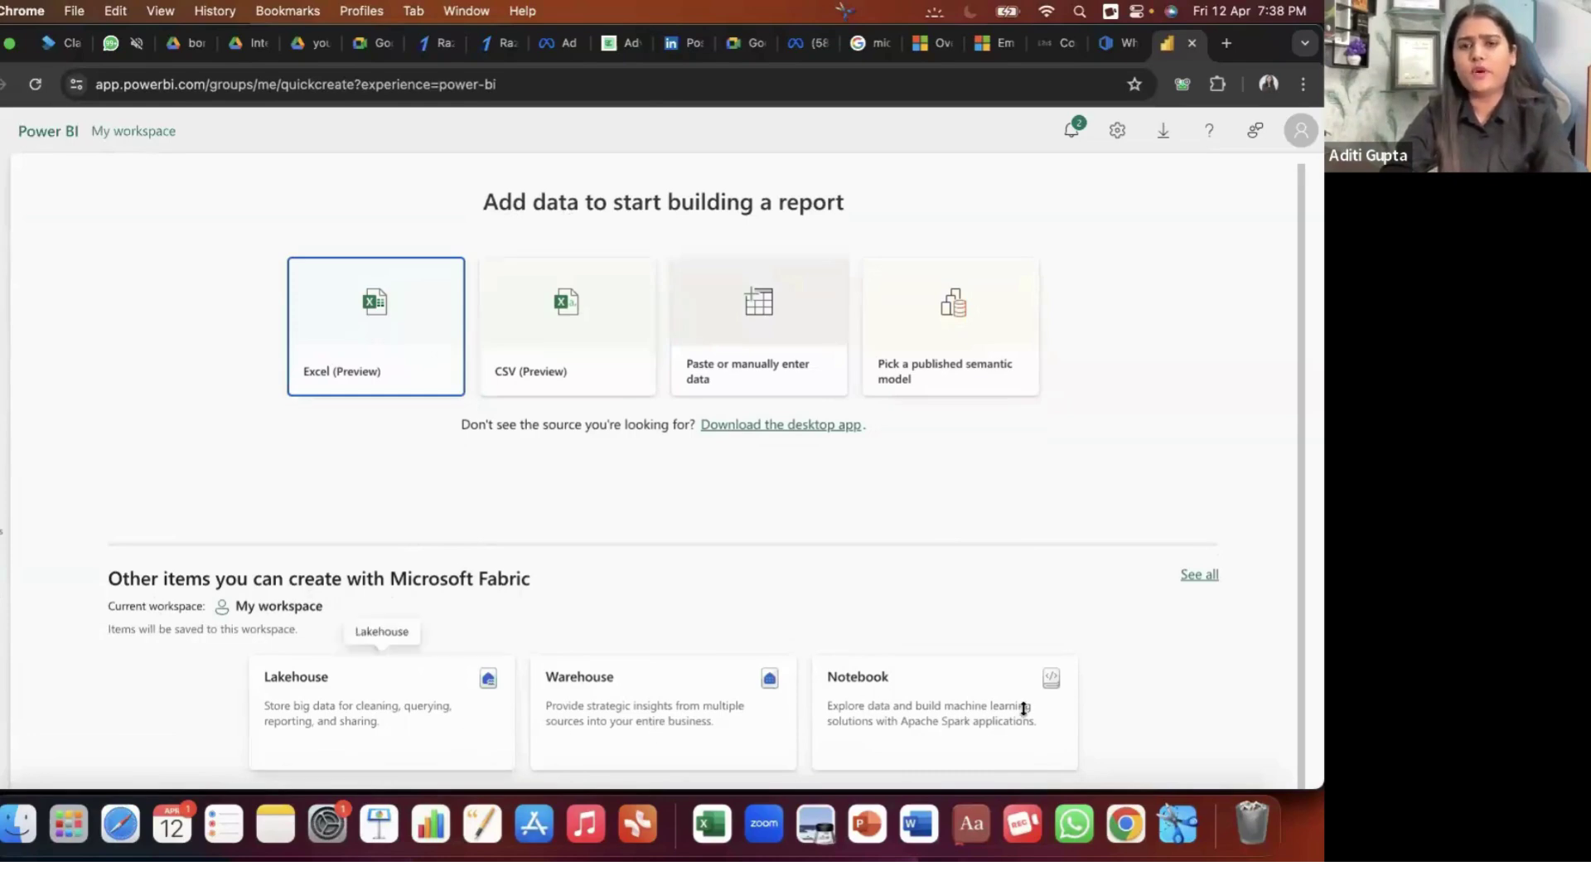
scroll(932, 474, up, 1)
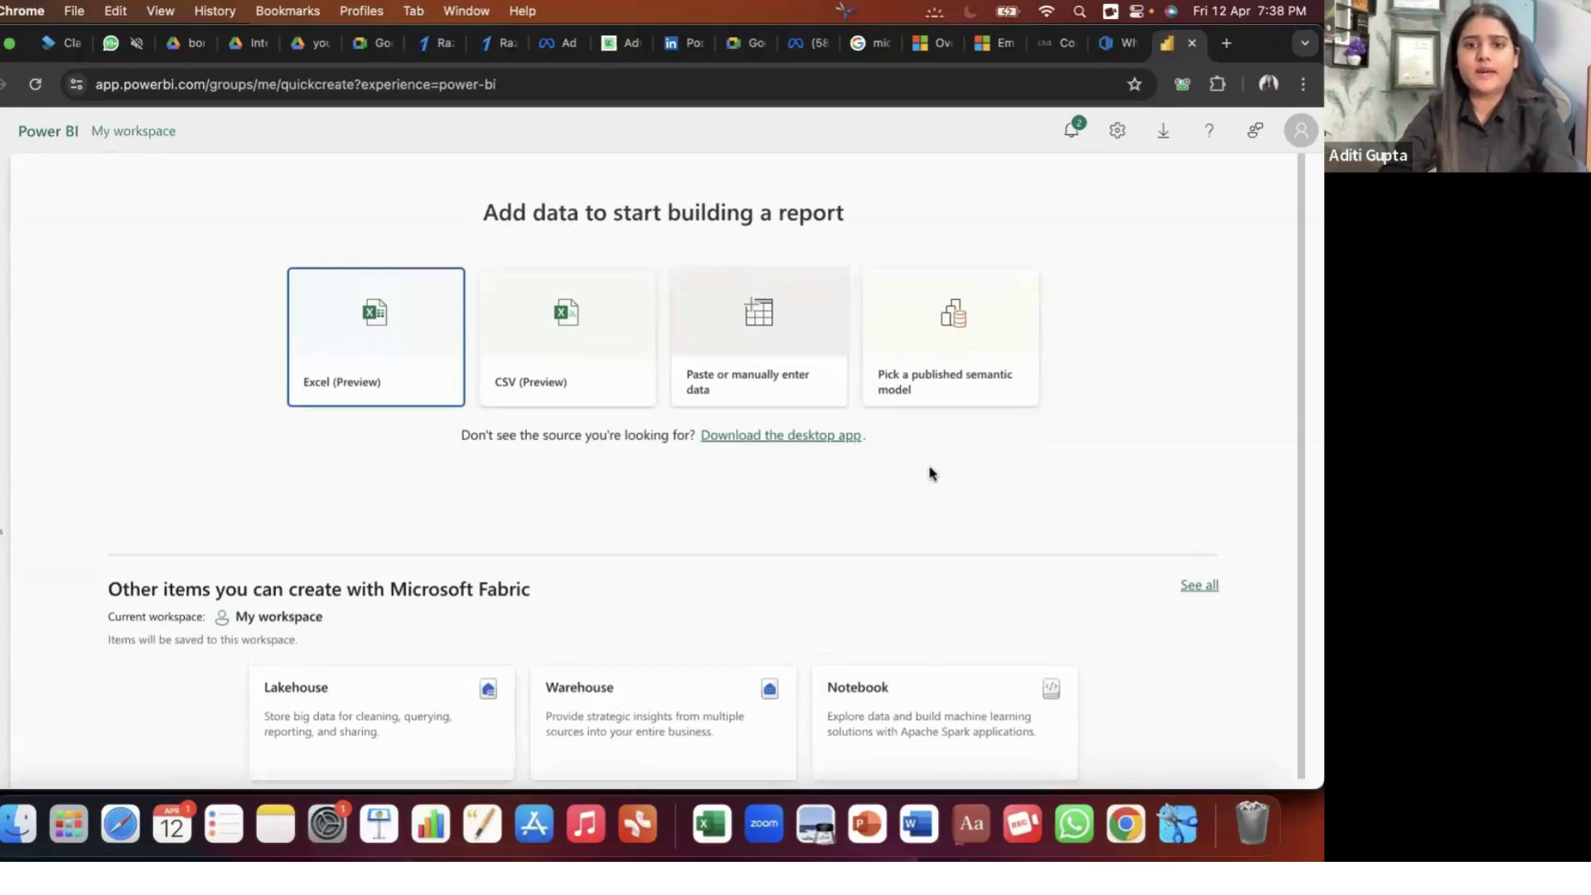
click(755, 326)
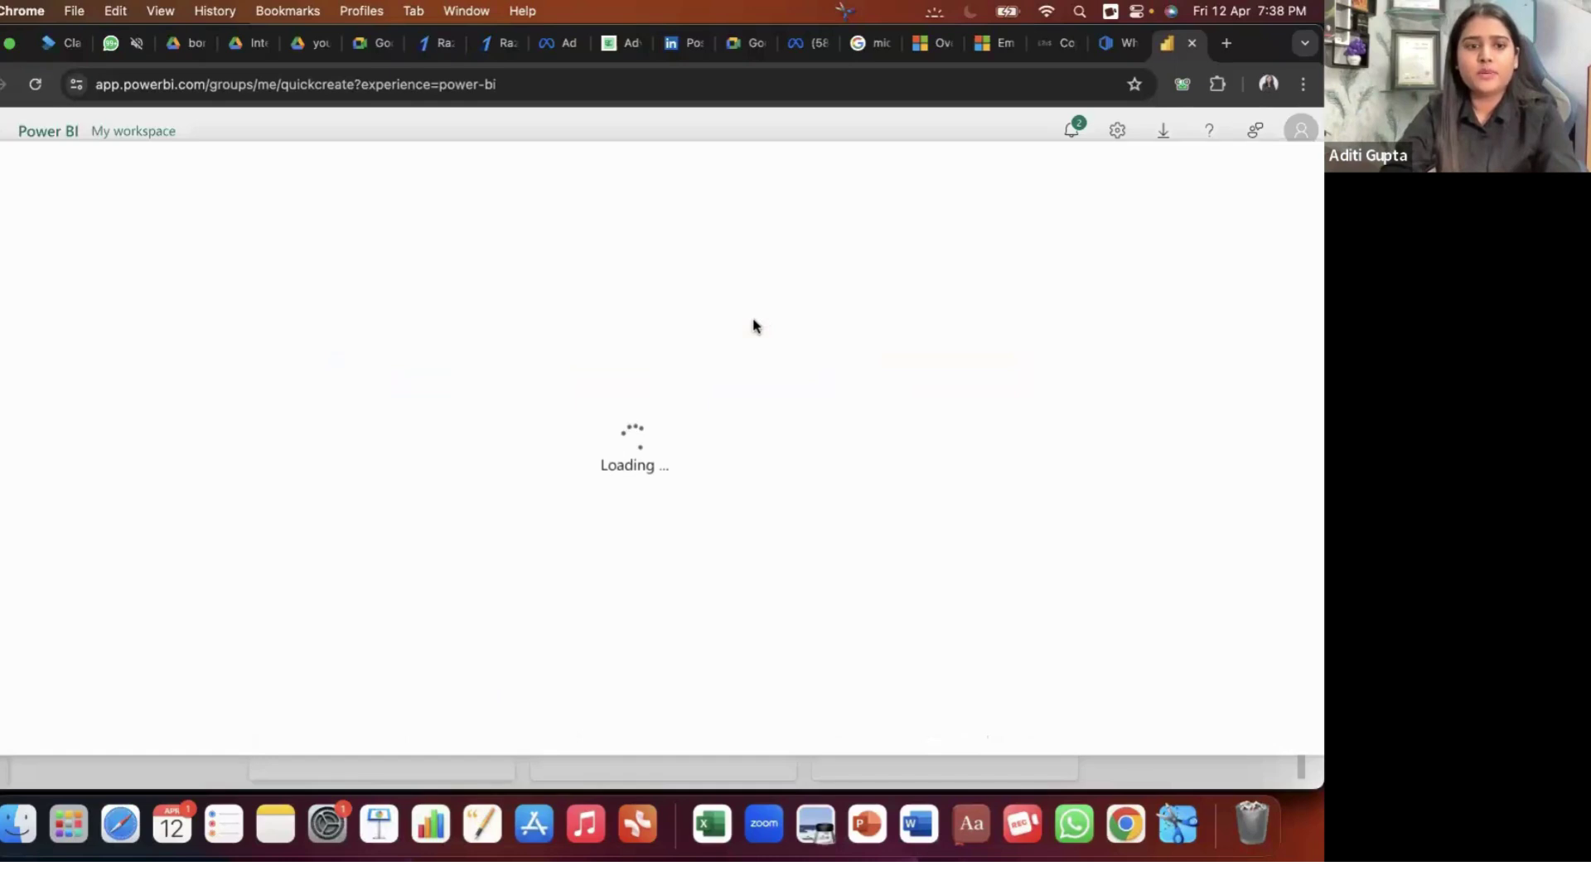
- Copy all the product review data from Sheet1 of the Excel workbook and paste it into Power BI's empty data table
click(716, 816)
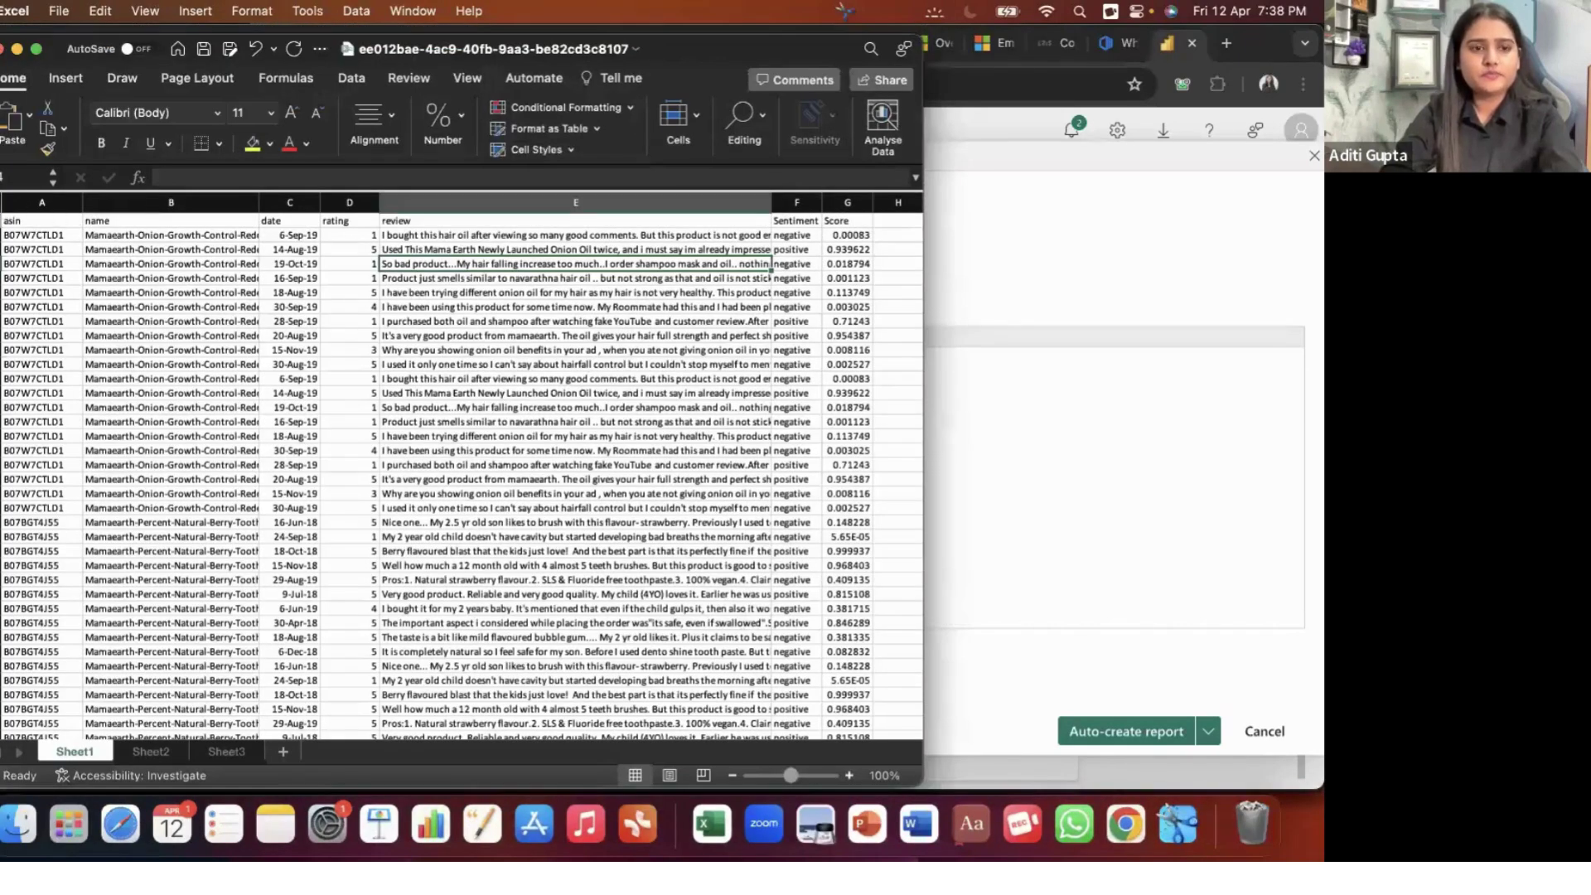
key(ctrl+Home)
key(shift+space)
key(super+a)
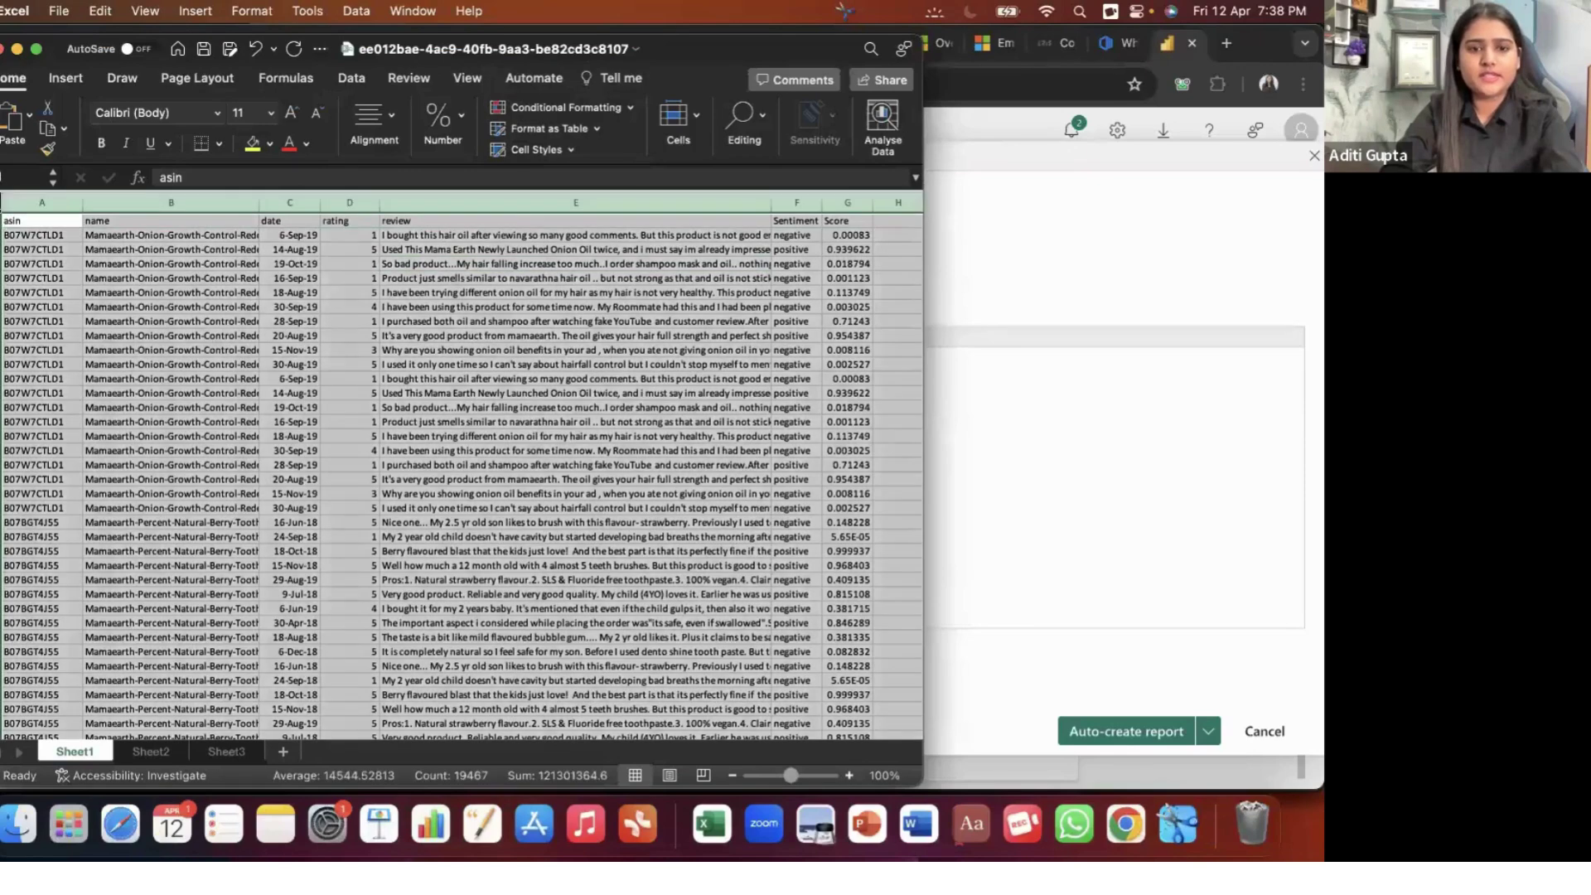
scroll(221, 331, down, 10)
click(17, 49)
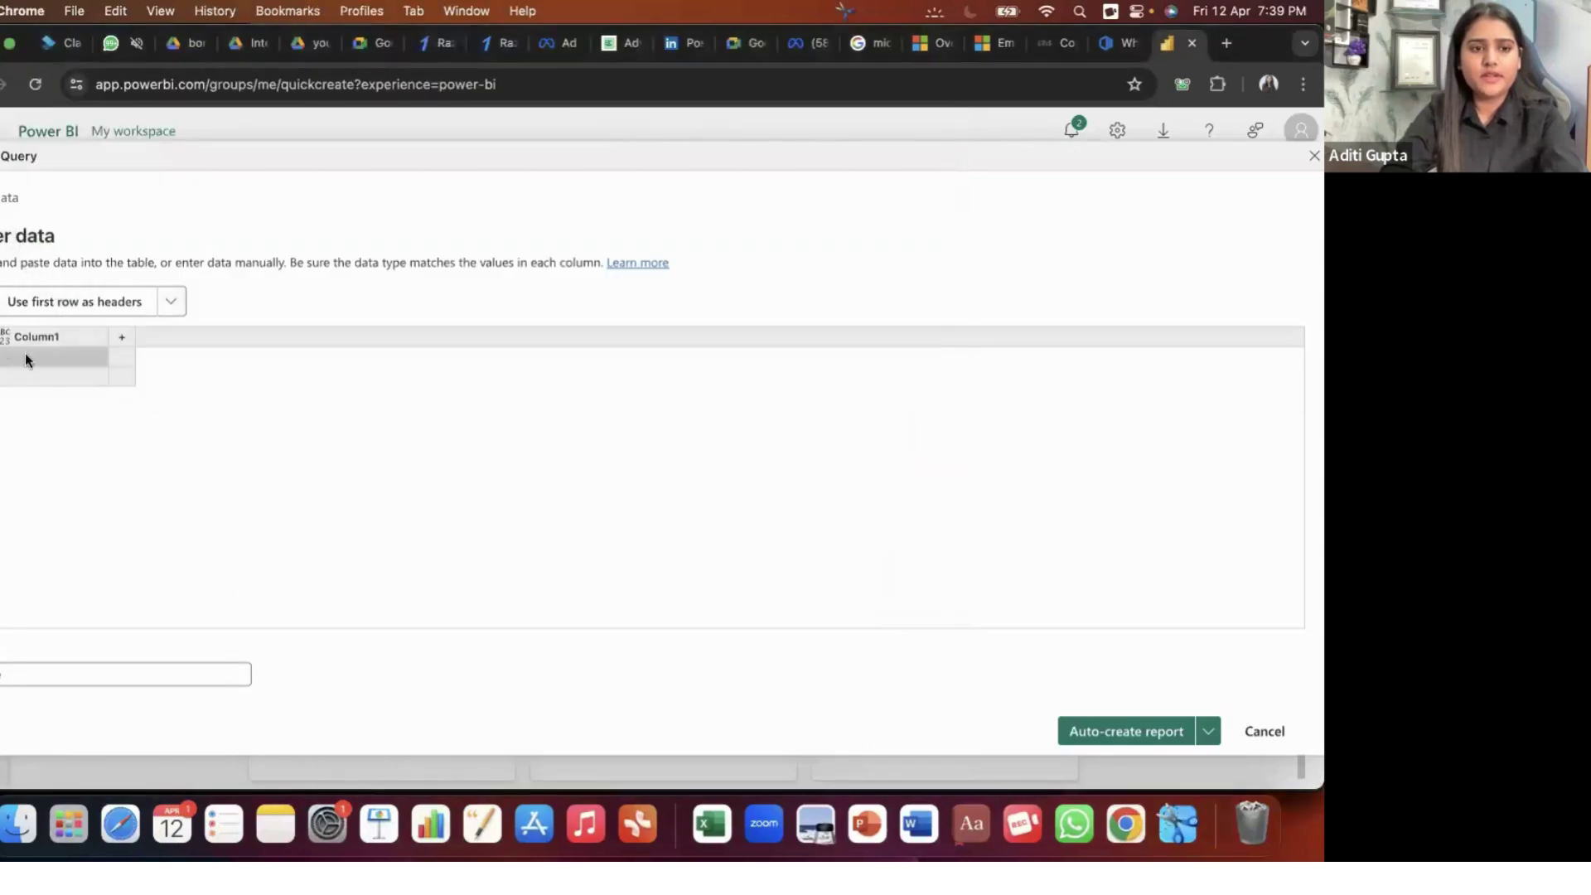
key(super+v)
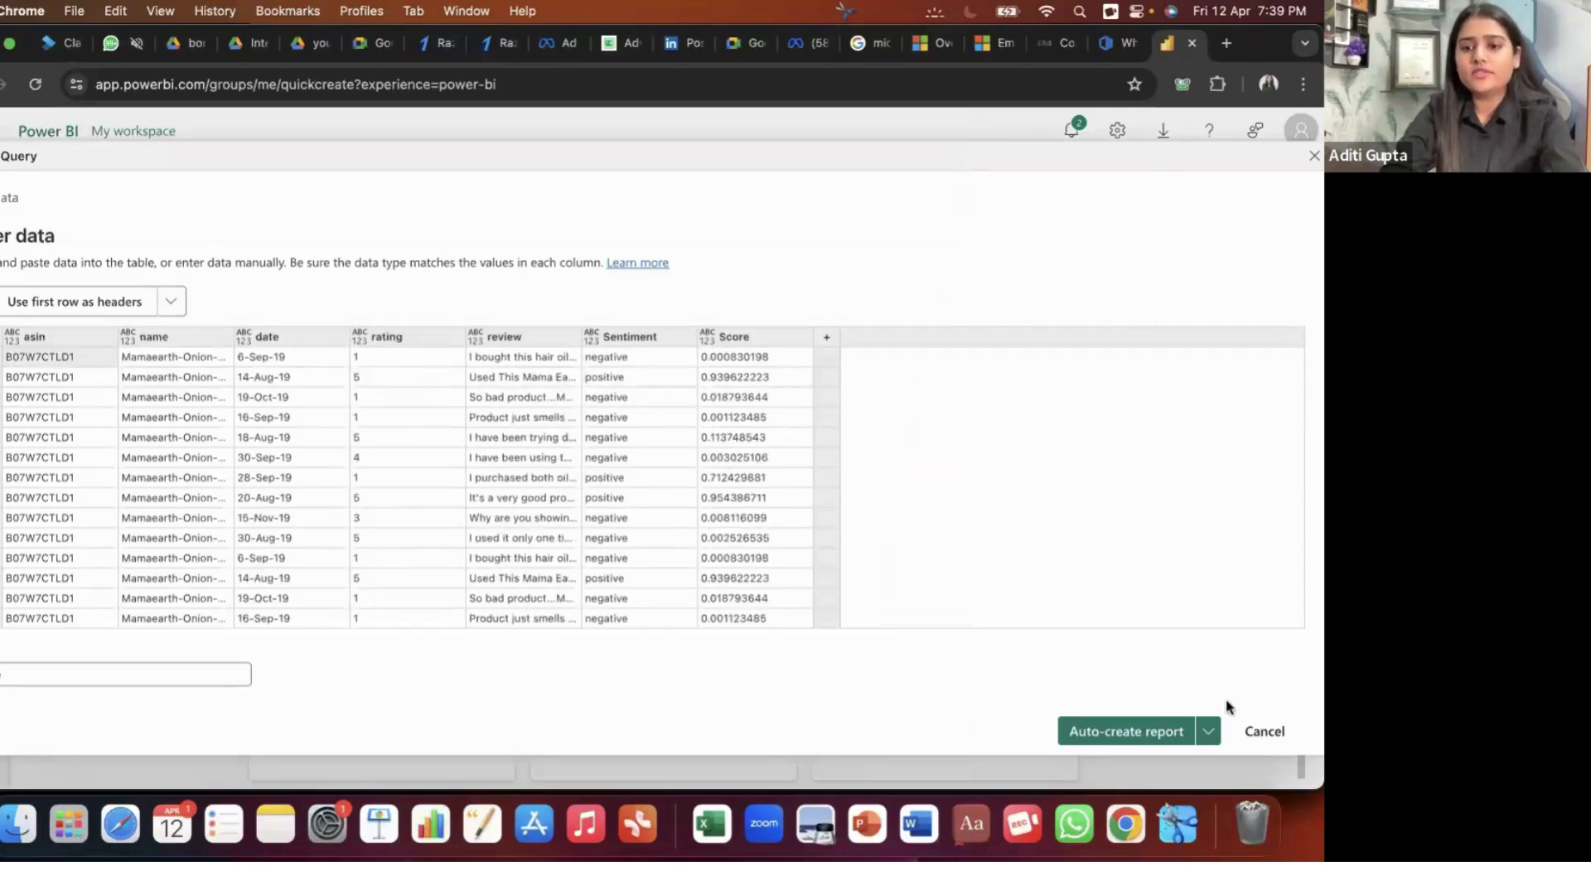
- Auto-create a report from the pasted review table
click(1211, 729)
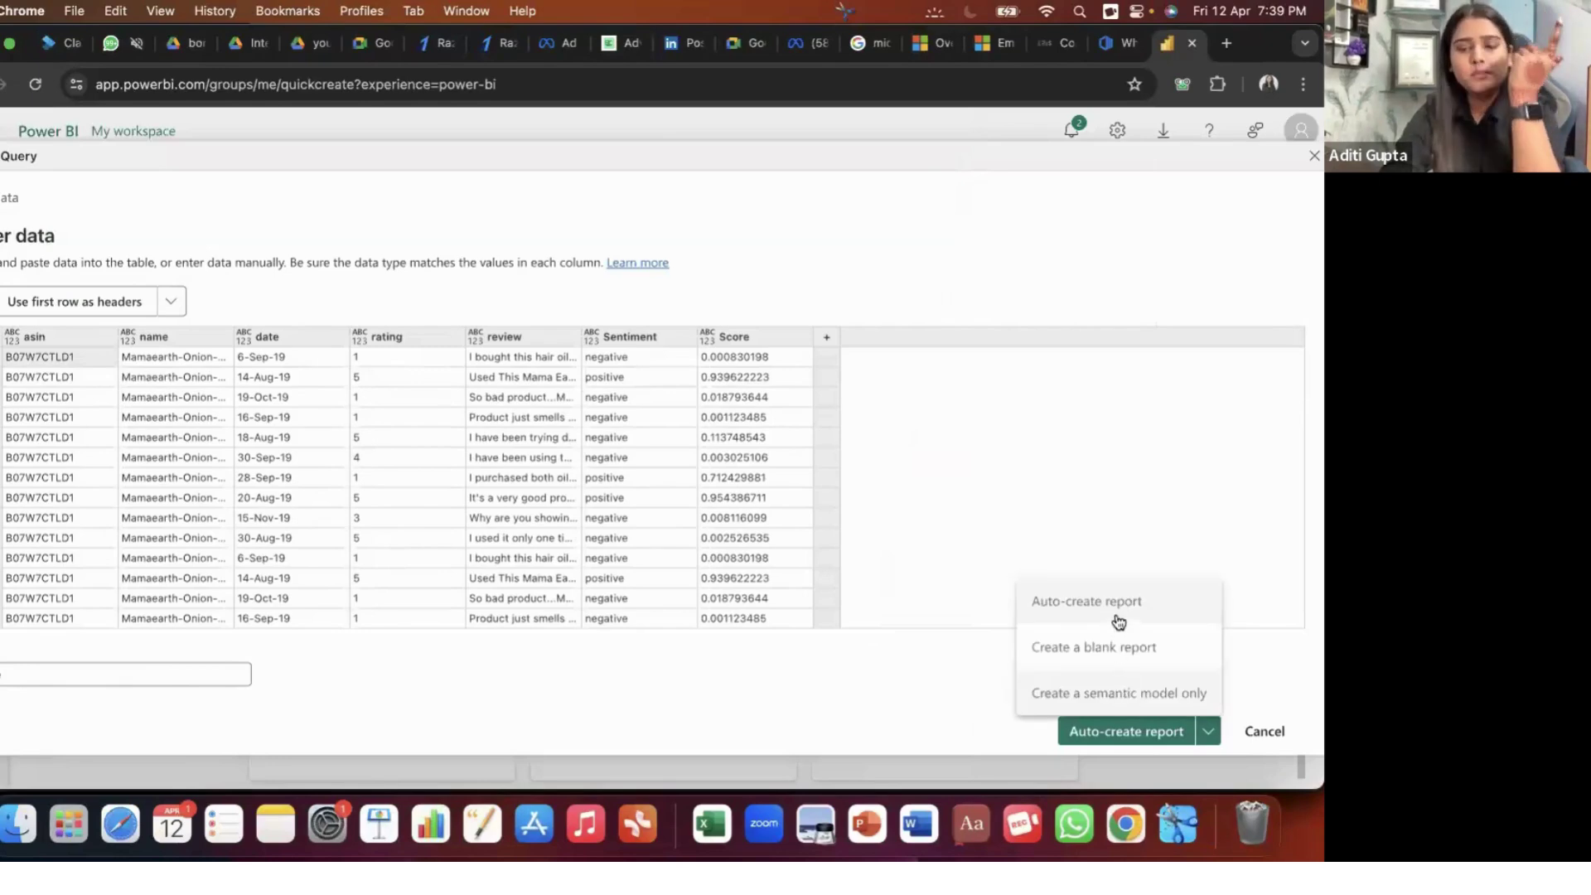
click(1112, 732)
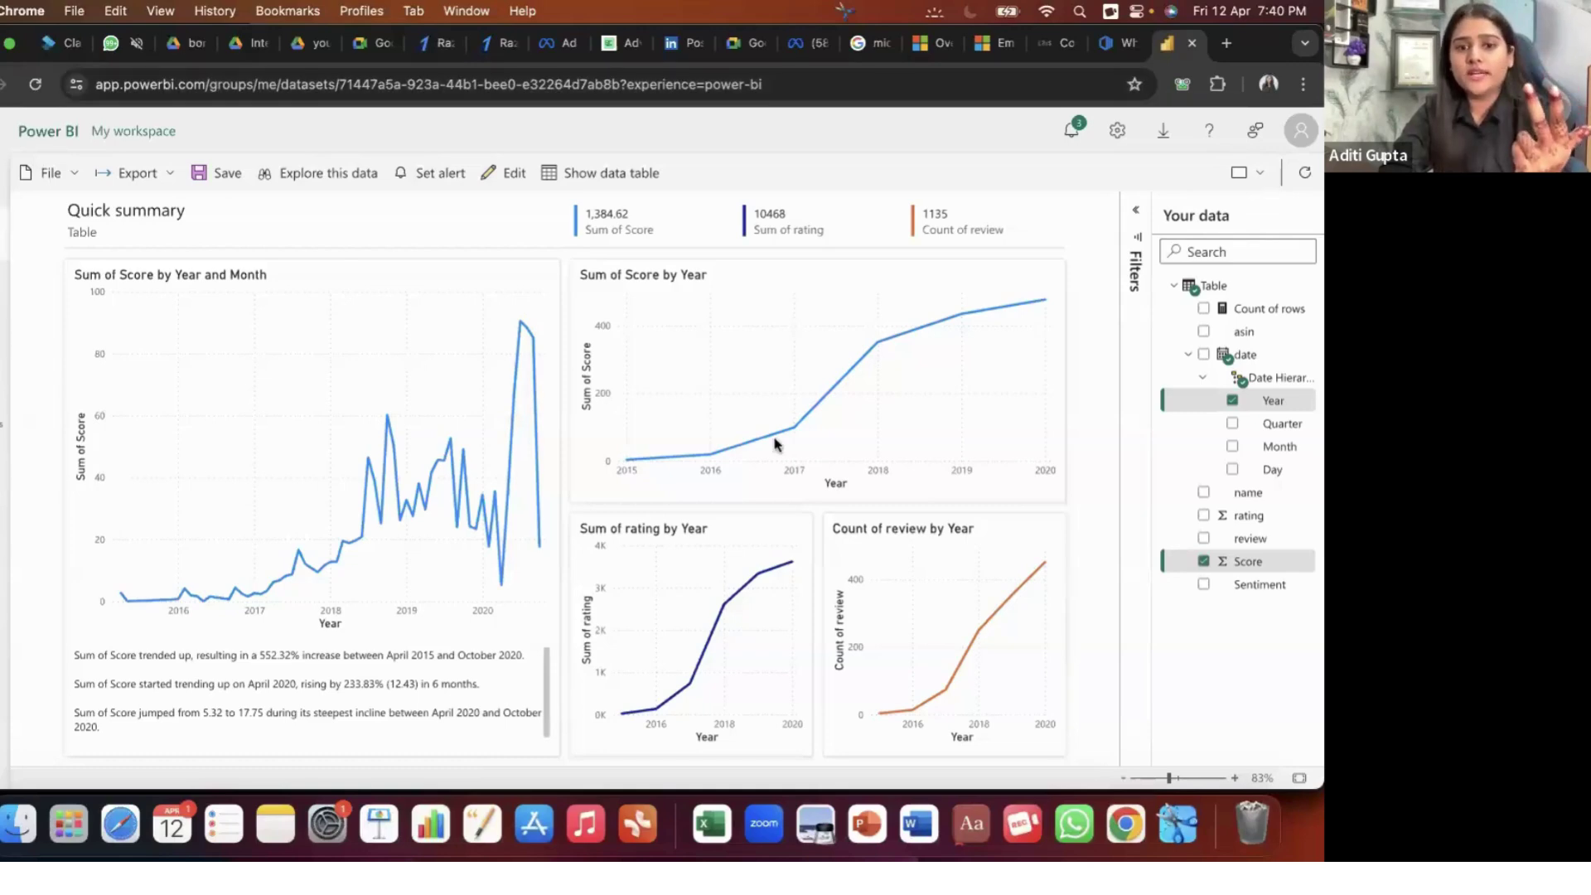
- Leave the auto-created report without saving it and reopen the paste or manual data entry table
key(super+bracketleft)
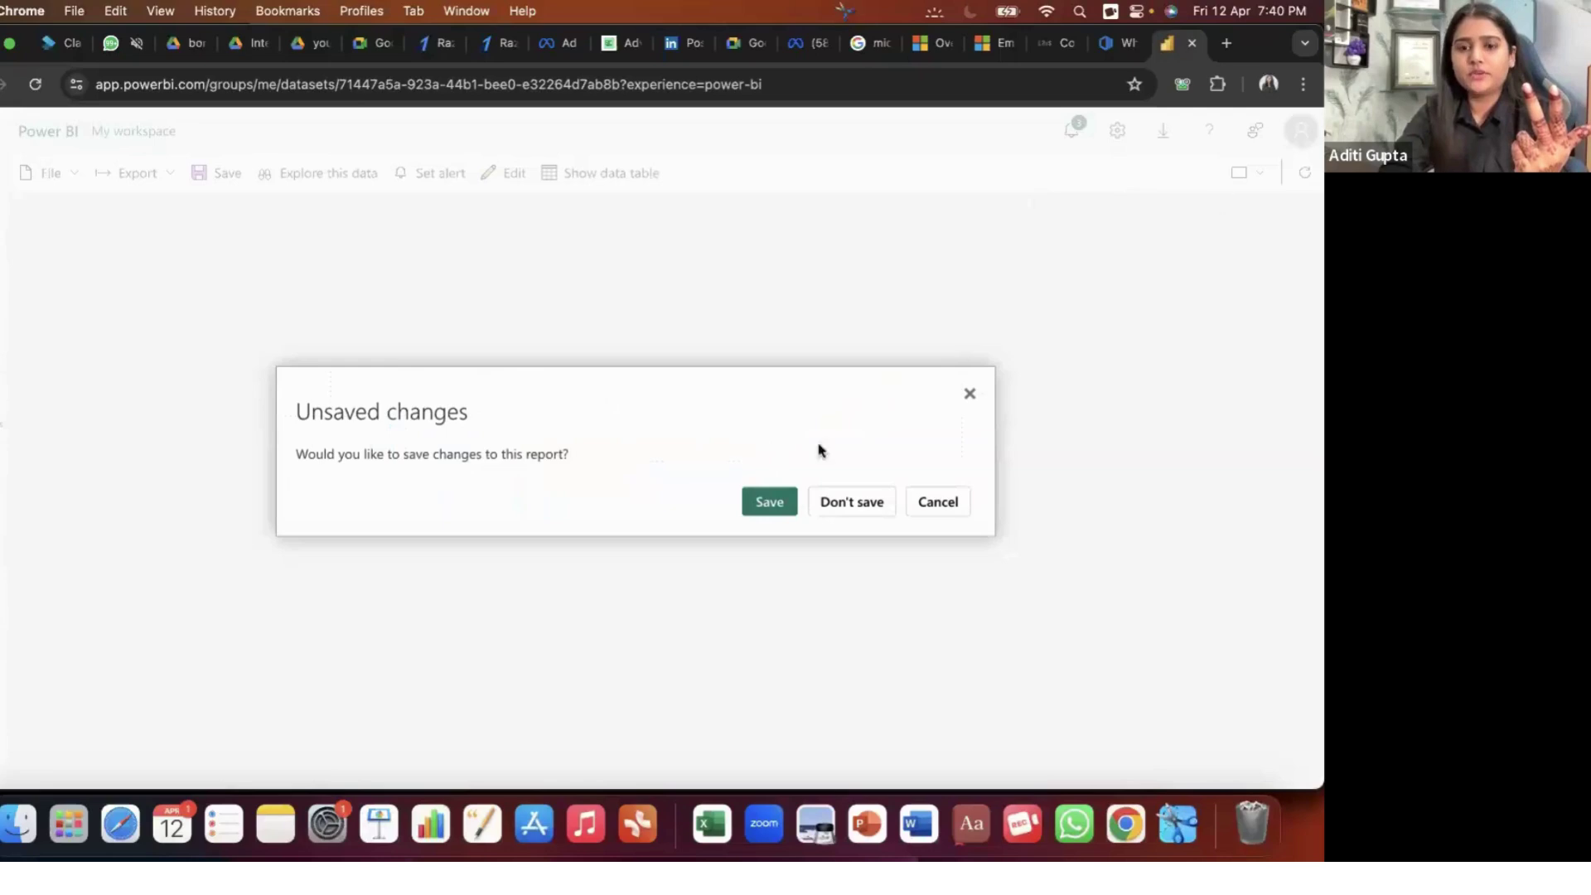
click(852, 500)
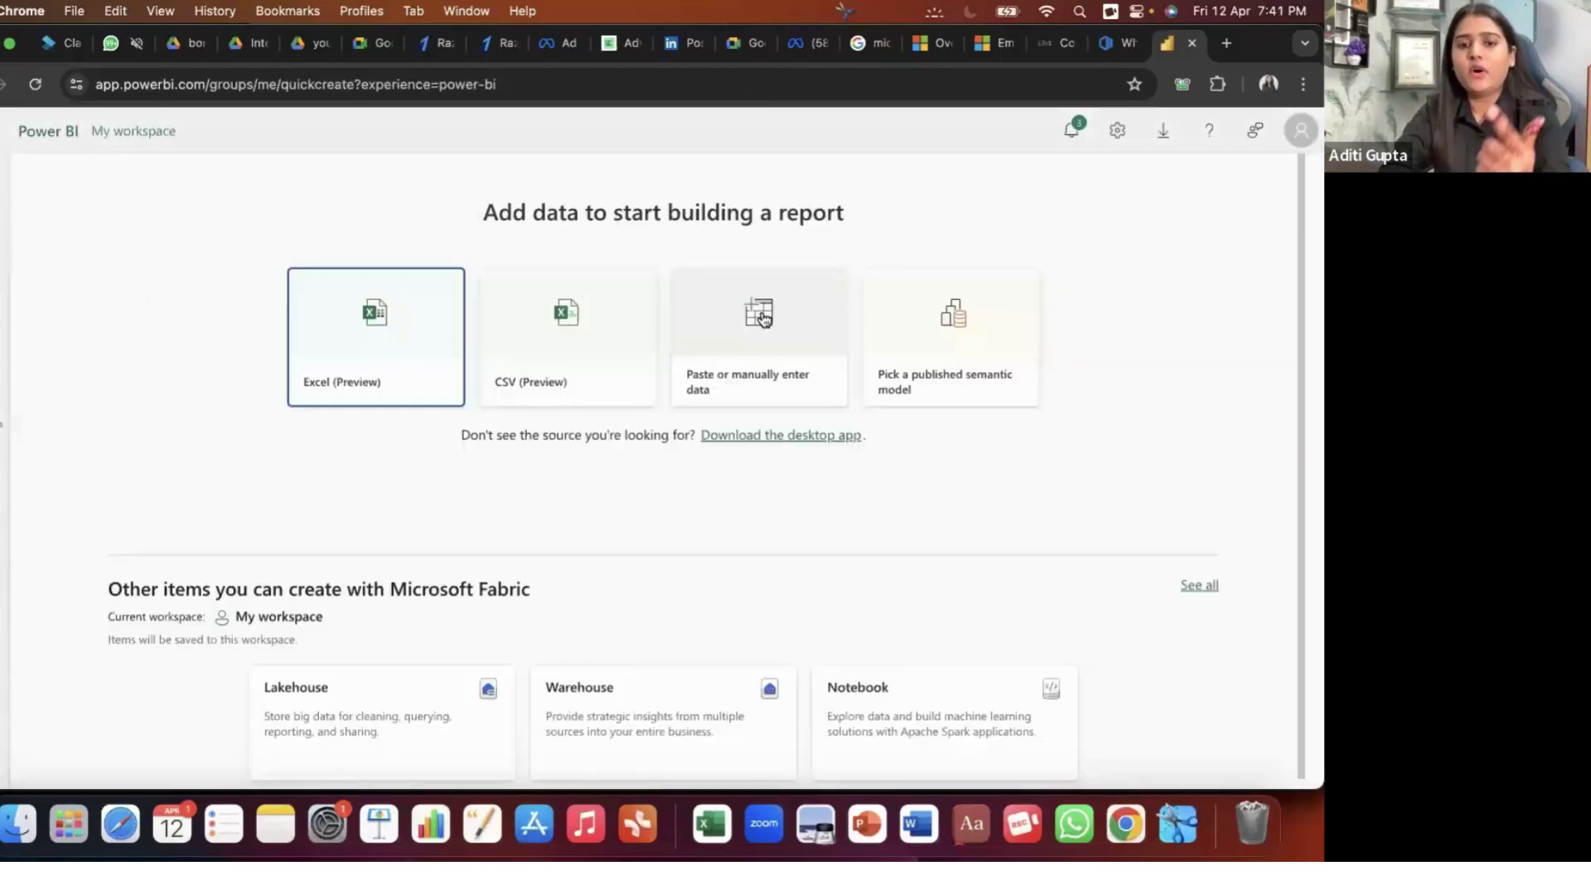
click(763, 319)
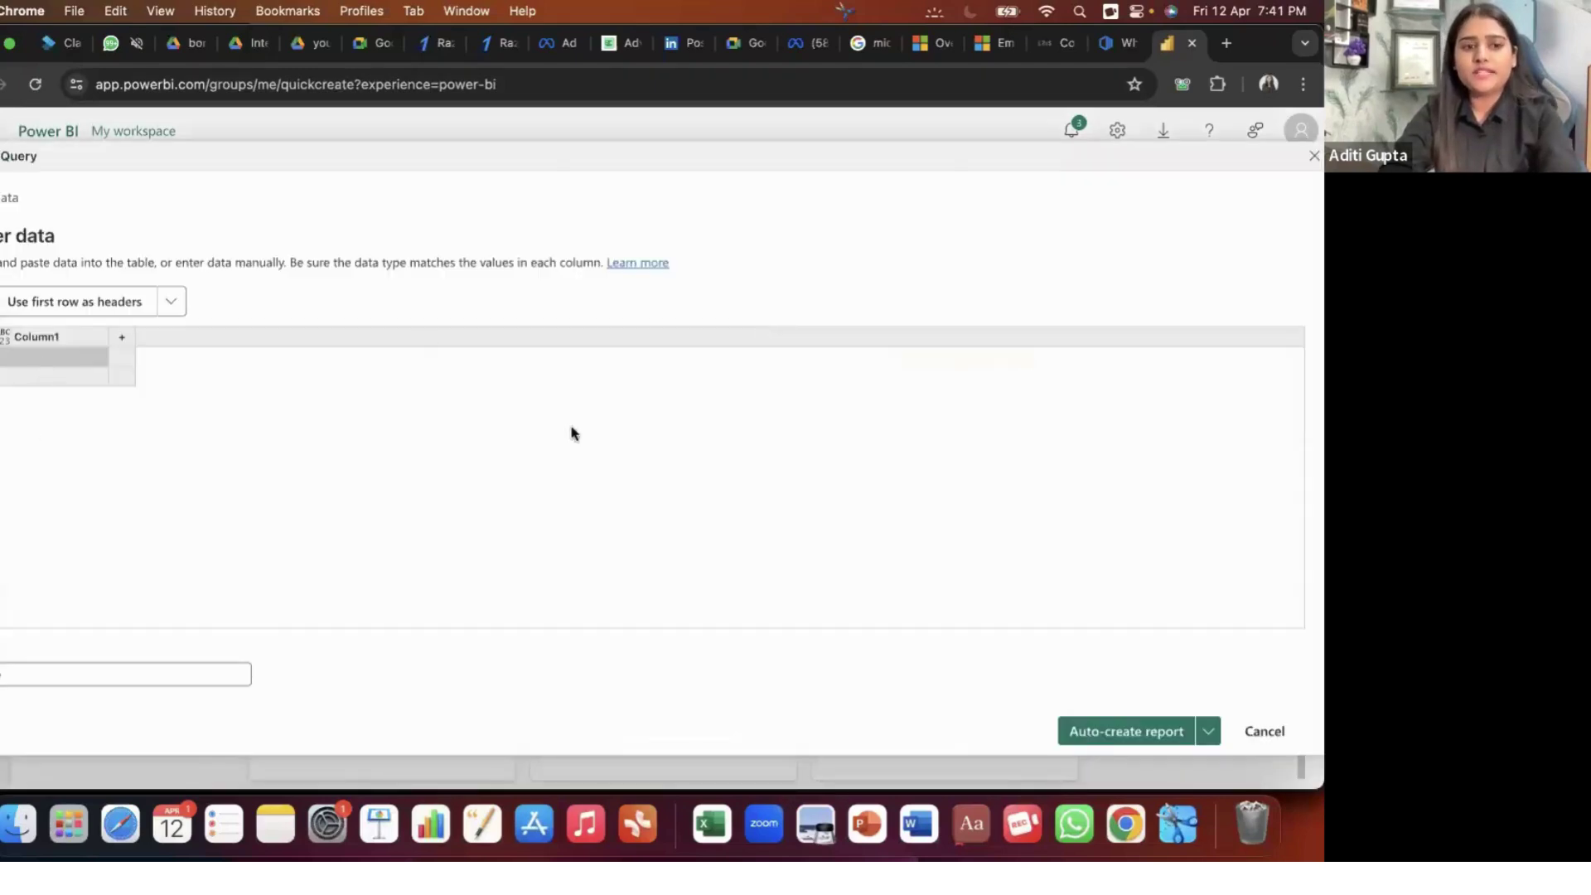
- Paste the copied review data into the empty table, use its first row as headers and auto-create a report
key(super+v)
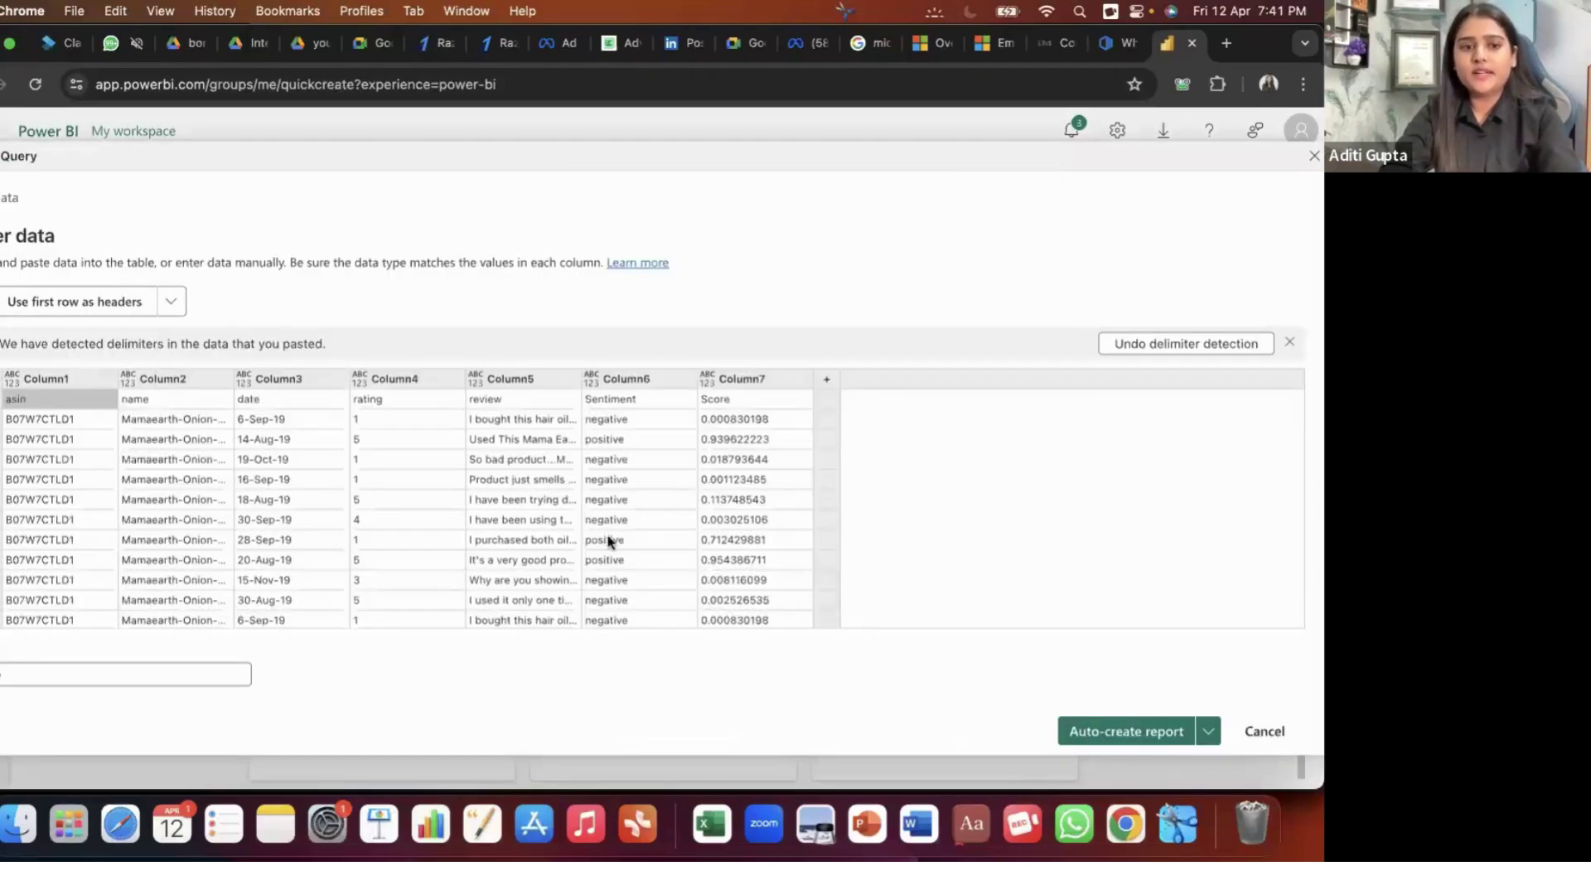
click(90, 305)
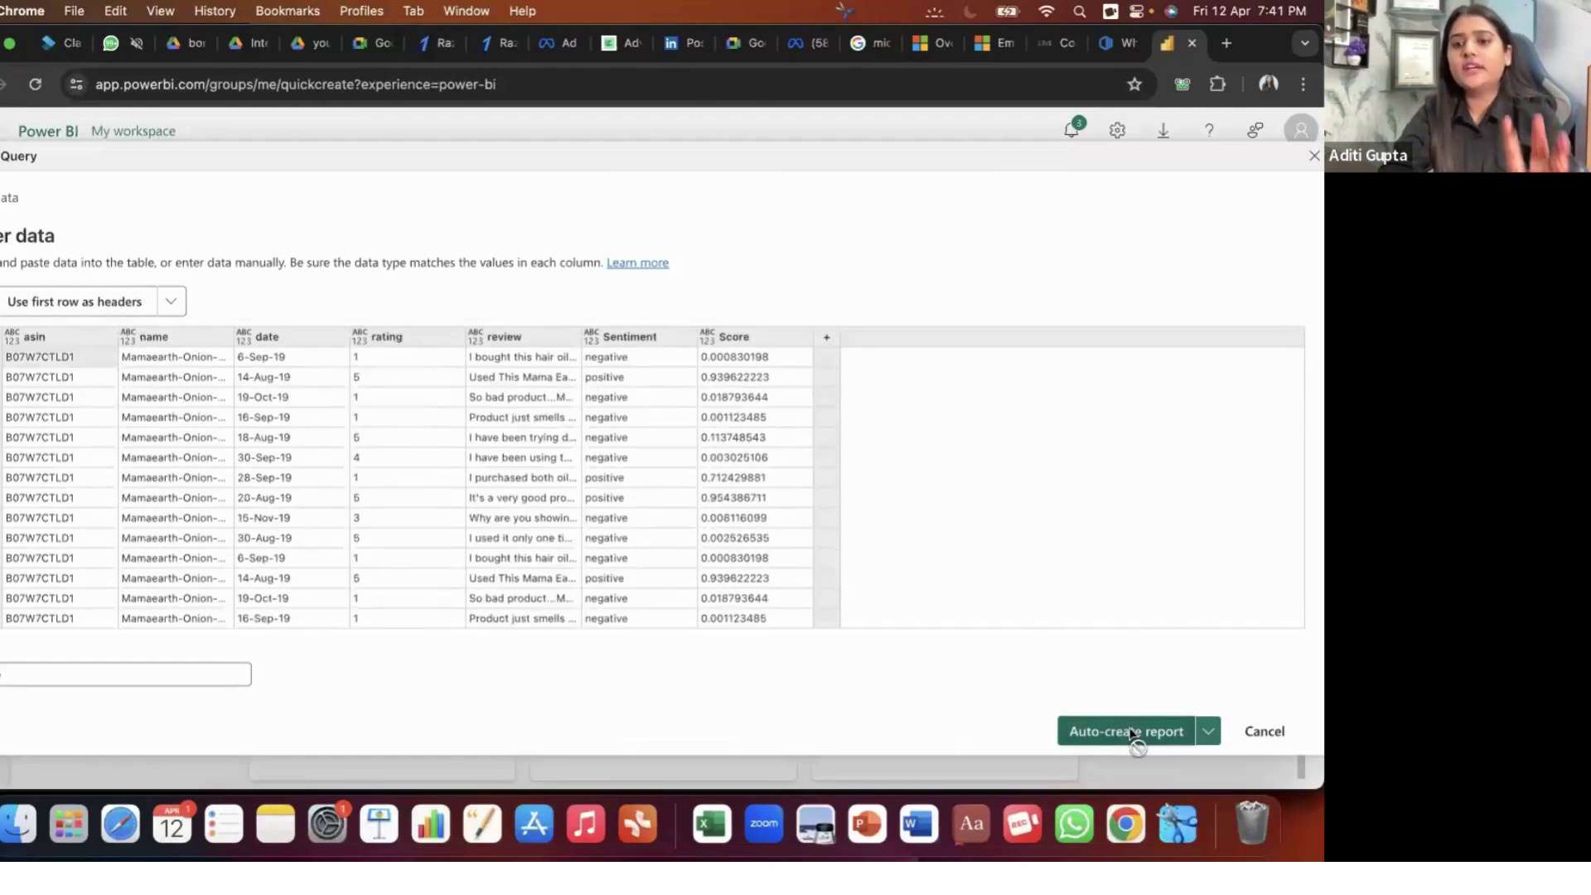
click(1131, 733)
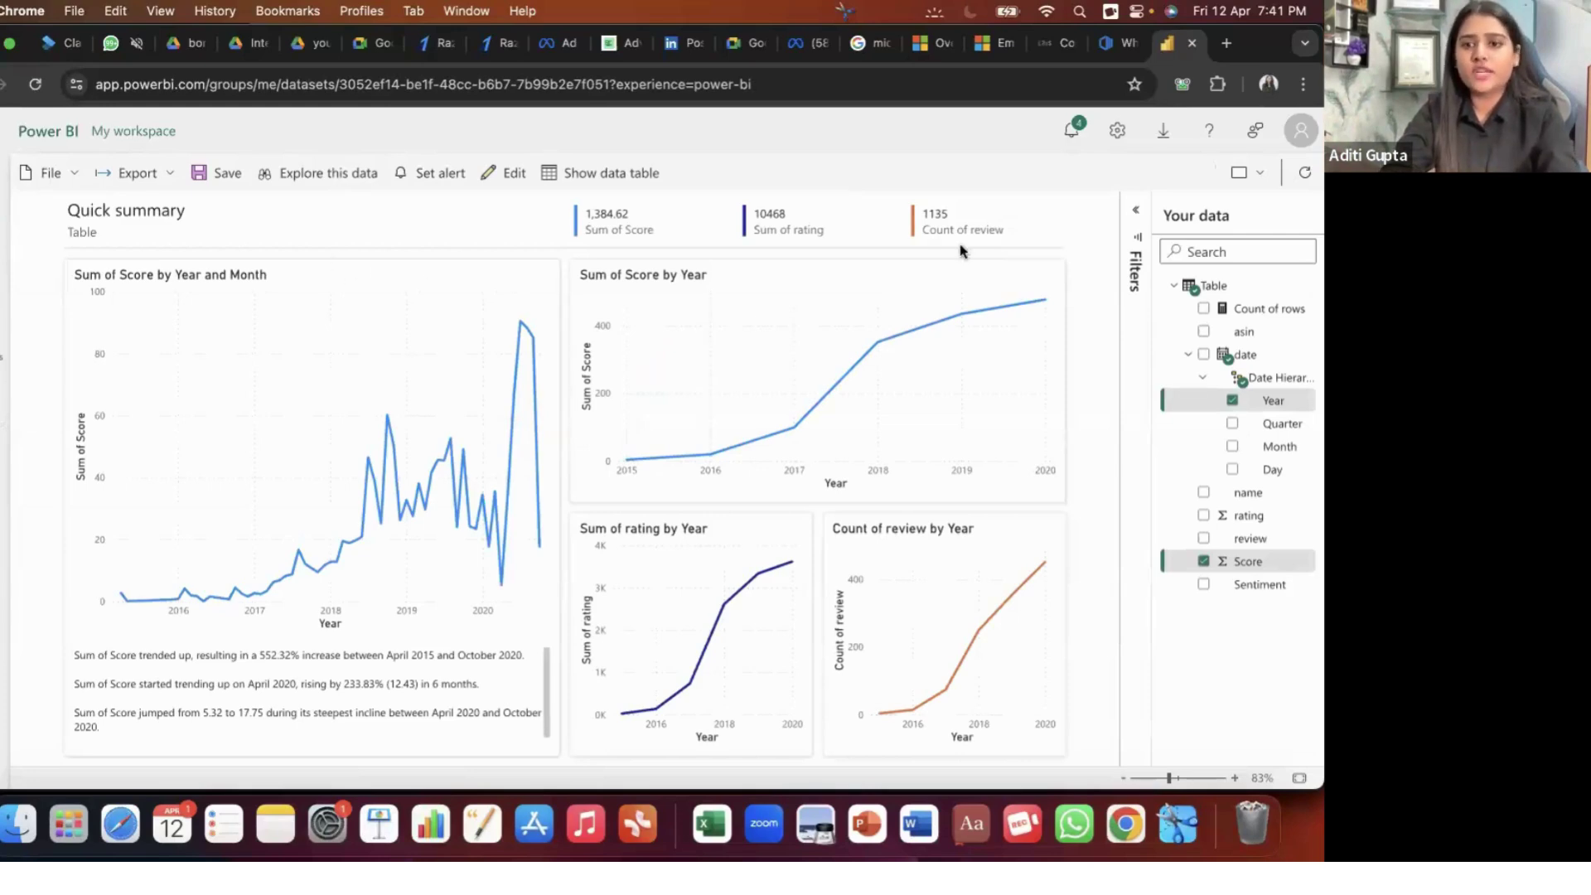
- In the report's edit mode, change Sum of Score by Year to a pie chart and Count of review by Year to a funnel
click(493, 174)
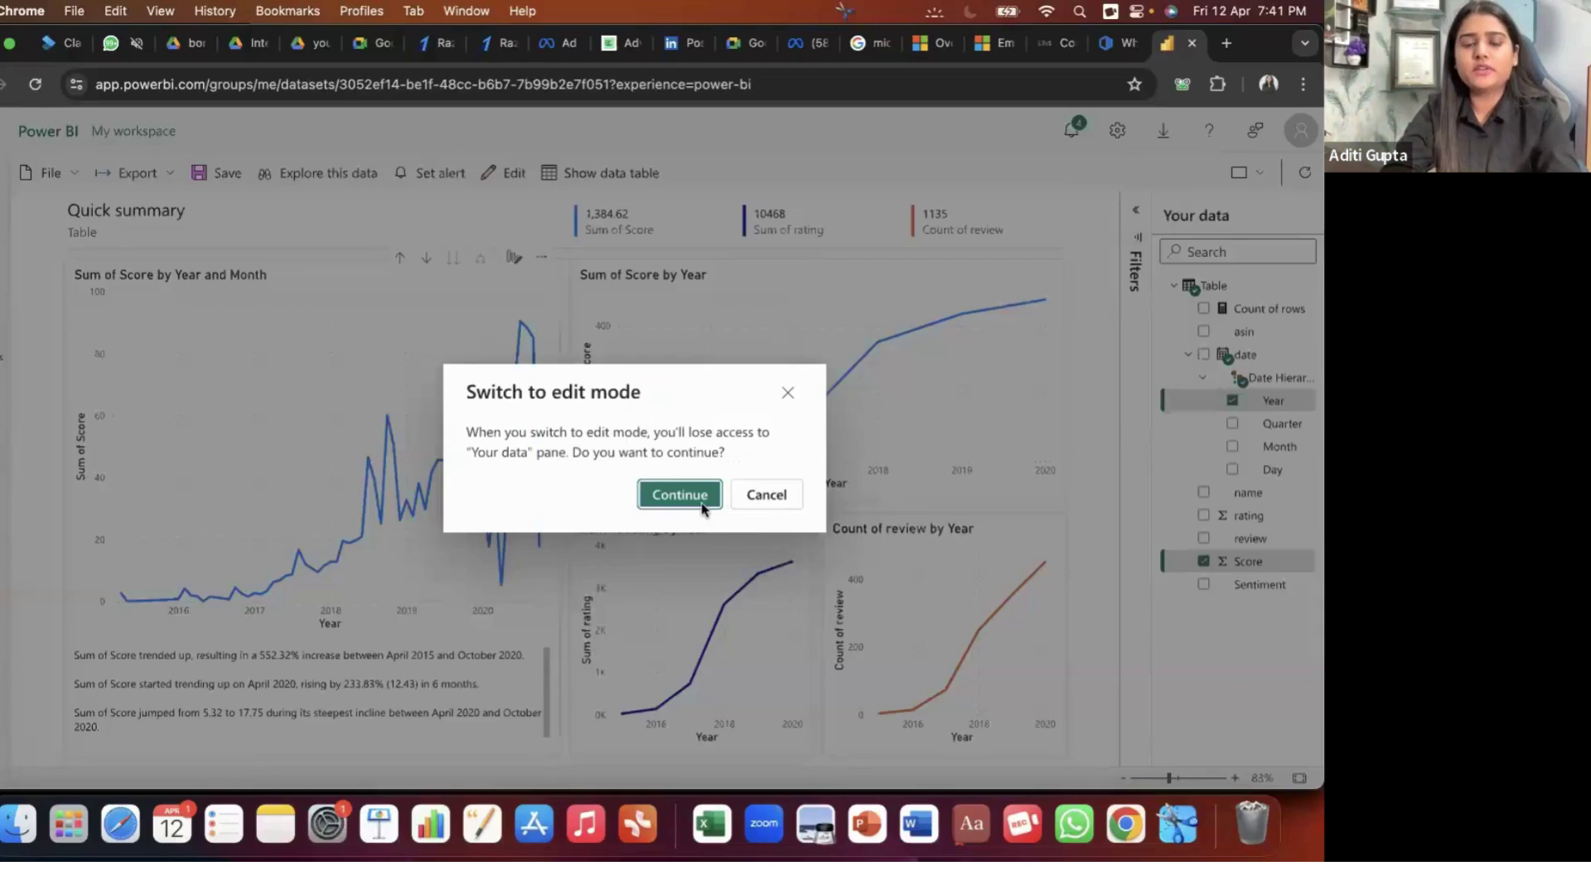
click(679, 495)
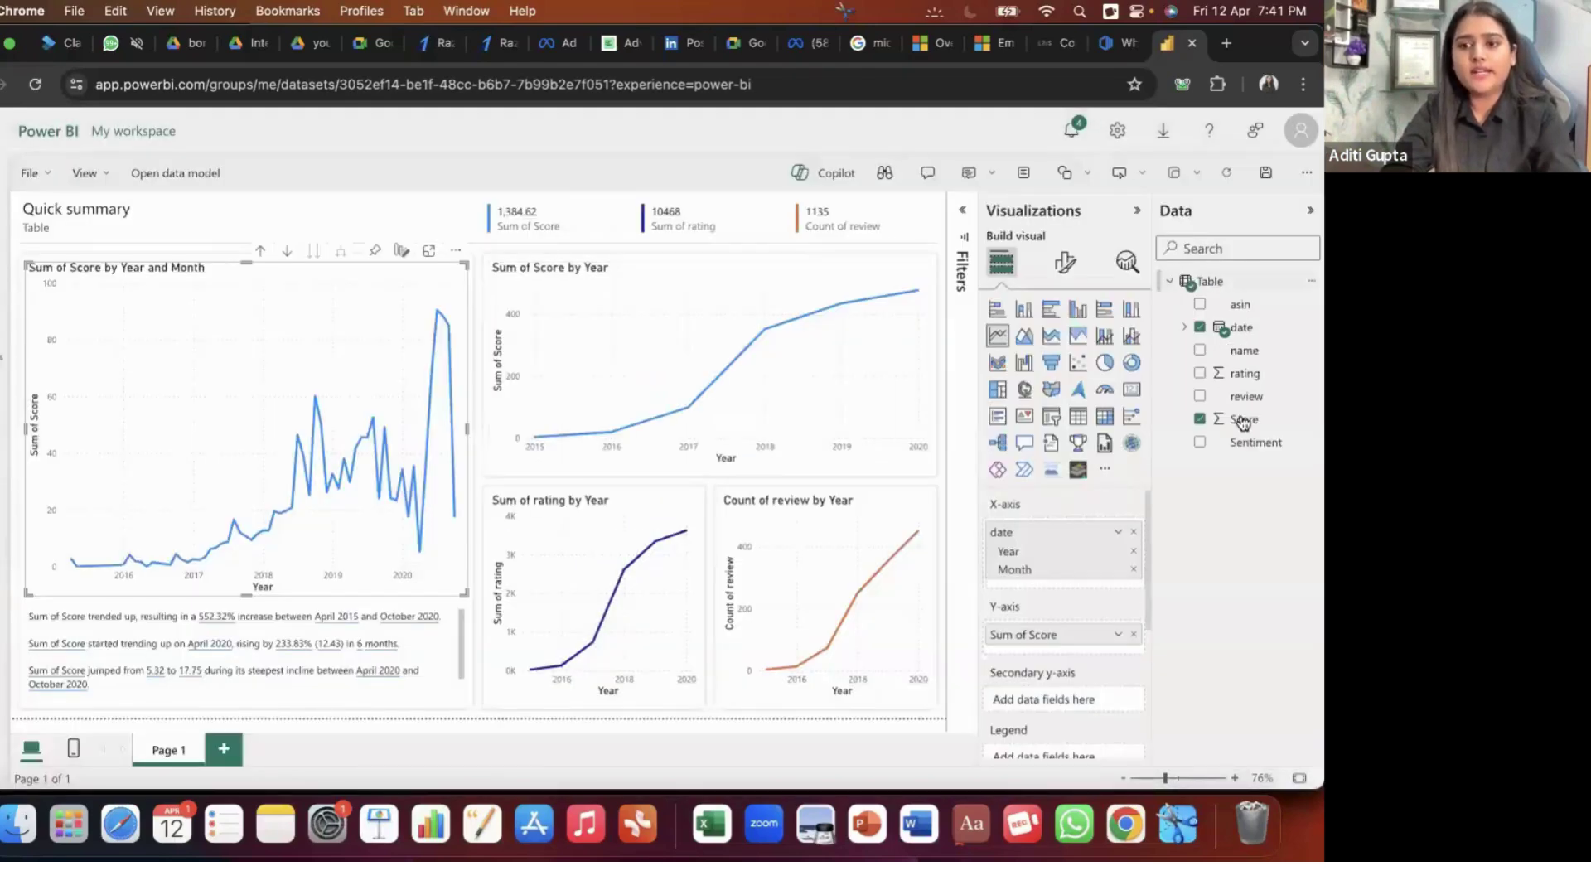
click(639, 271)
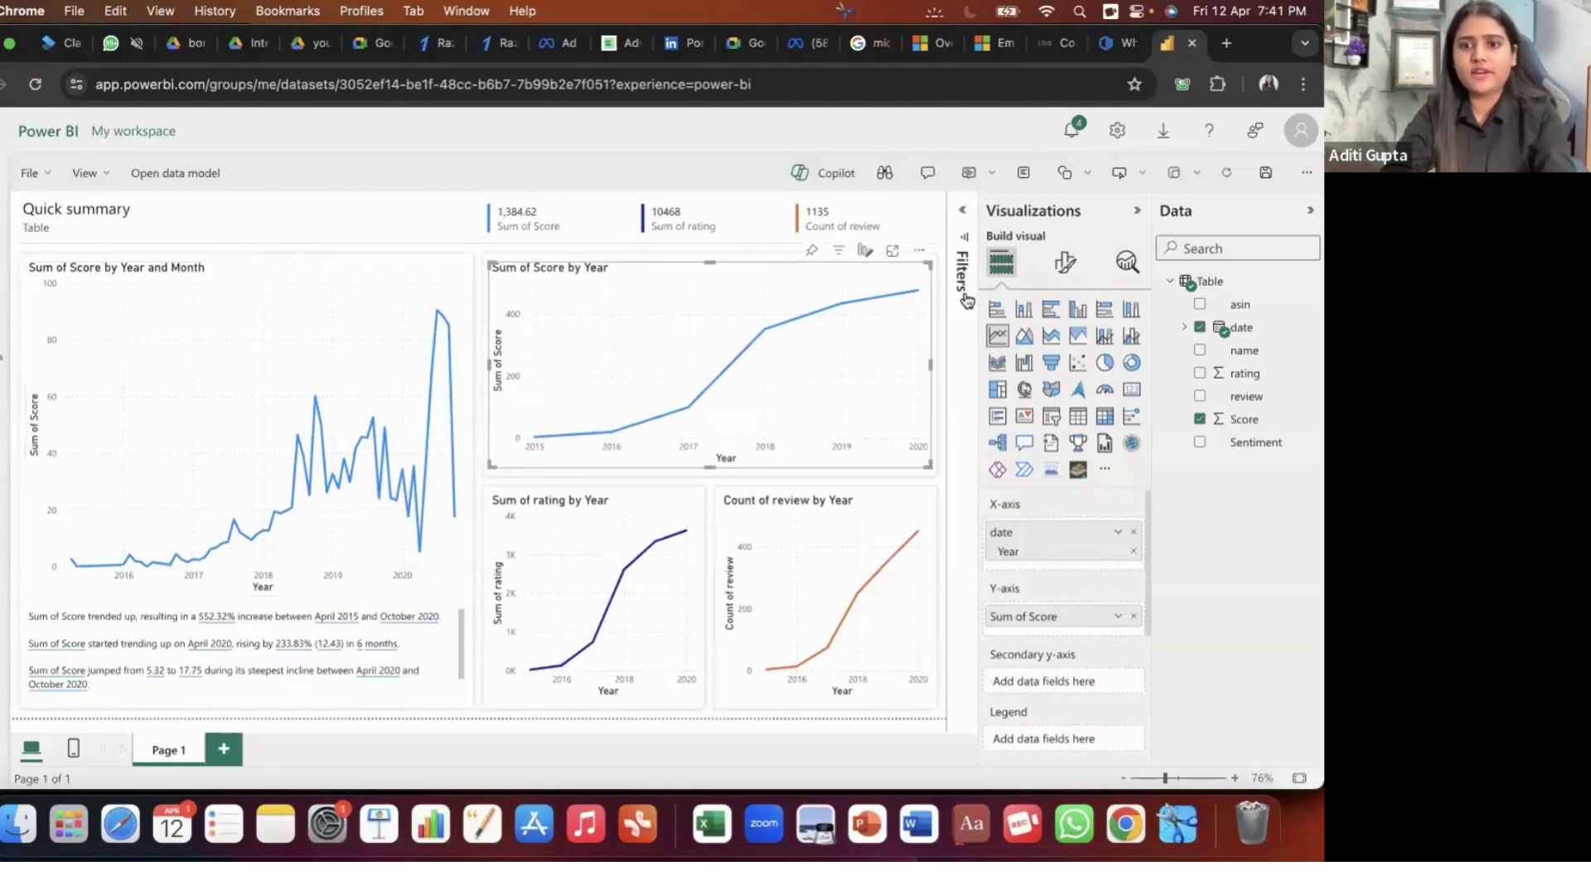
click(1105, 364)
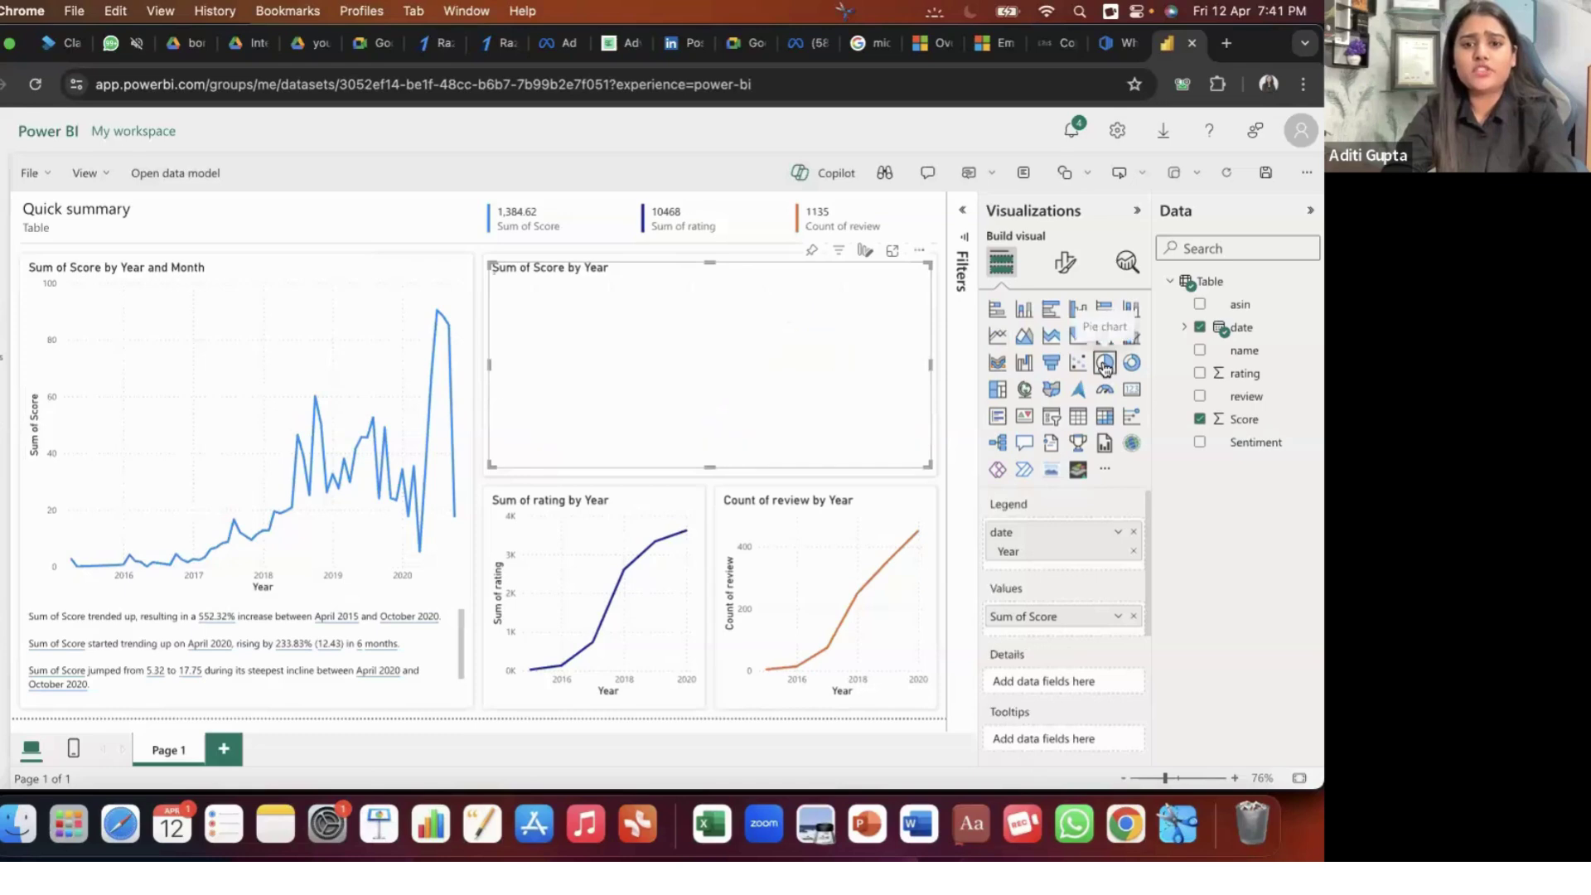
click(812, 501)
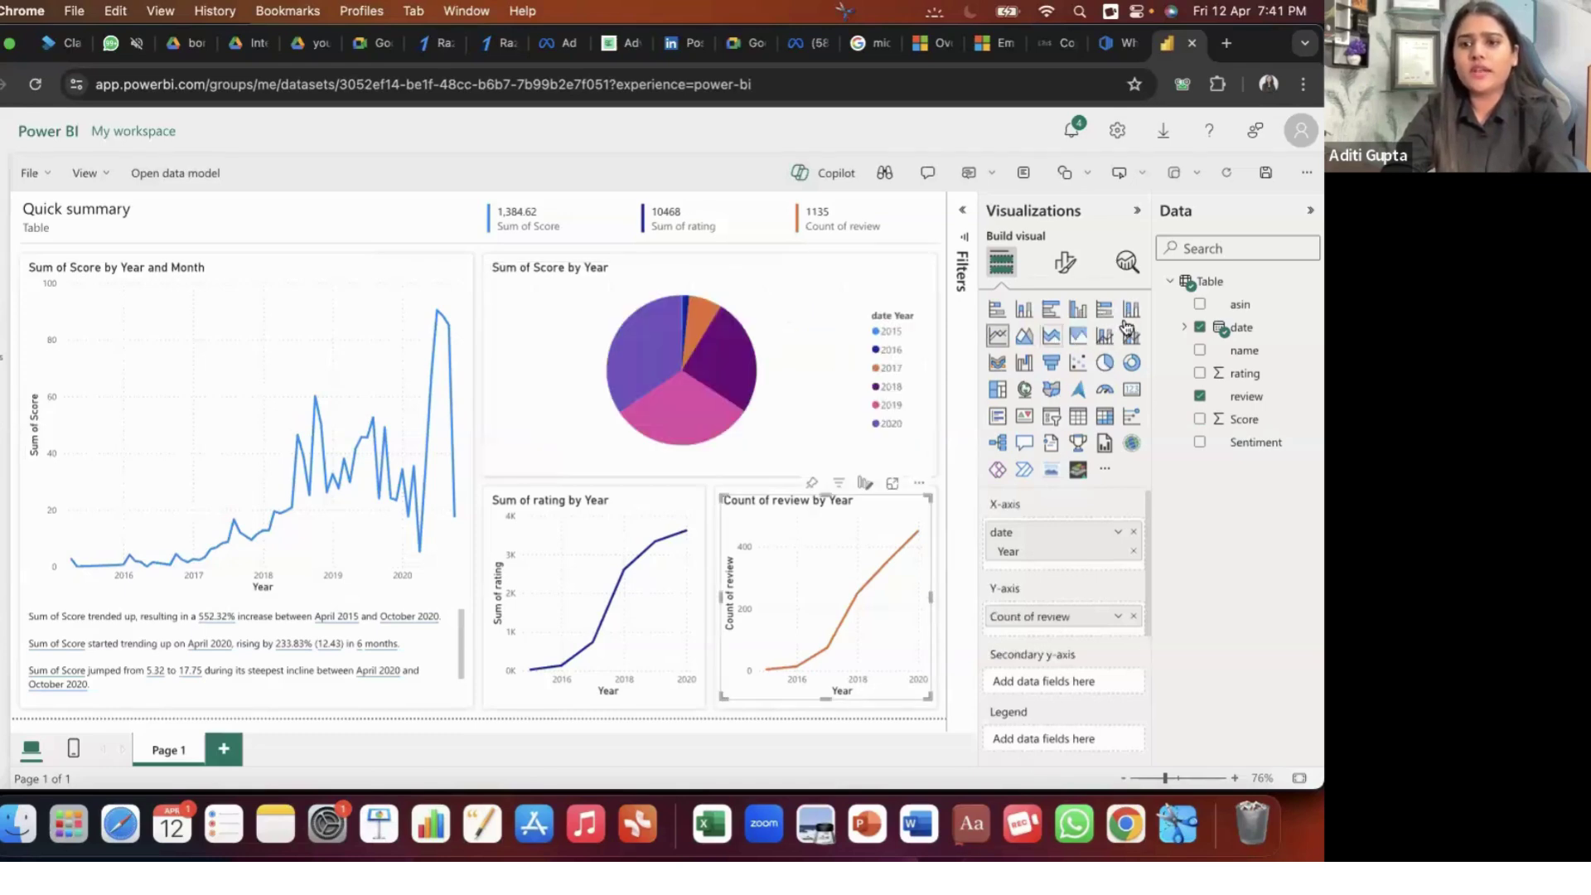
click(1052, 363)
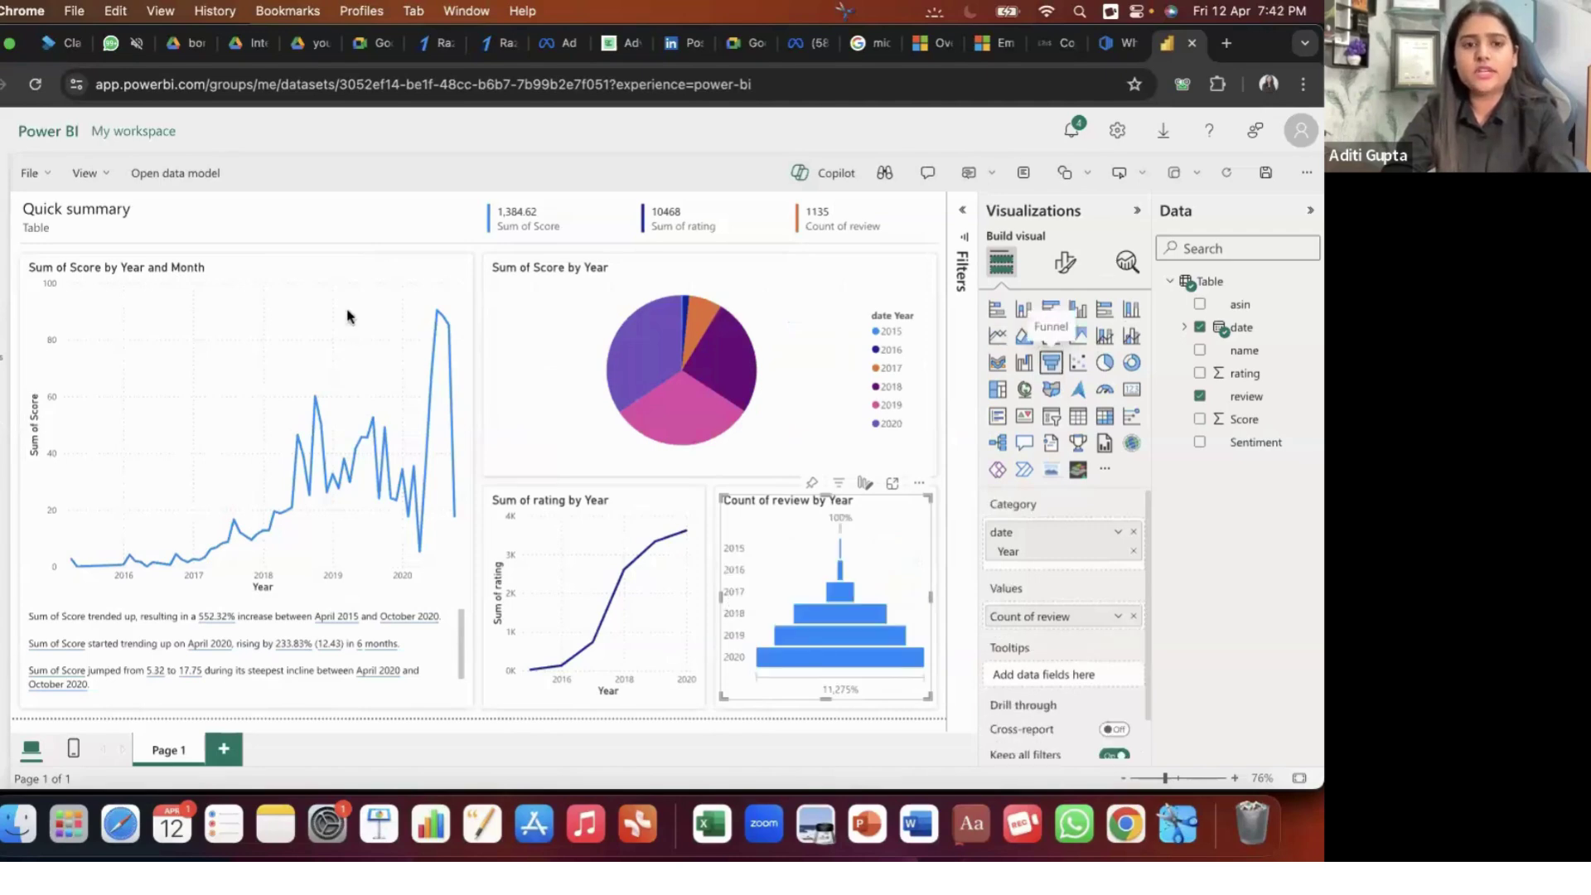
- Try Sum of Score by Year and Month as a stacked column chart and return it to a line chart
click(1021, 310)
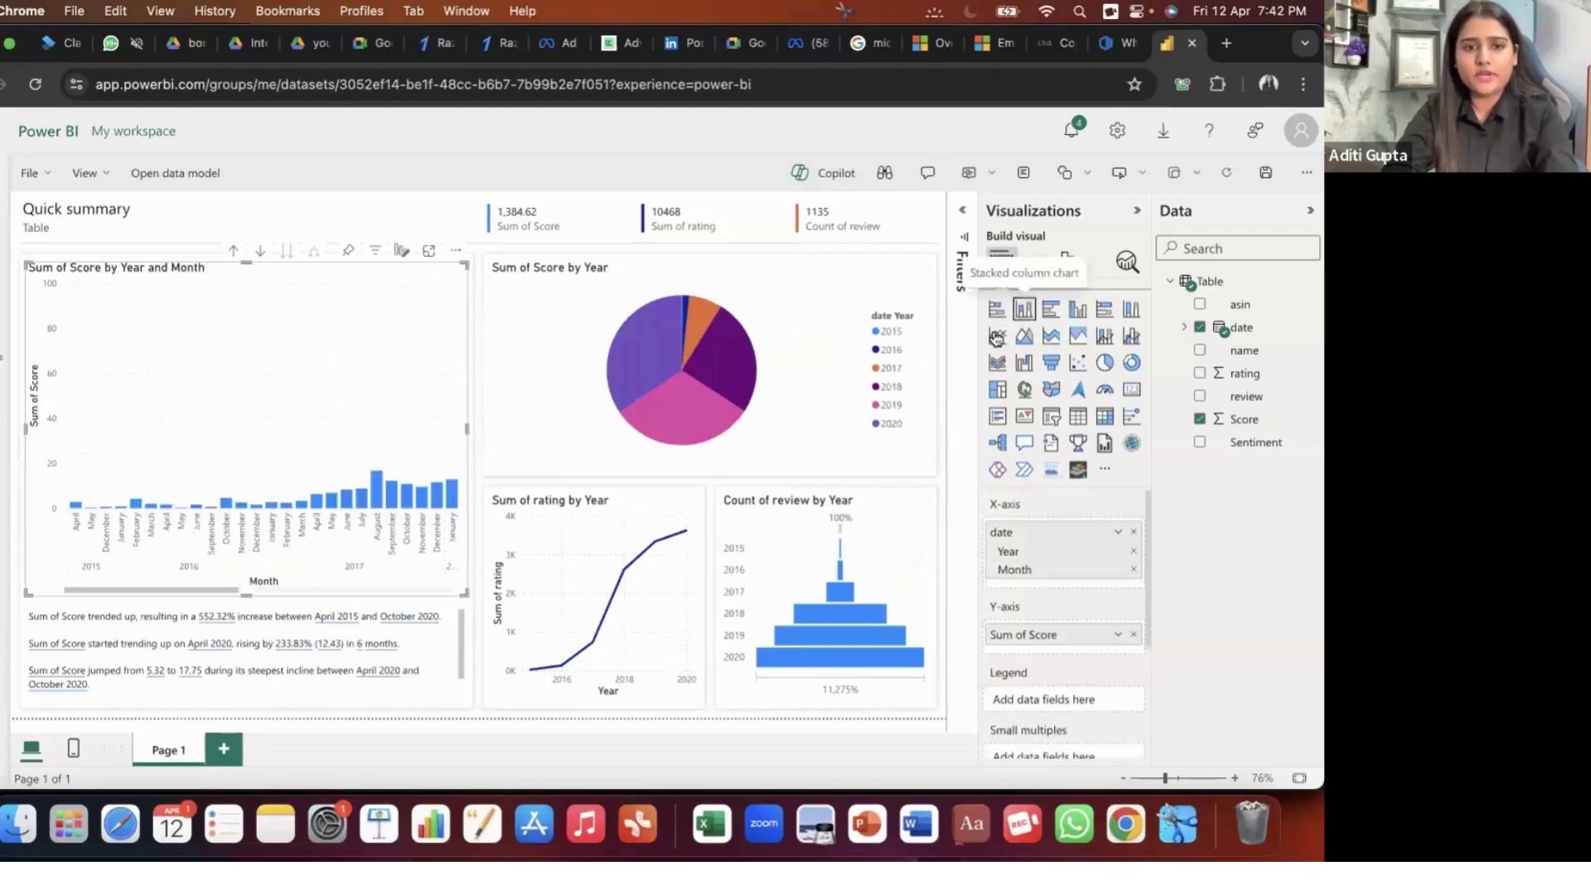
click(997, 335)
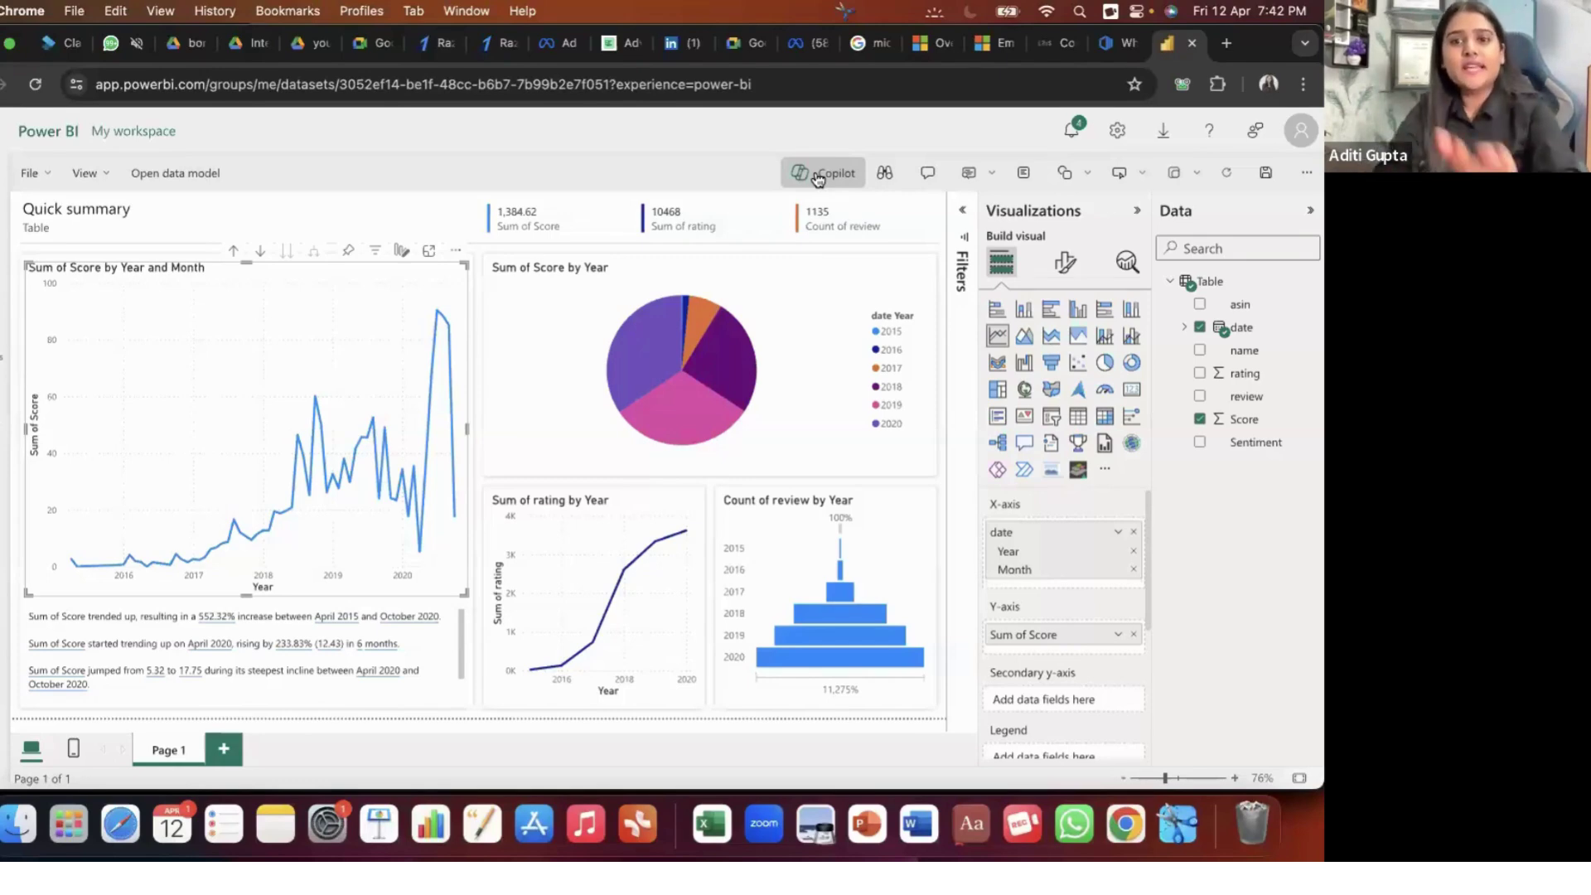
- Open bing.com in a new browser tab
click(1230, 43)
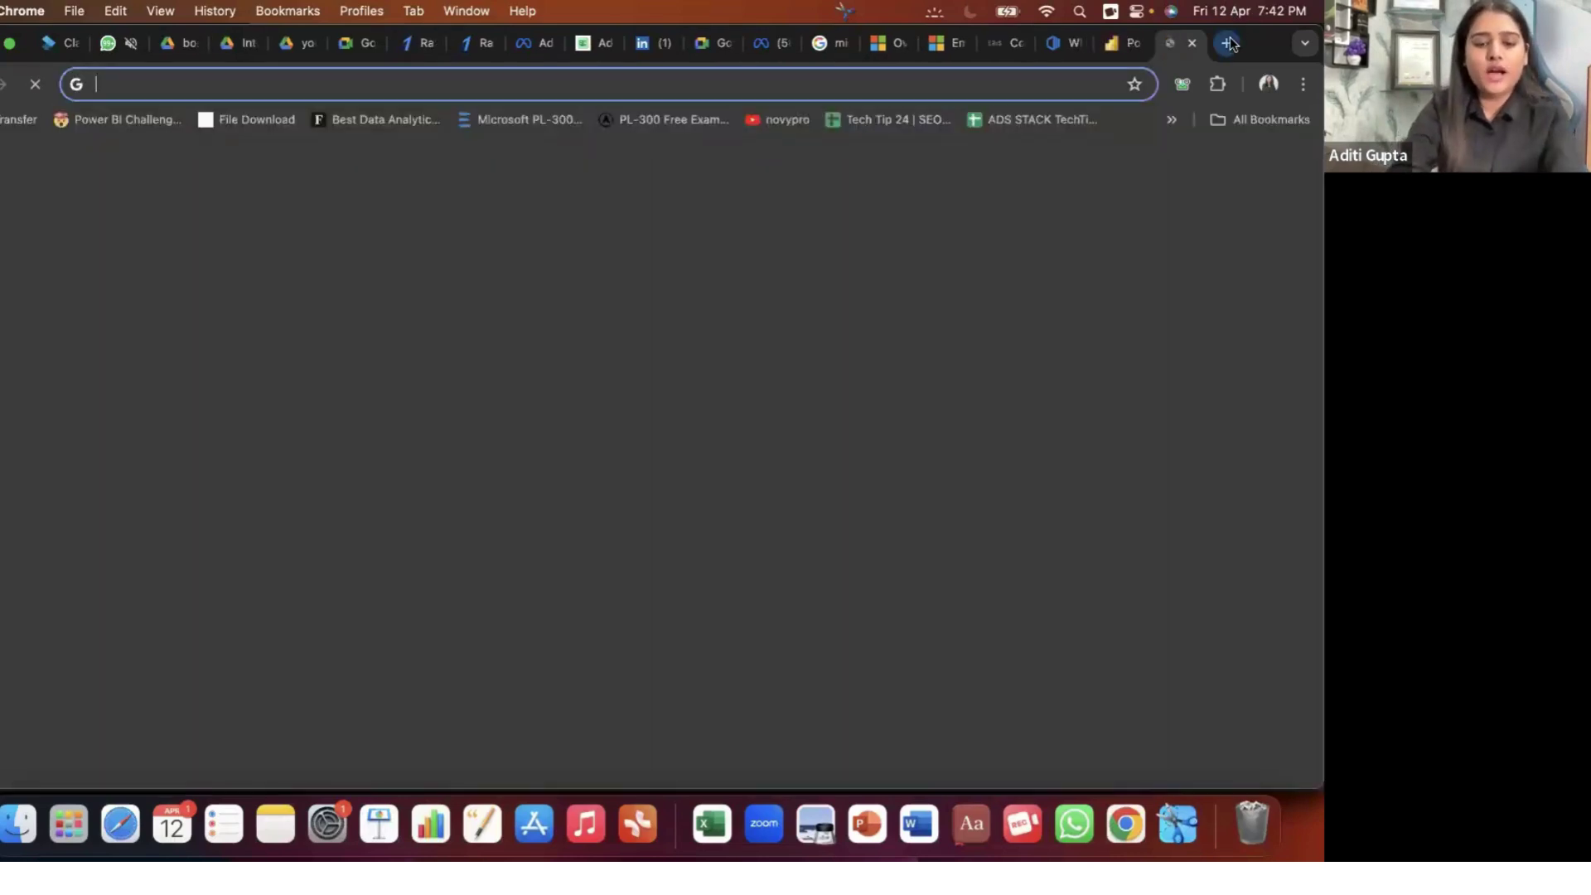
text(BING)
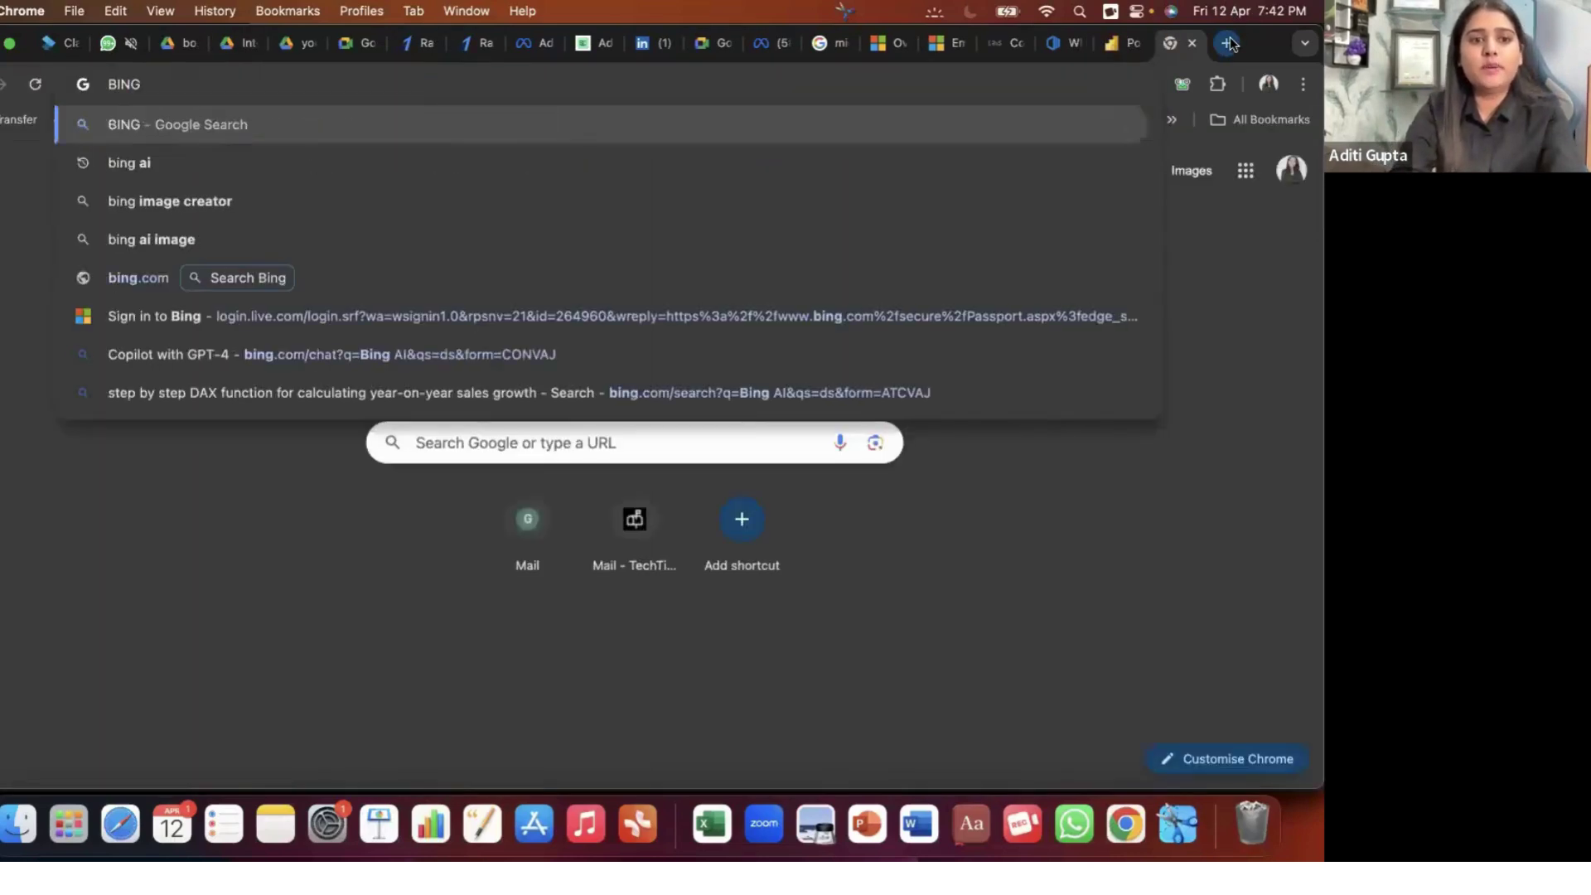
key(Down)
key(Down)
key(Down)
key(Down)
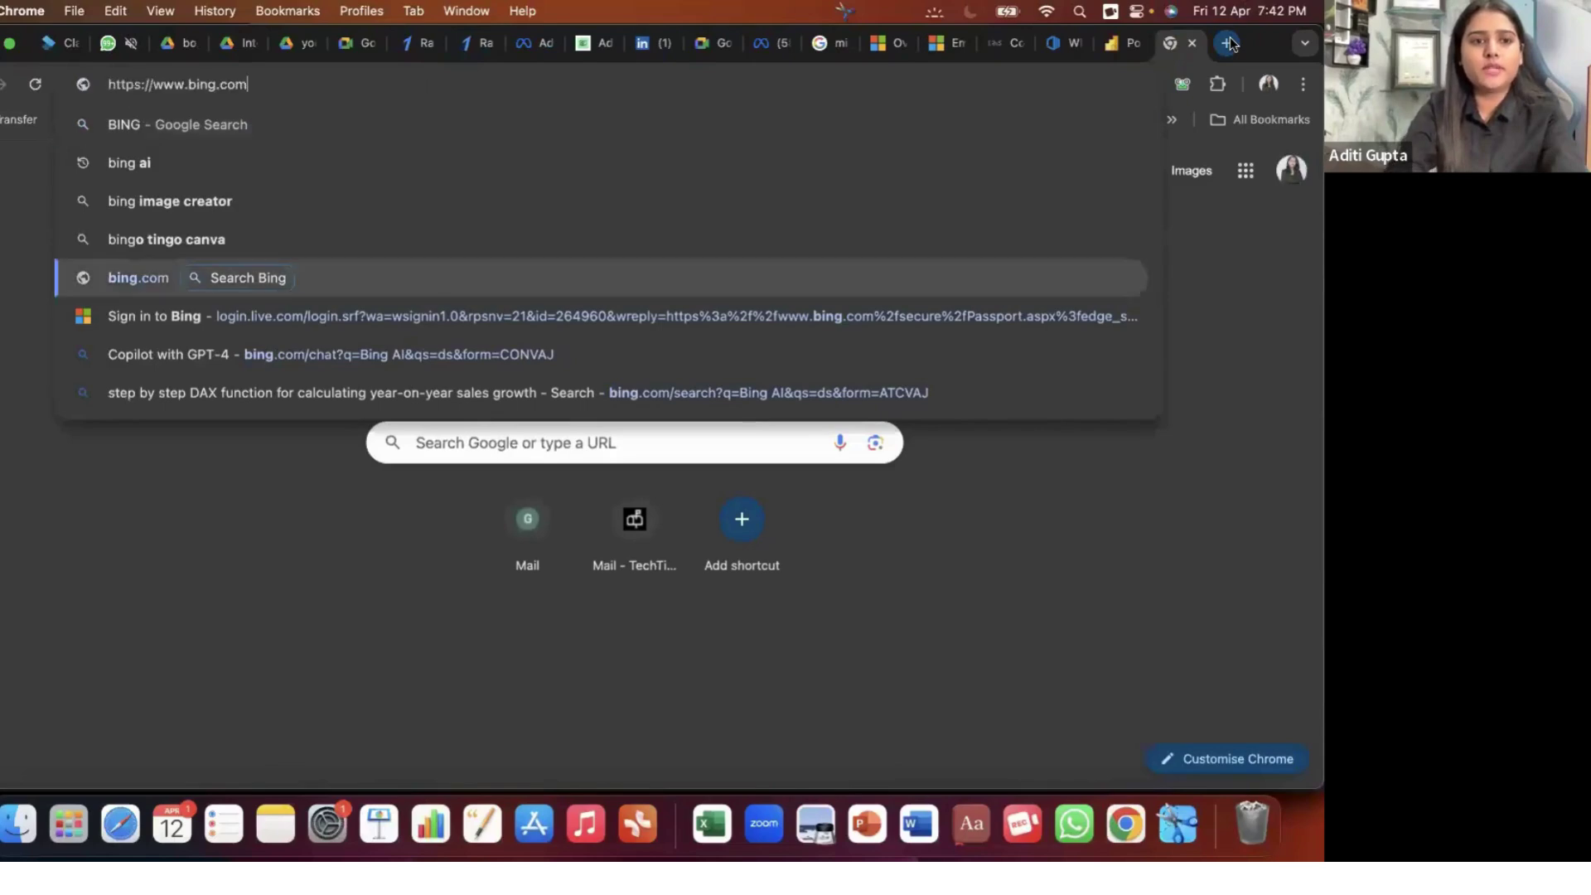
key(Return)
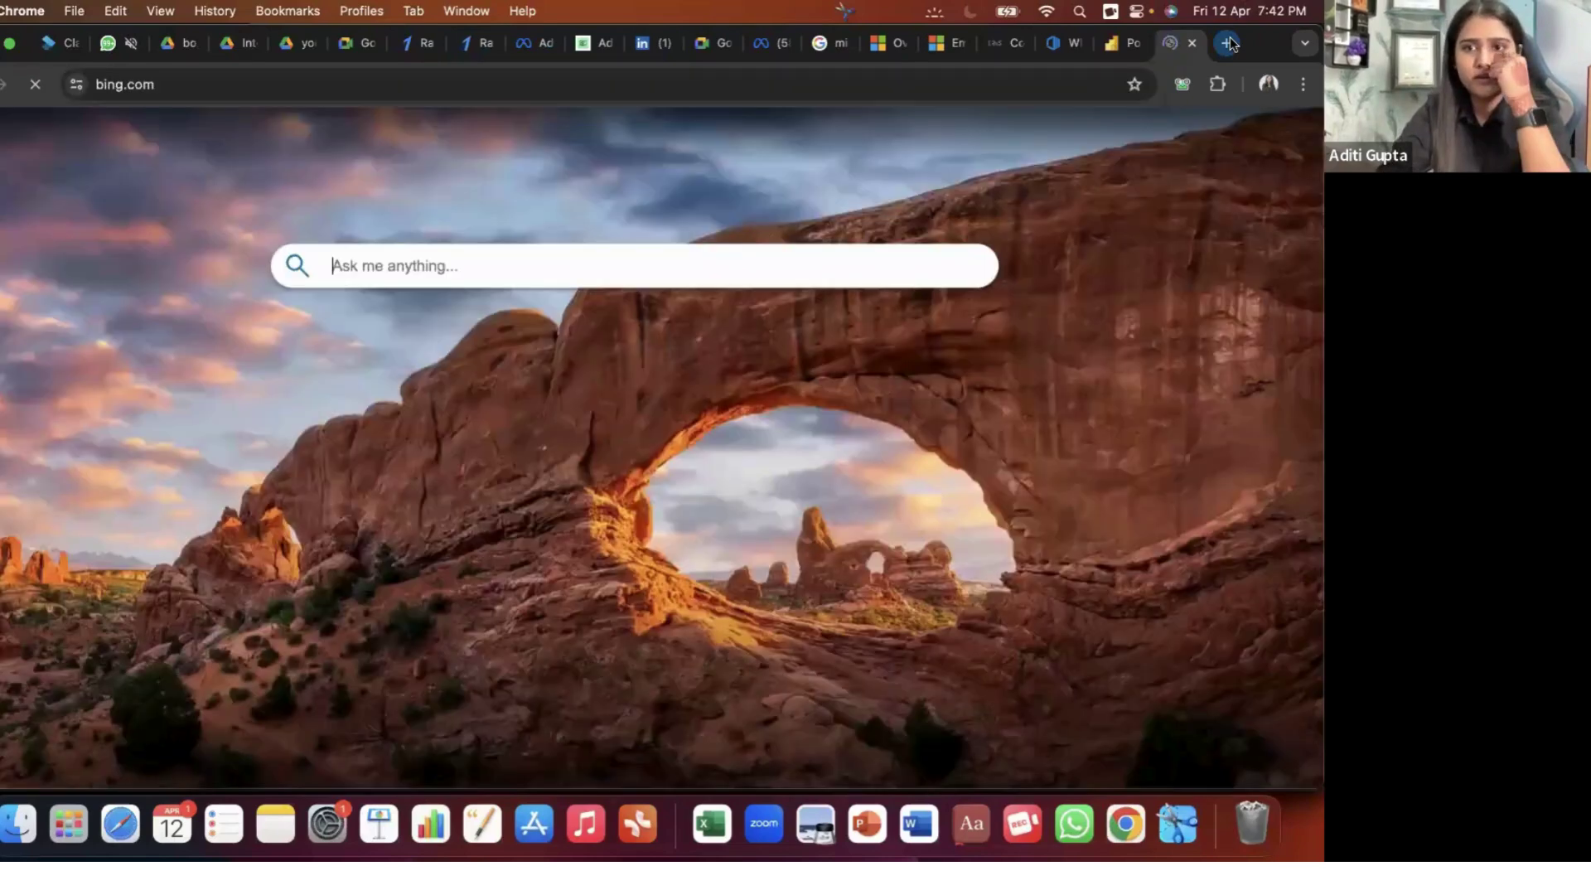
- Search the web for COPILOT and open the Microsoft Copilot site at copilot.microsoft.com
click(420, 81)
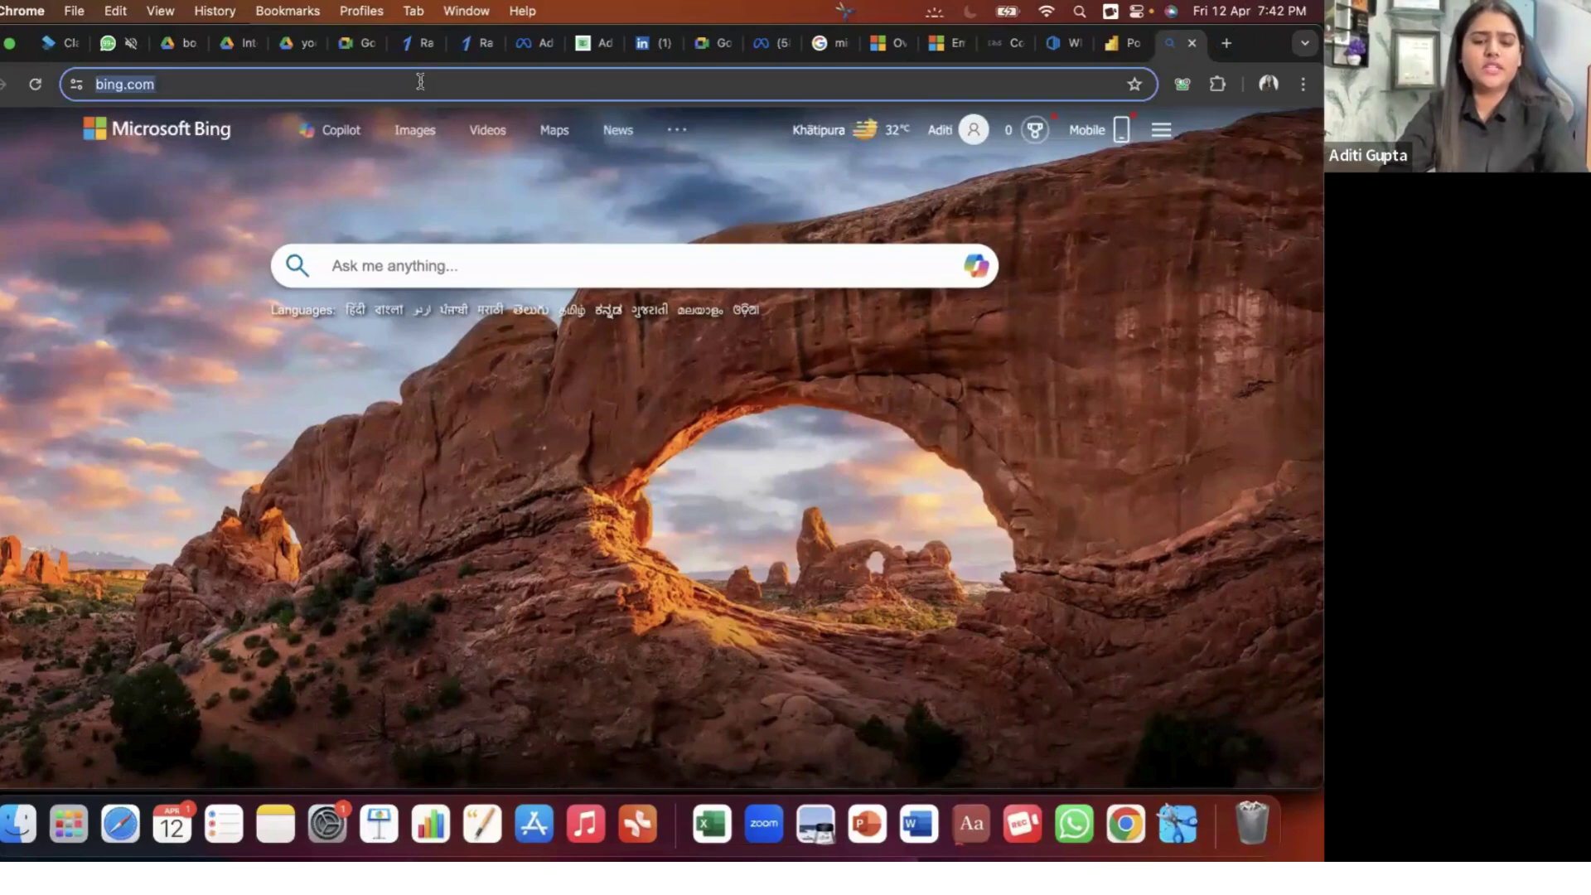
text(COP)
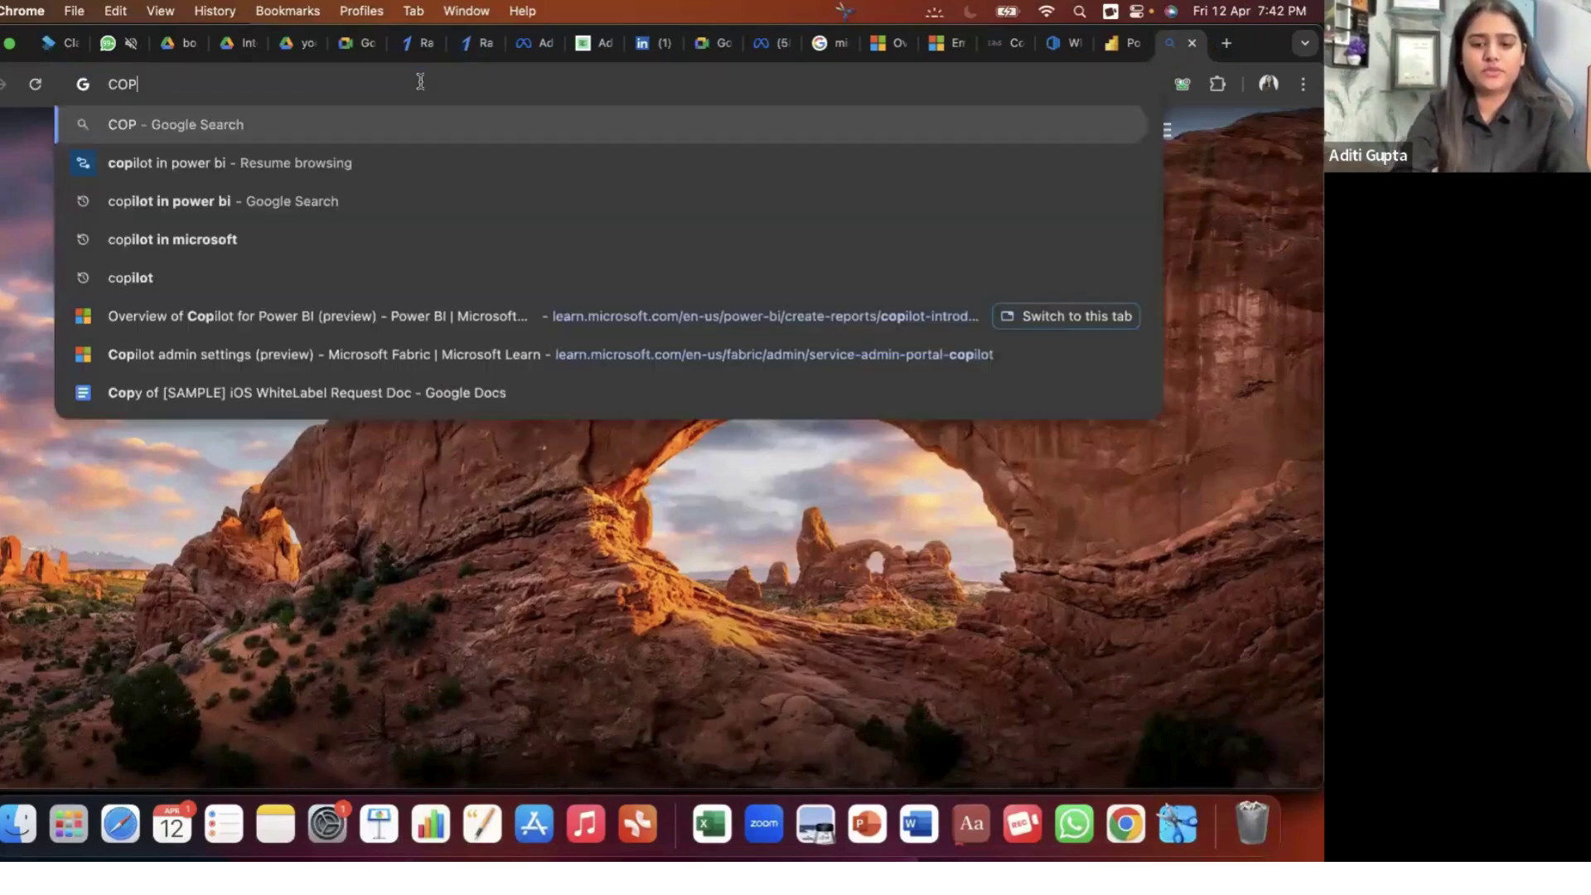
text(ILOT)
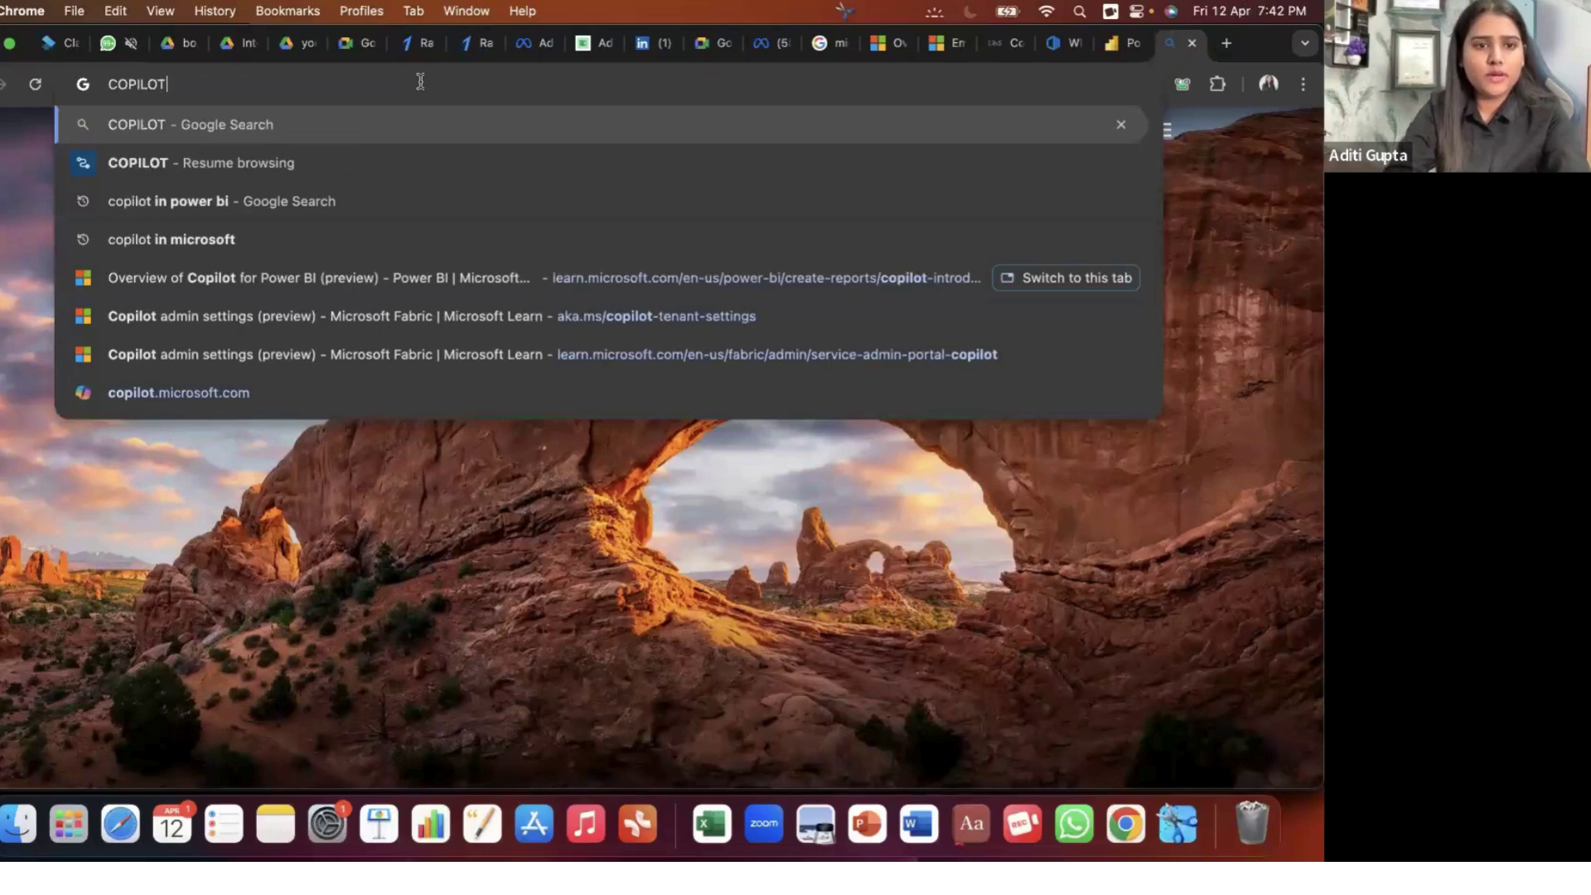
key(Return)
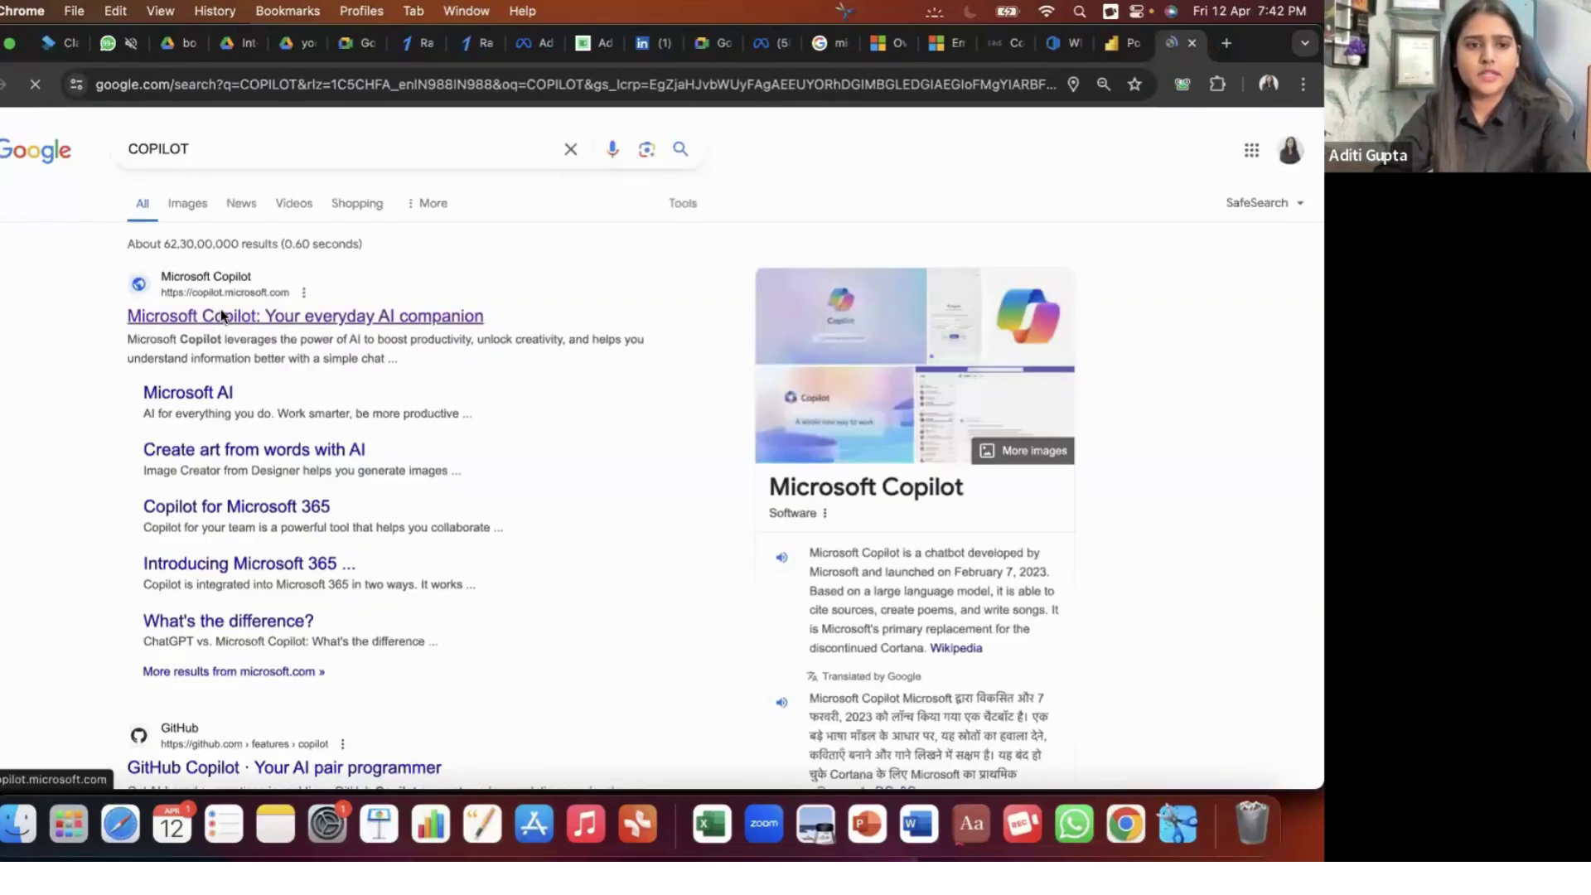
click(222, 316)
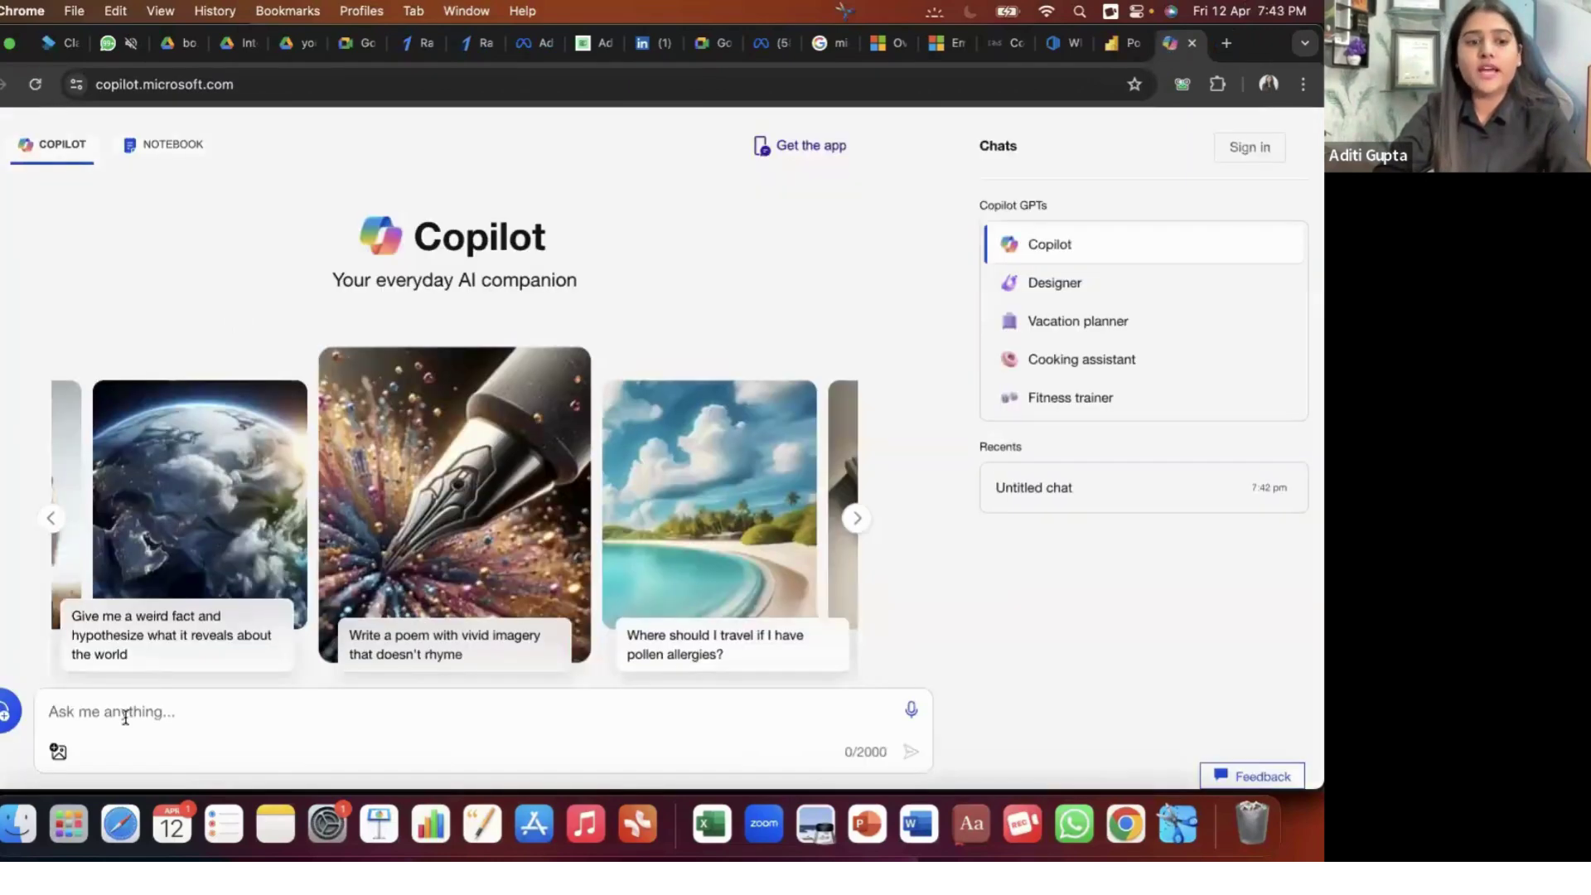
- Highlight the Copilot site's address, look at the Power BI report again and return to the Copilot page
click(236, 98)
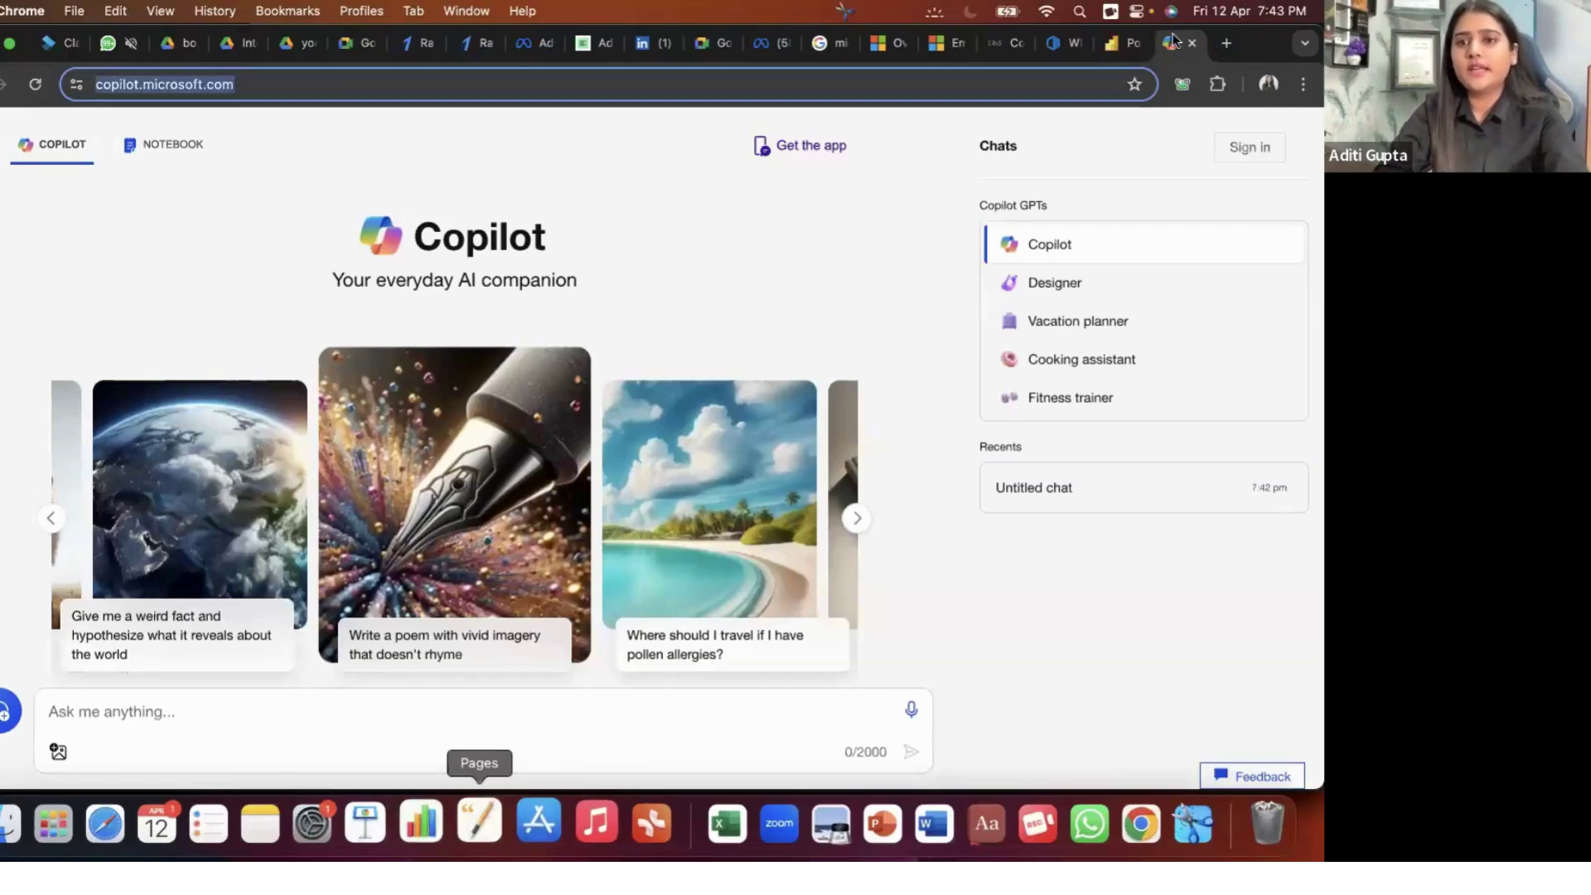
click(1118, 47)
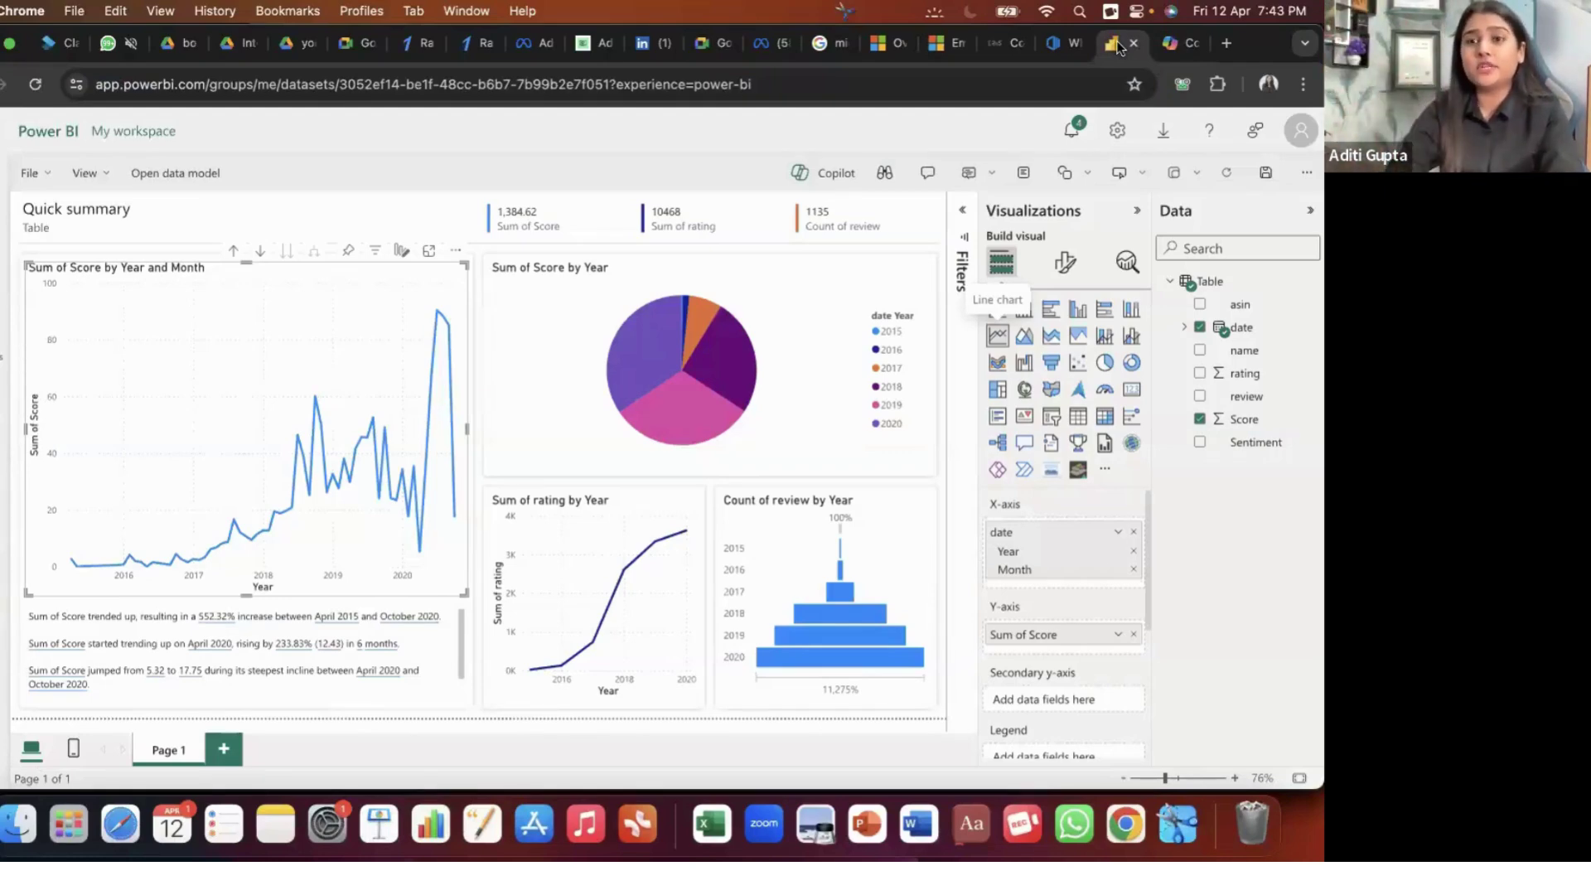
click(1174, 50)
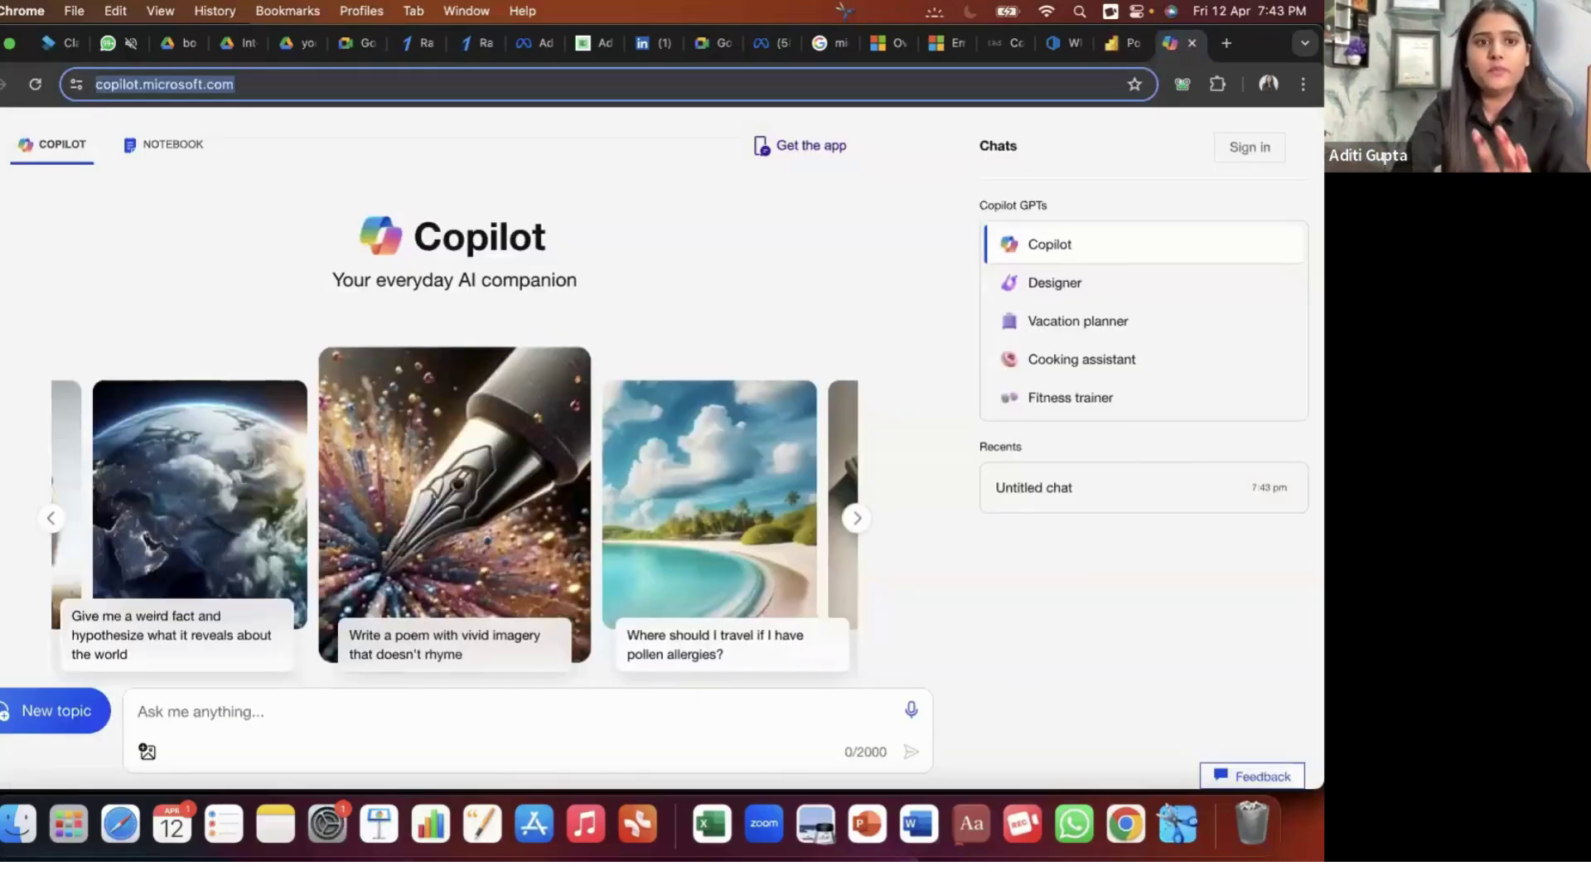
- Ask Copilot "WHAT IS TEH DIFF BETWEEN MICROSOFT FABRIC AND POWER BI ?" and review its answer from the beginning
click(205, 714)
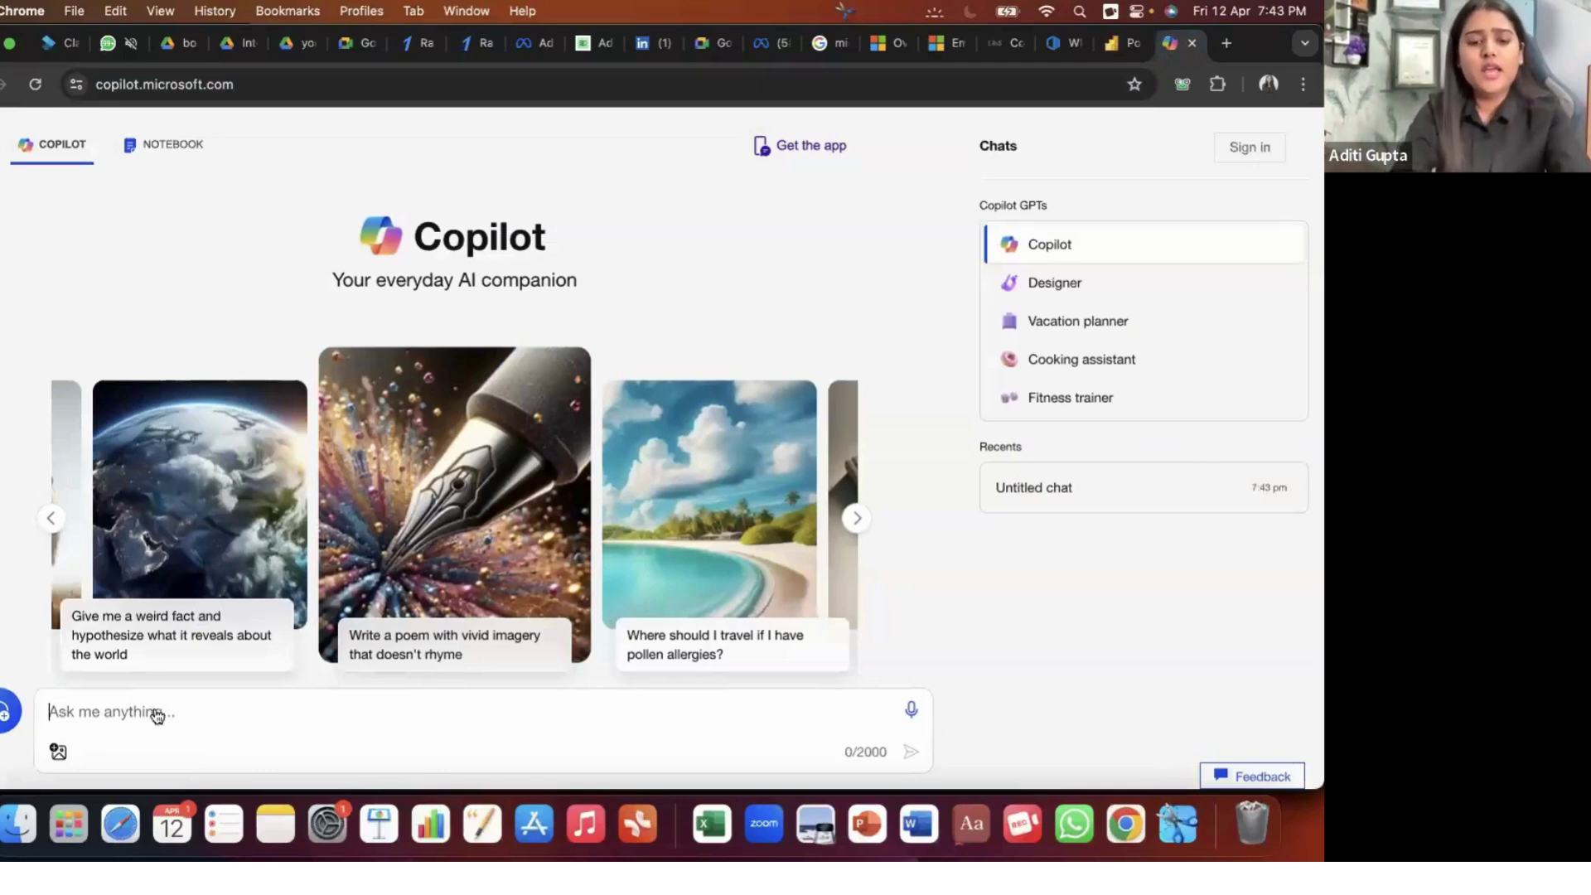
text(WHAT )
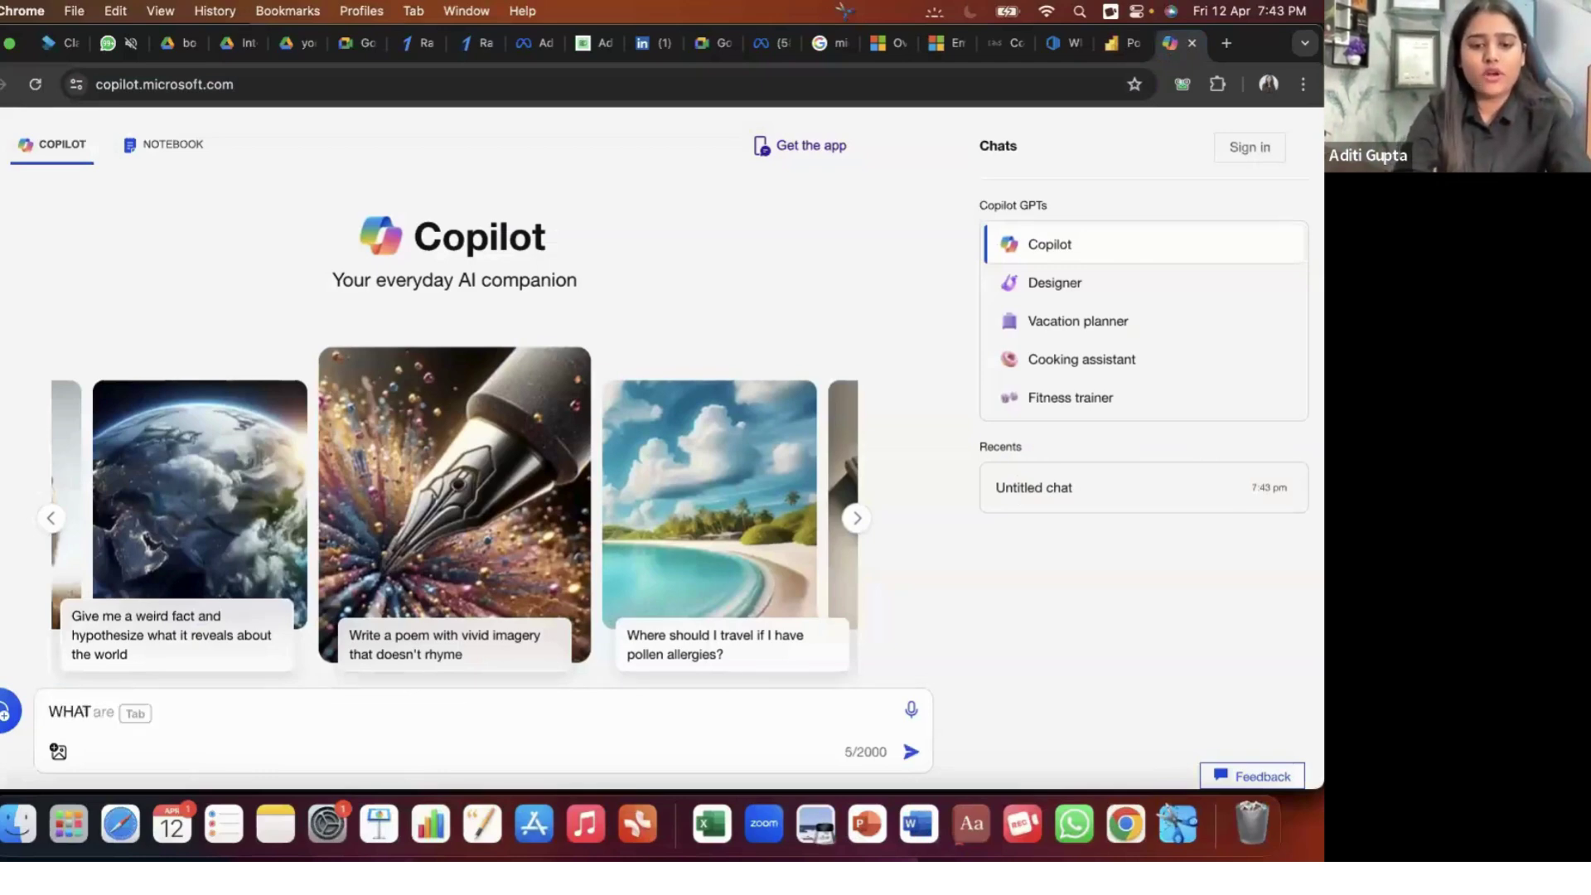
text(IS TEH DIFF )
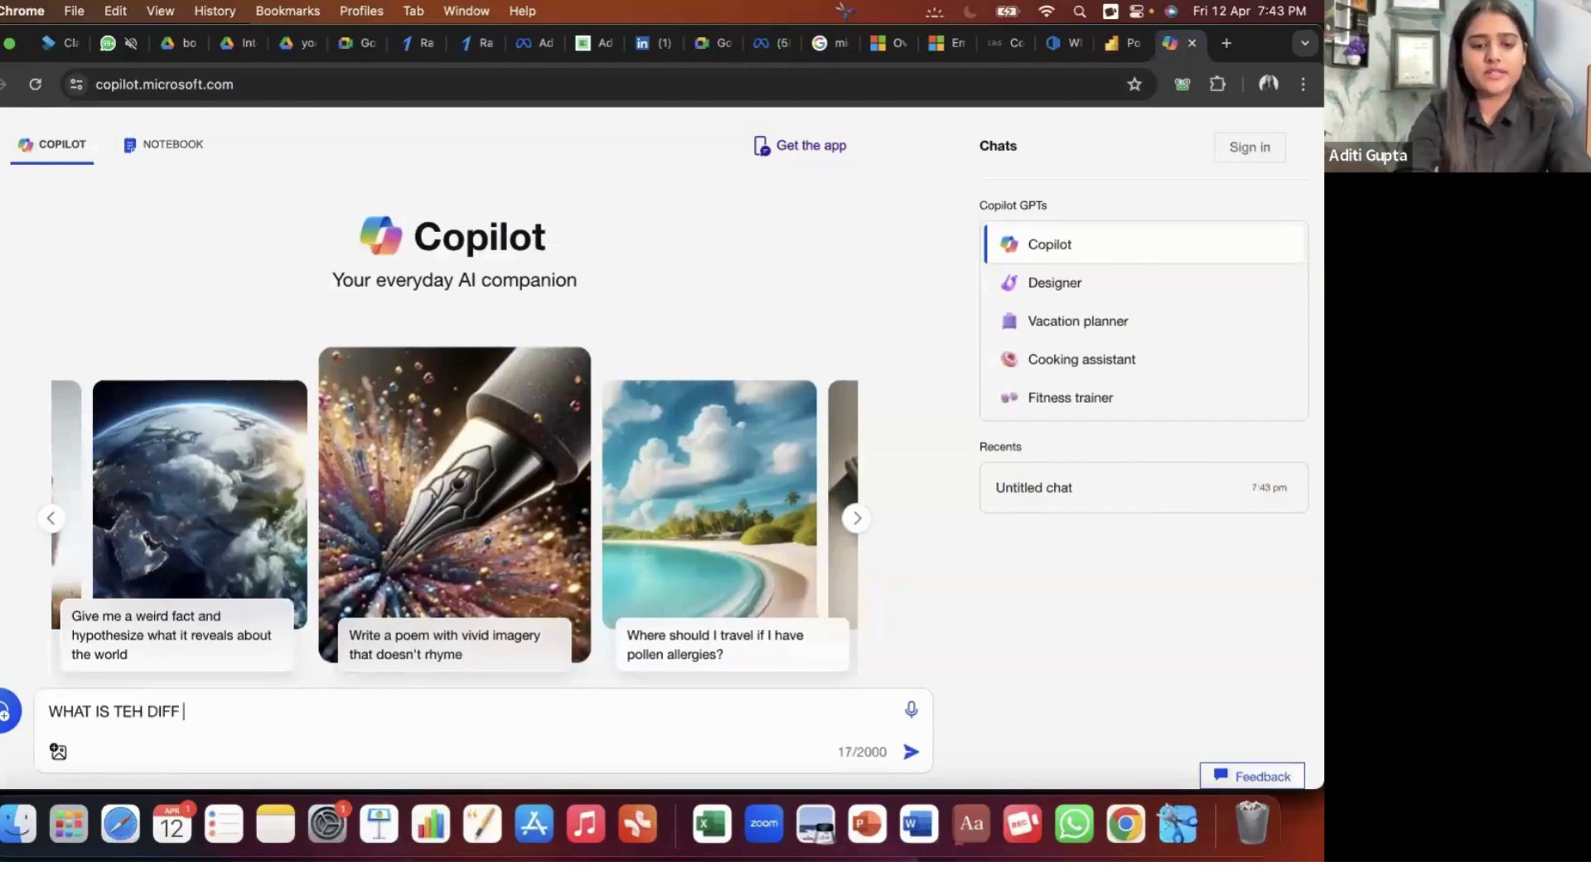
text(BETWEN)
key(BackSpace)
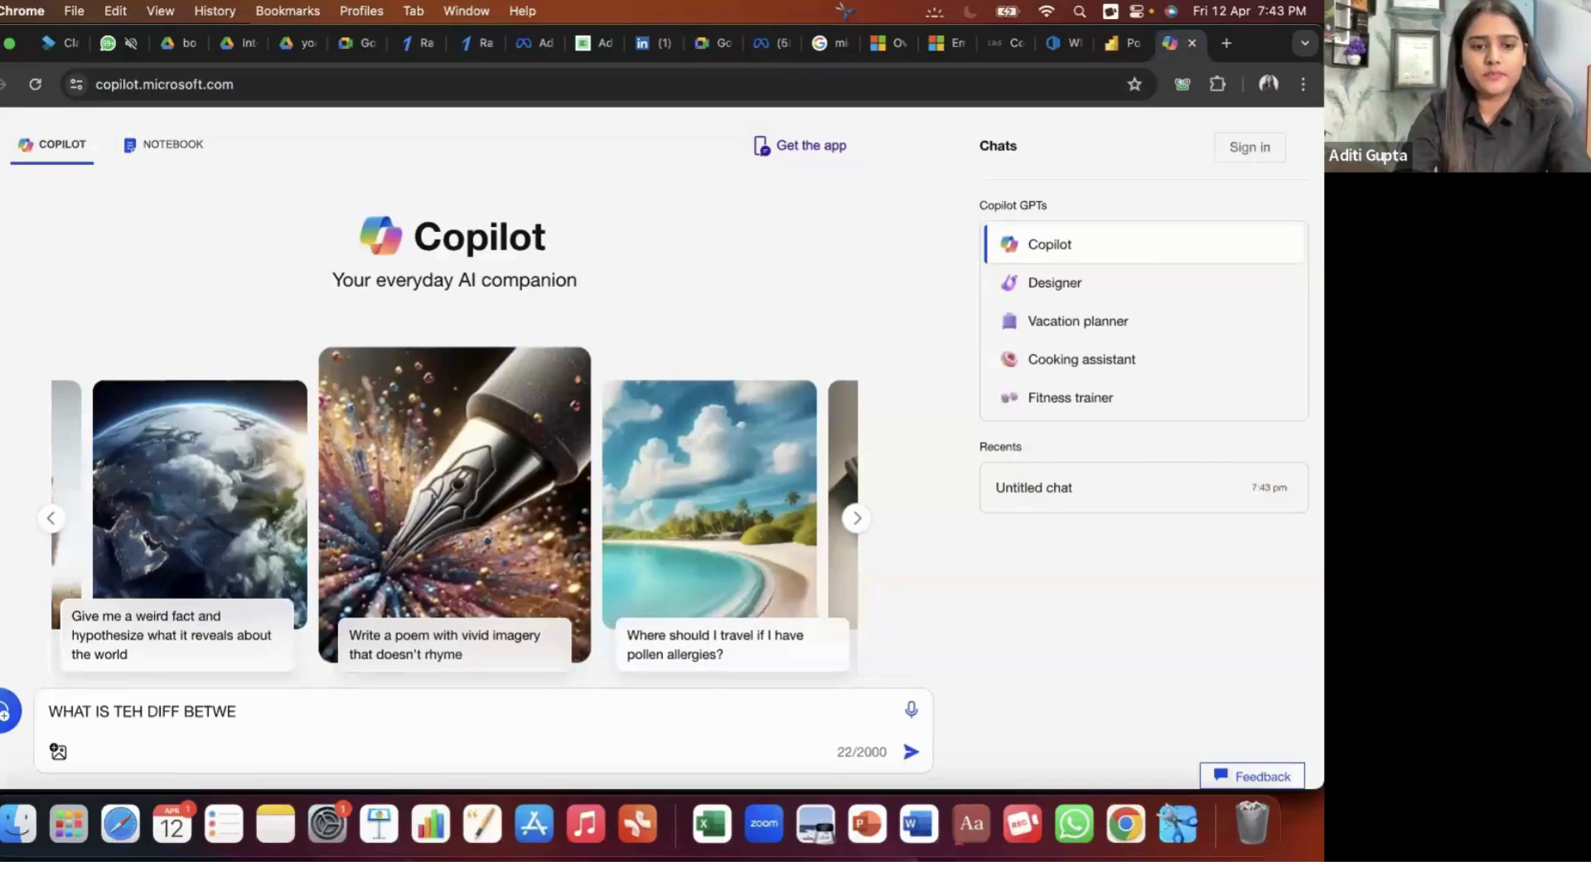
key(BackSpace)
text(EEN MI)
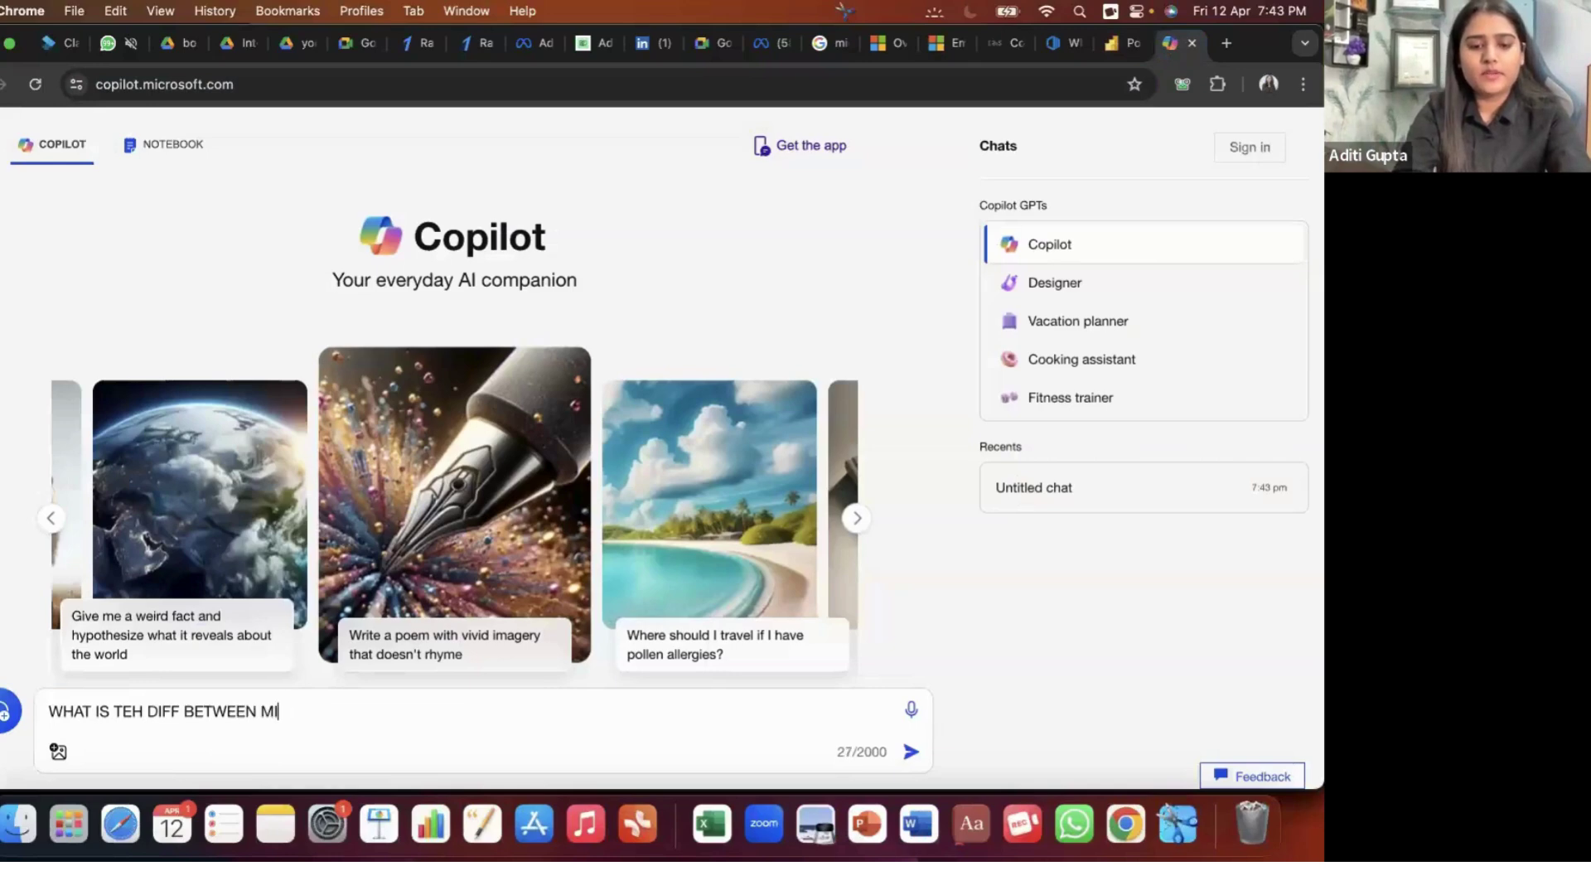
text(CROSOFT)
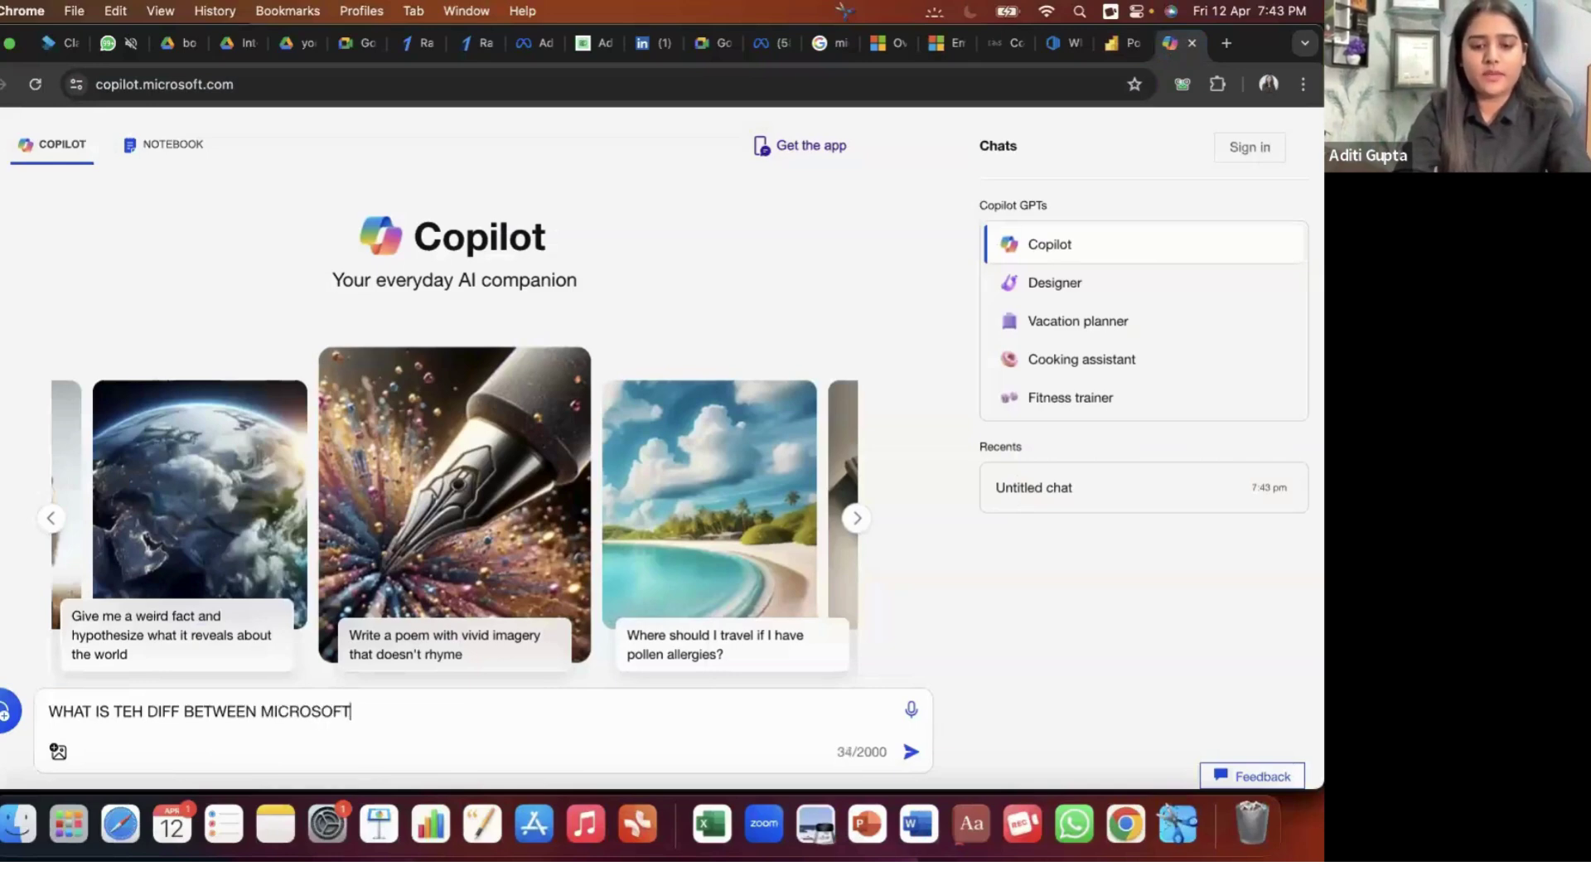
text( FABRIC AN)
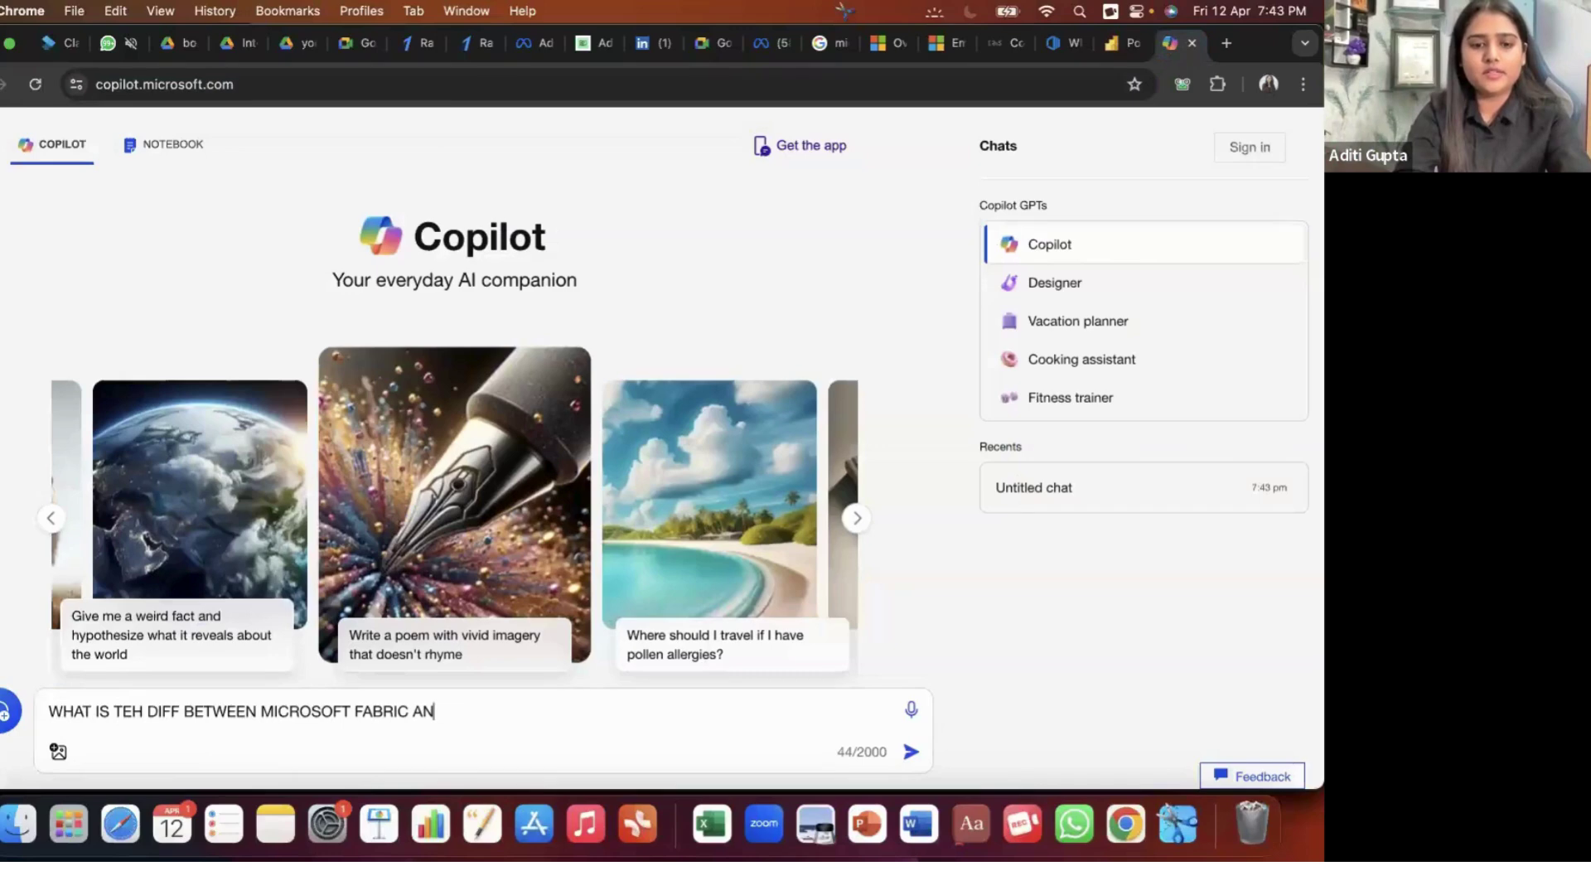
text(F)
key(BackSpace)
text(D PO)
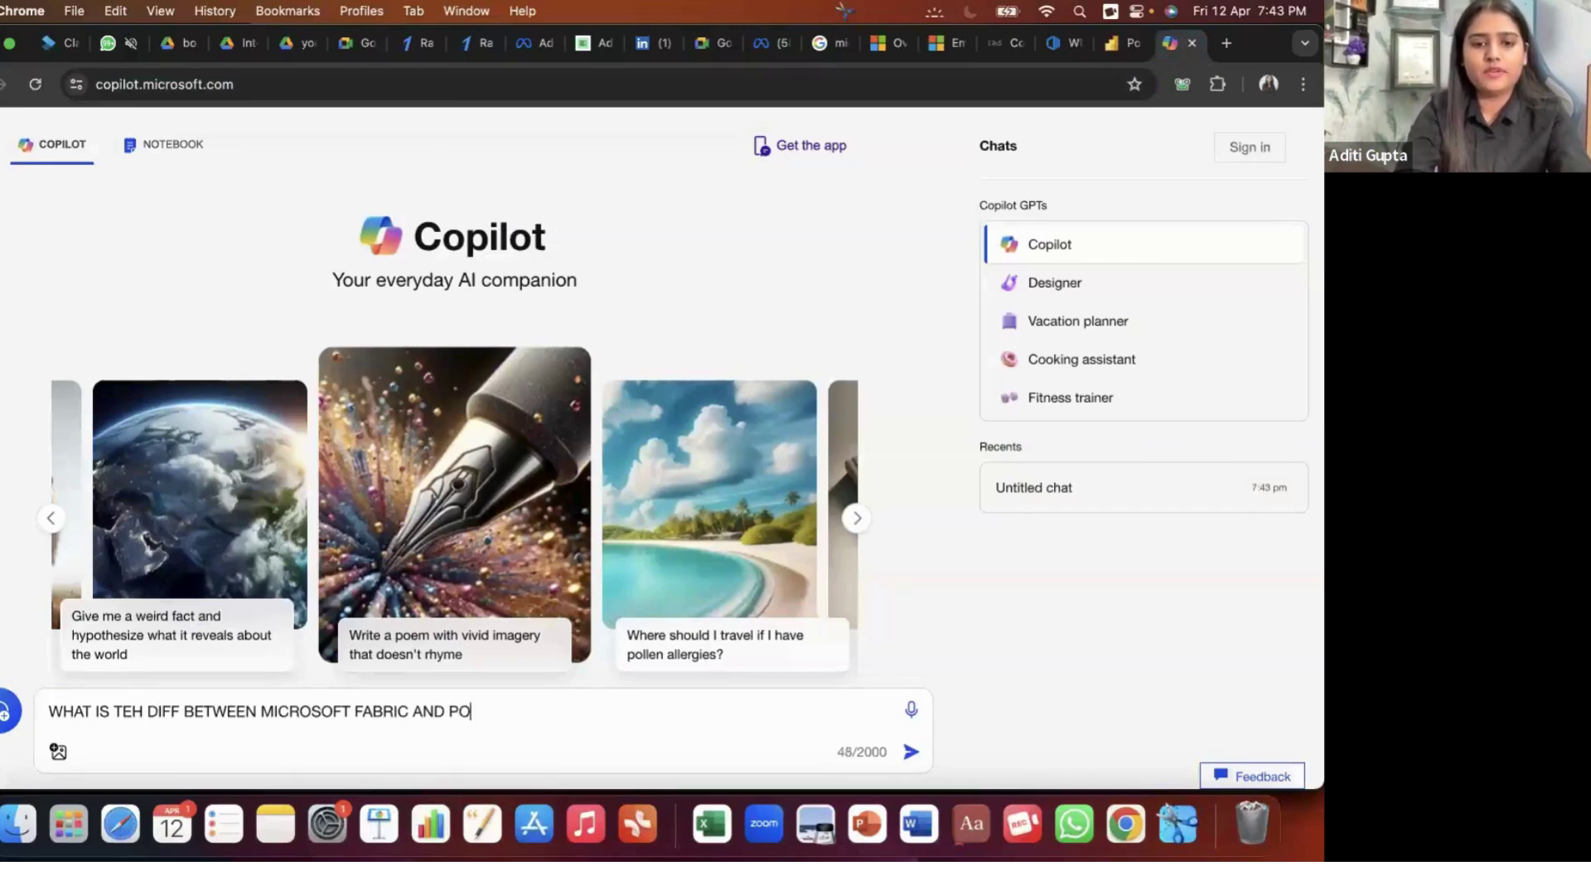
text(WER BI)
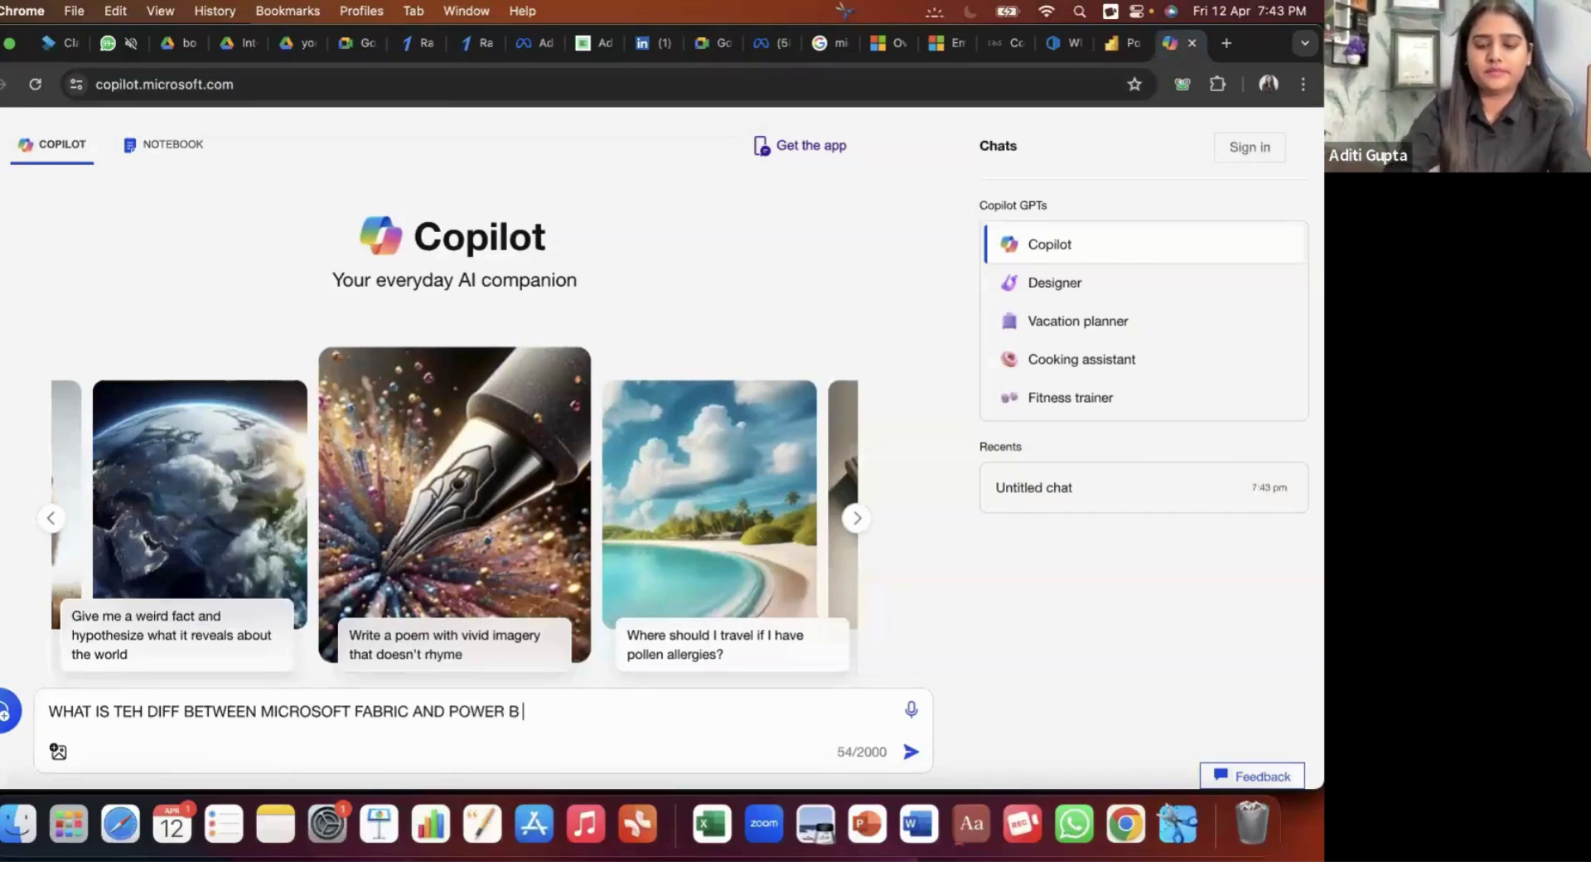
text( ?)
key(Return)
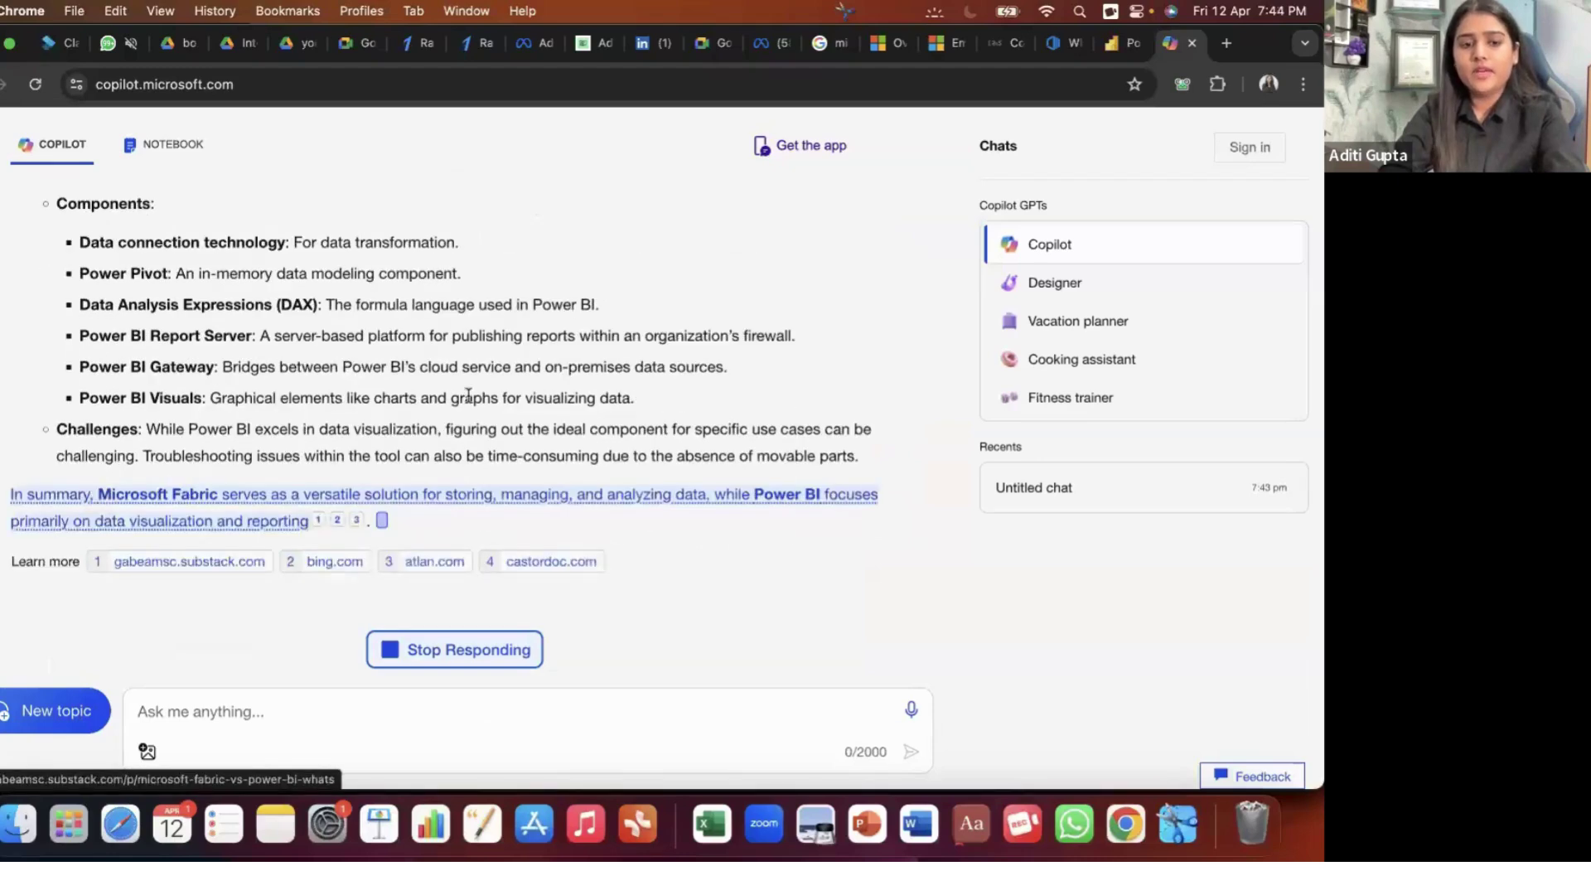
scroll(468, 396, up, 5)
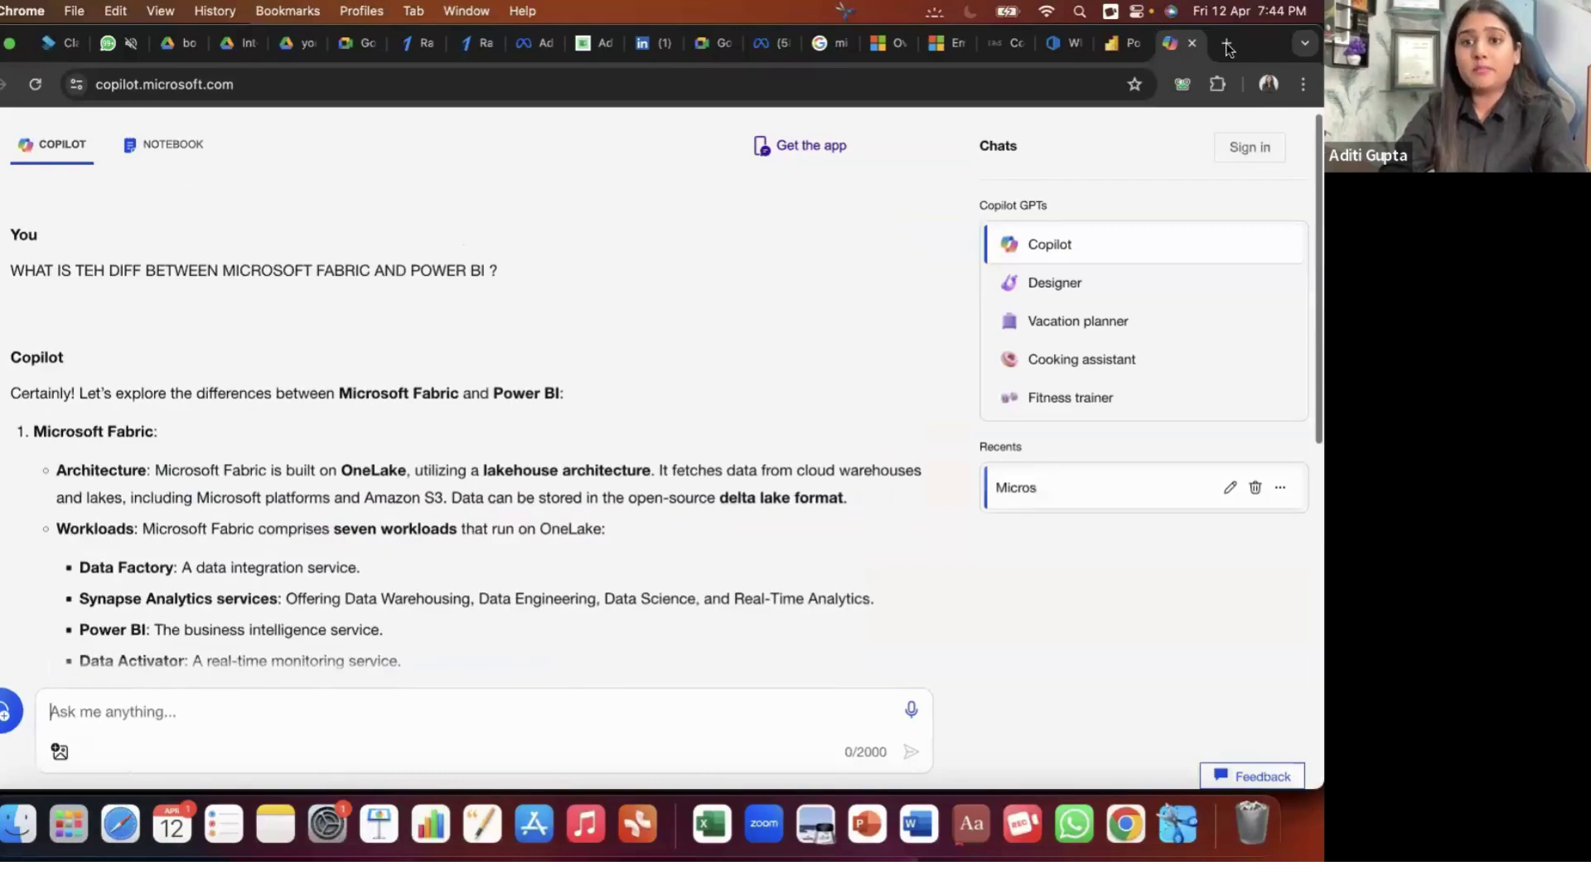
- Open the ChatGPT site at chat.openai.com in a new browser tab
click(1228, 45)
text(CHAT)
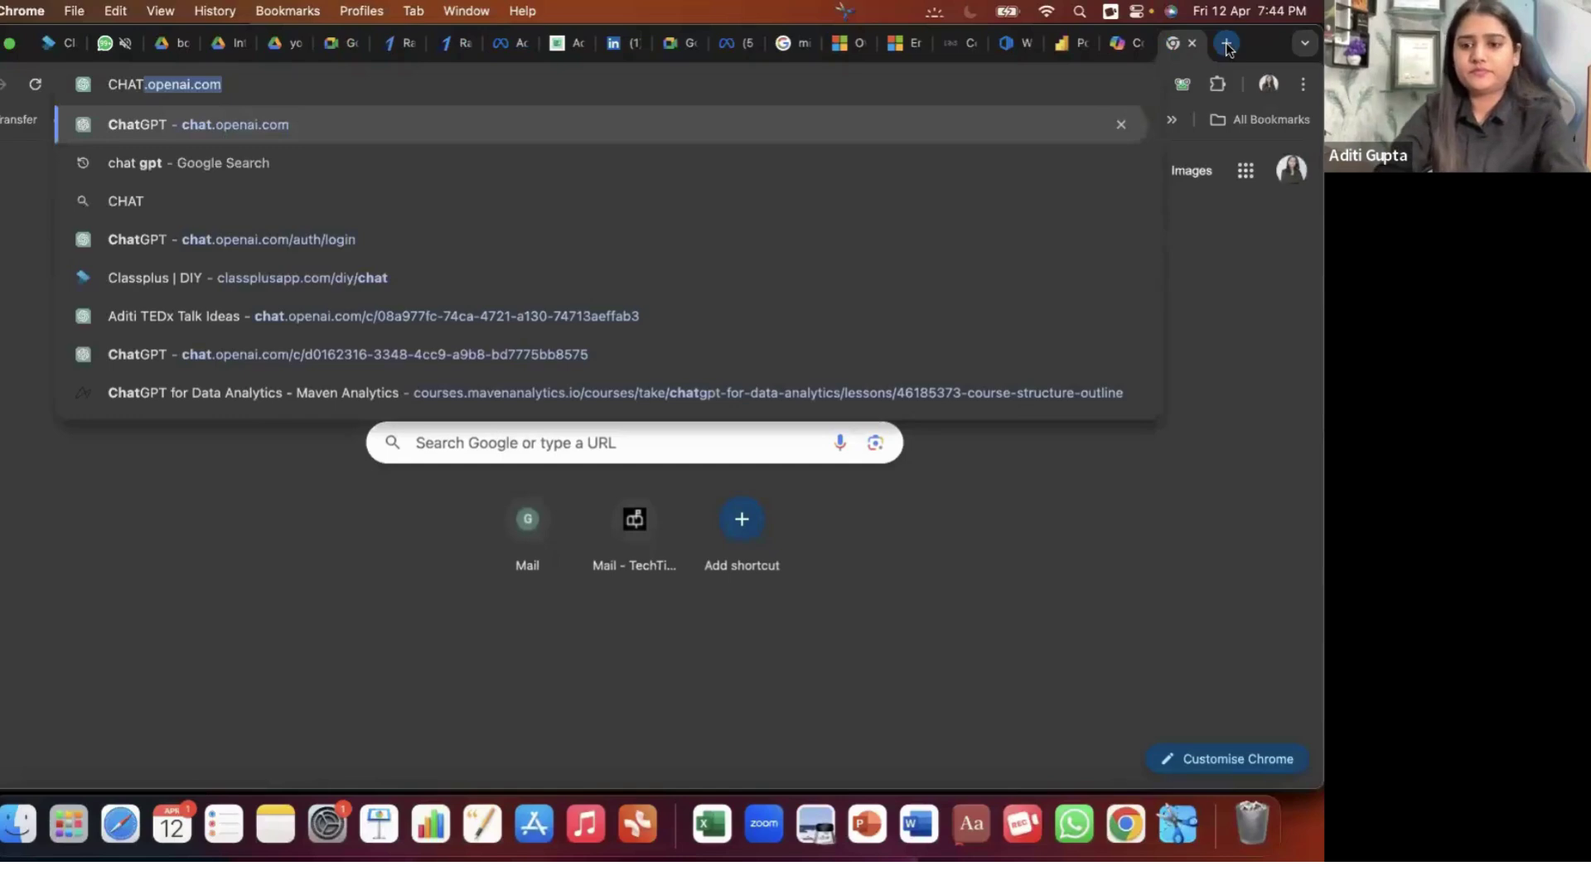
key(Return)
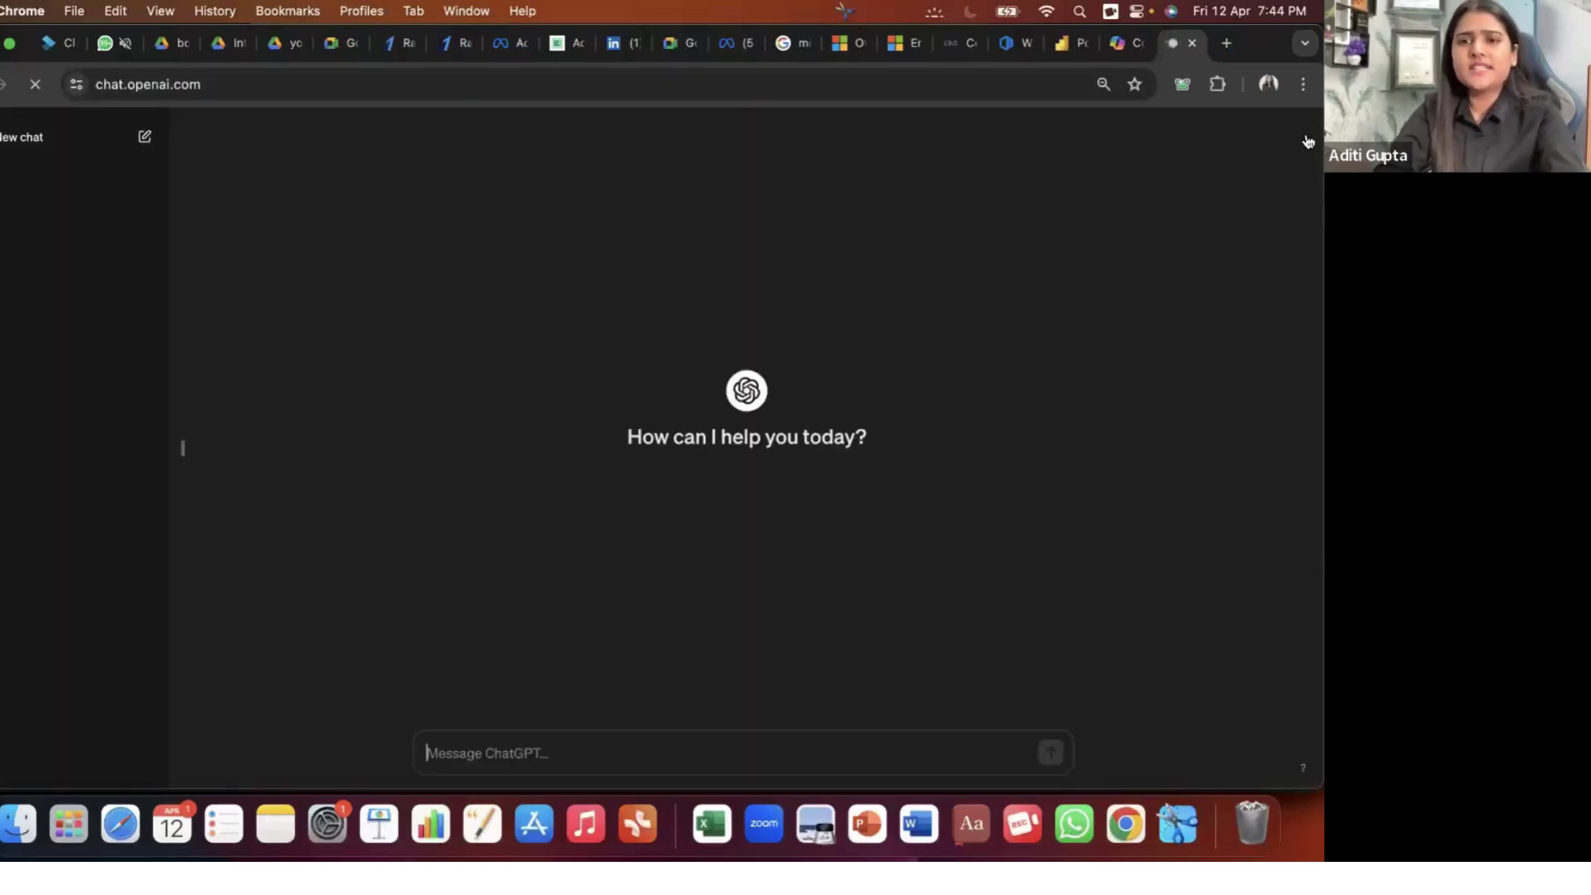
- Copy the Microsoft Fabric versus Power BI question from the Copilot chat and ask ChatGPT the same question
click(1068, 43)
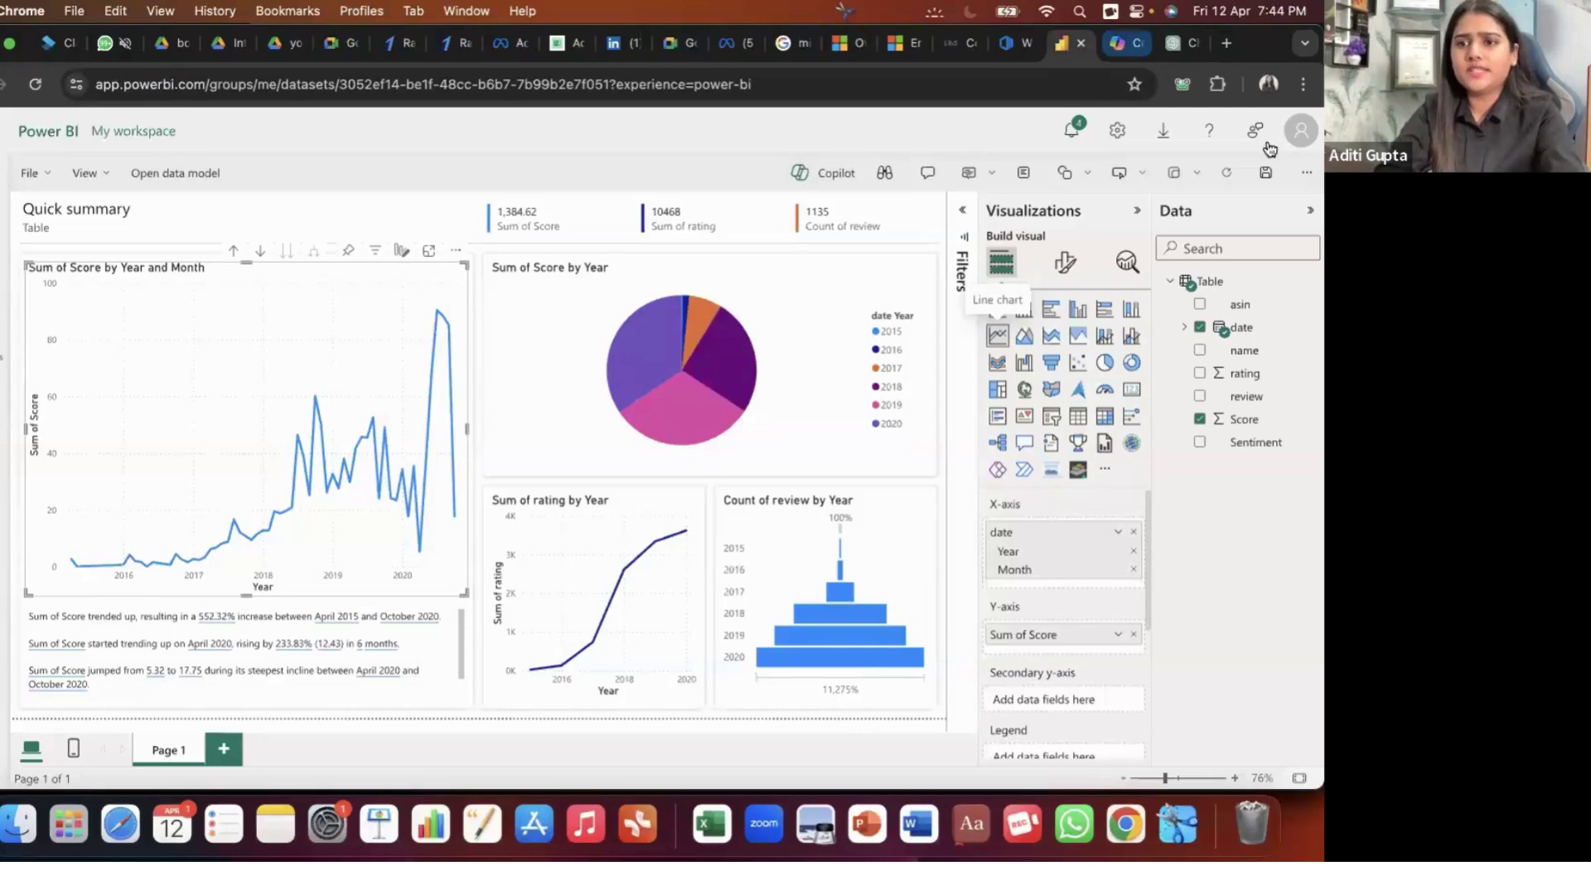
key(ctrl+Tab)
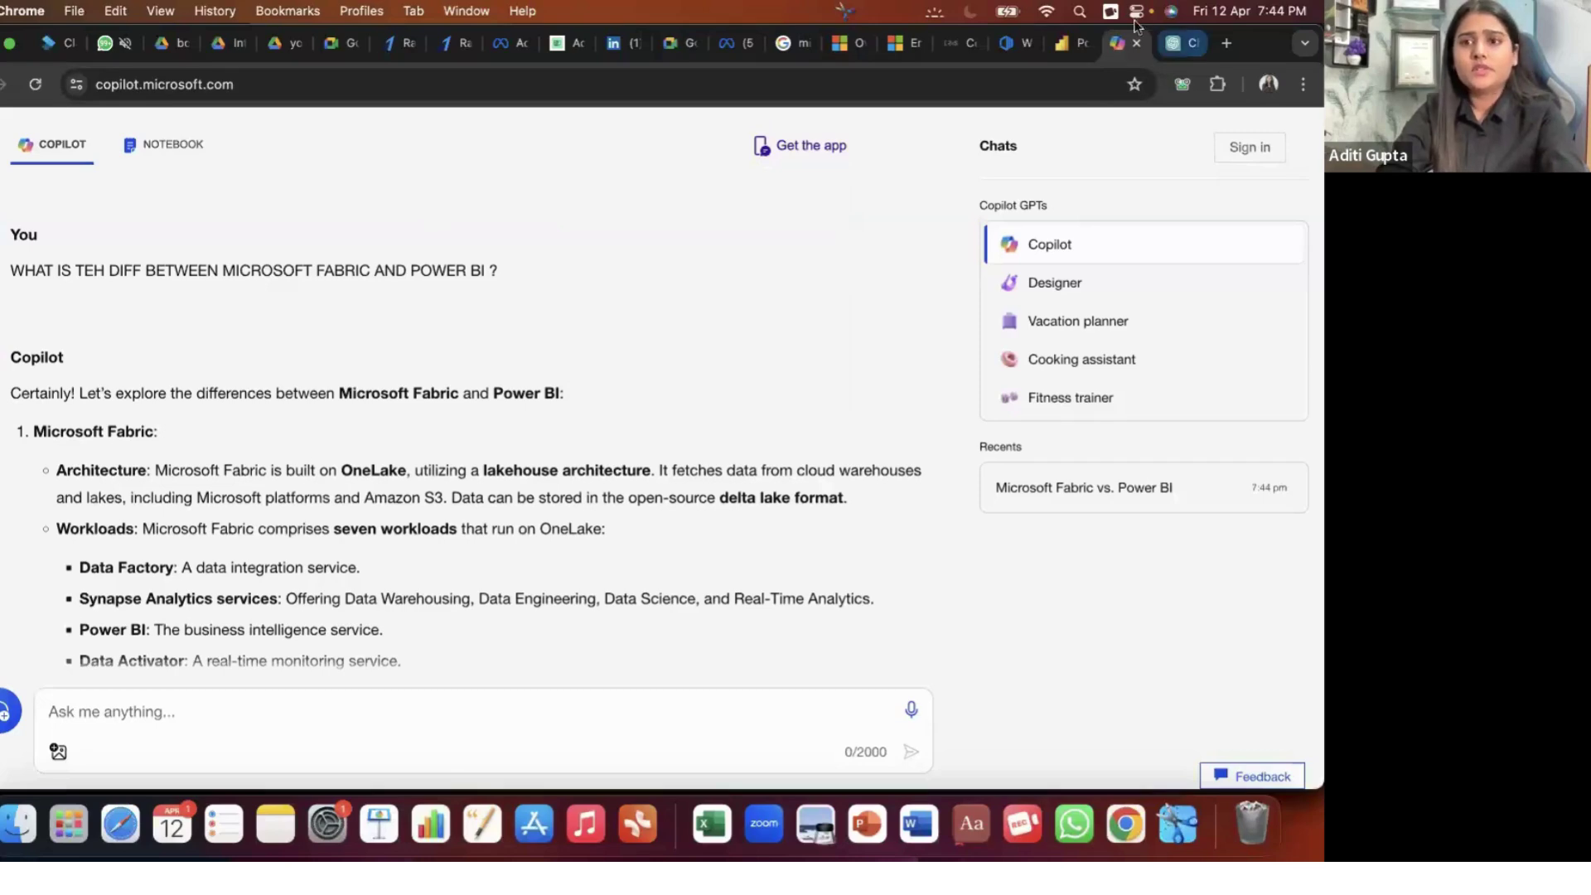
triple_click(417, 267)
key(super+c)
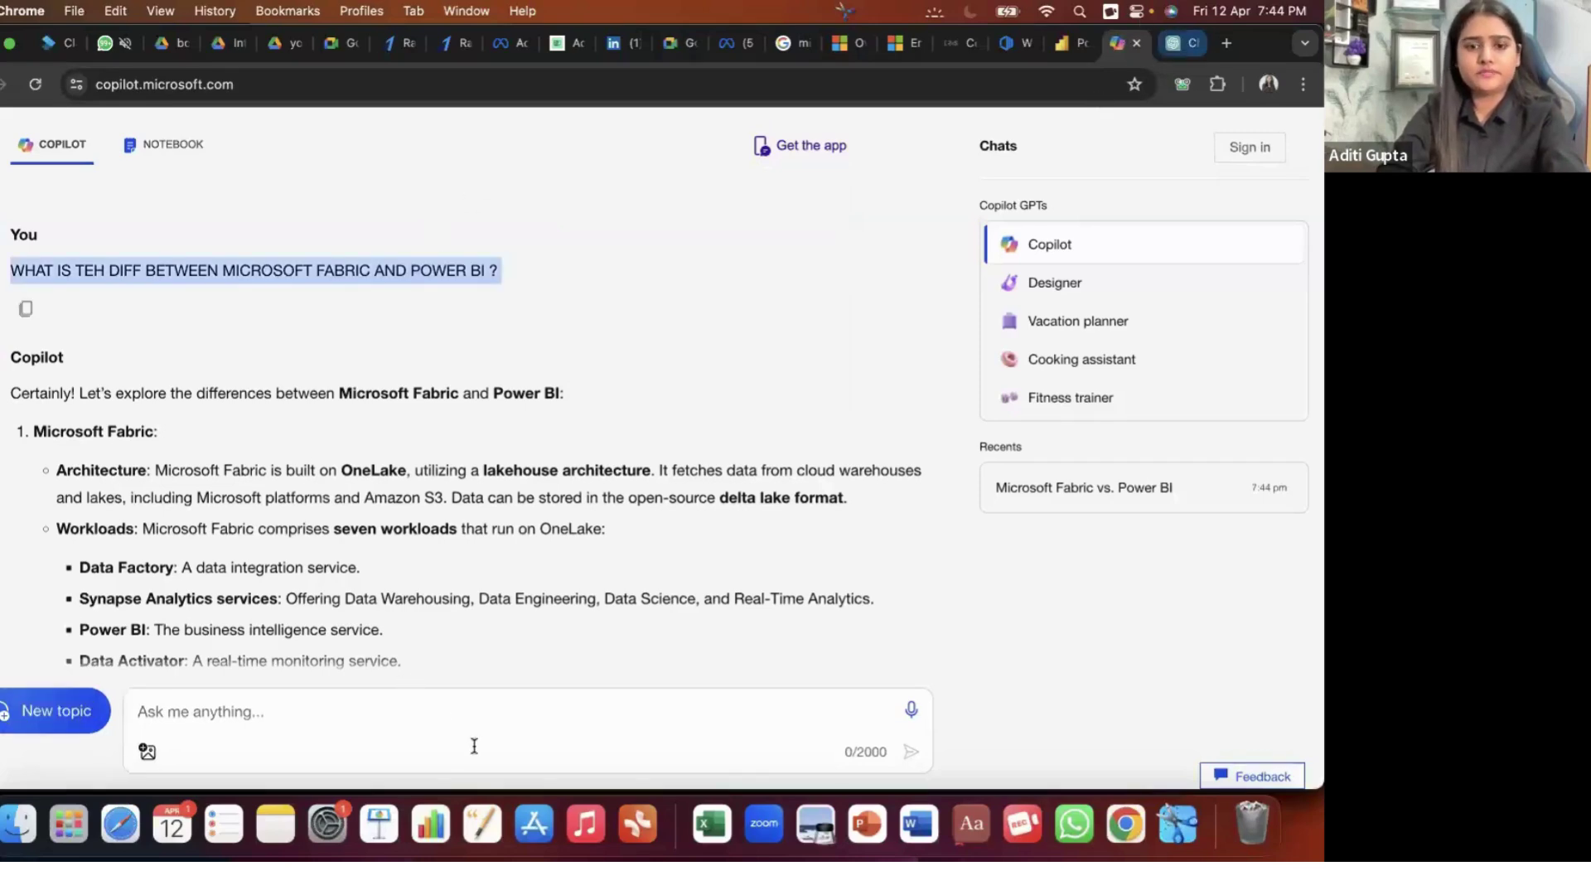
key(ctrl+Tab)
key(super+v)
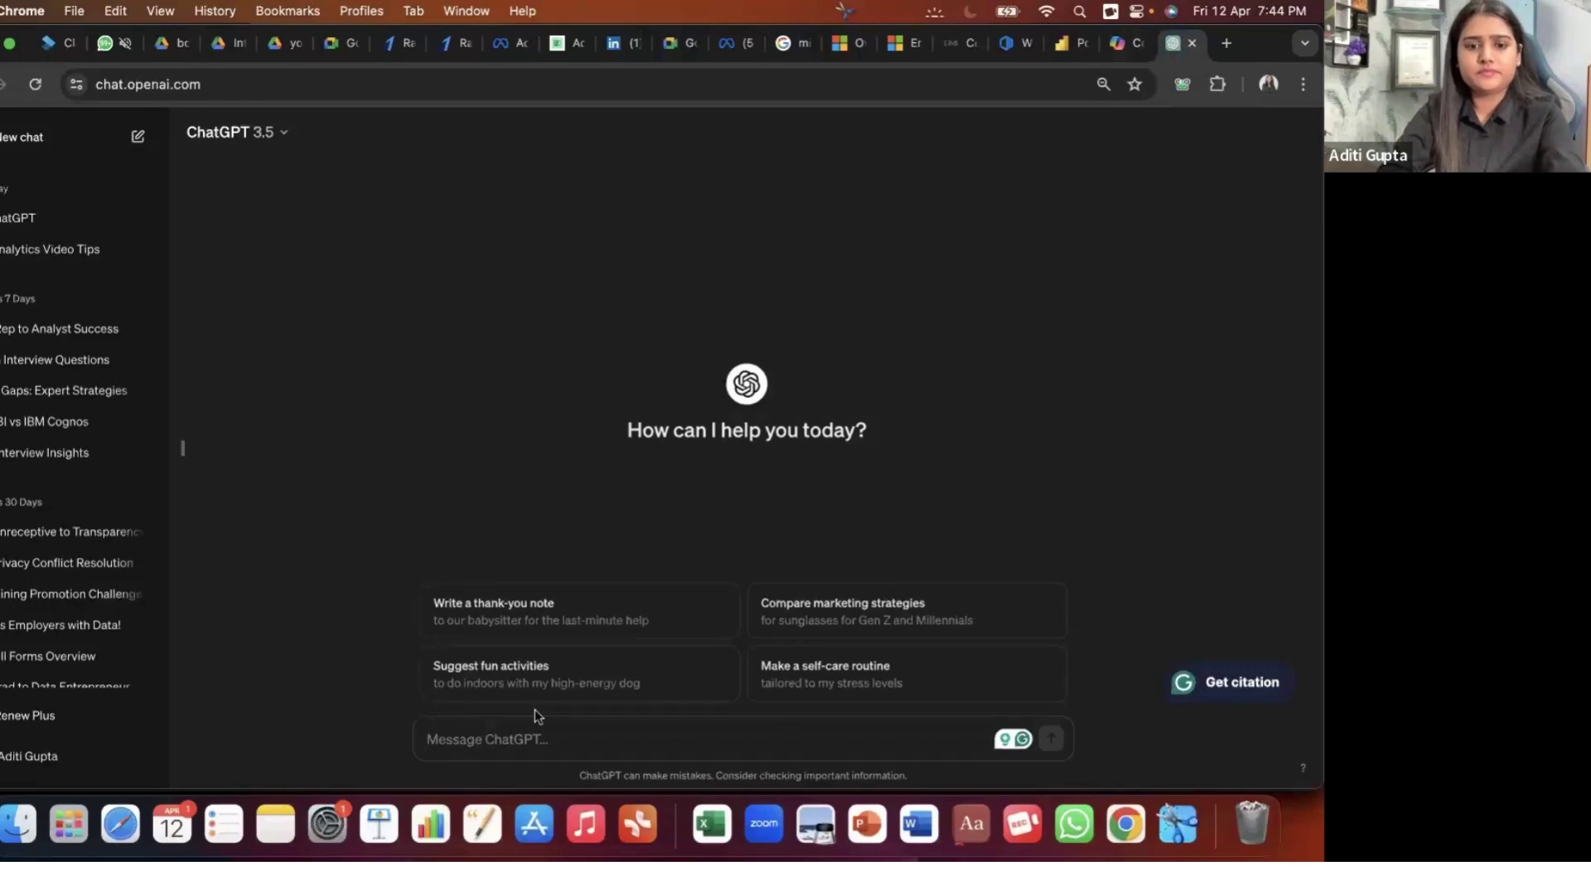
key(Return)
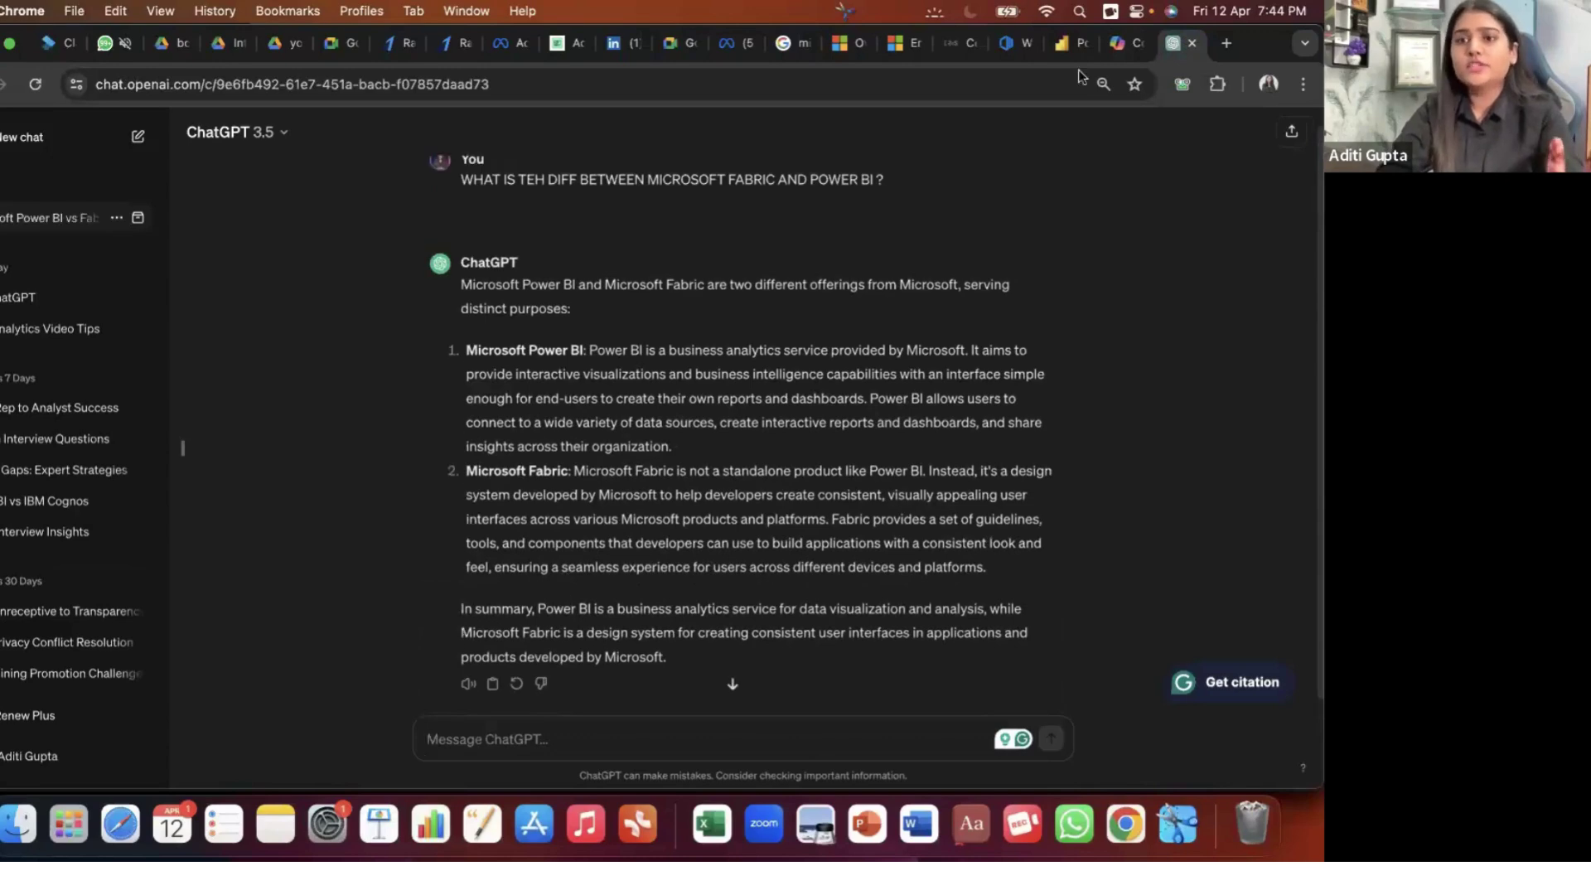
- Compare Copilot's answer on Microsoft Fabric and Power BI with ChatGPT's answer to the same question
click(1123, 43)
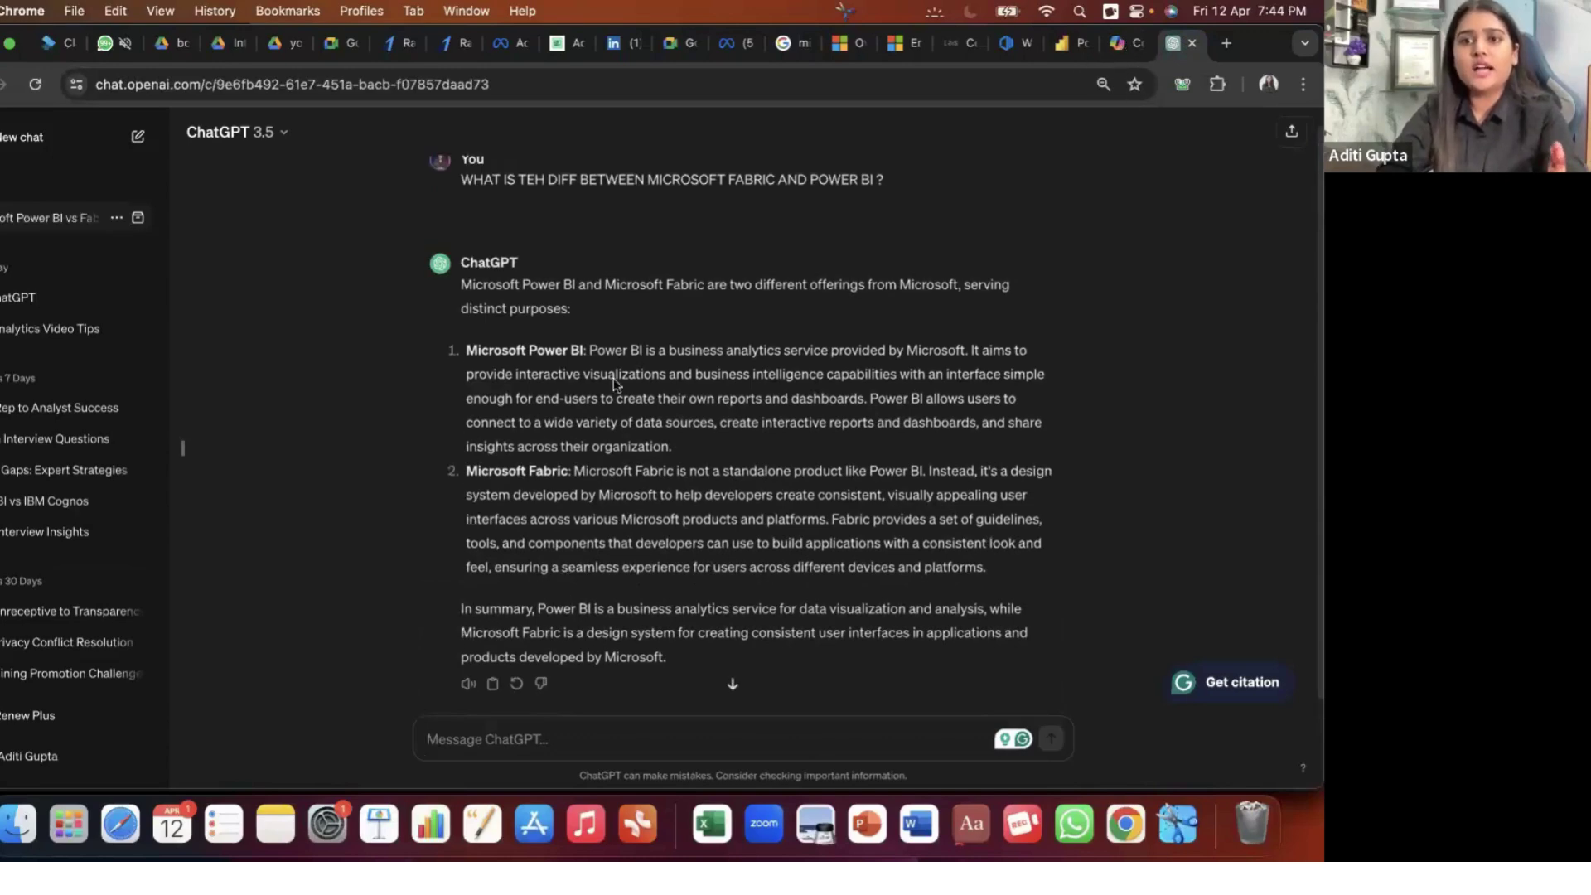
scroll(588, 413, down, 2)
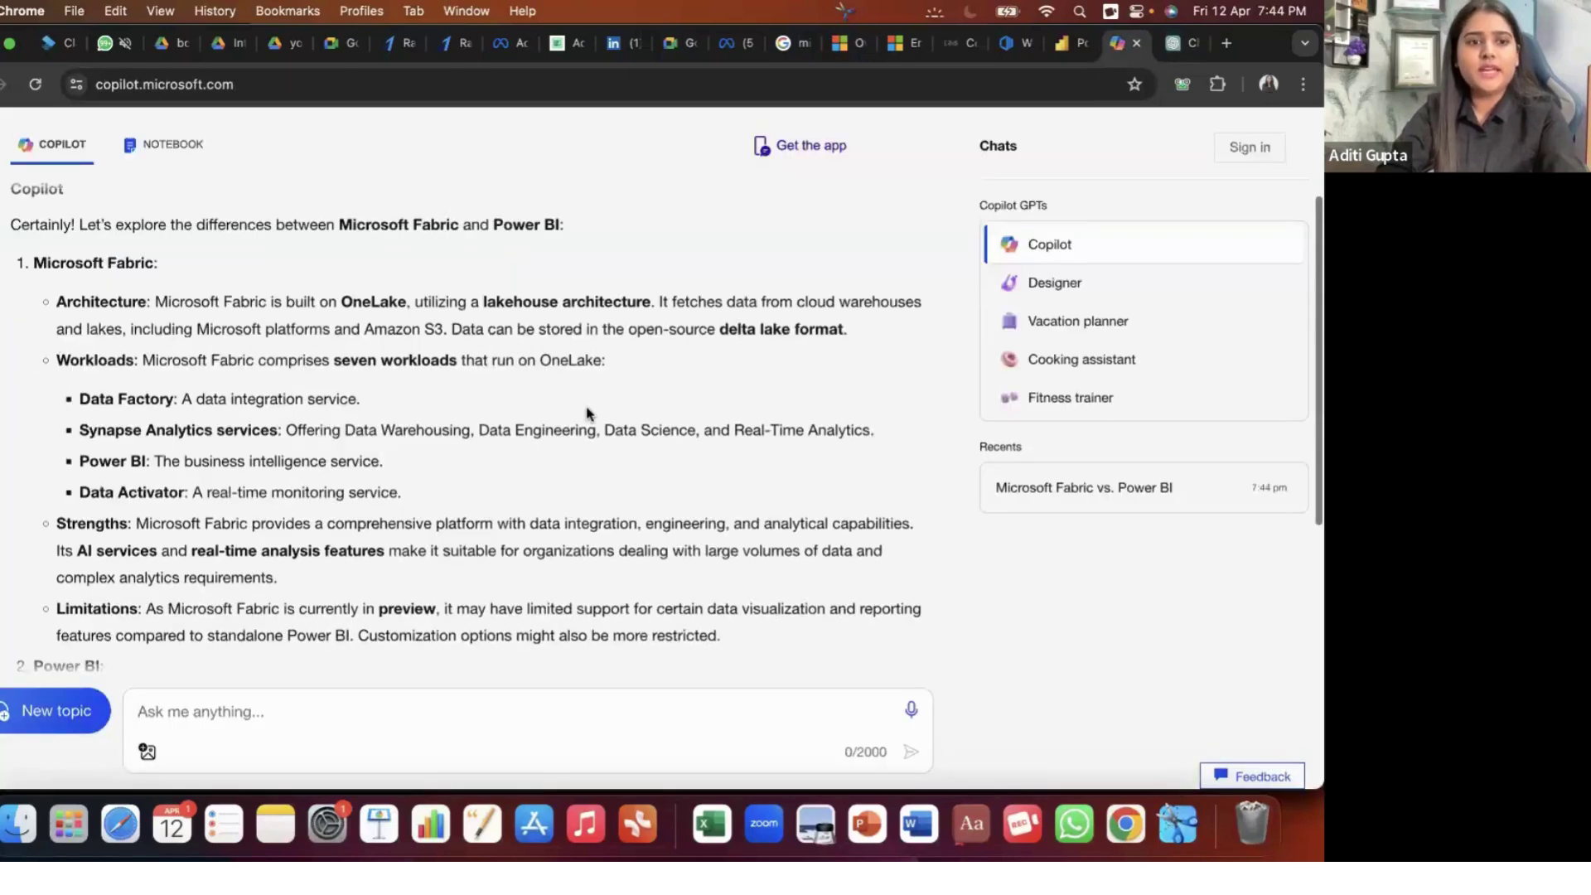
scroll(588, 413, down, 4)
scroll(690, 365, up, 5)
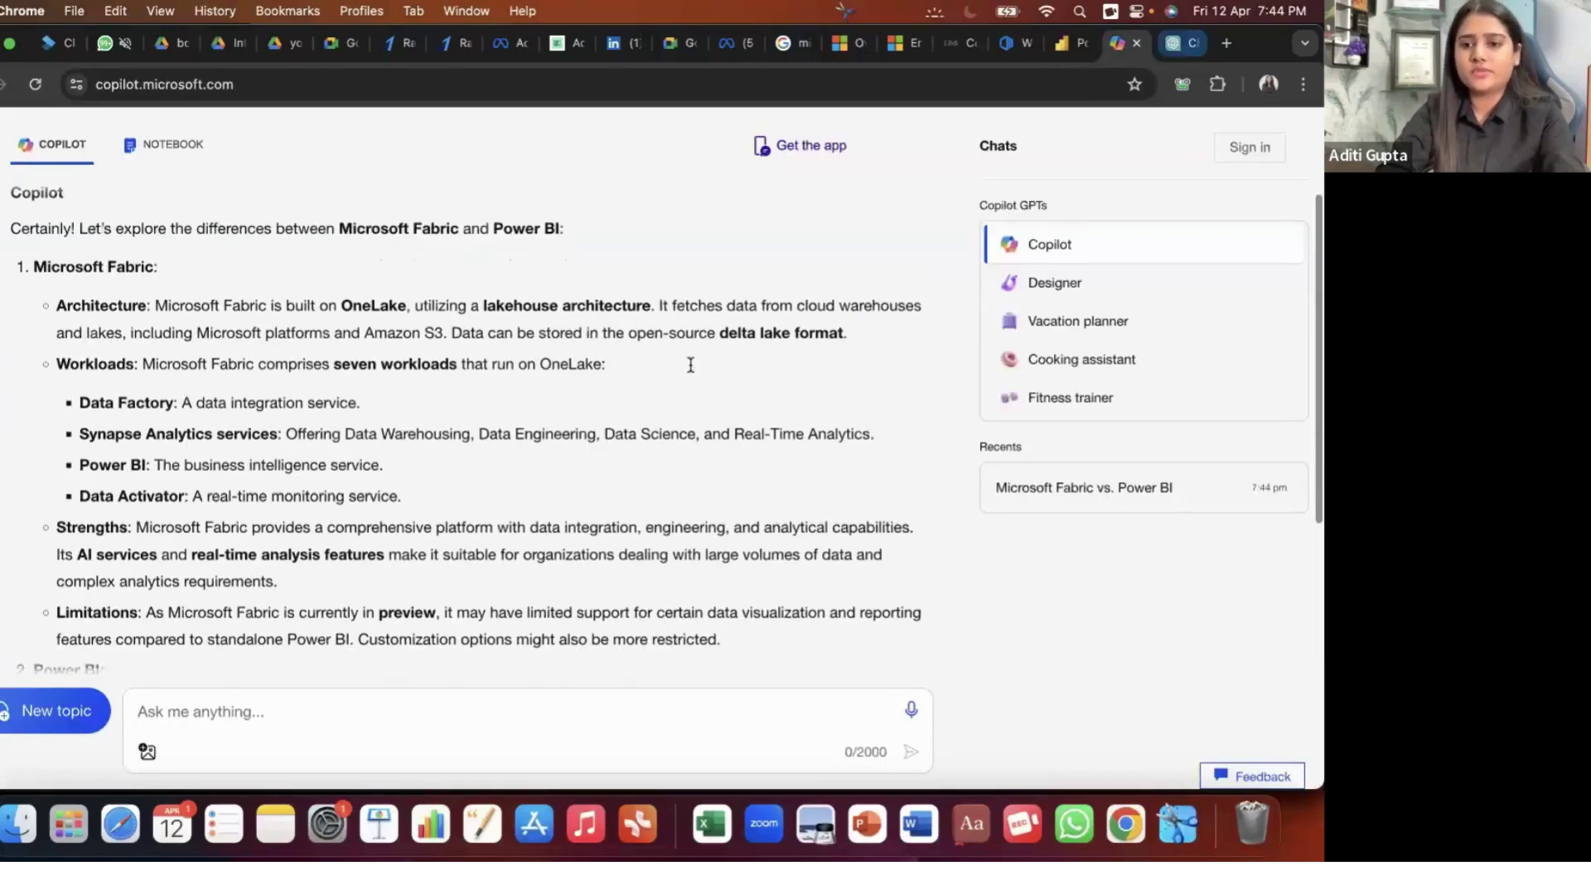
click(1175, 43)
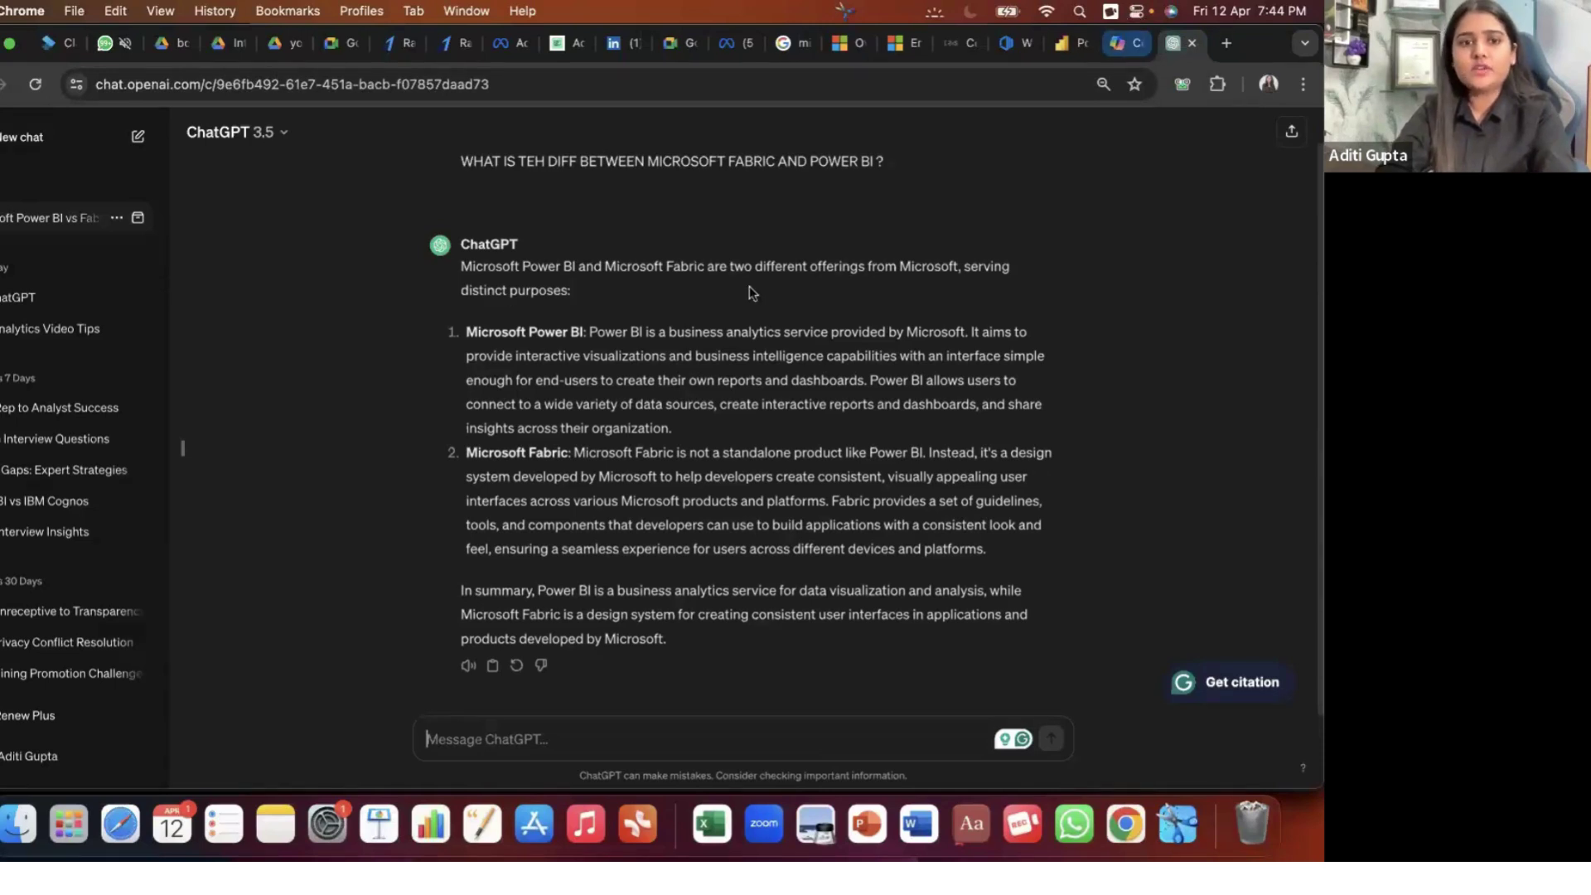
- Read Copilot's full answer through its summary and source links, and return to the Microsoft Fabric section
key(ctrl+shift+Tab)
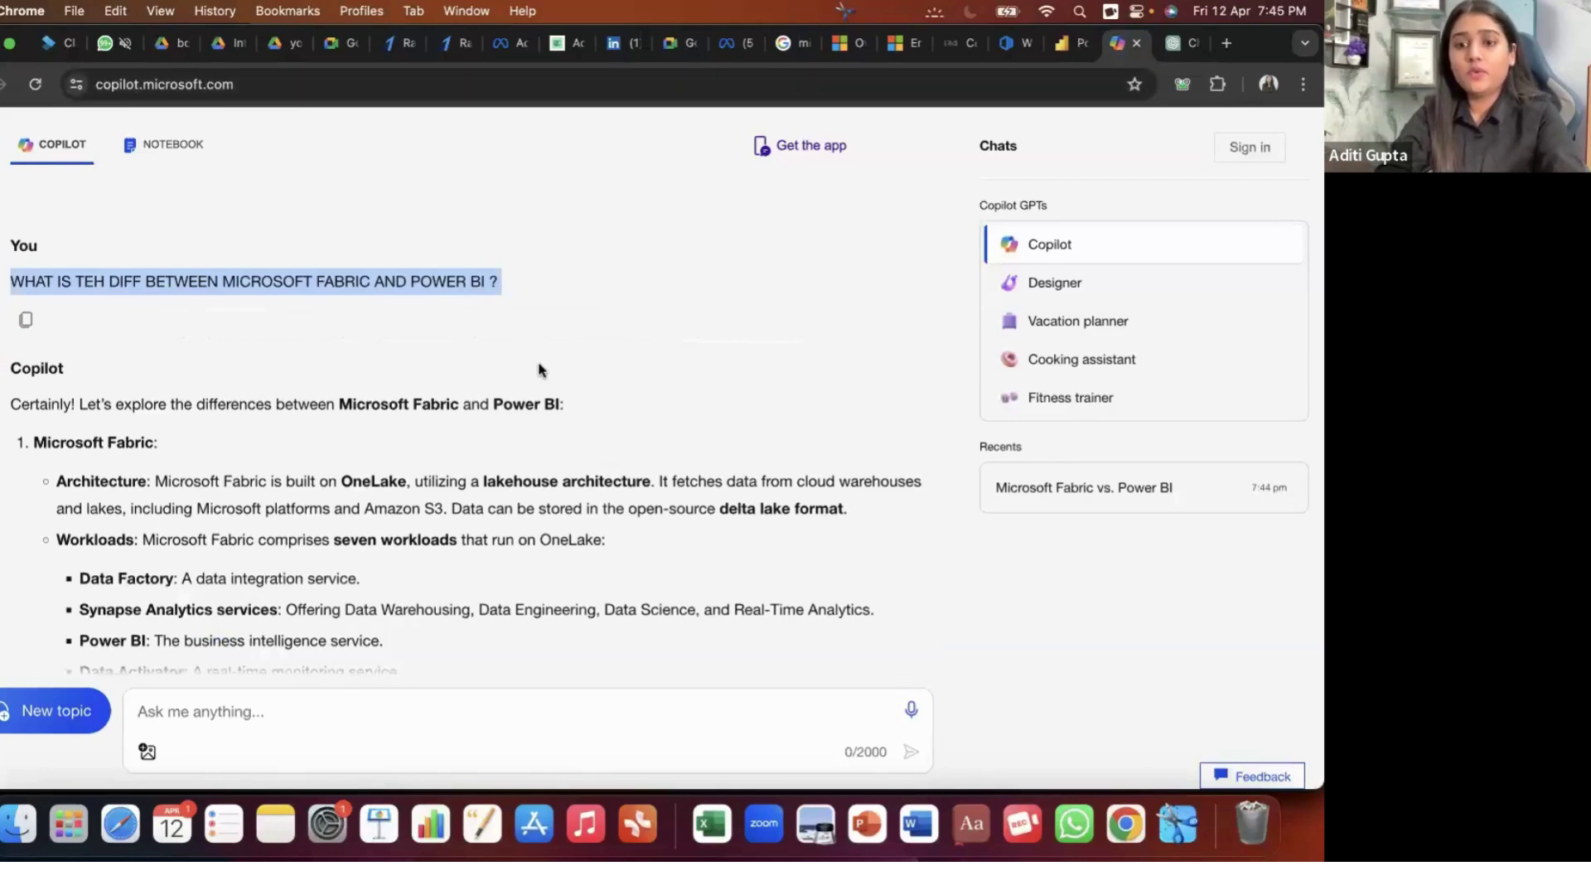
scroll(539, 370, down, 3)
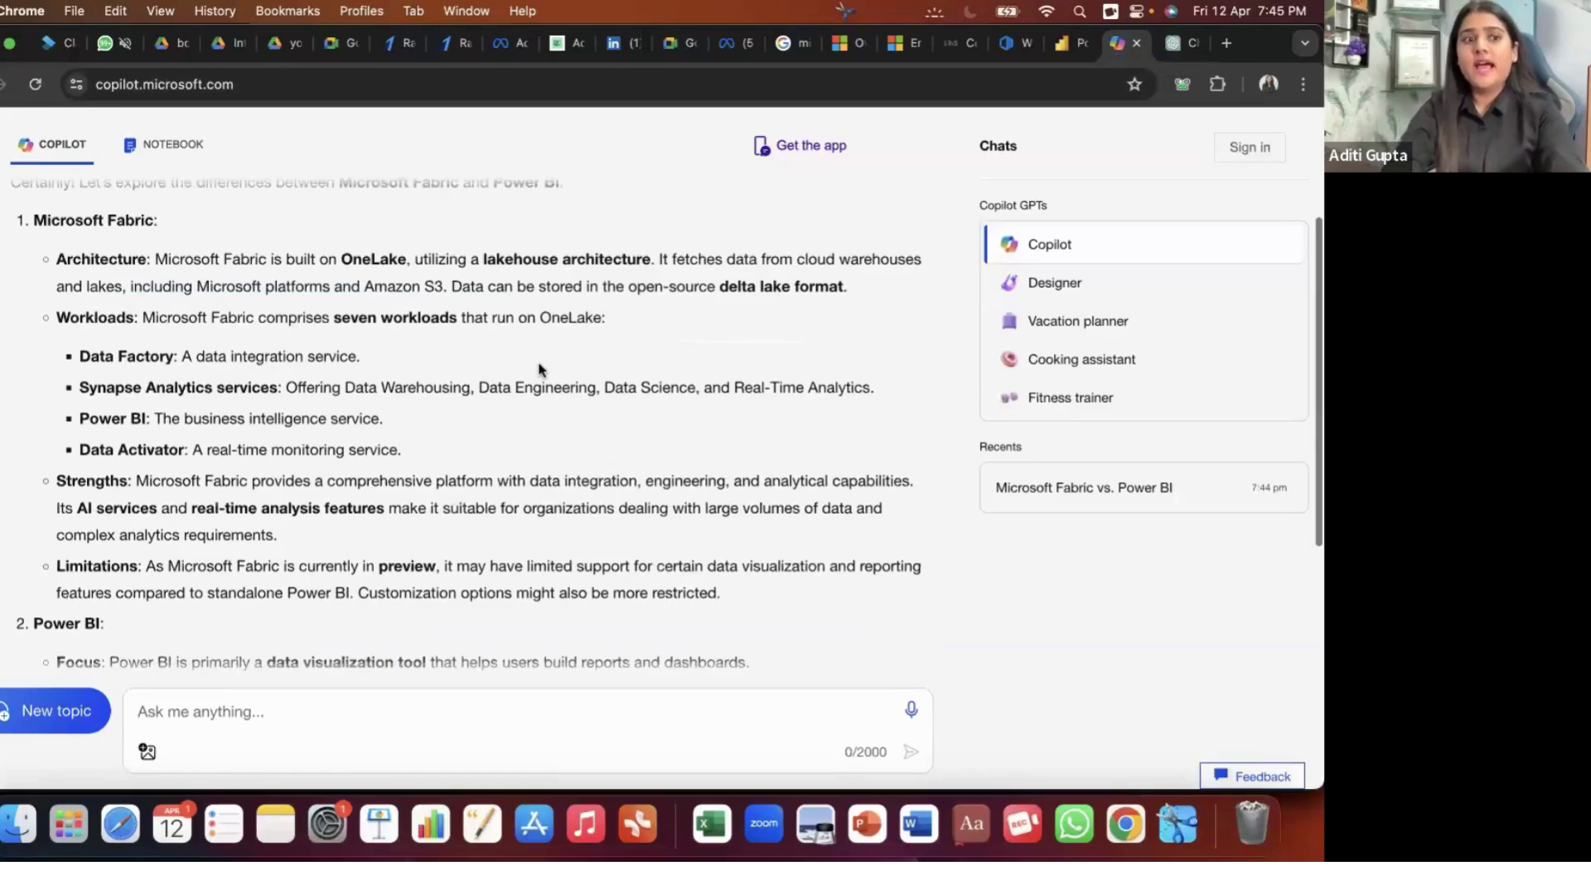
scroll(539, 369, up, 1)
scroll(538, 369, up, 3)
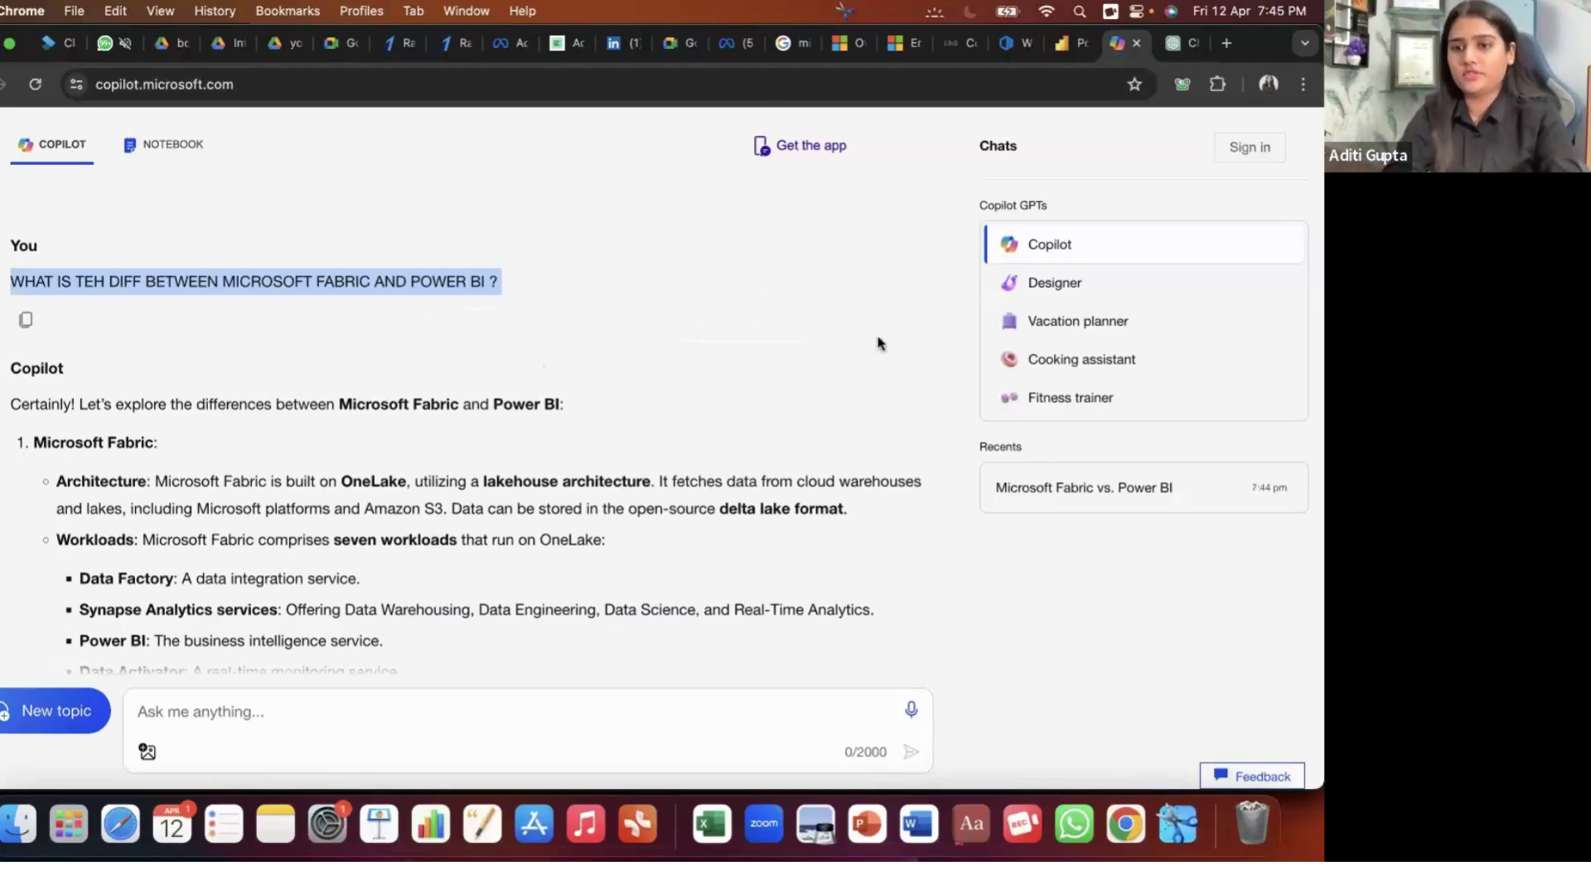
scroll(548, 498, down, 3)
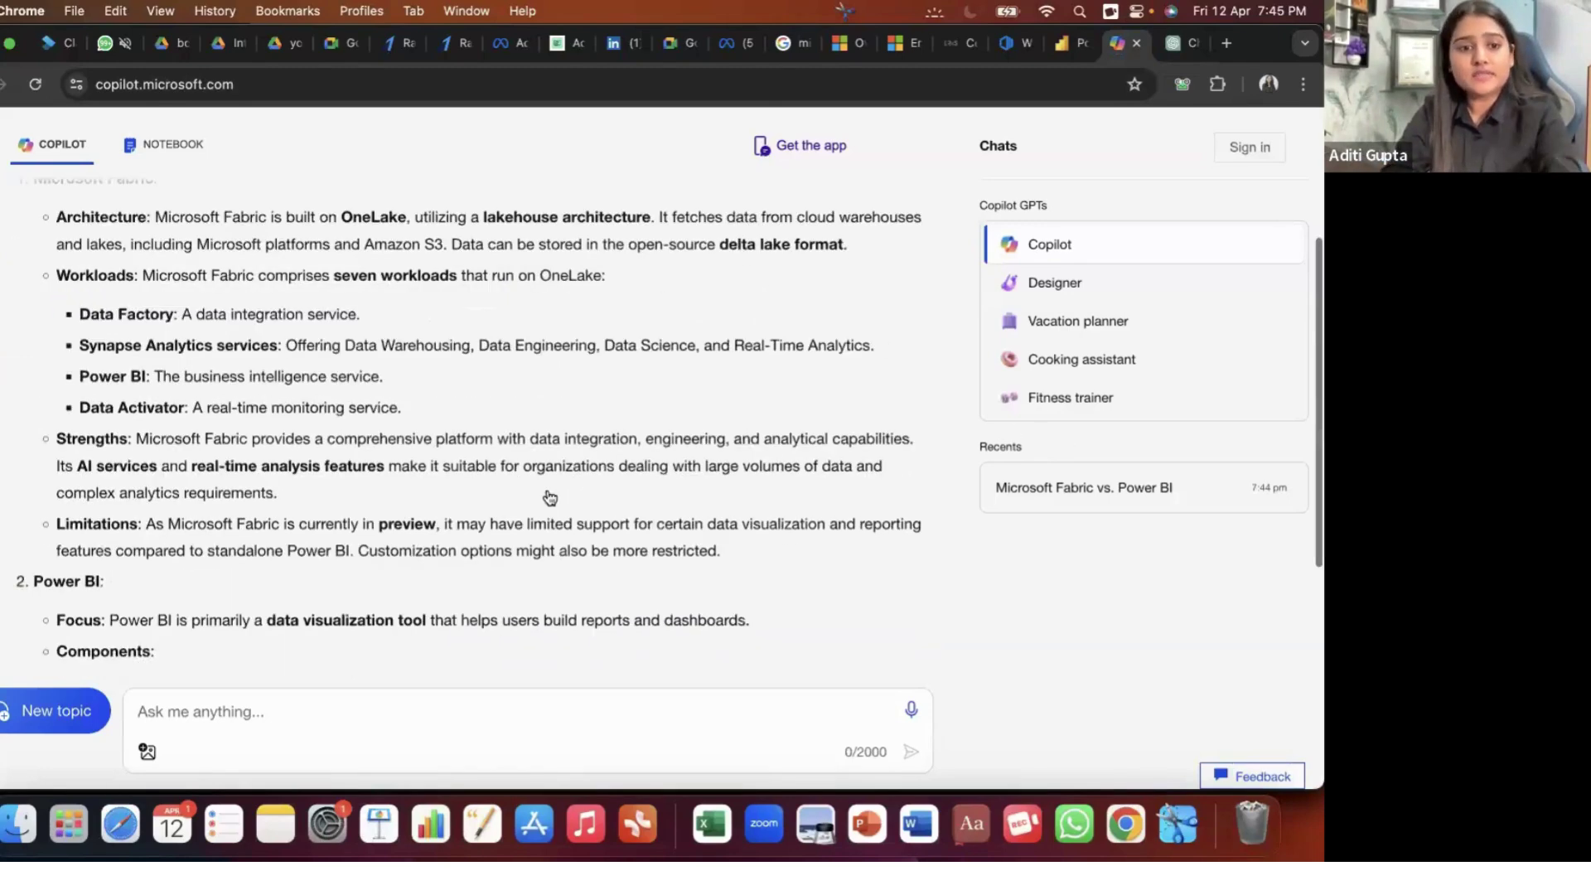
scroll(549, 497, down, 5)
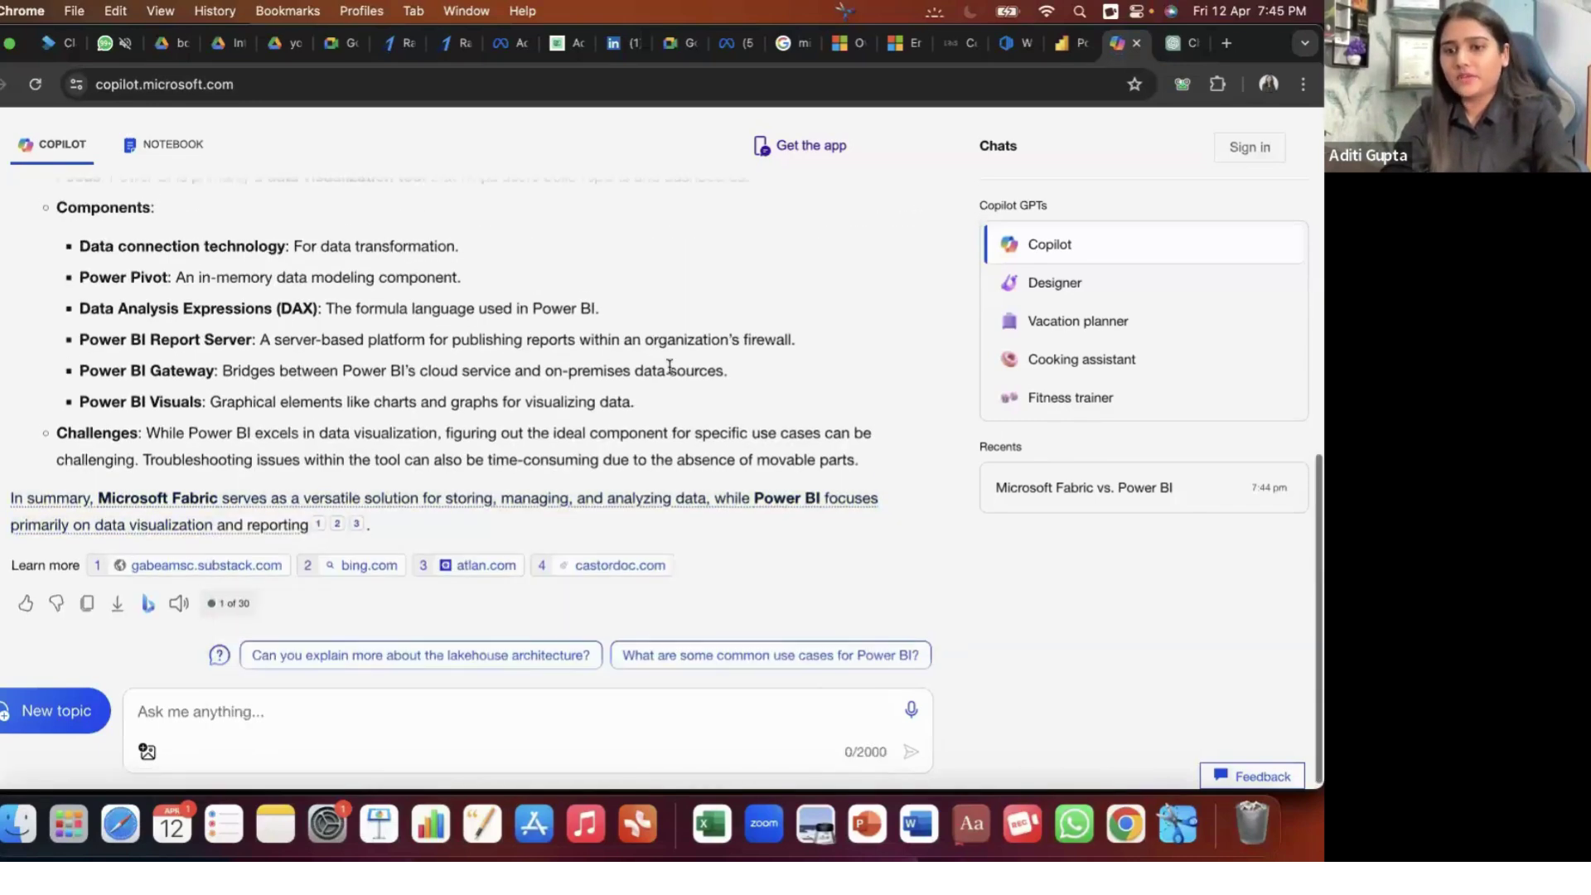
scroll(1189, 327, up, 10)
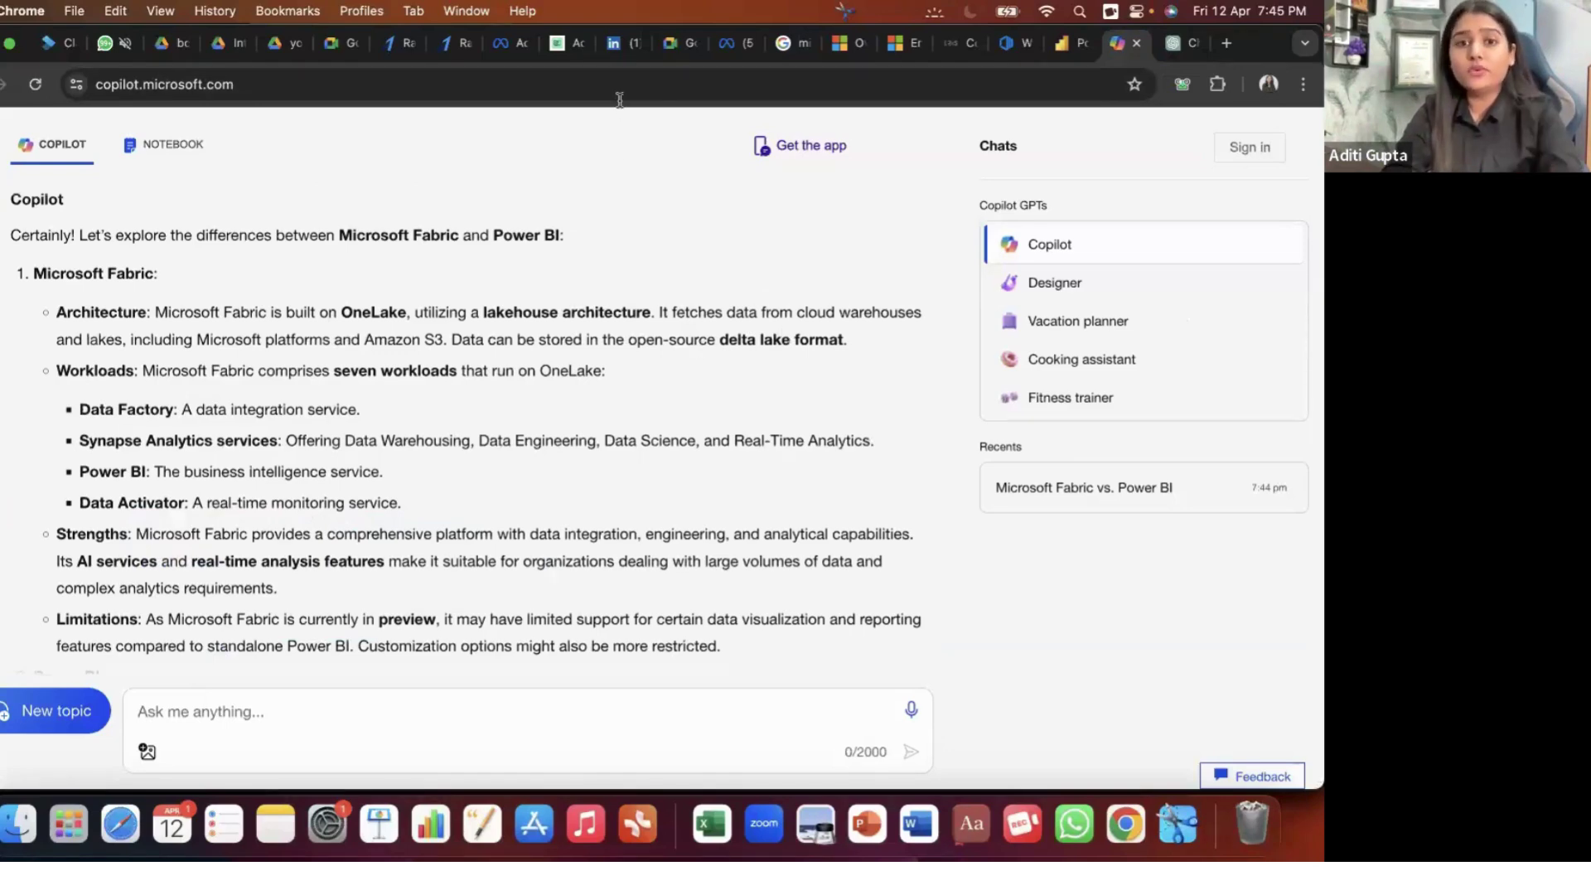
- Copy the Copilot site's address, look at the Power BI report again and return to the Copilot page
key(super+l)
key(super+c)
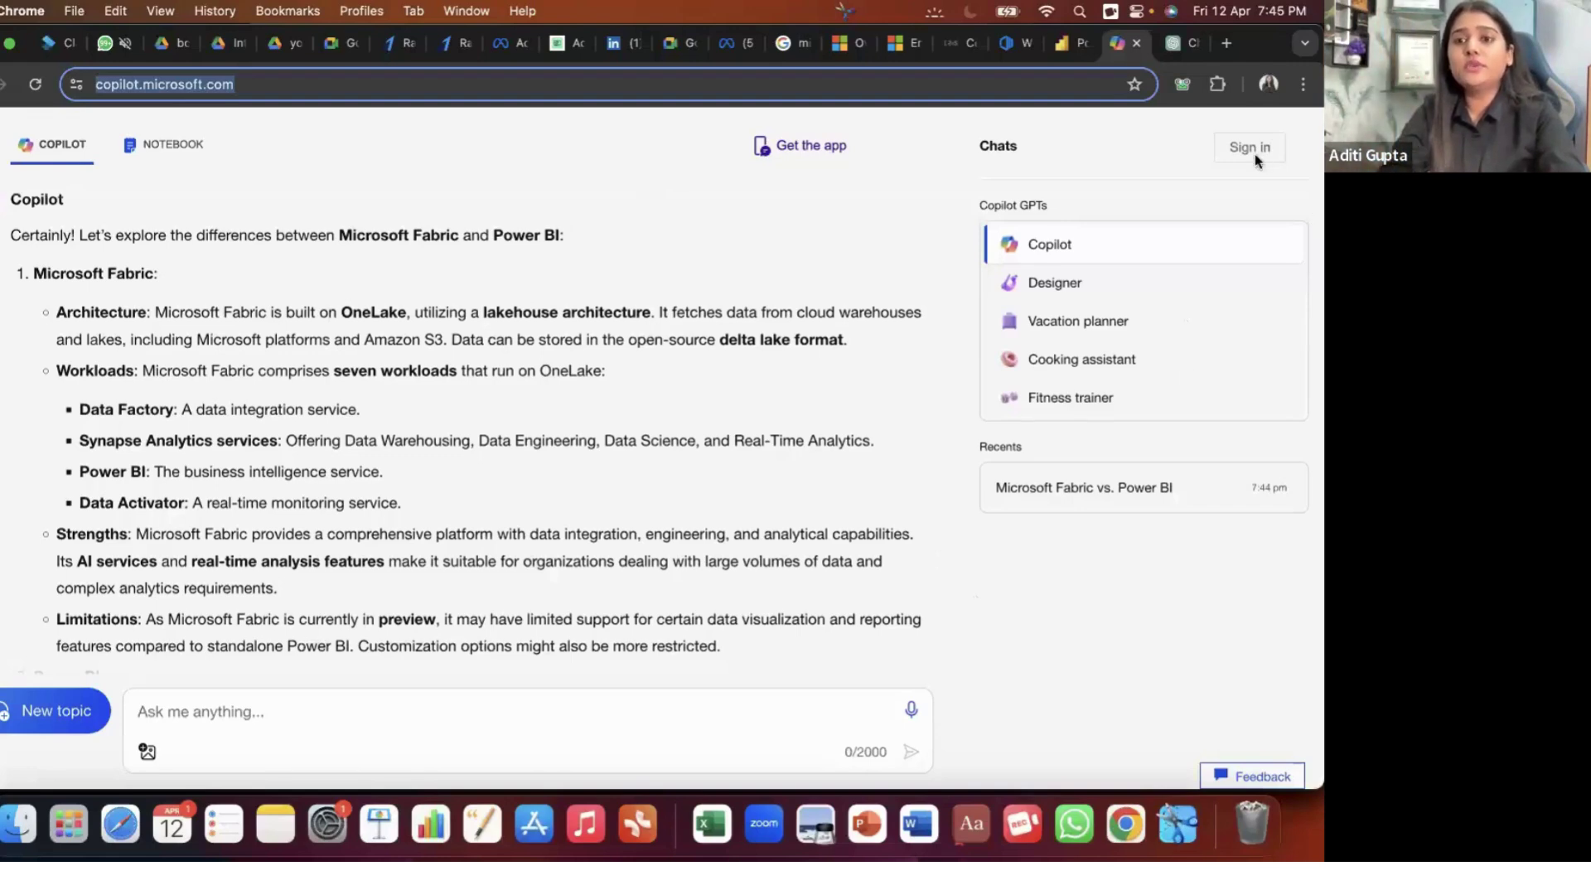
click(1059, 50)
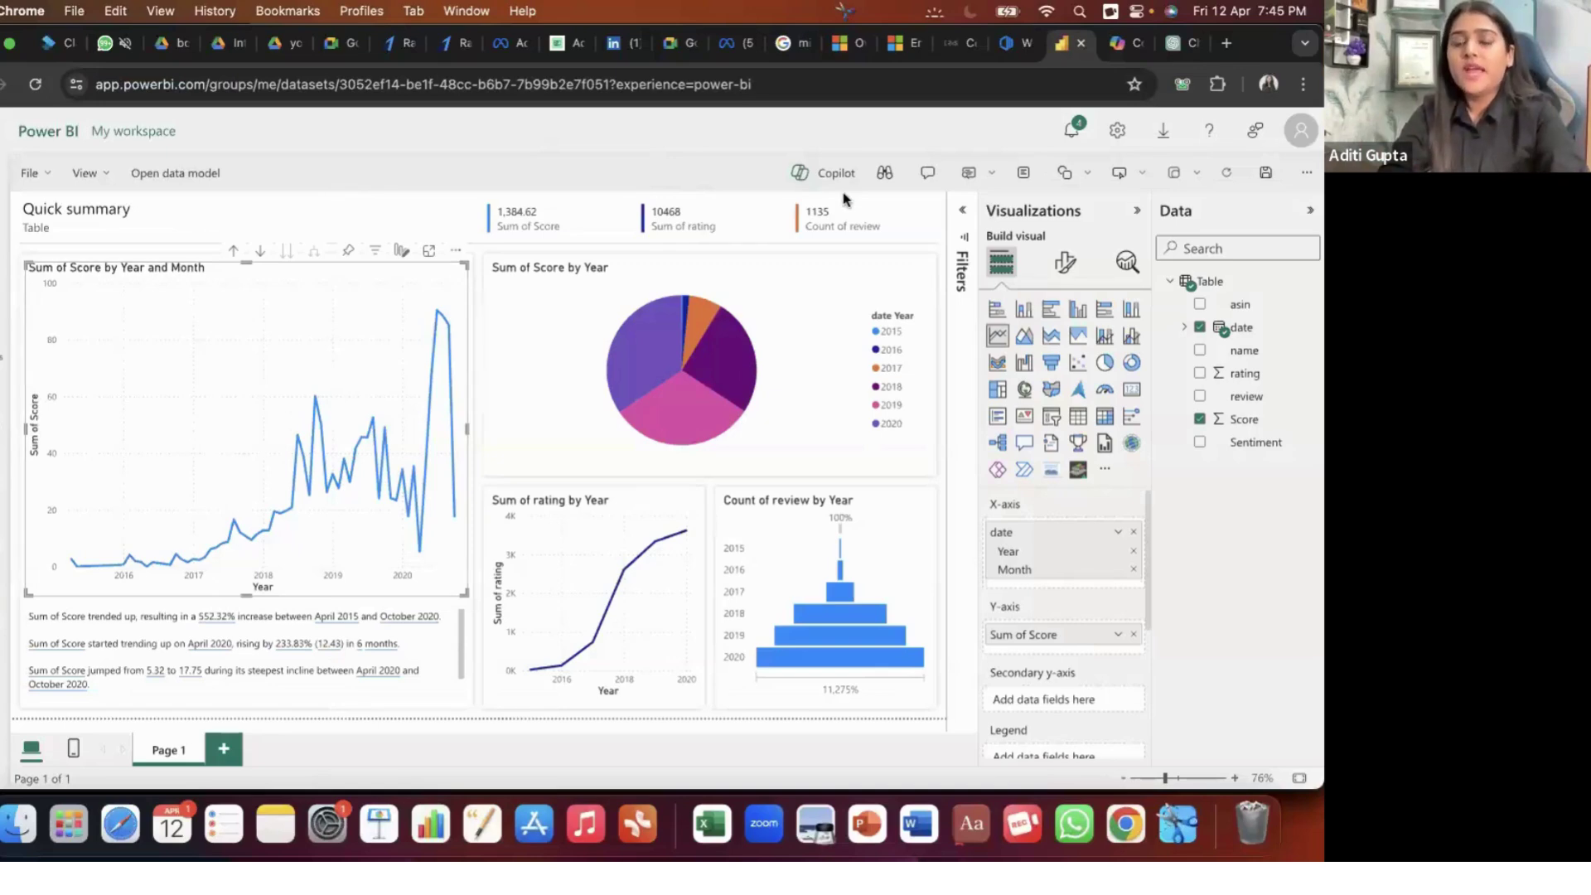
click(1111, 47)
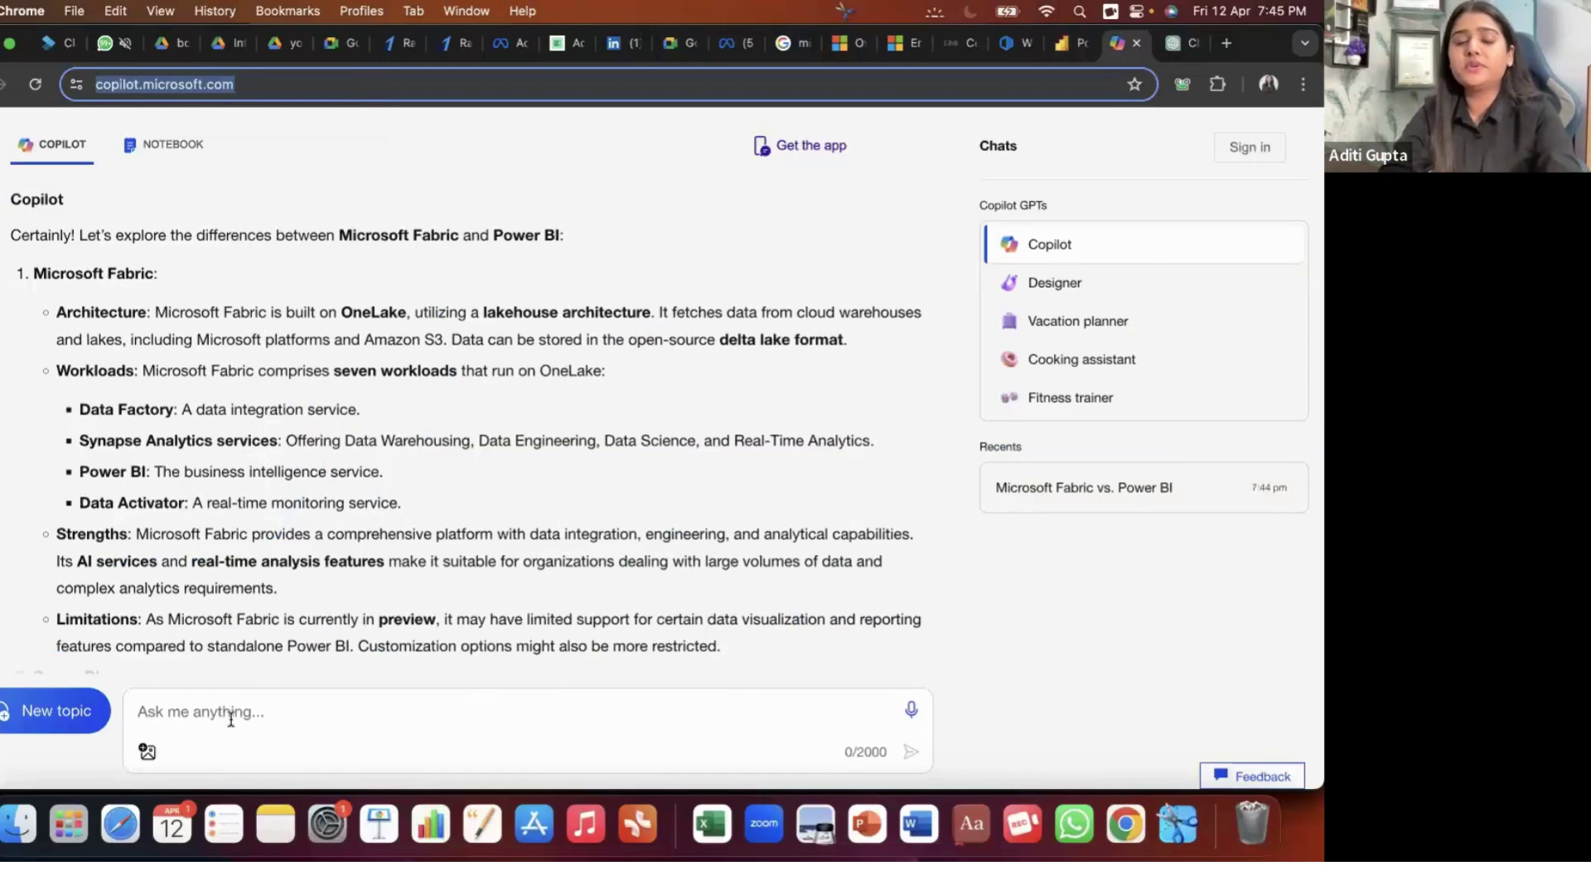
- Switch to the Xmind map and examine the Microsoft Copilot notes and their attached screenshot of Copilot in Power BI
key(ctrl+Up)
click(576, 207)
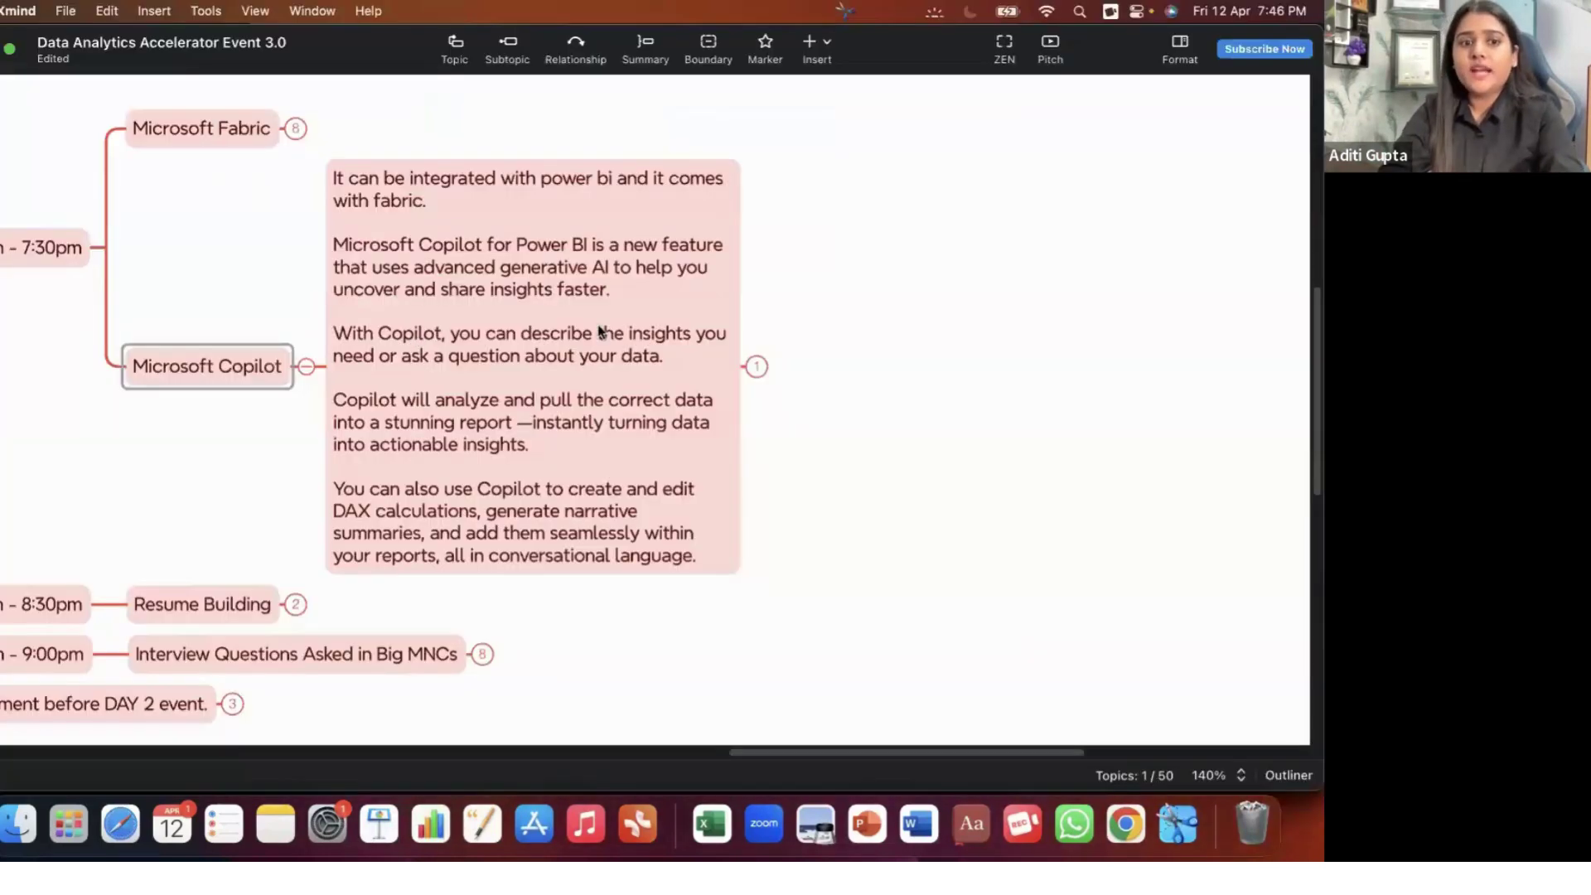
click(756, 367)
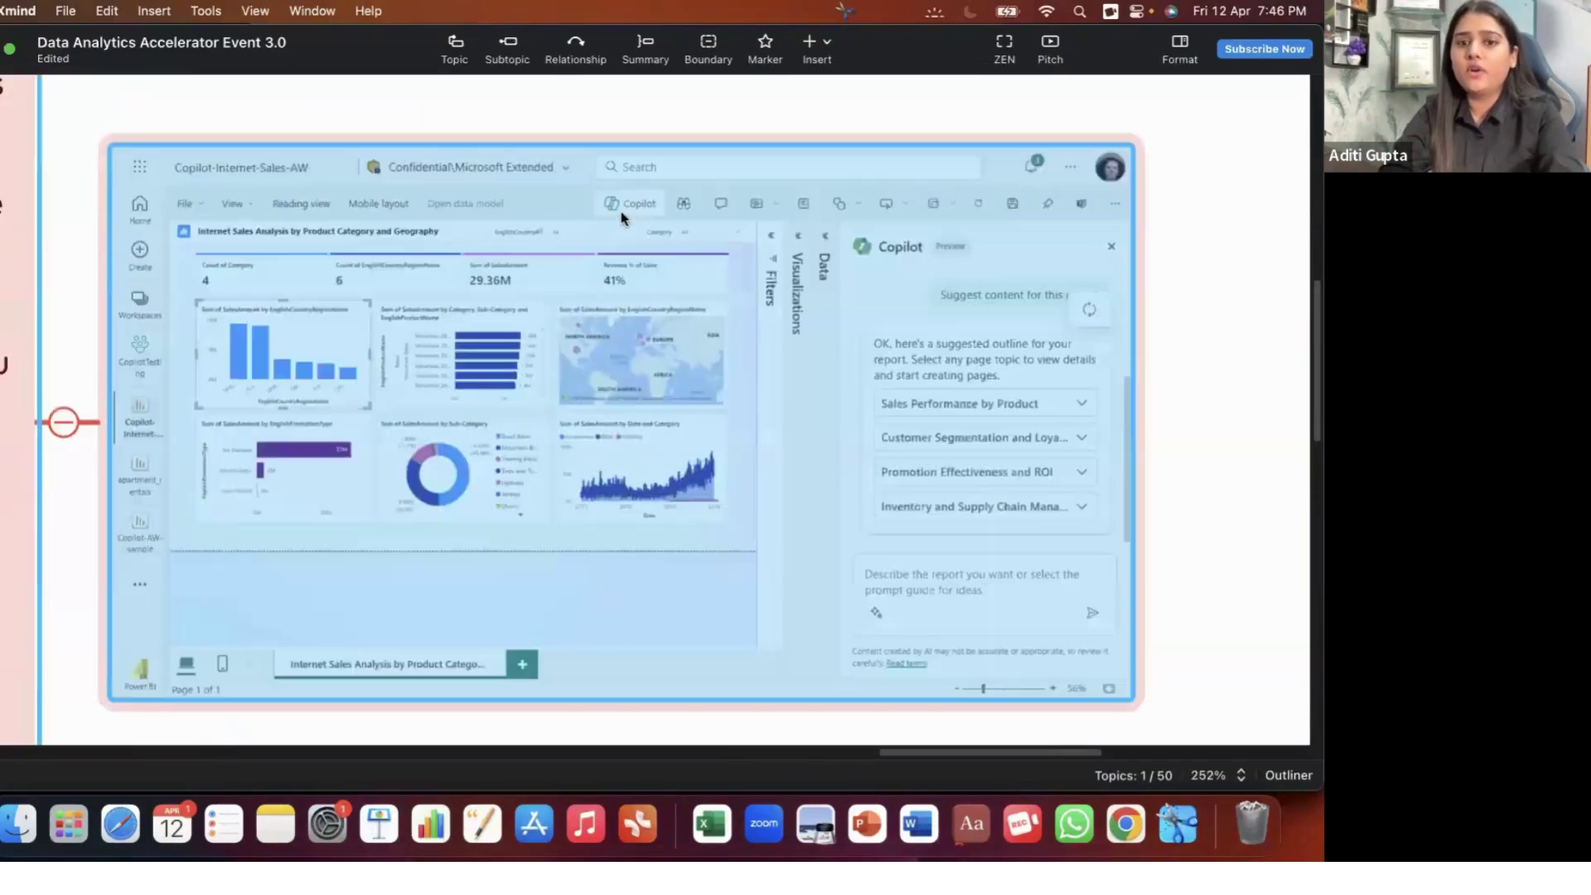
scroll(728, 203, up, 5)
scroll(625, 222, down, 2)
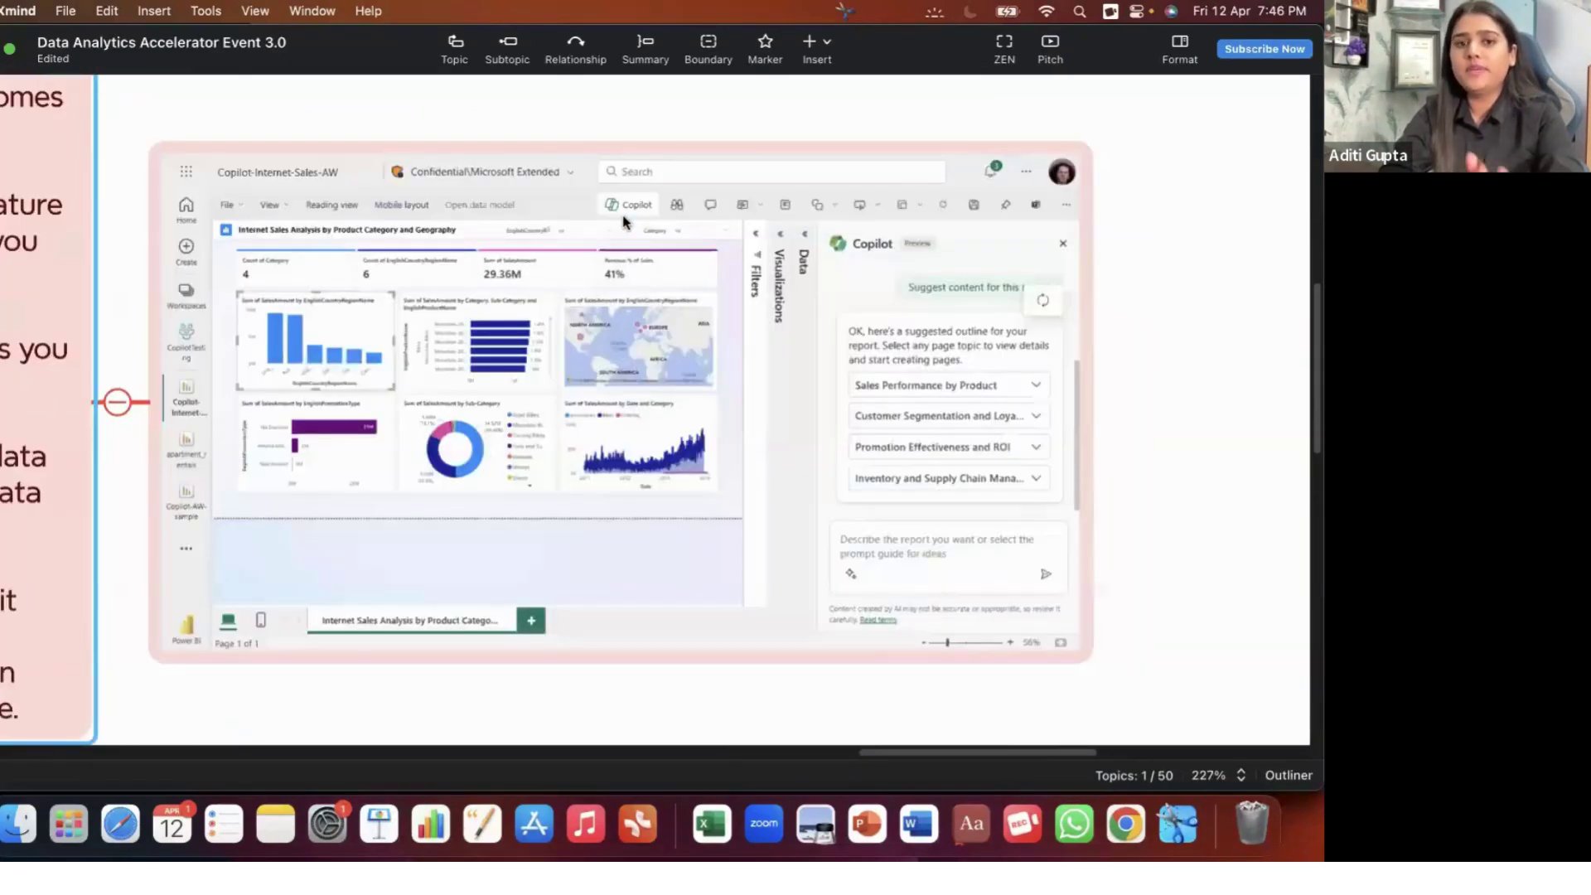
scroll(719, 298, down, 5)
click(733, 314)
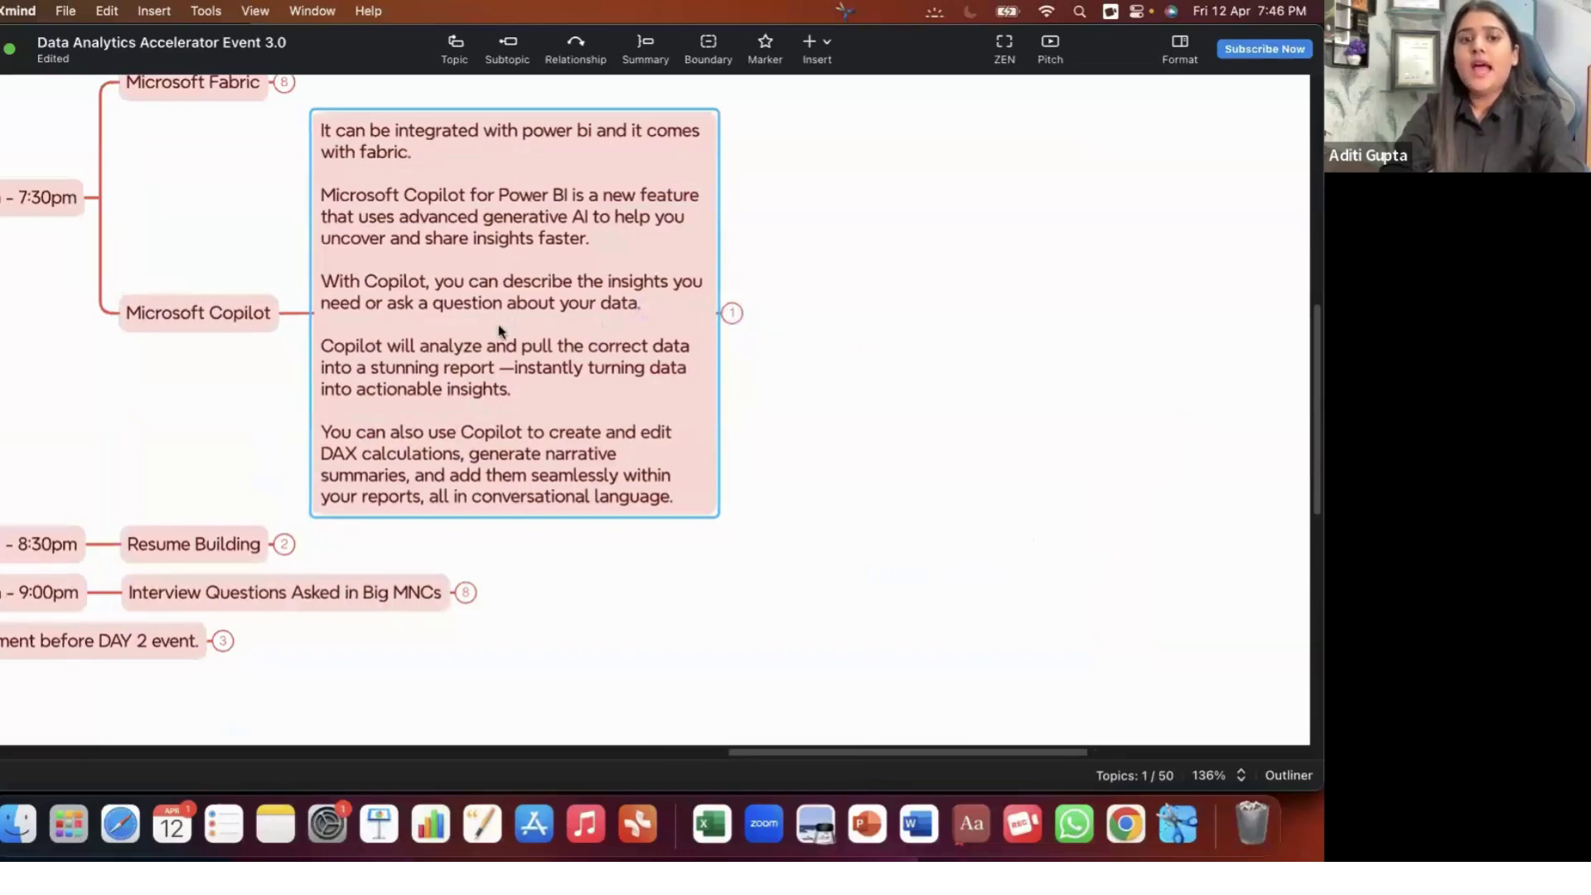
scroll(506, 307, left, 3)
scroll(506, 307, up, 1)
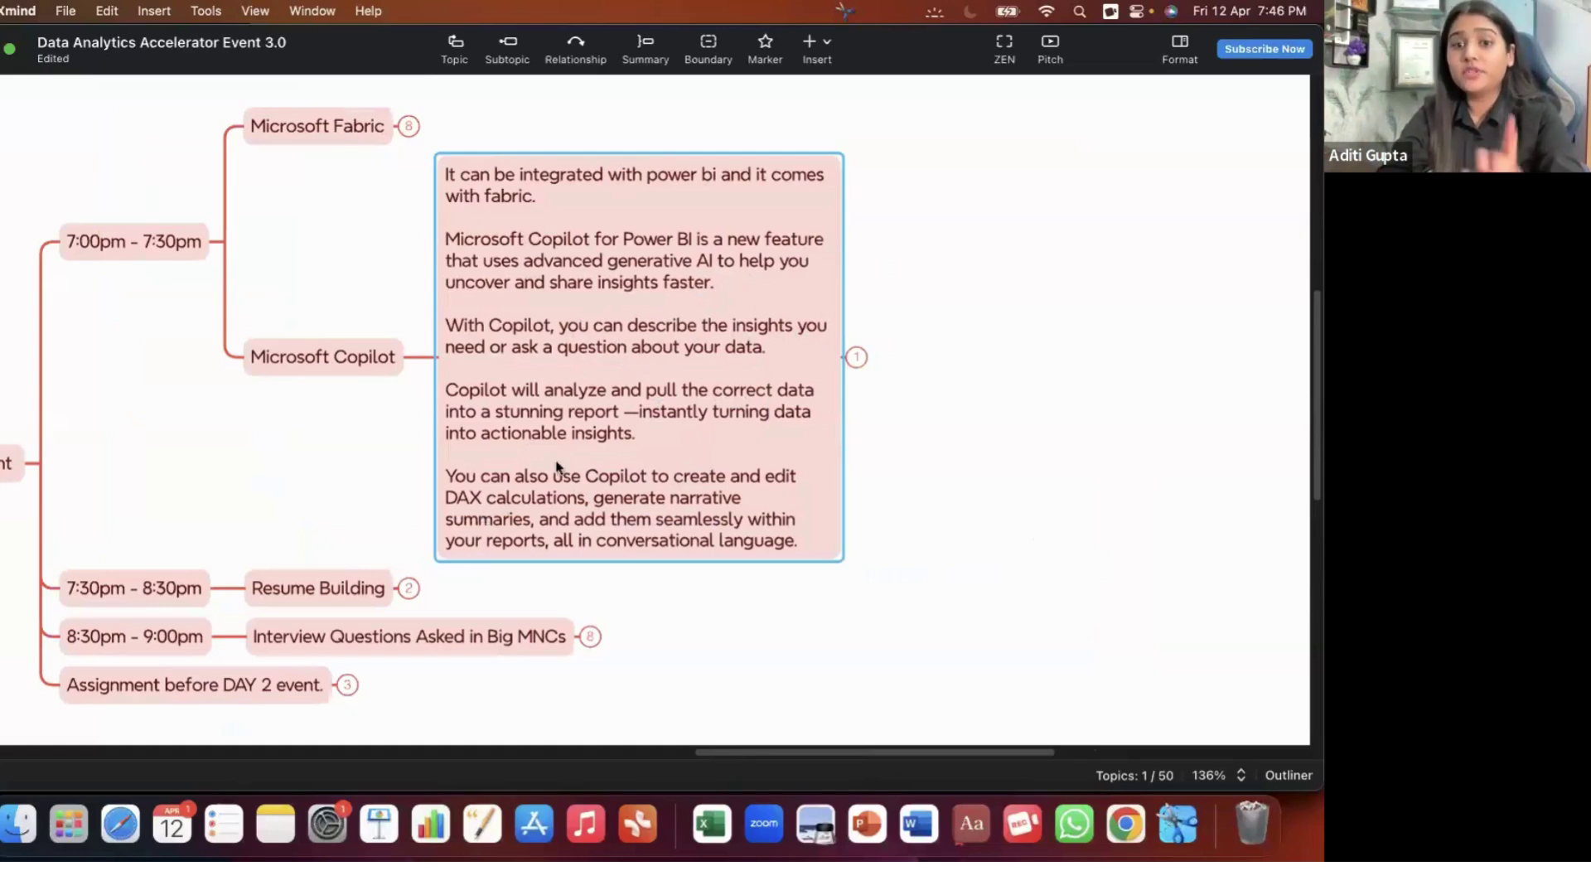
key(ctrl+Up)
click(804, 479)
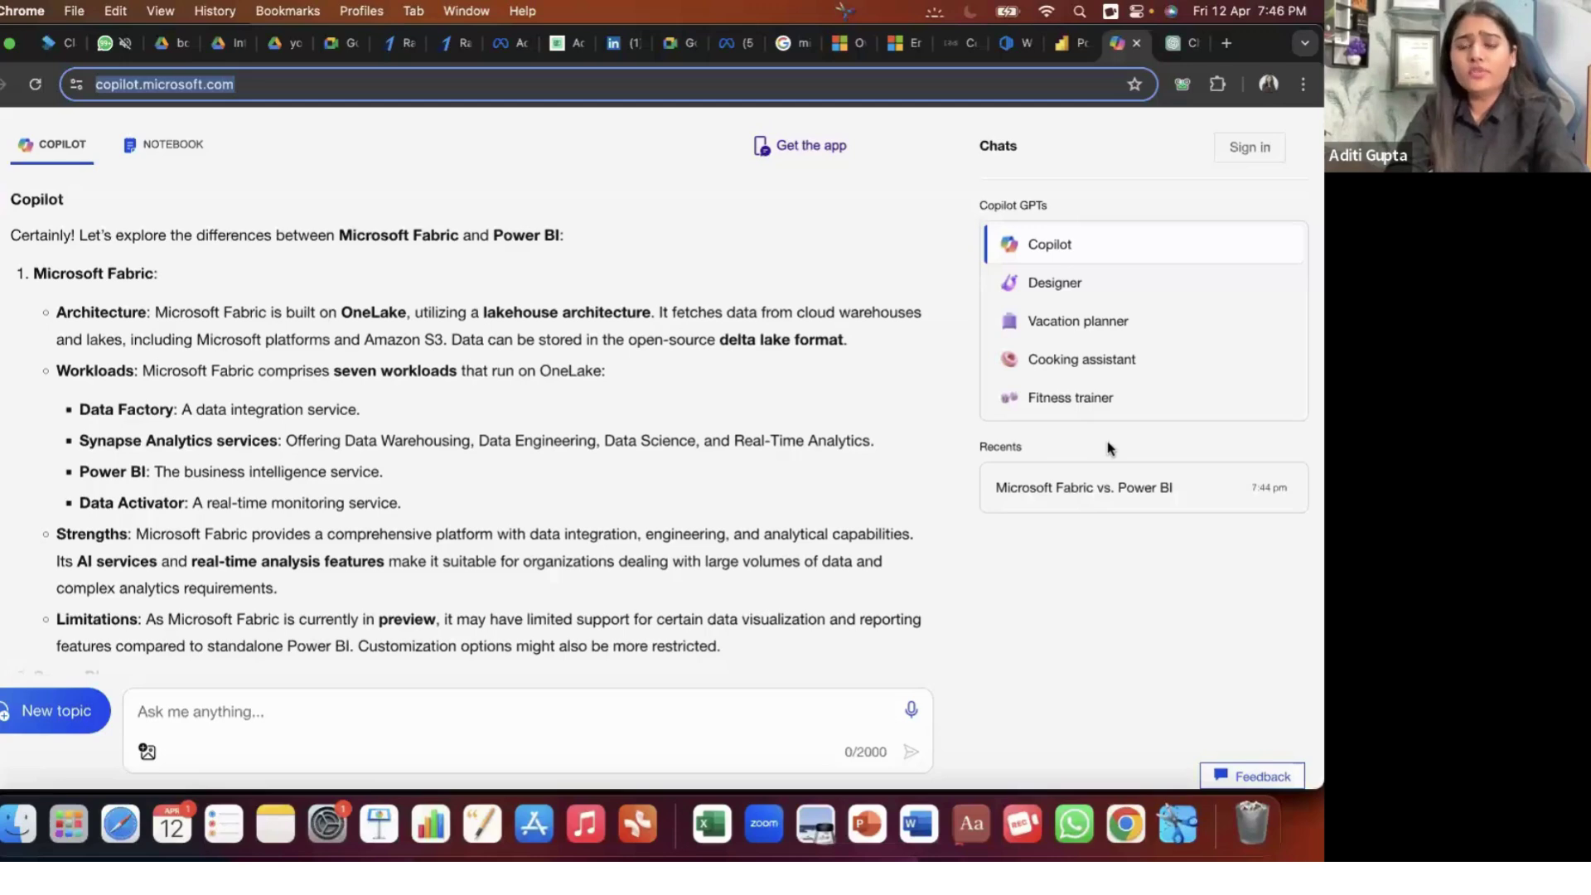
key(ctrl+Up)
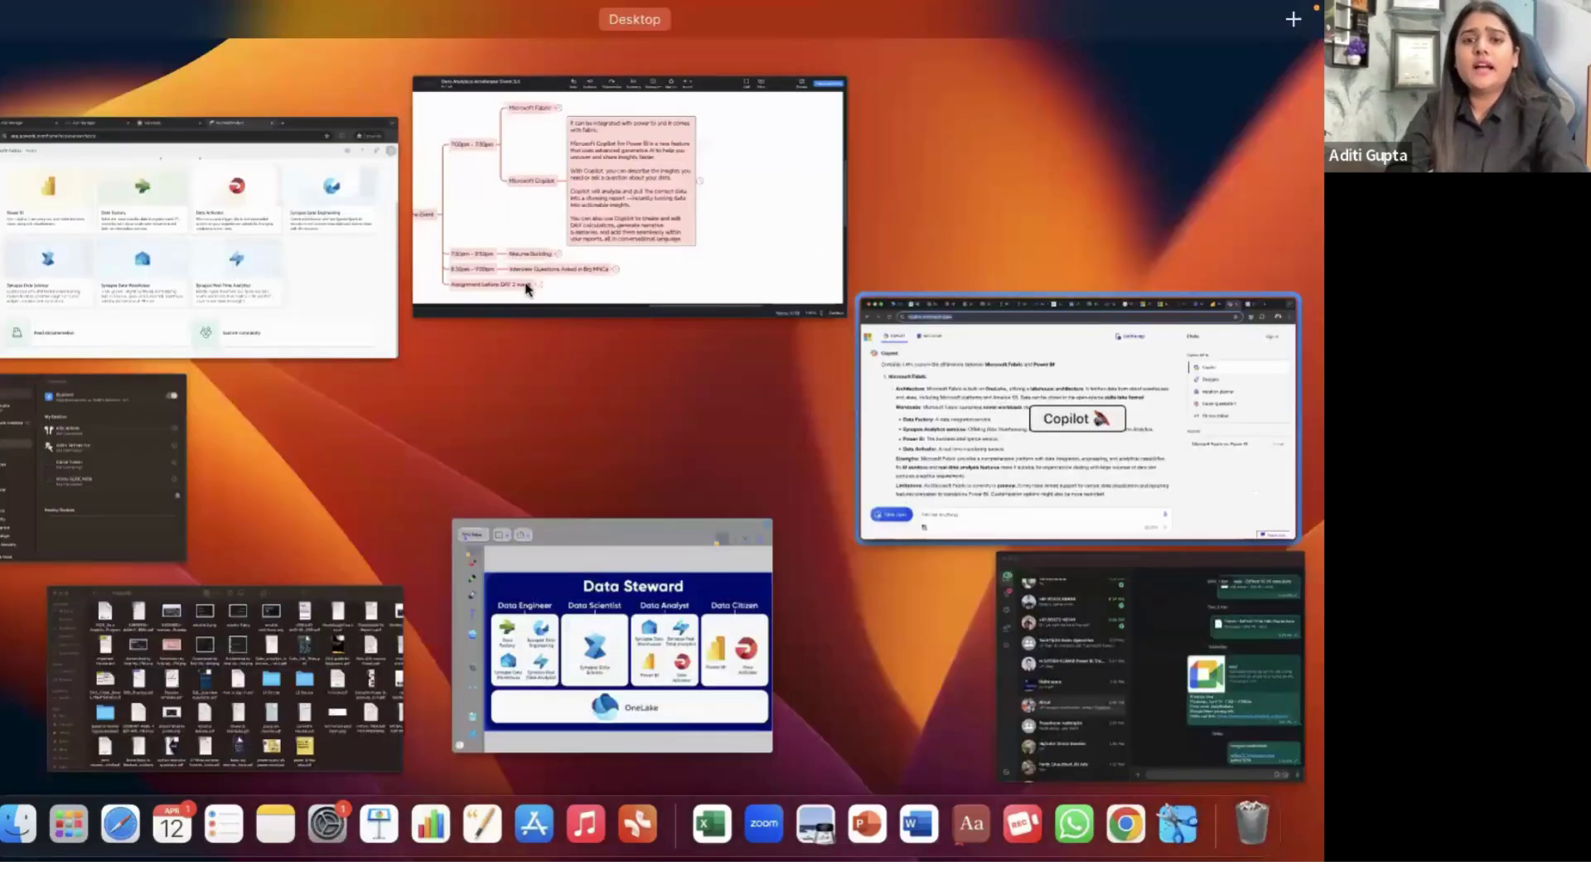
click(262, 464)
scroll(253, 464, down, 3)
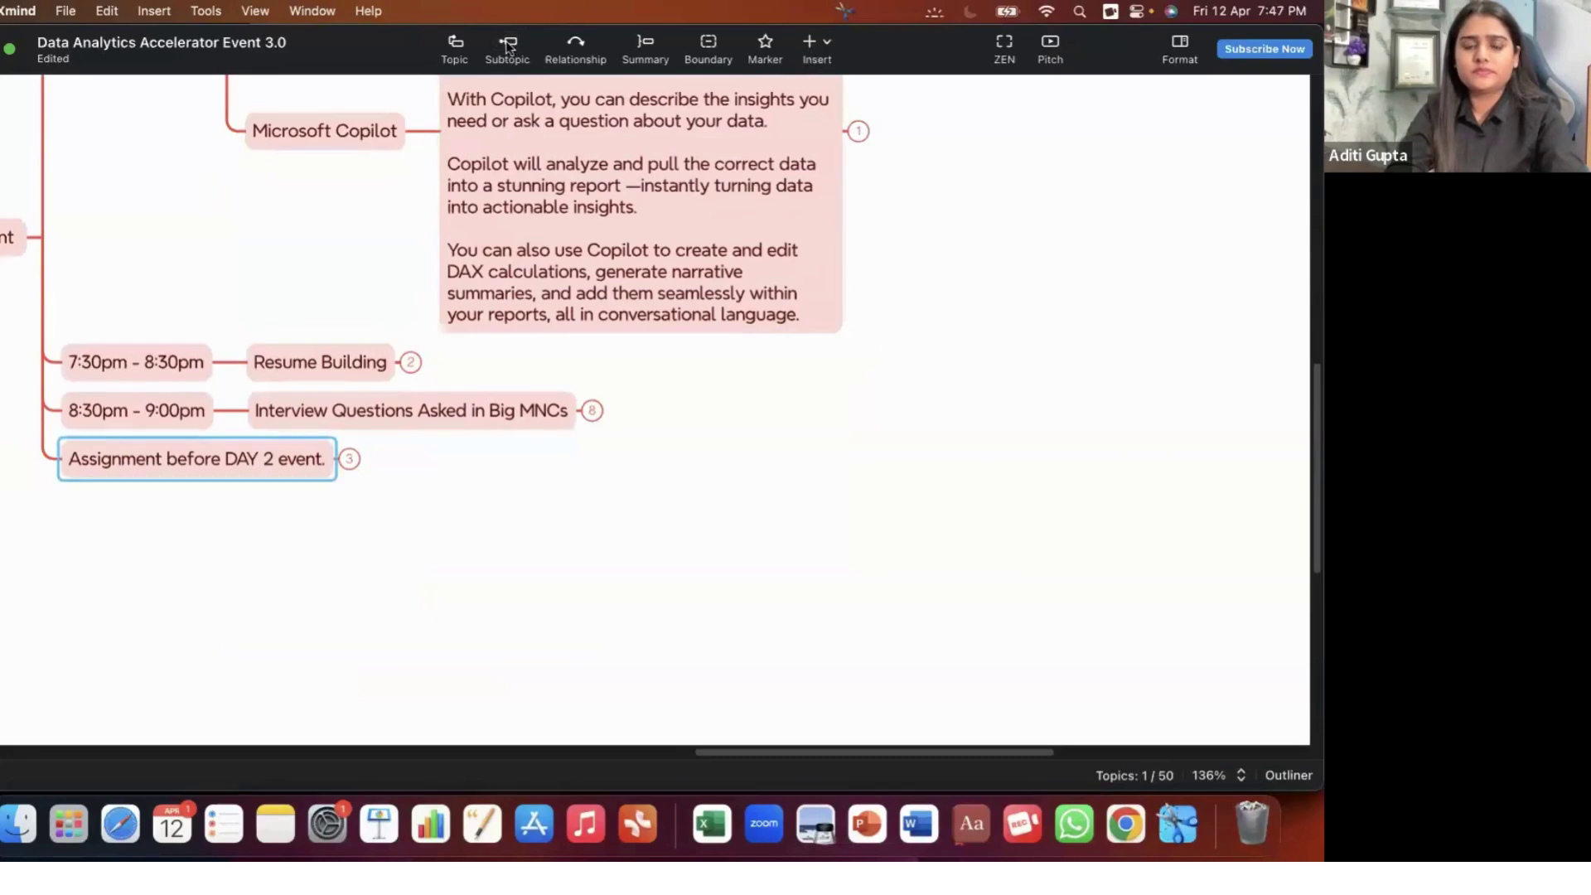
key(Tab)
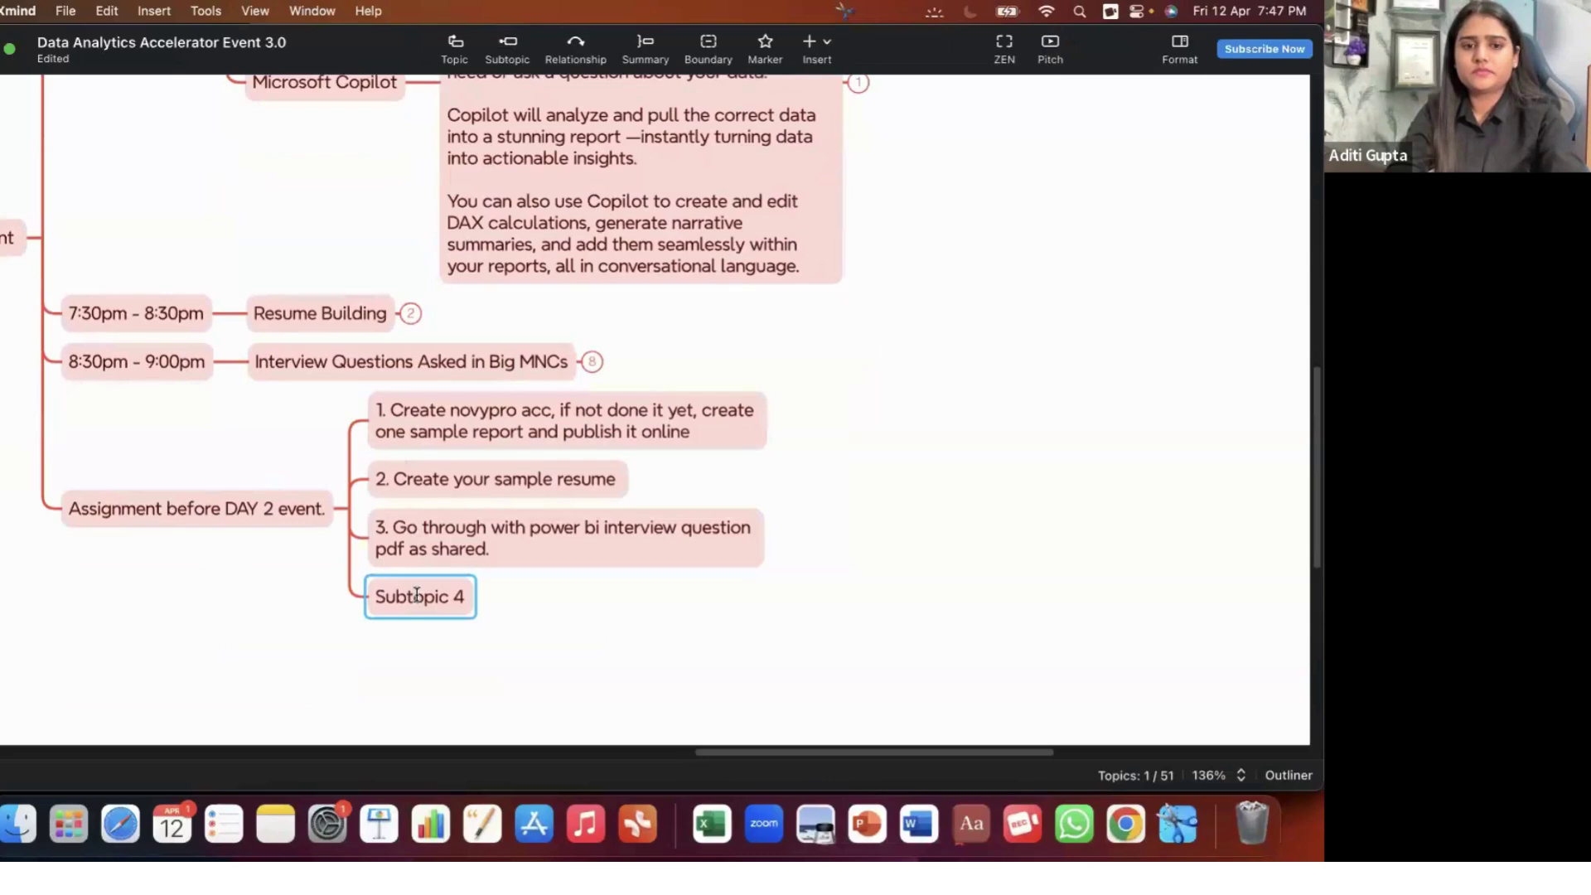
key(super+v)
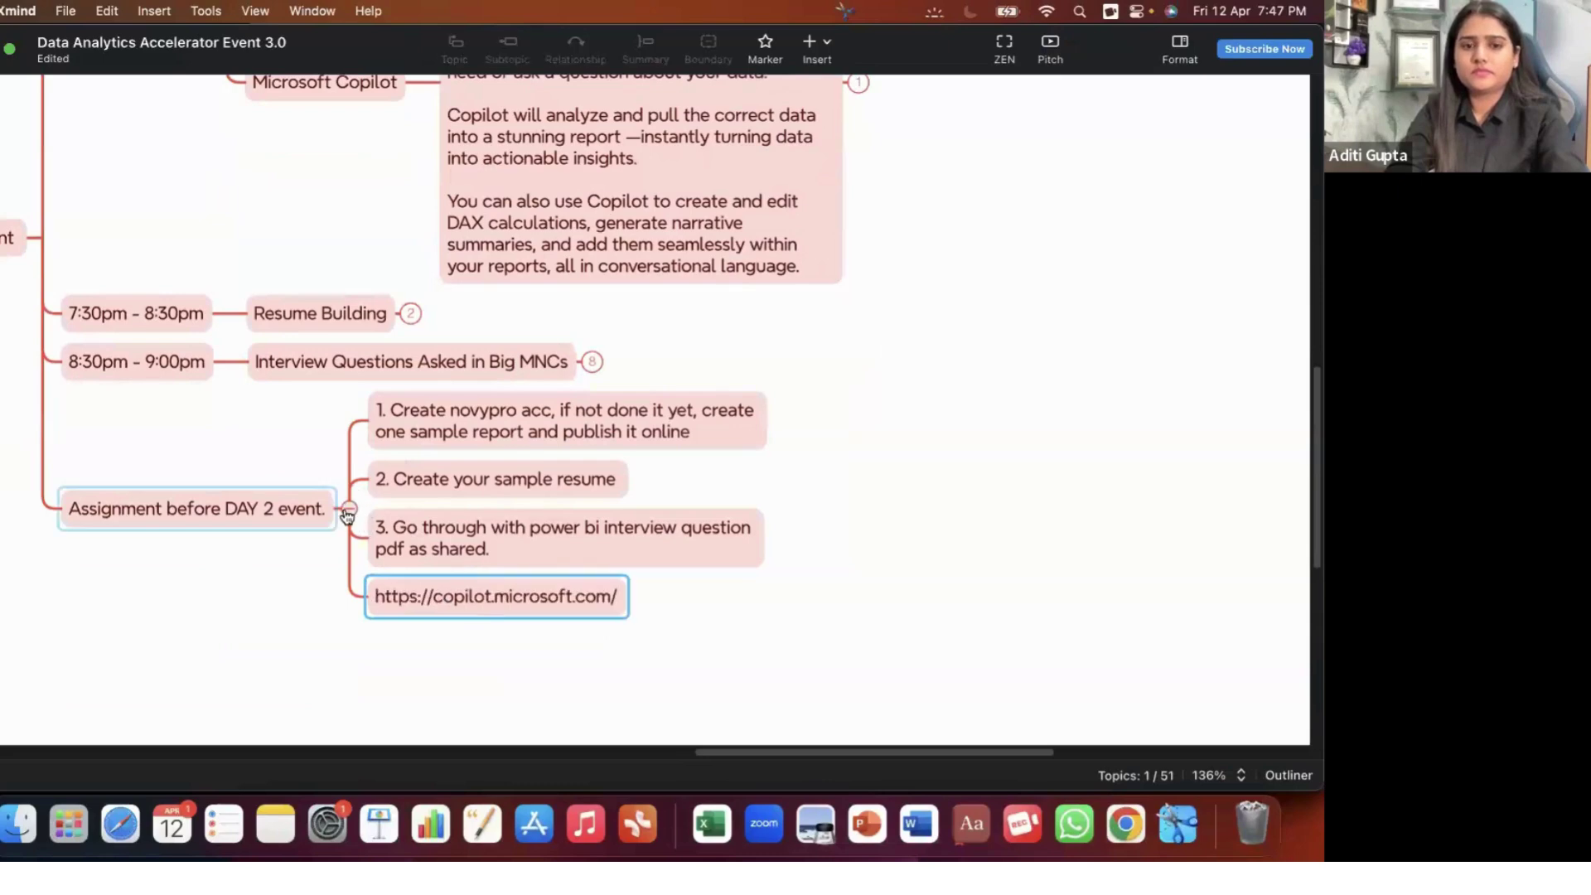
click(347, 515)
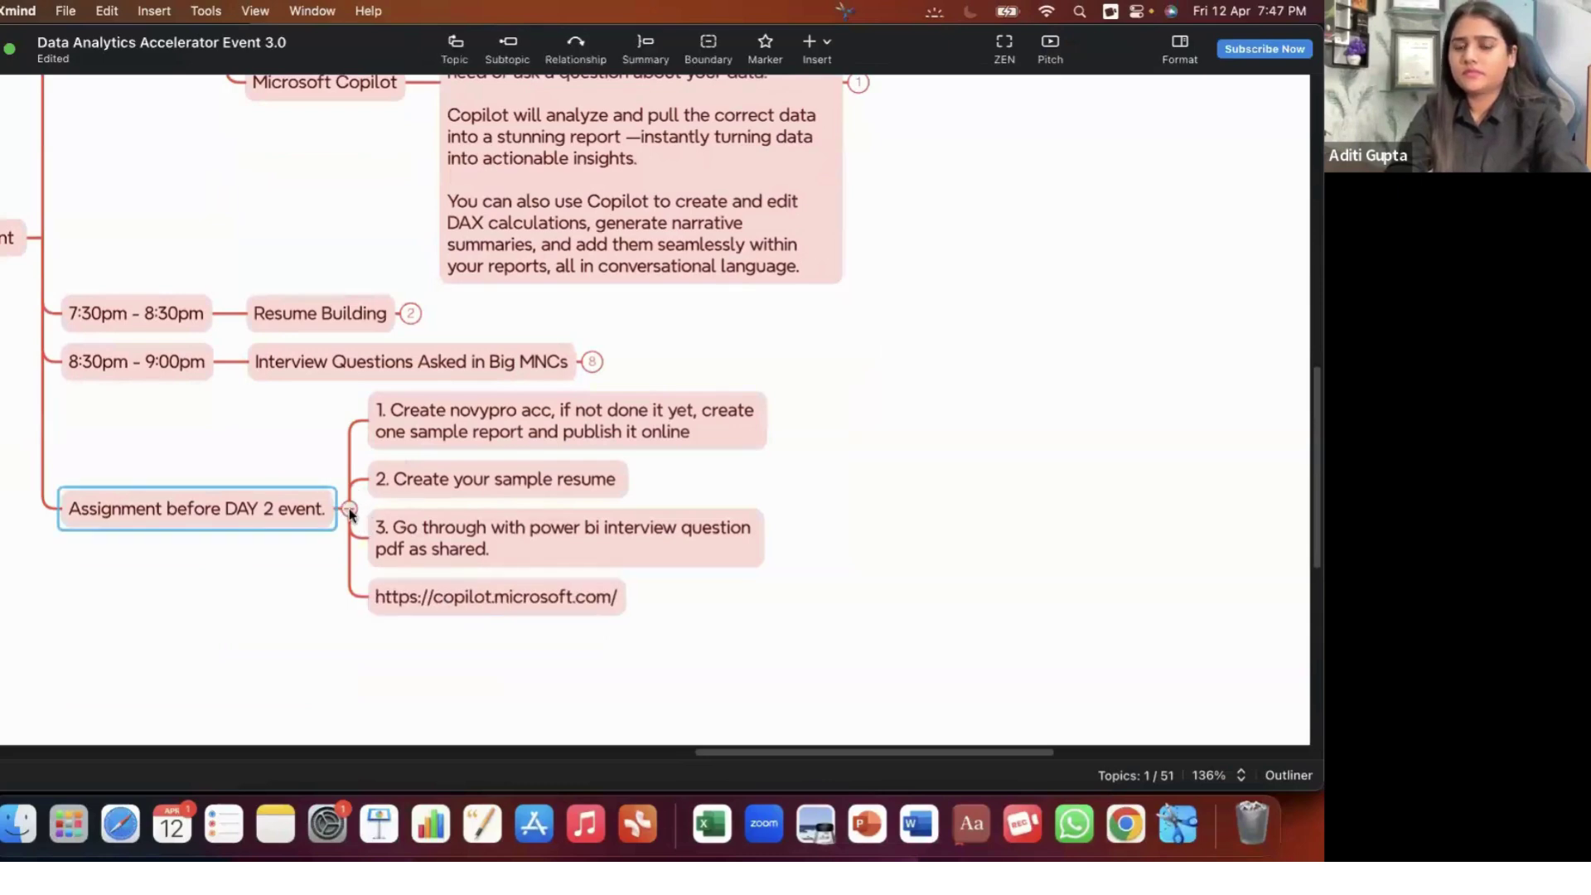
click(348, 515)
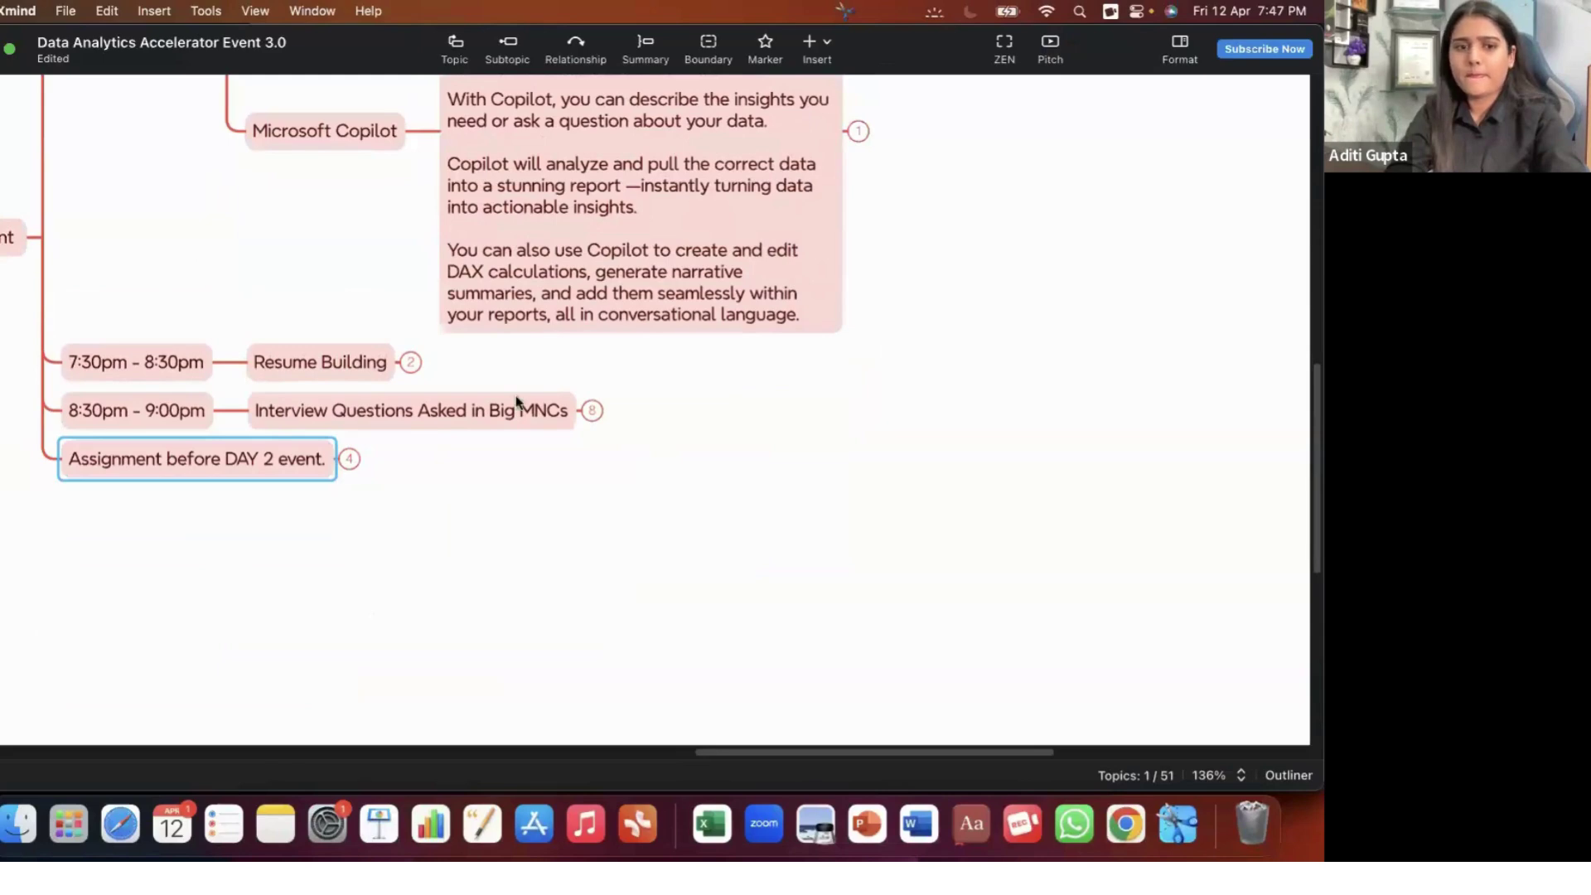
- Expand the "Assignment before DAY 2 event." branch and add the subtopic "Auto report in power bi service" to it
click(349, 459)
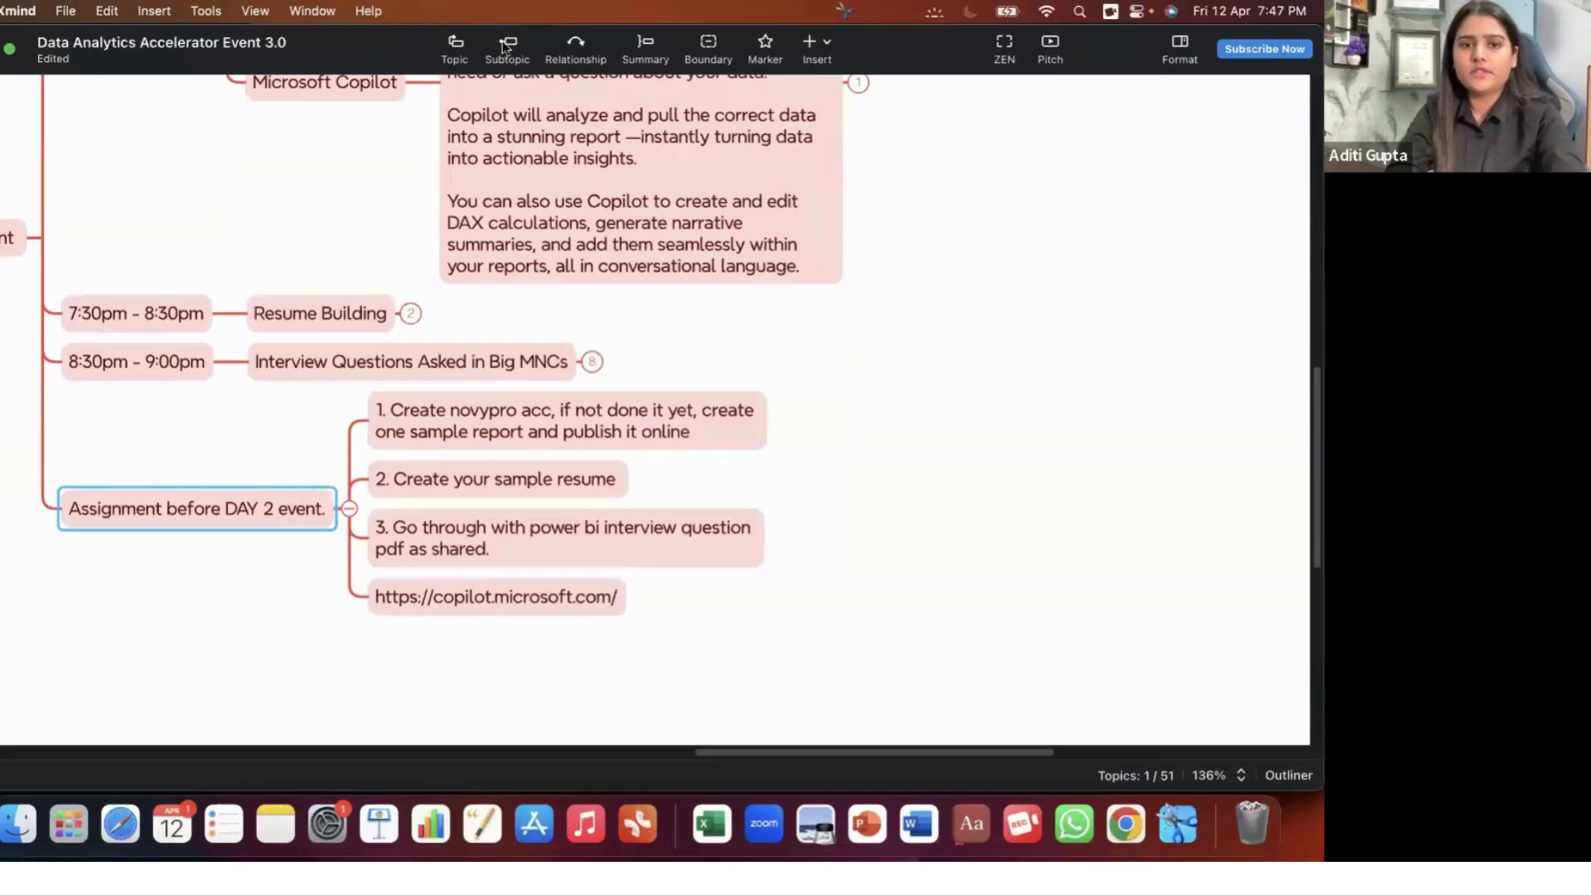
key(Tab)
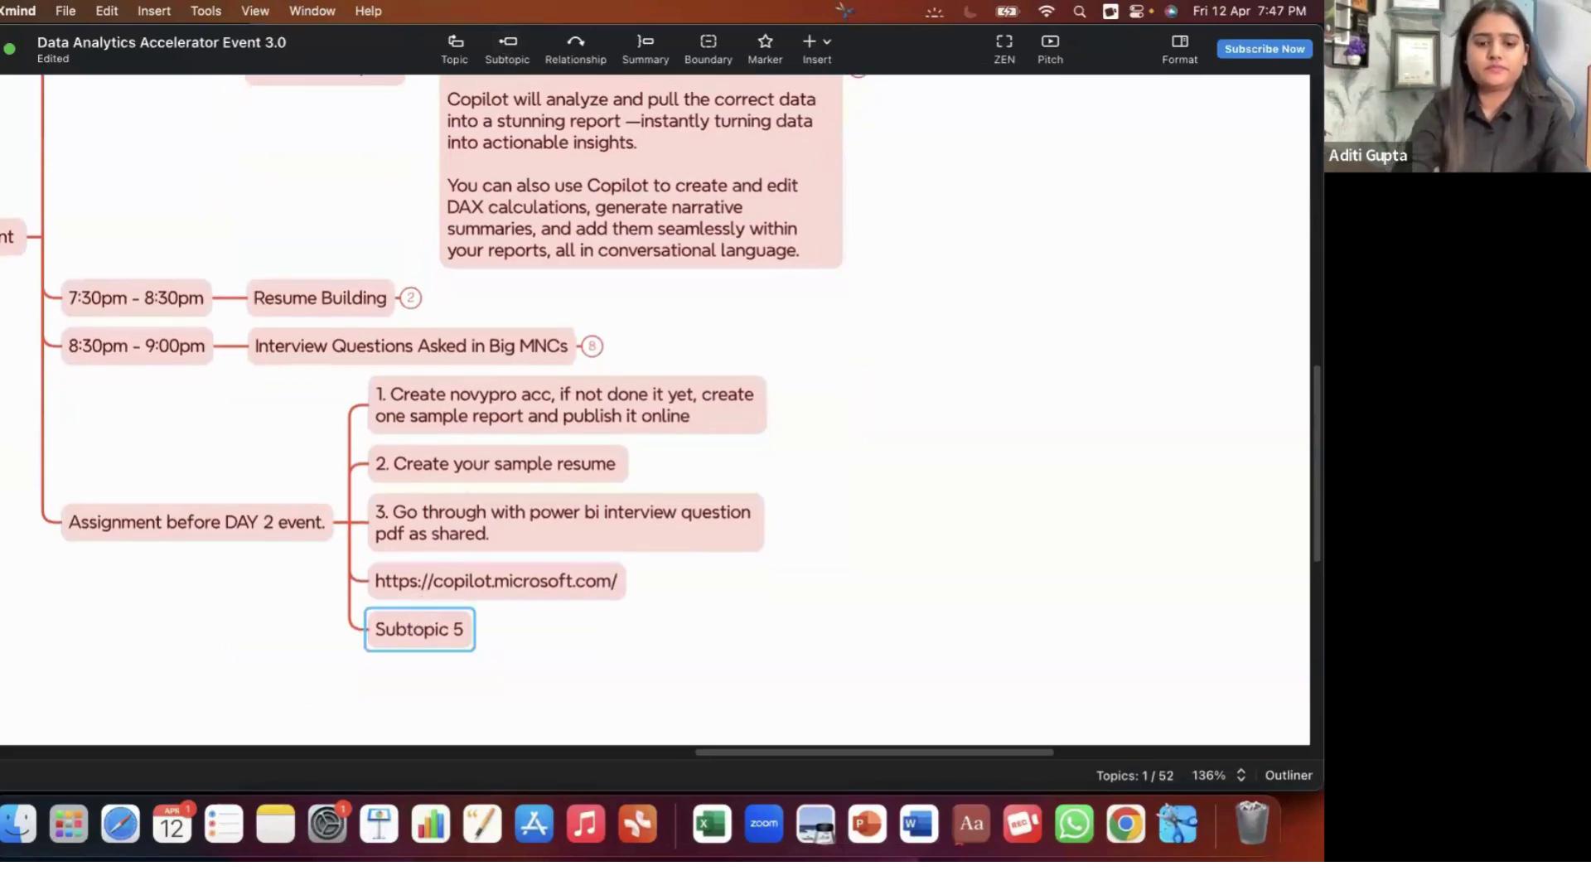
text(aUTO )
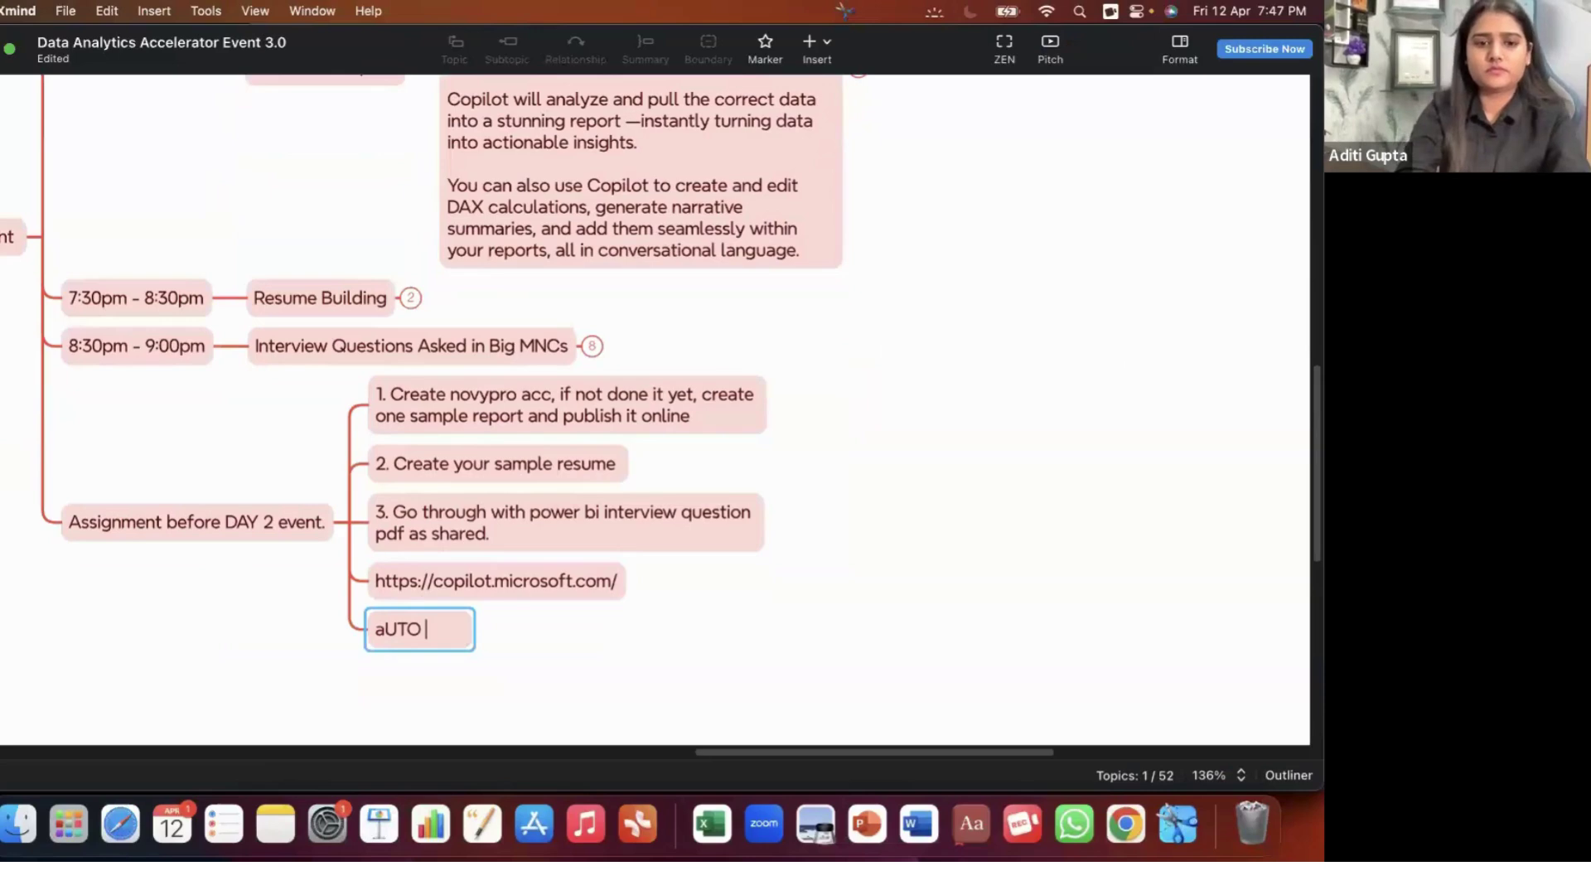
text(REPO)
key(BackSpace)
key(BackSpace)
key(BackSpace)
key(BackSpace)
key(BackSpace)
key(BackSpace)
key(BackSpace)
key(BackSpace)
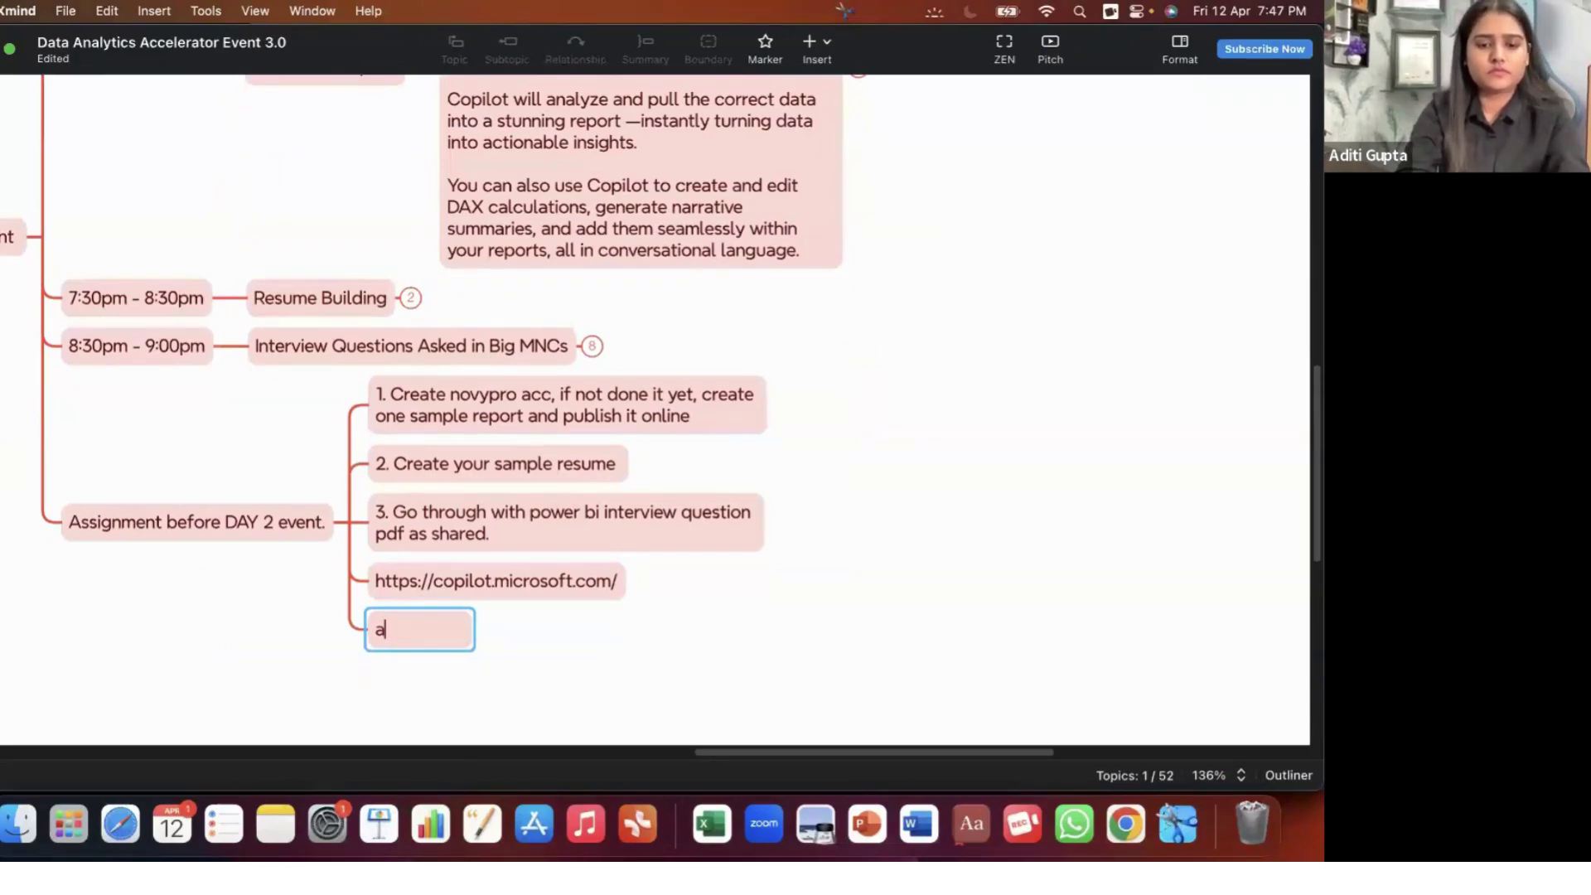
key(BackSpace)
text(A)
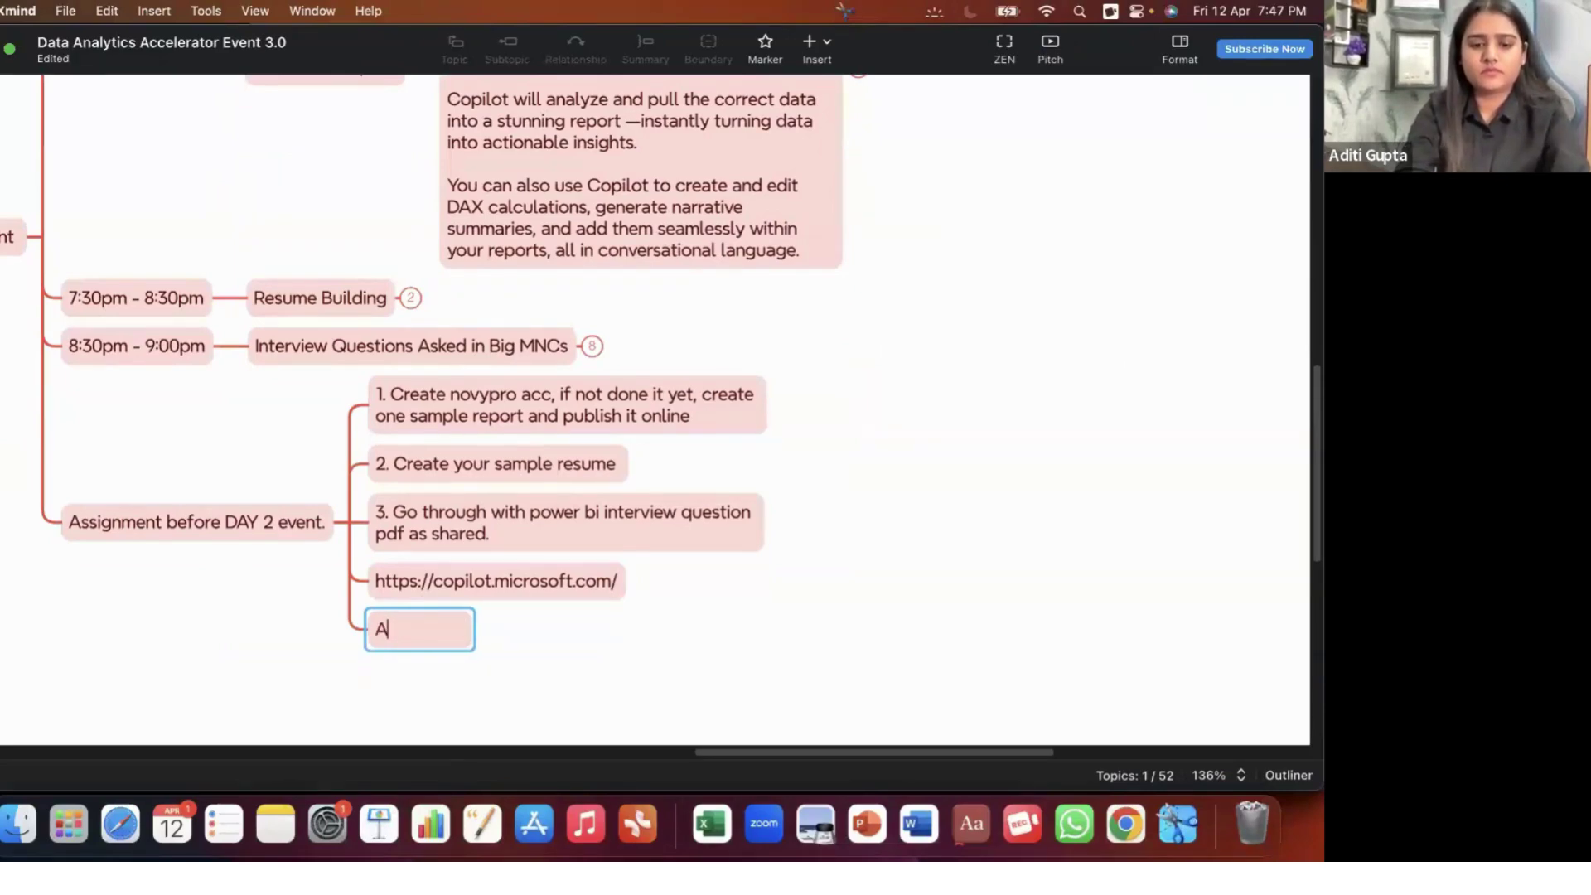
text(uto report in)
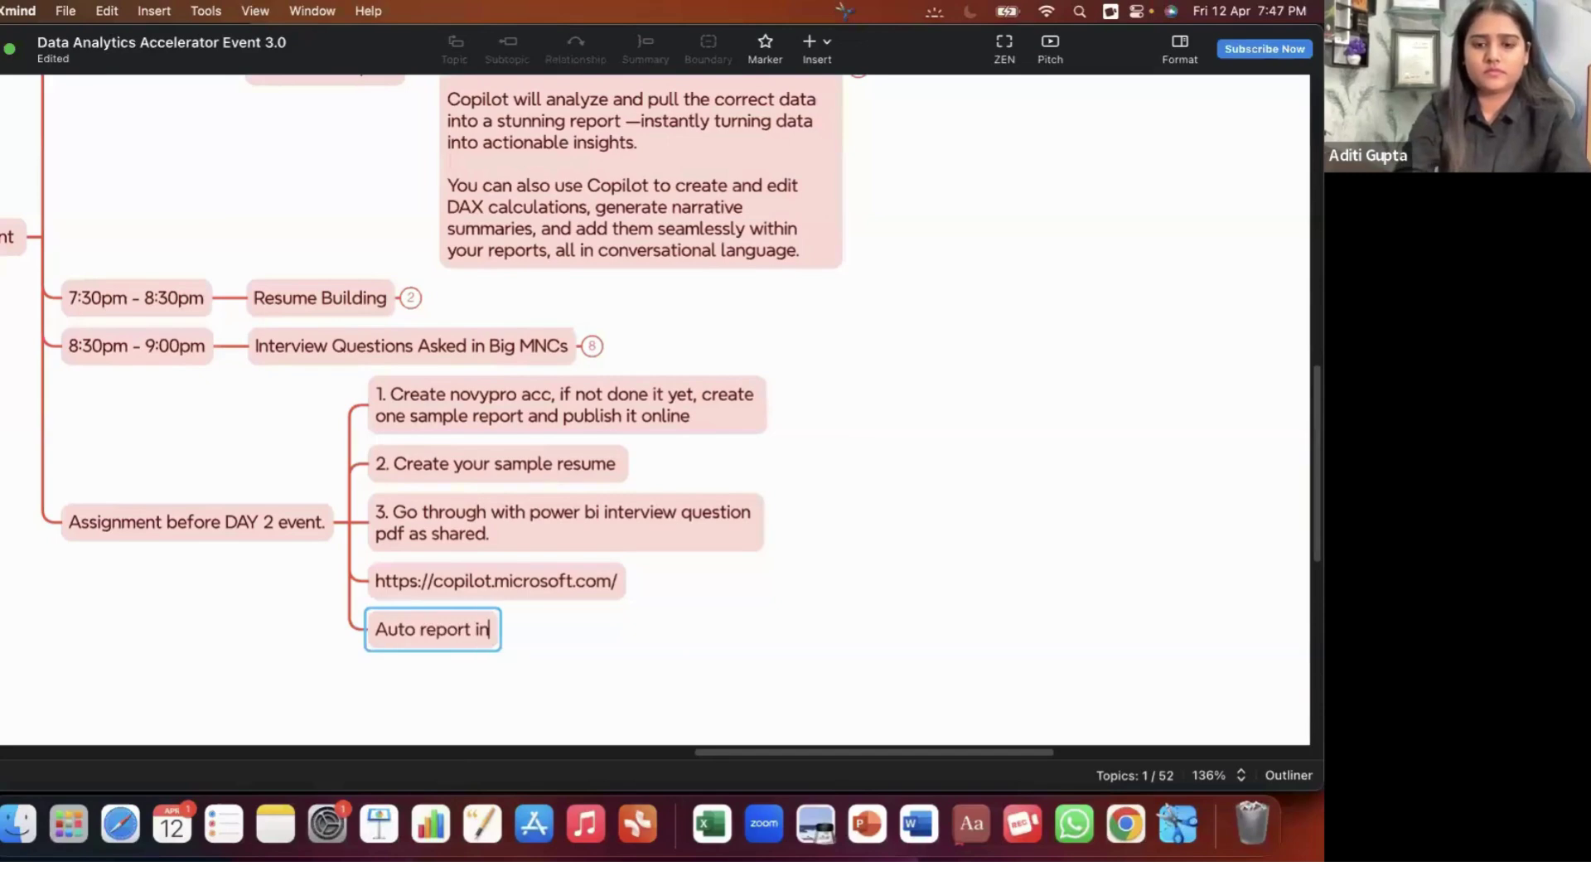
text( power )
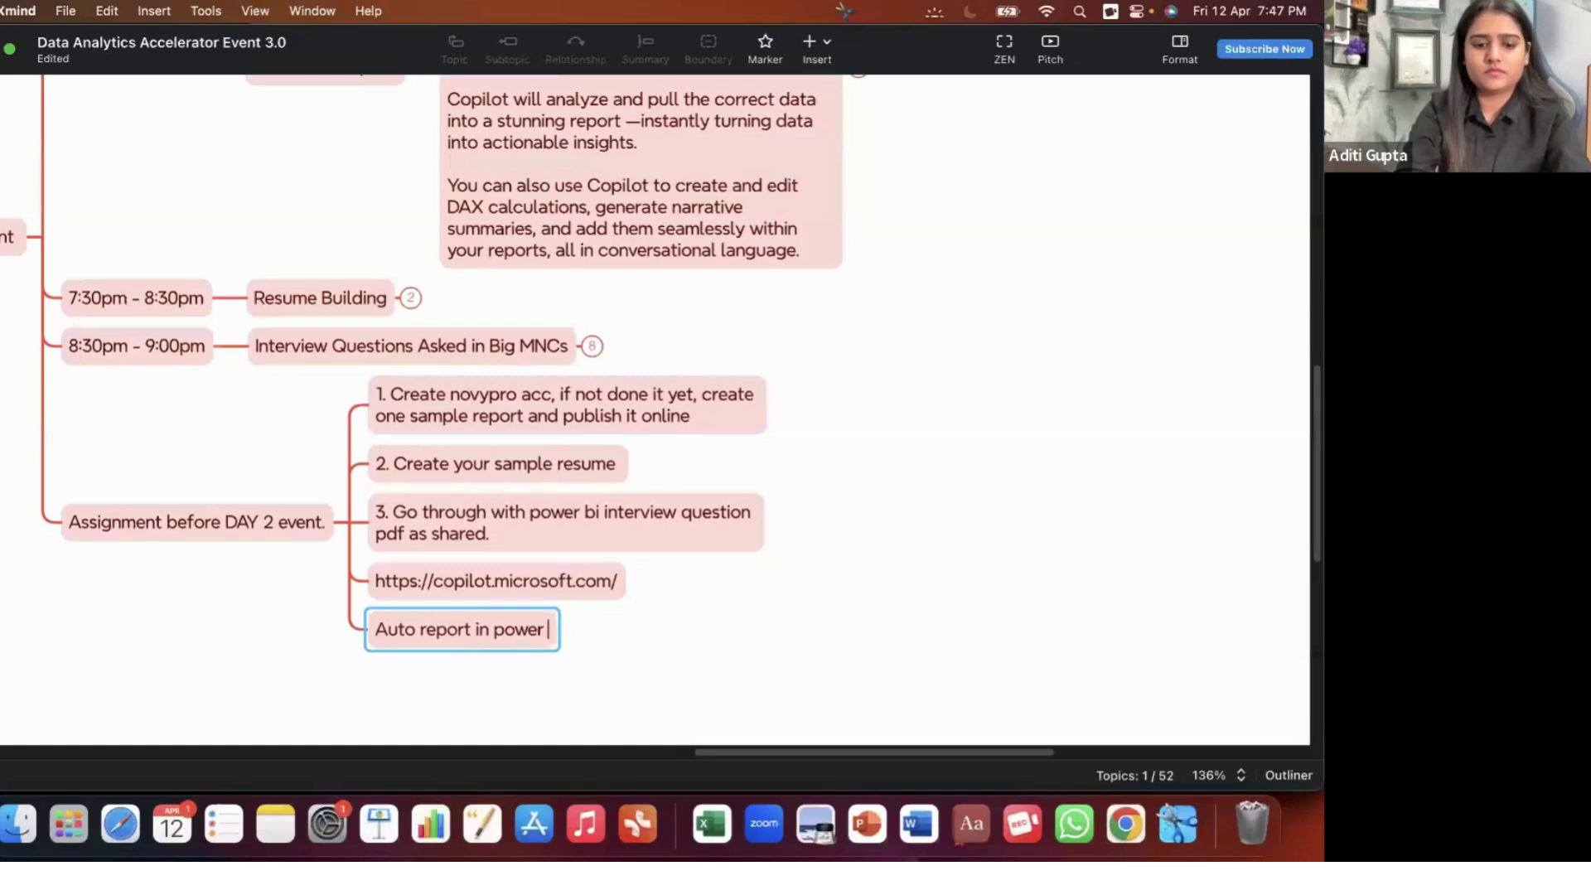
text(bi service)
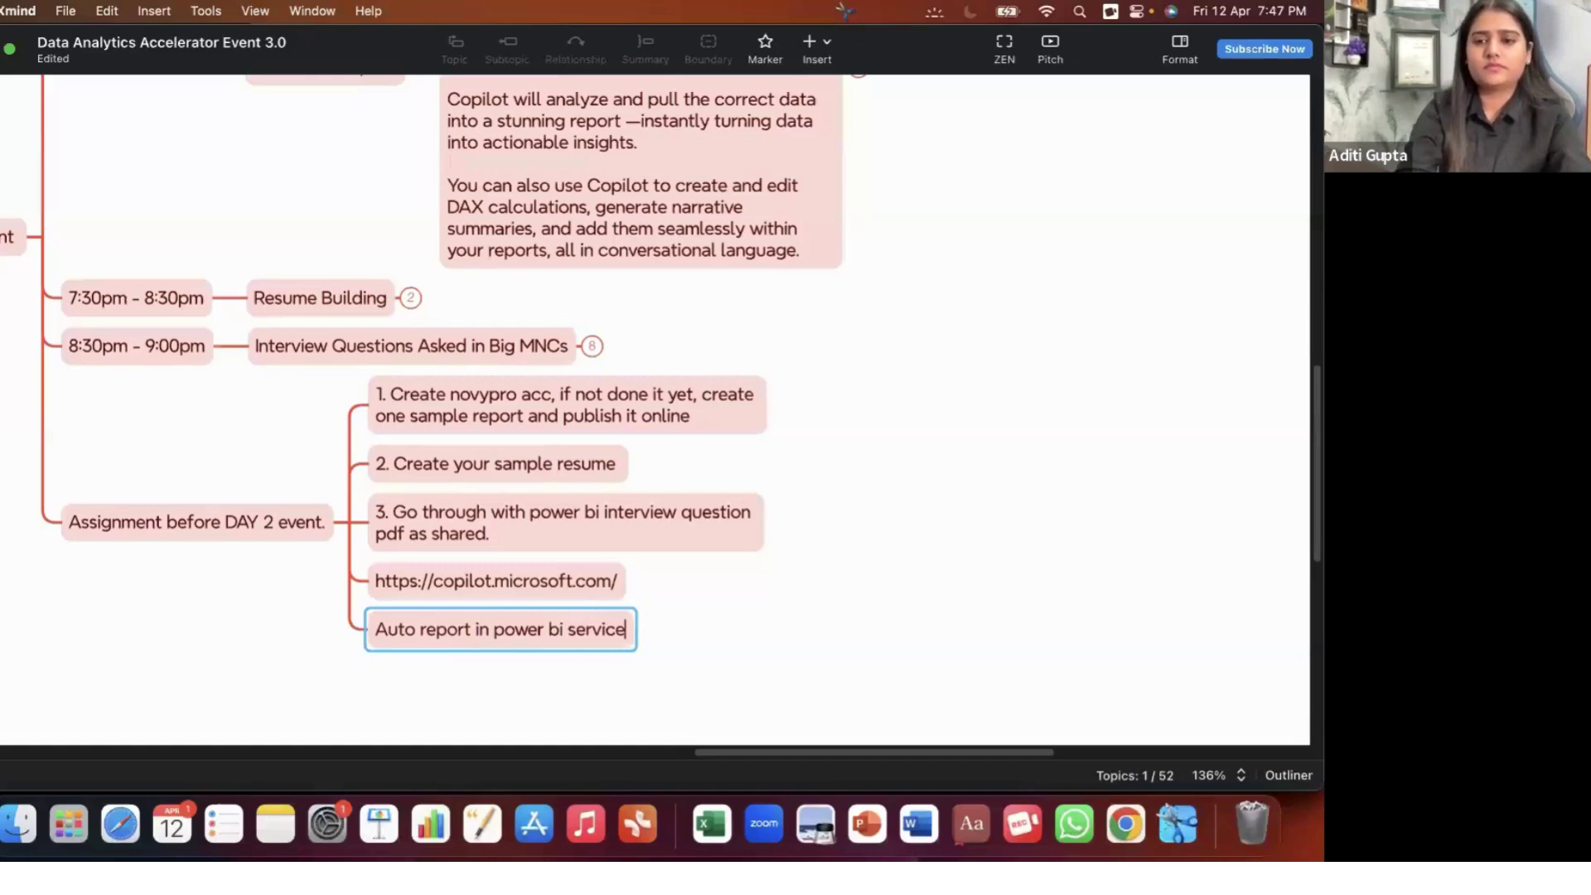
key(Return)
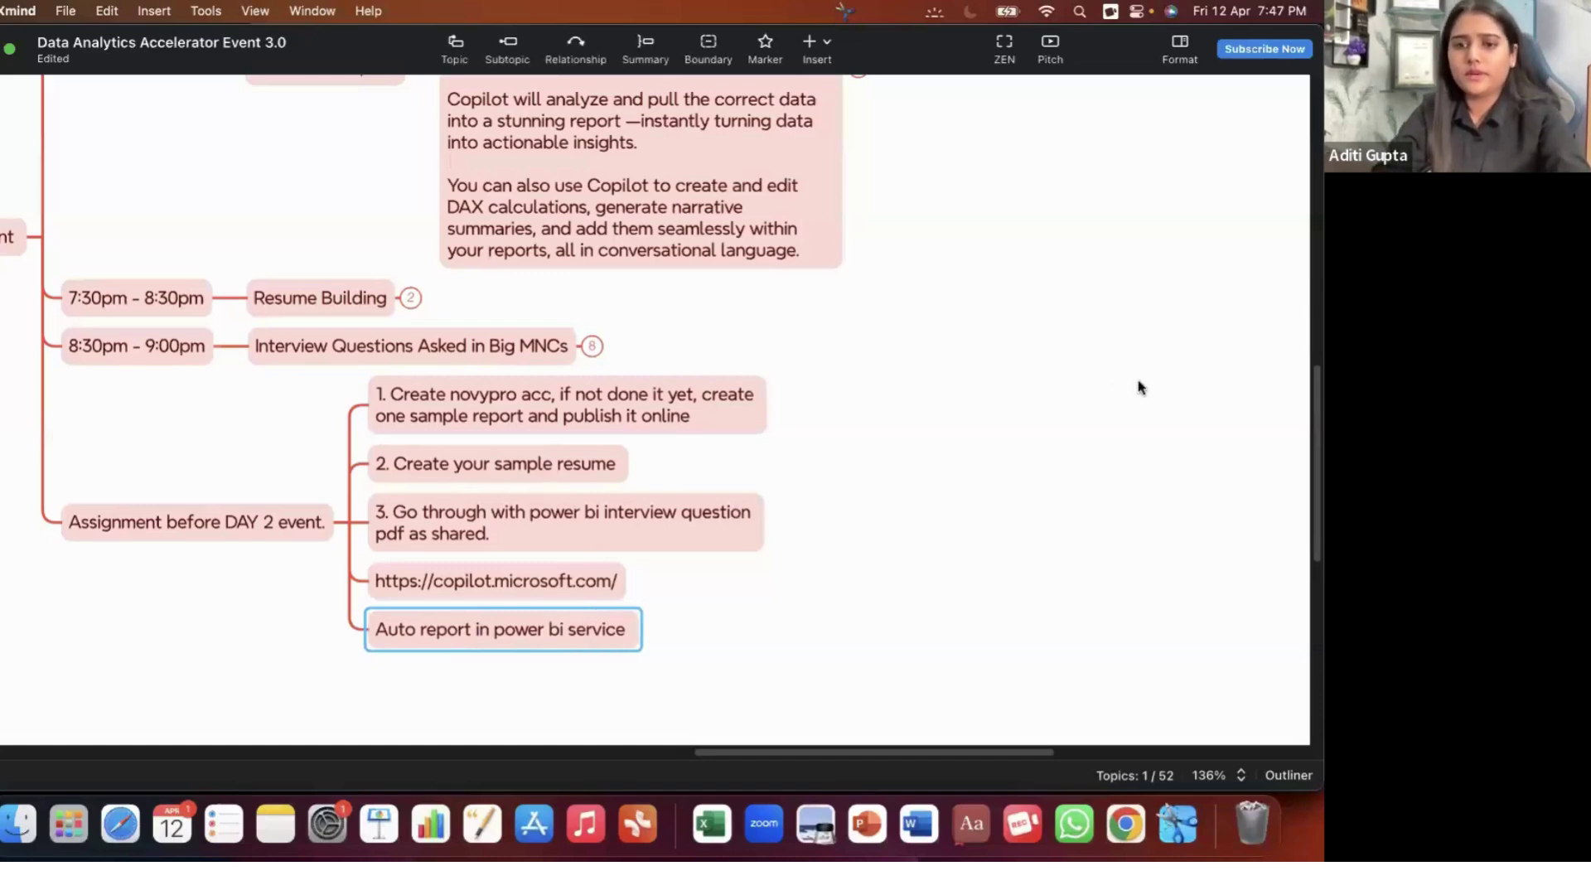
- Switch to the Copilot page in Chrome and review its answer on Microsoft Fabric versus Power BI
key(ctrl+Up)
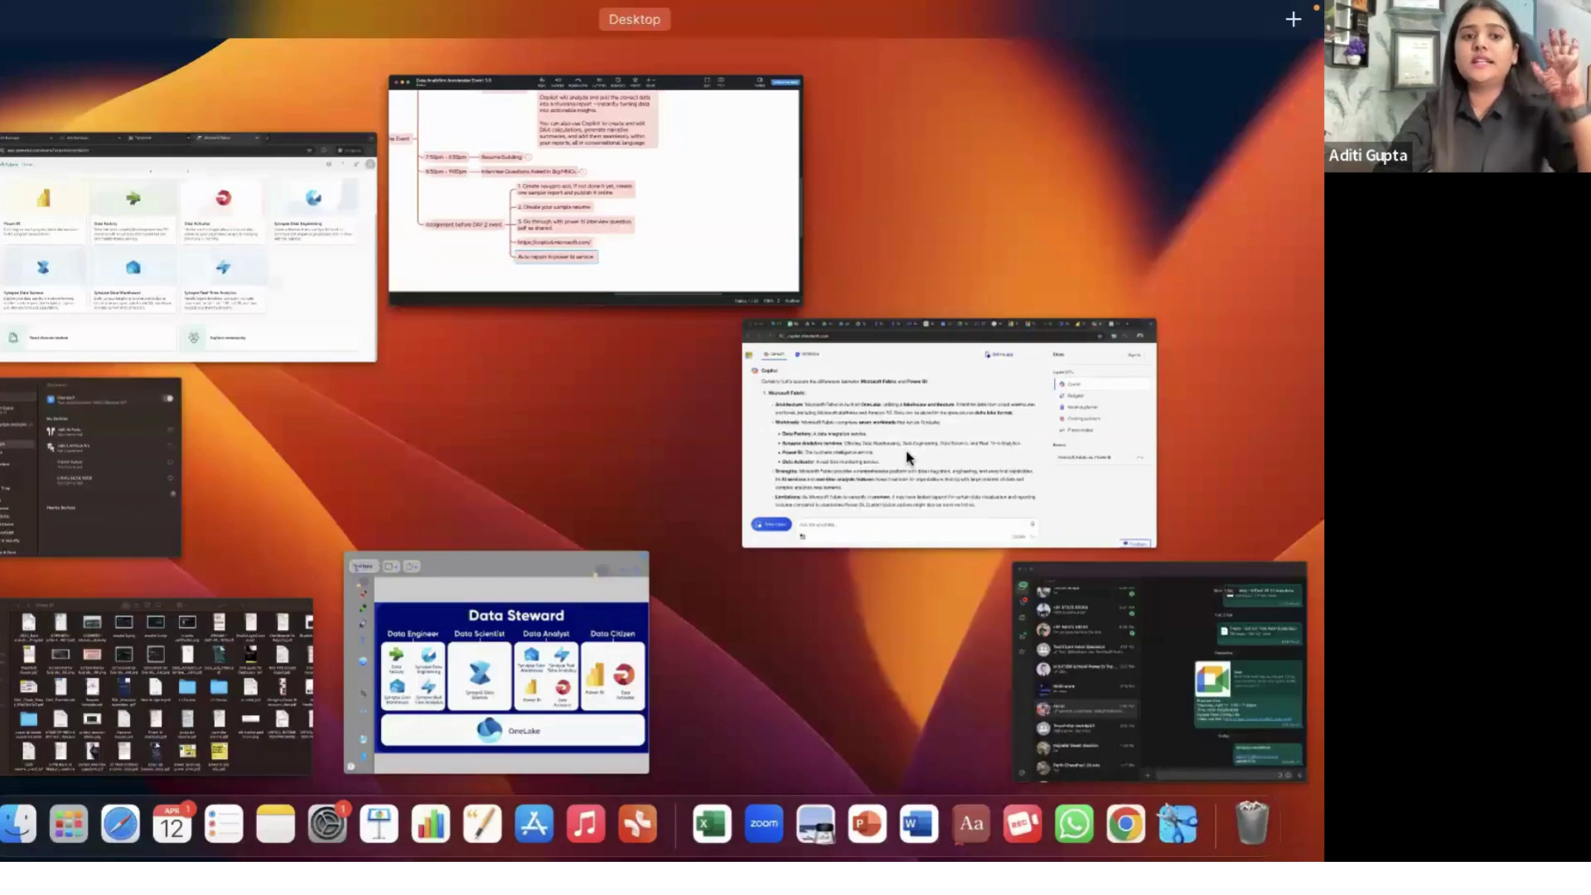
click(908, 458)
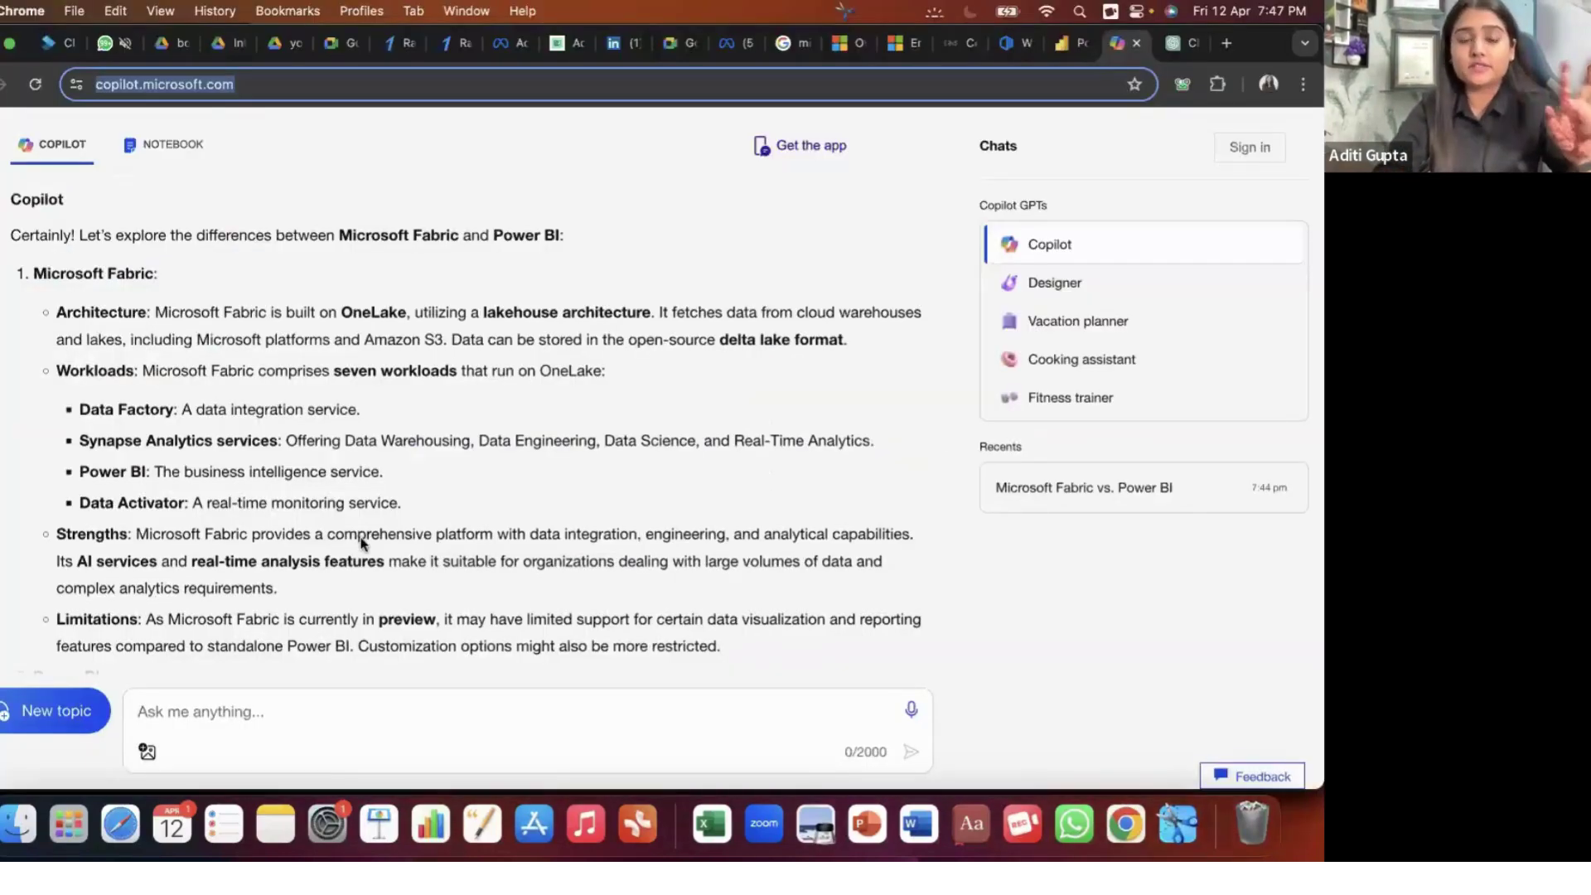
scroll(360, 543, down, 10)
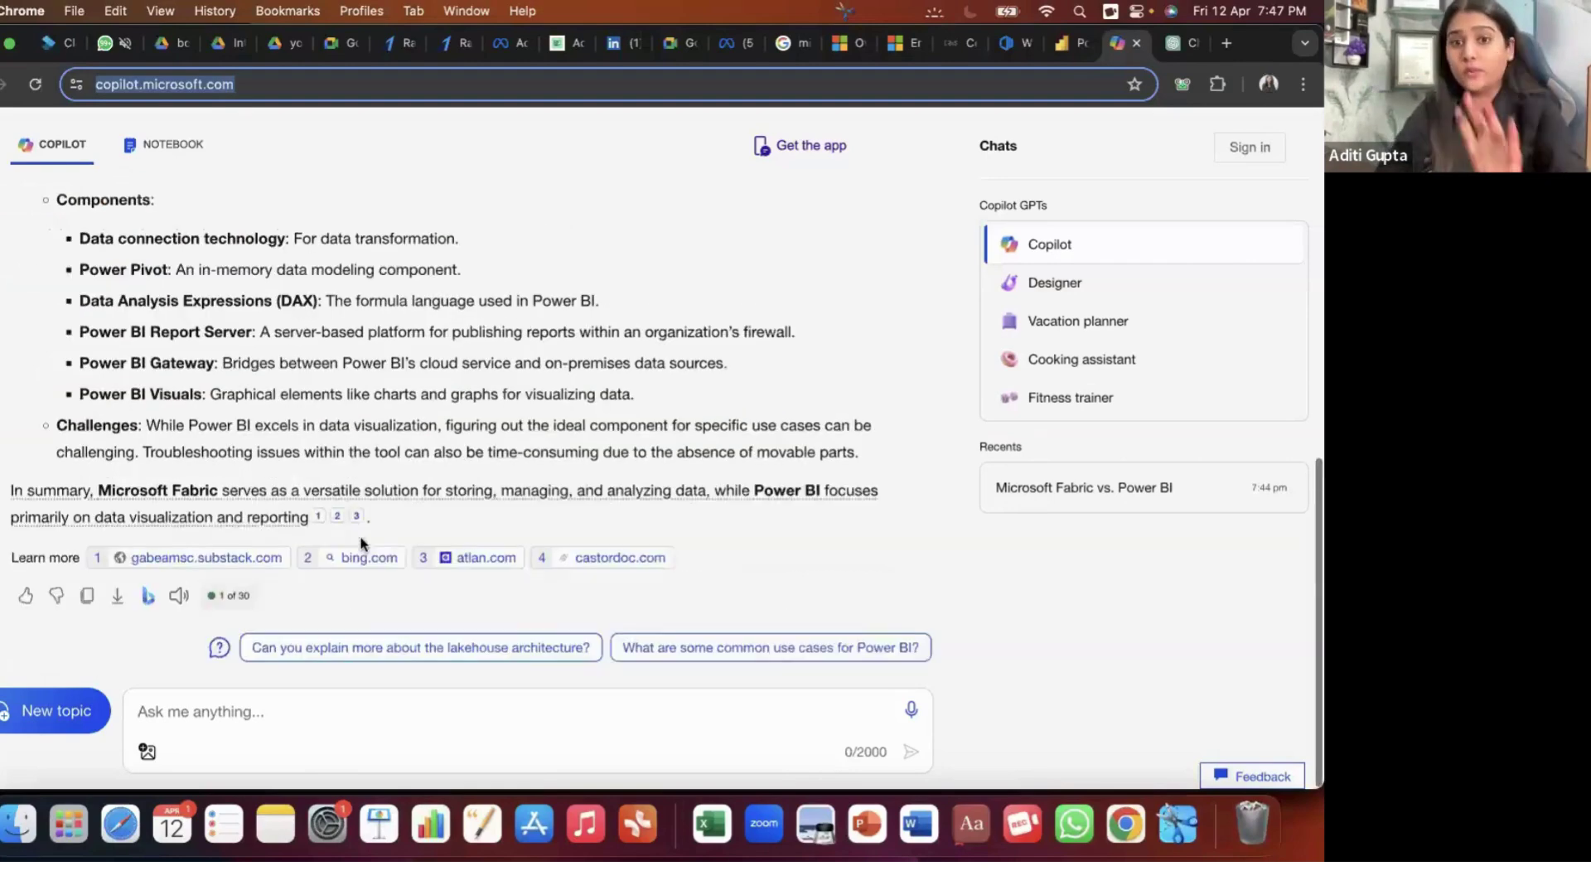
click(301, 84)
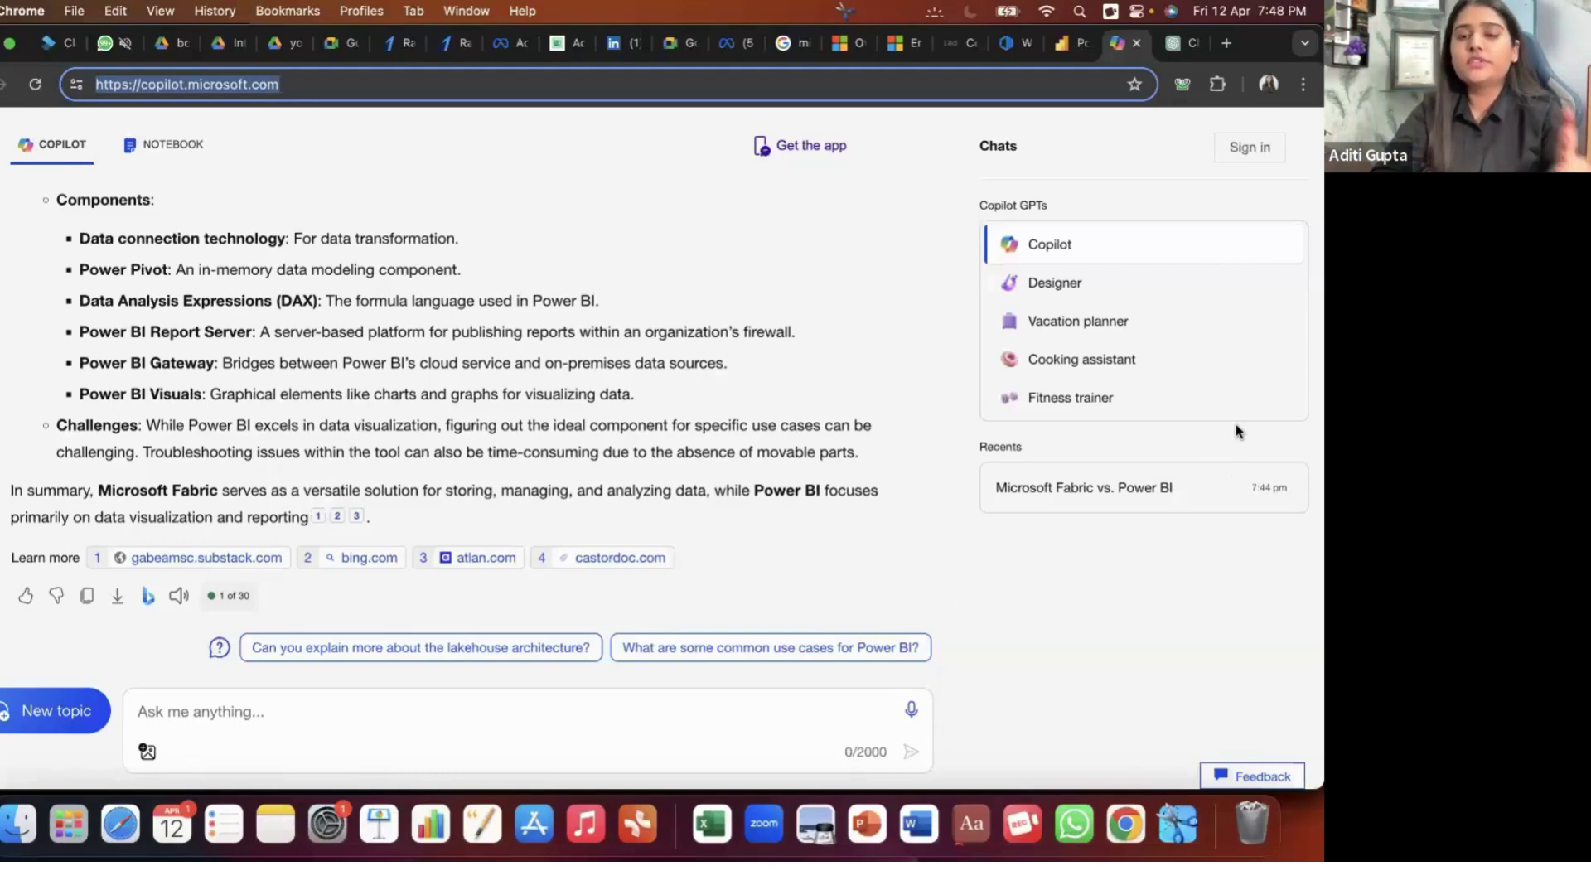
scroll(649, 408, up, 2)
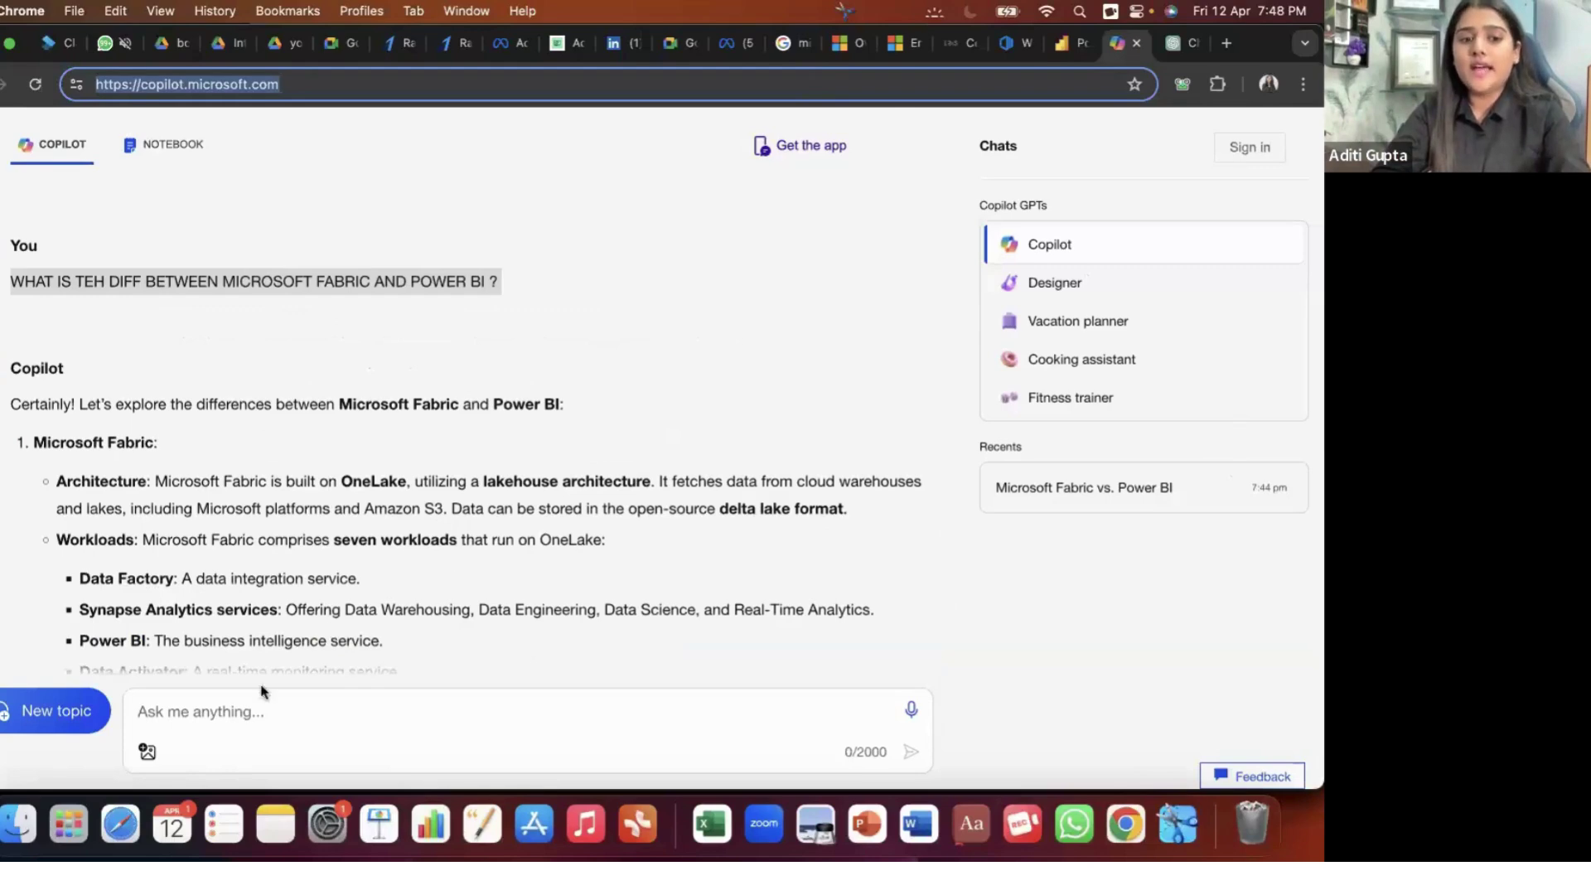
- Ask Copilot "what if i want to calculate year on year sales growth of my product, what is the dax function i can use?"
click(142, 712)
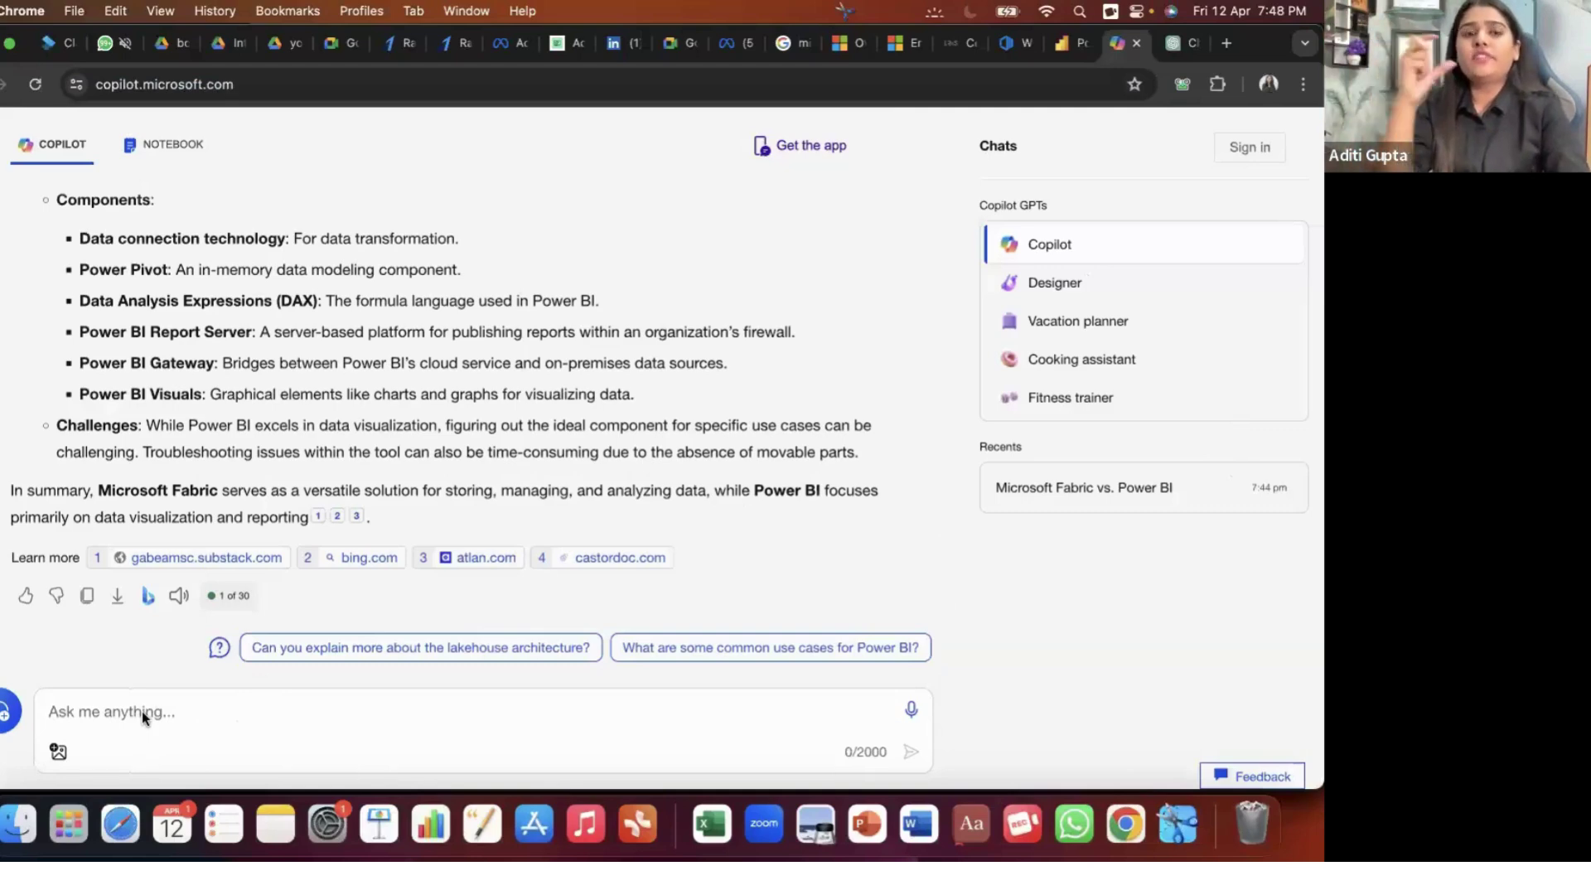
text(what id)
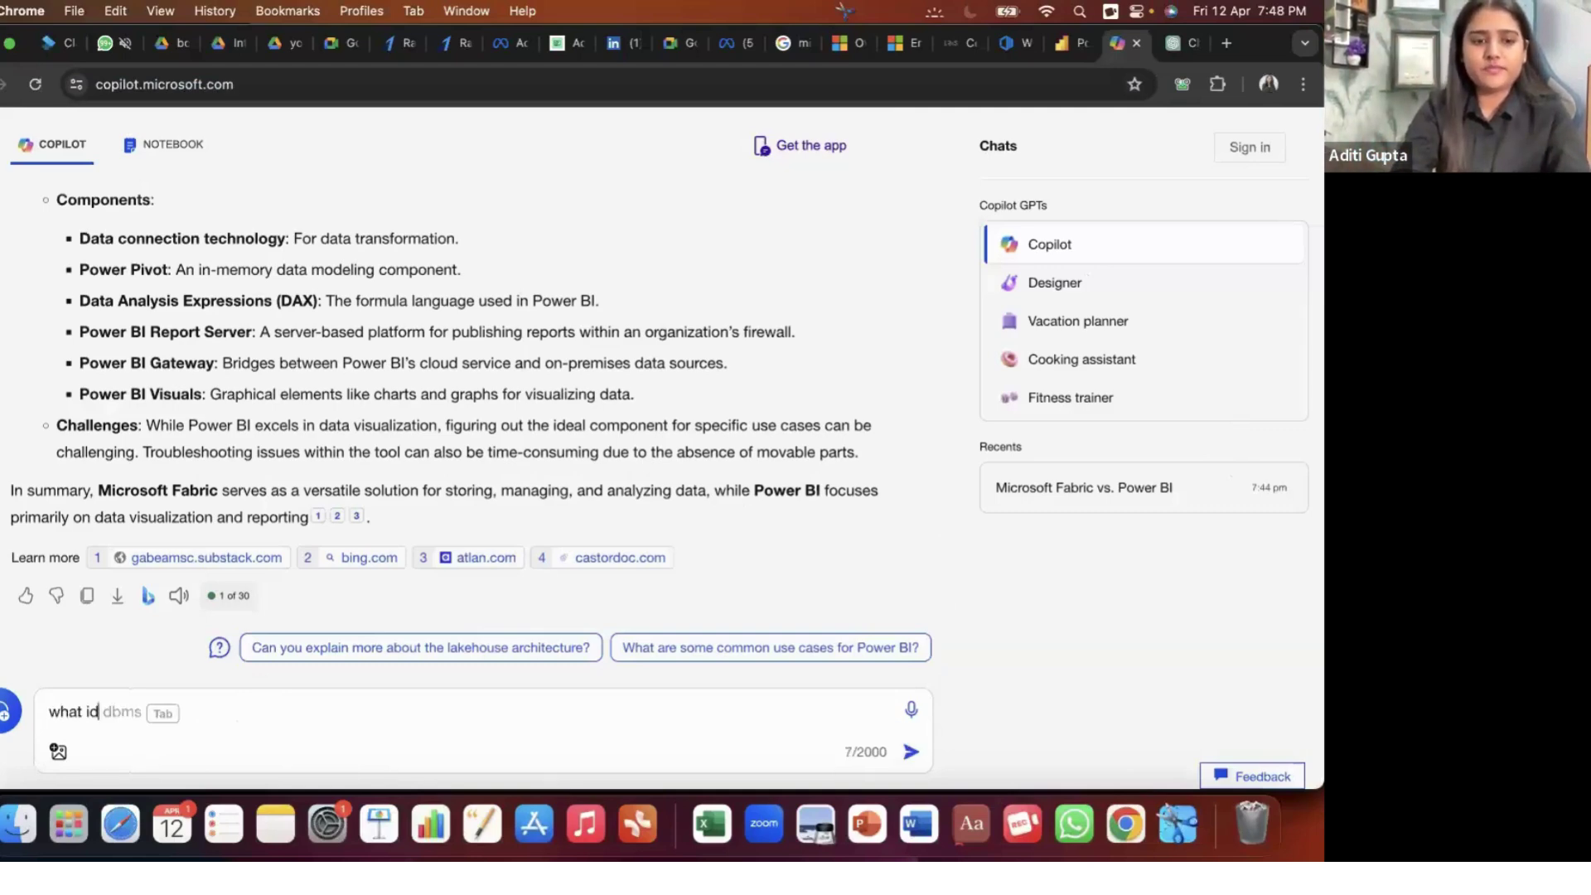
key(BackSpace)
text(f i want t)
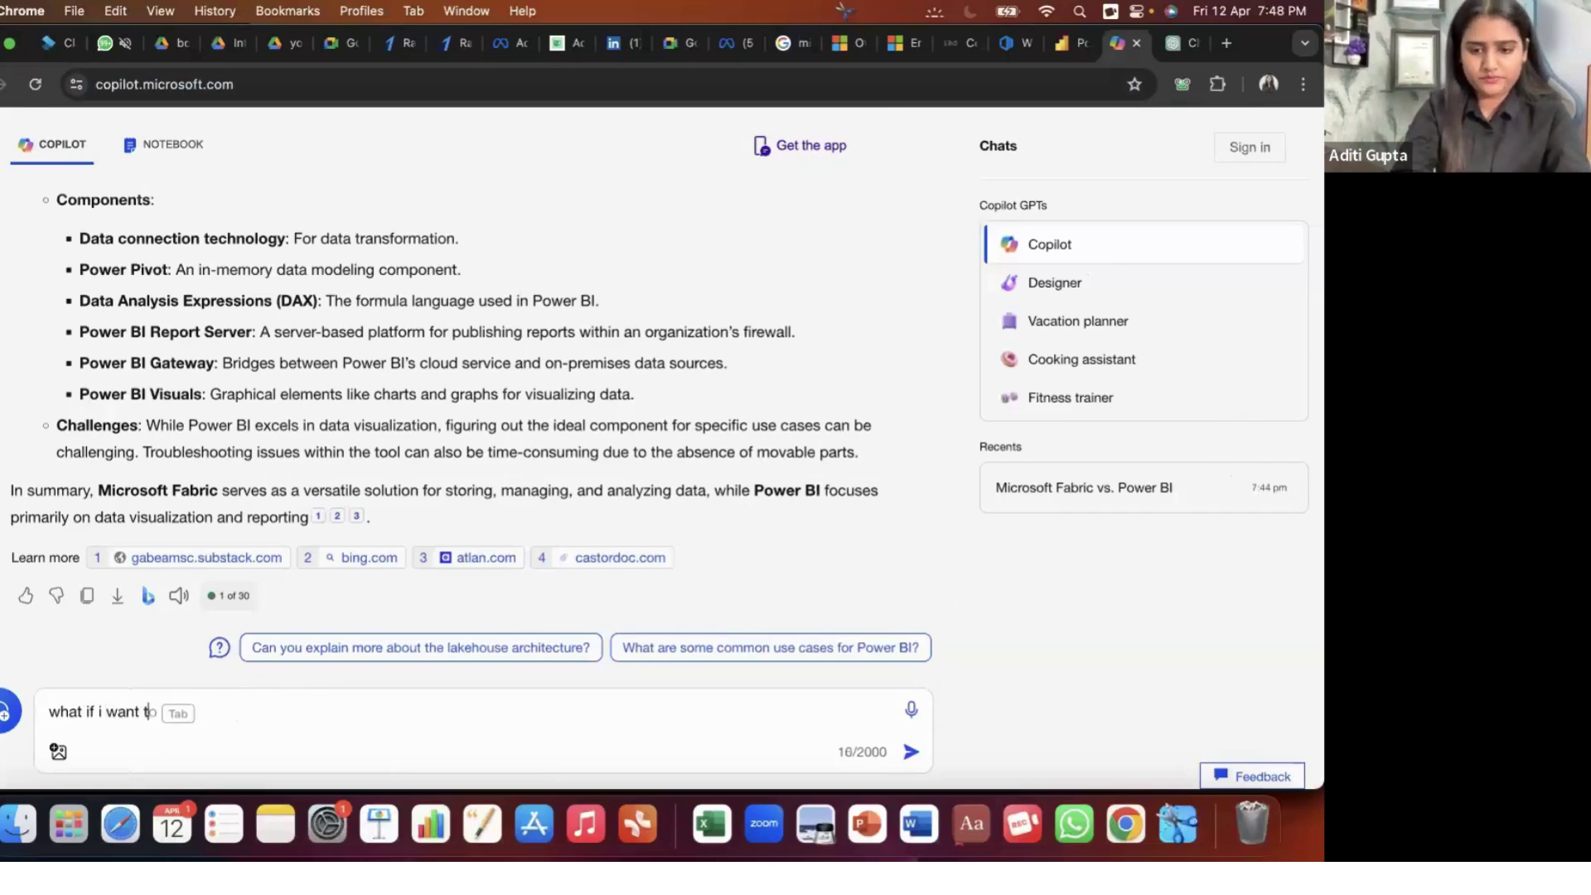
text(o calculate year on )
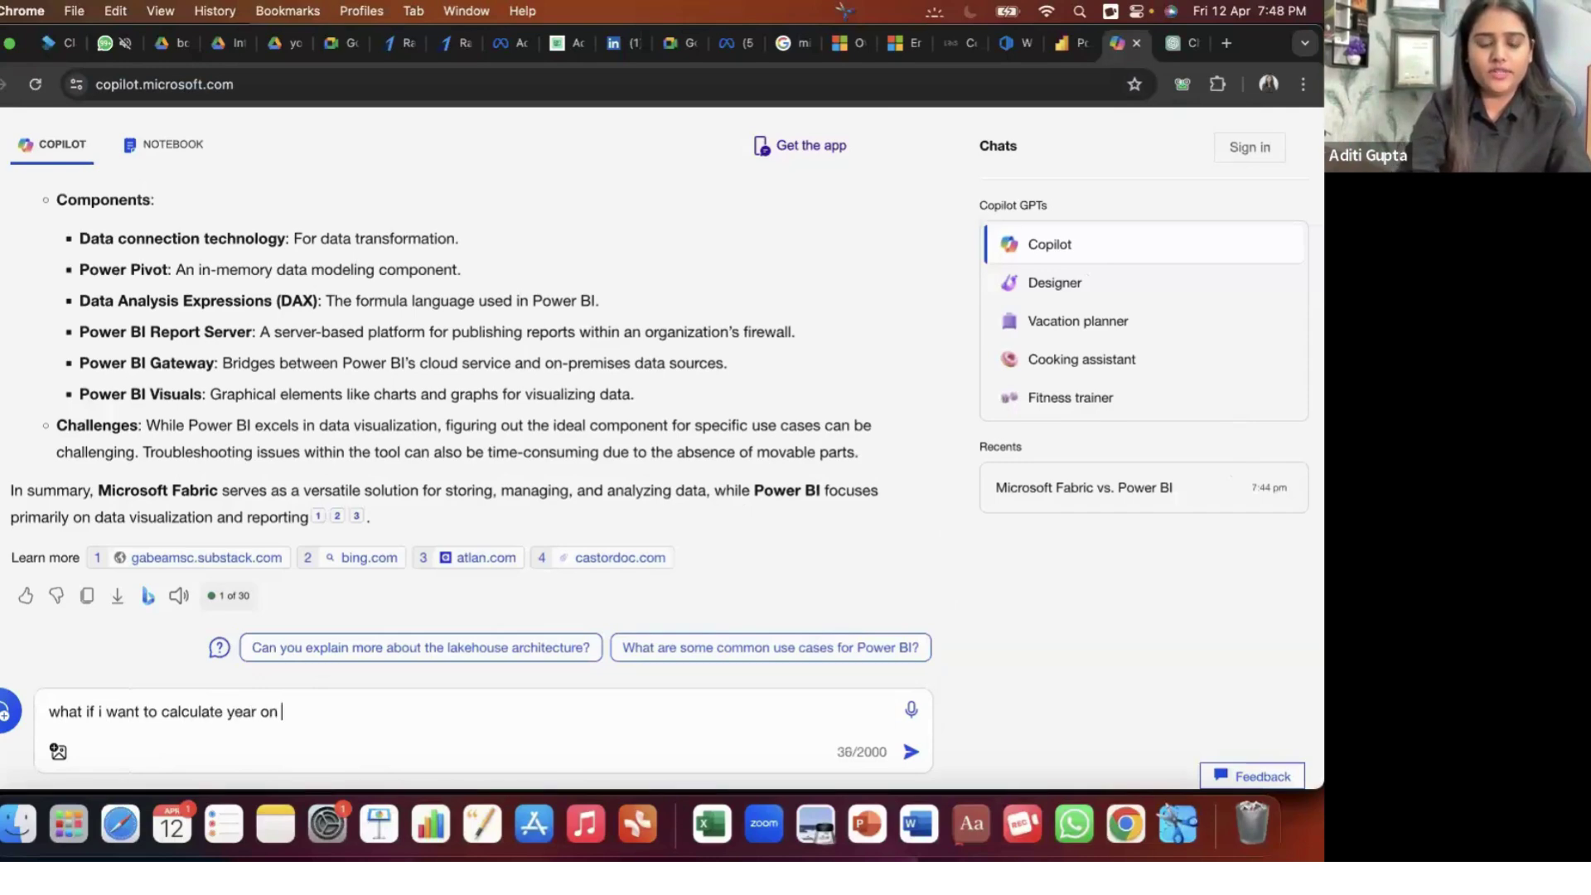
text(year sales )
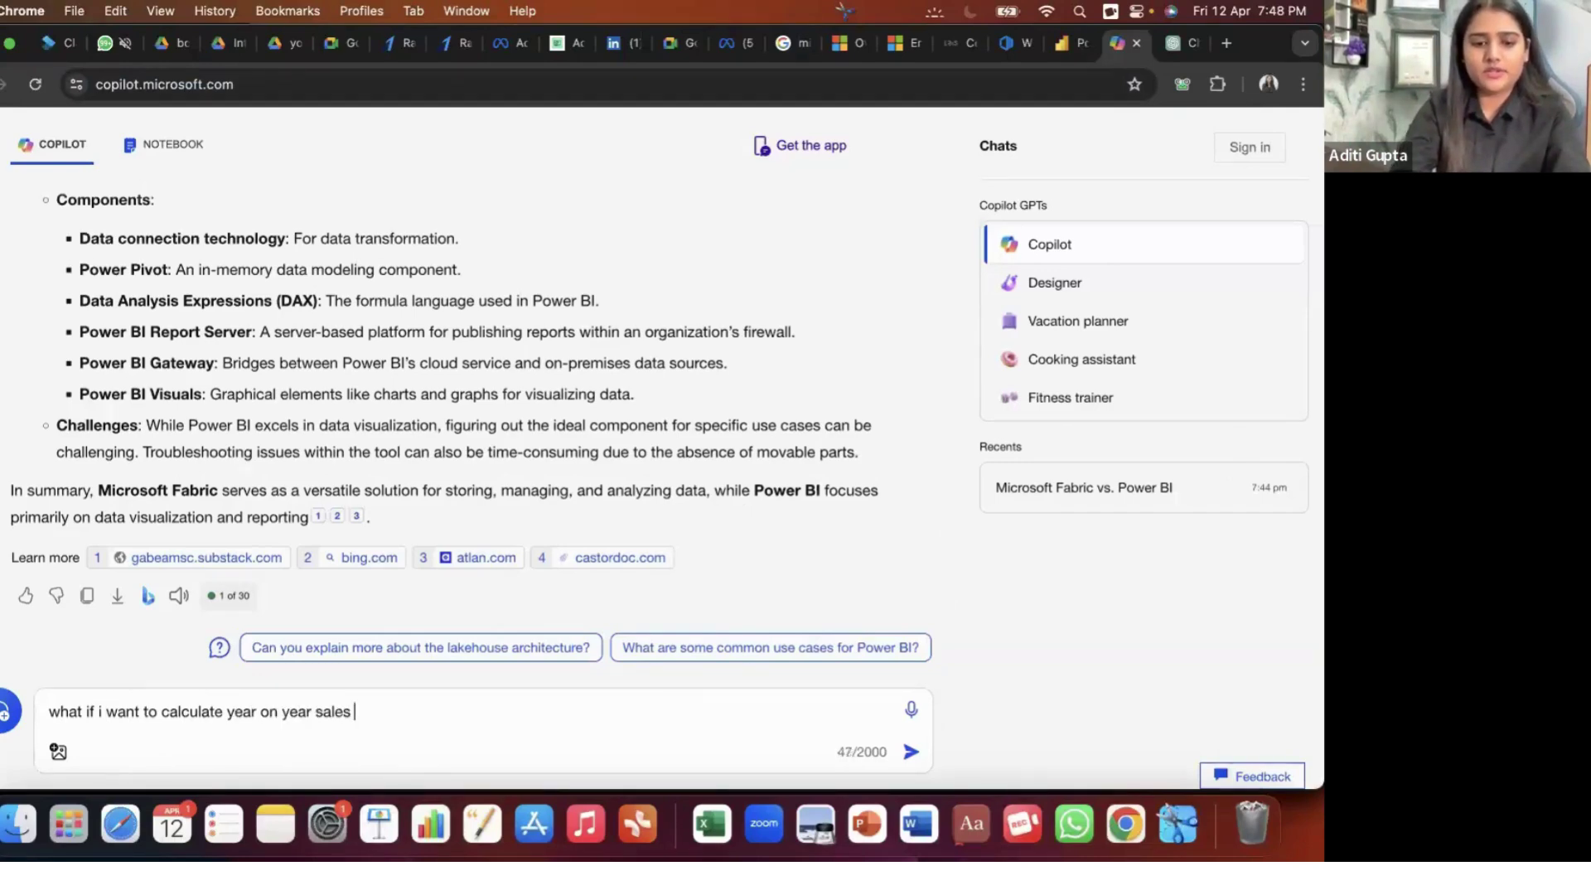
text(growth o)
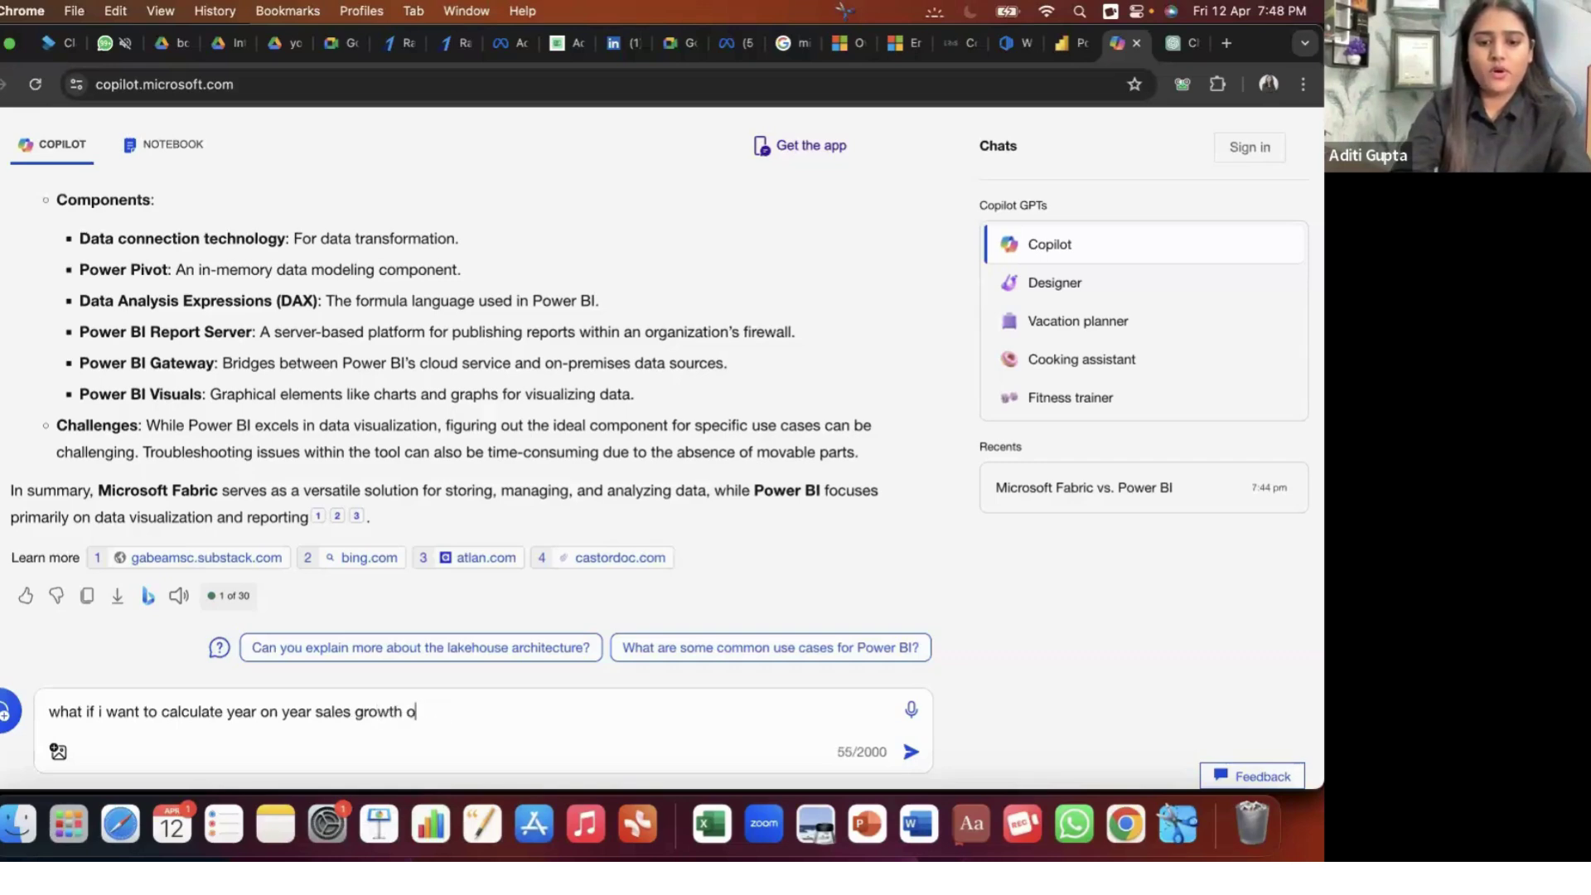
text(f my)
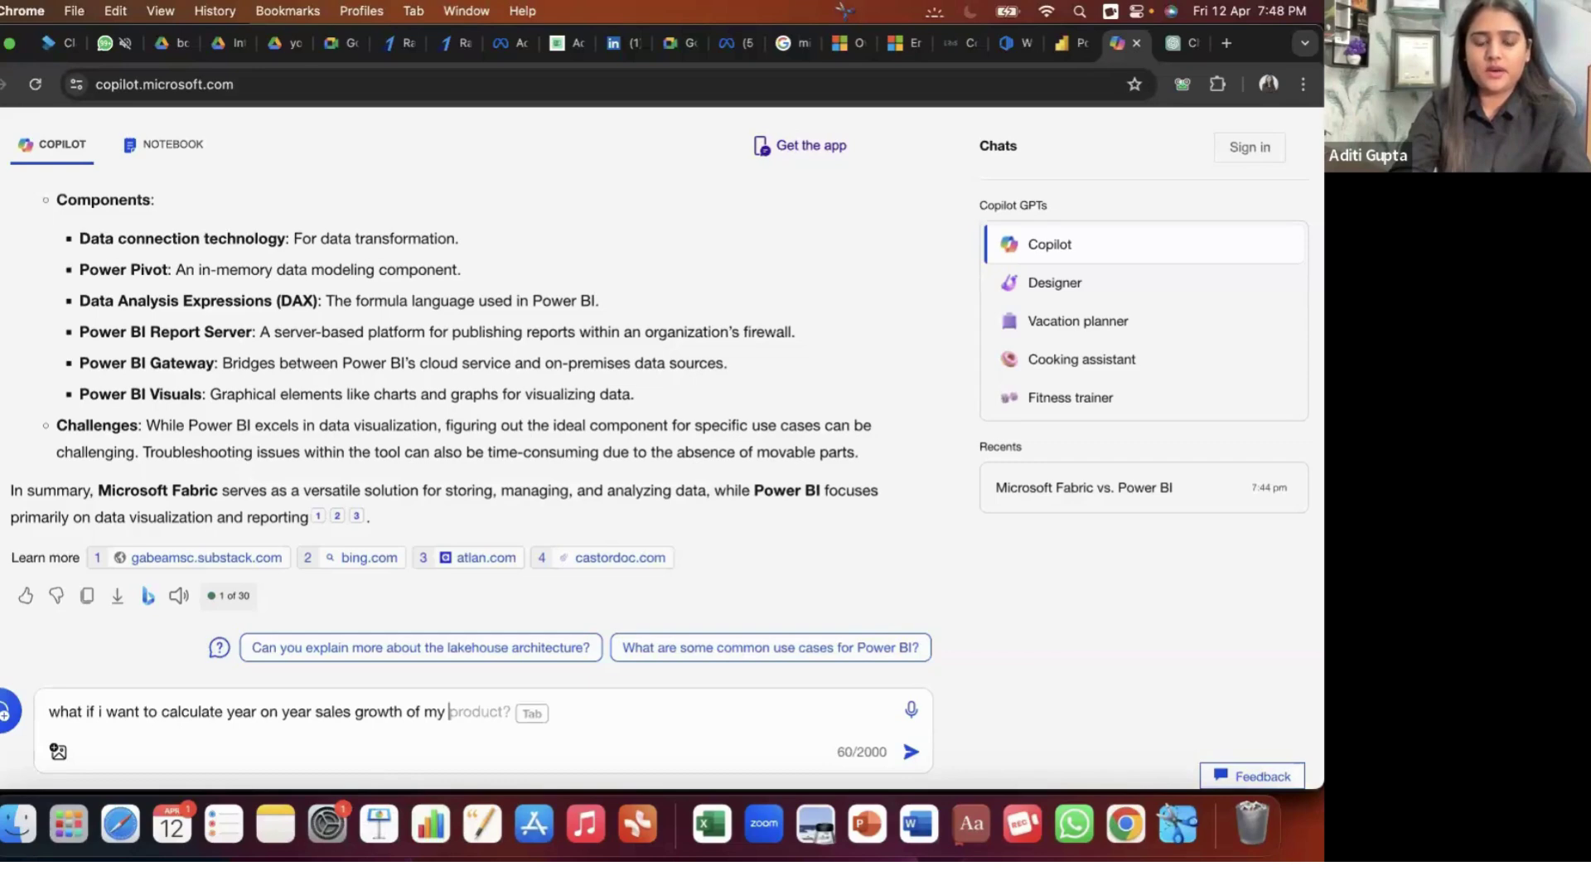
text( pro)
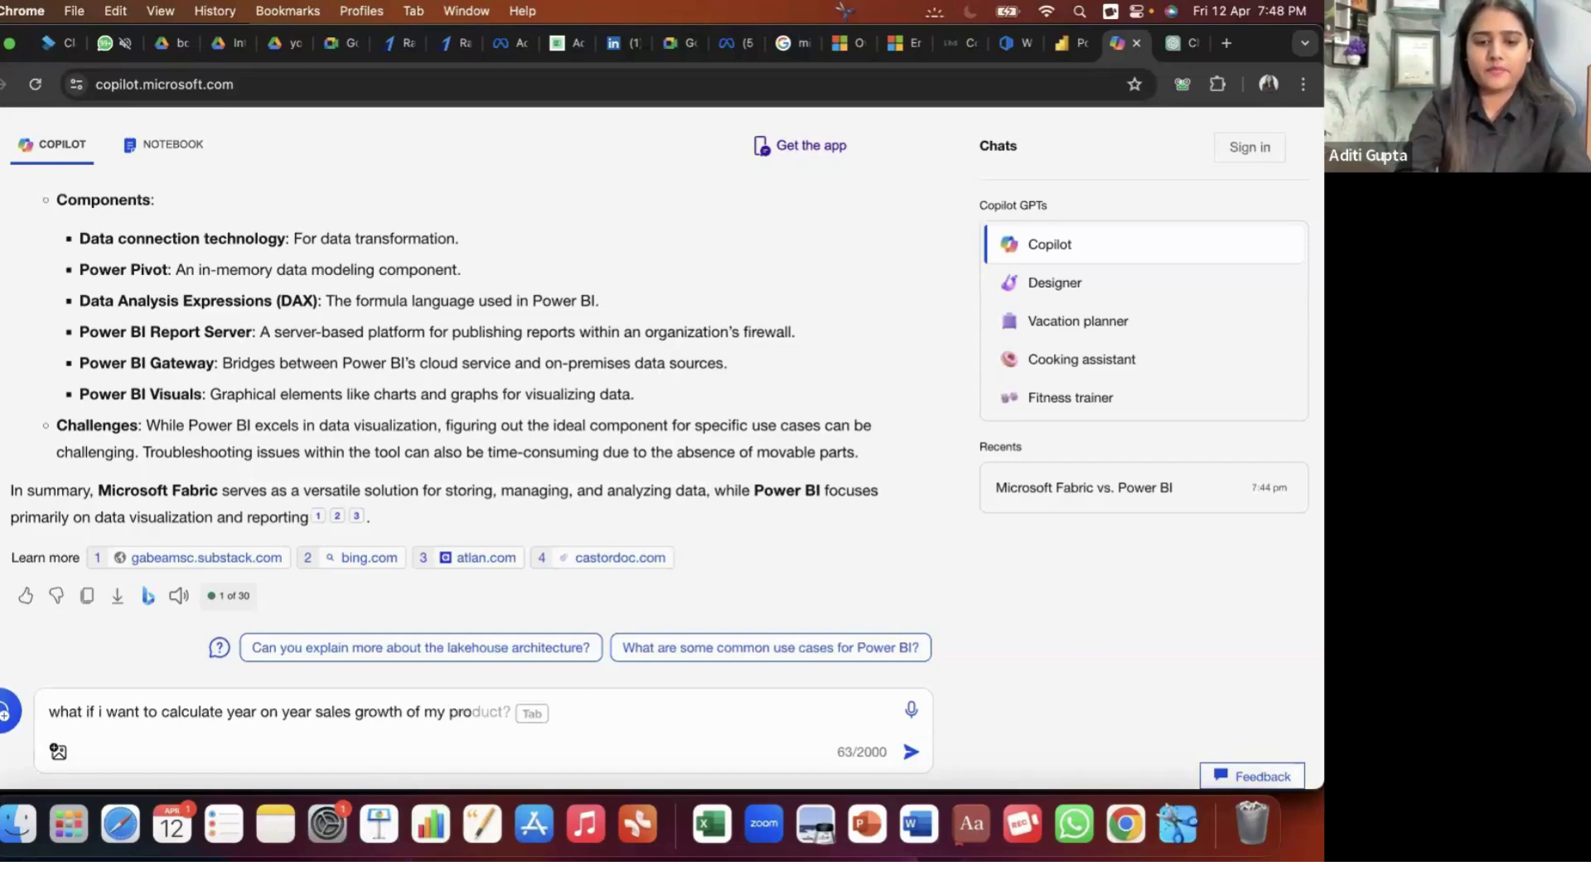
text(duct)
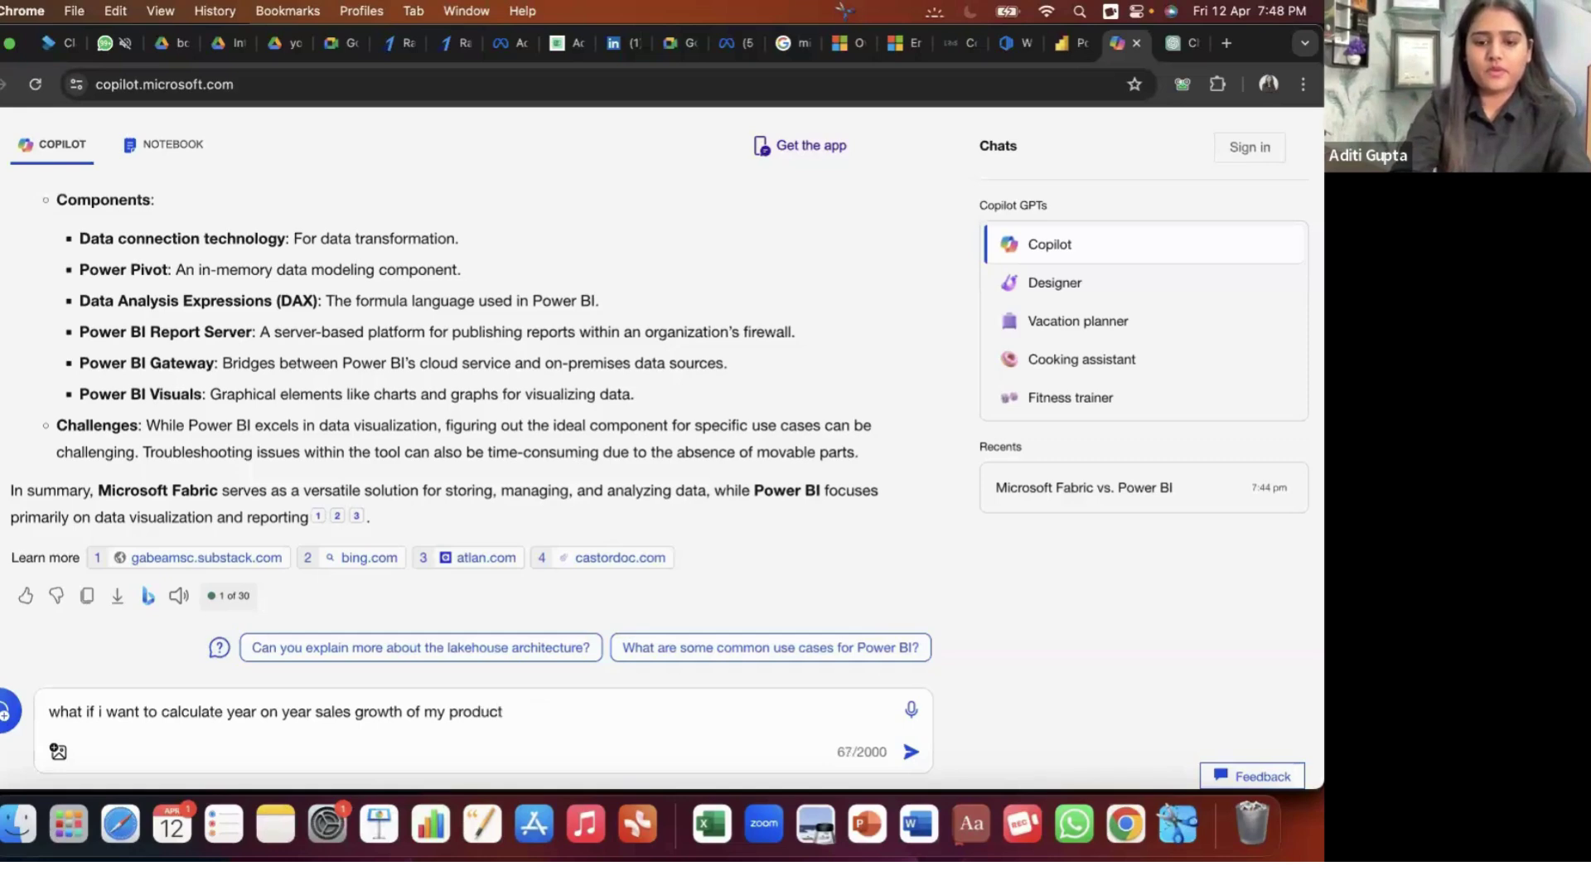
text(, what is t)
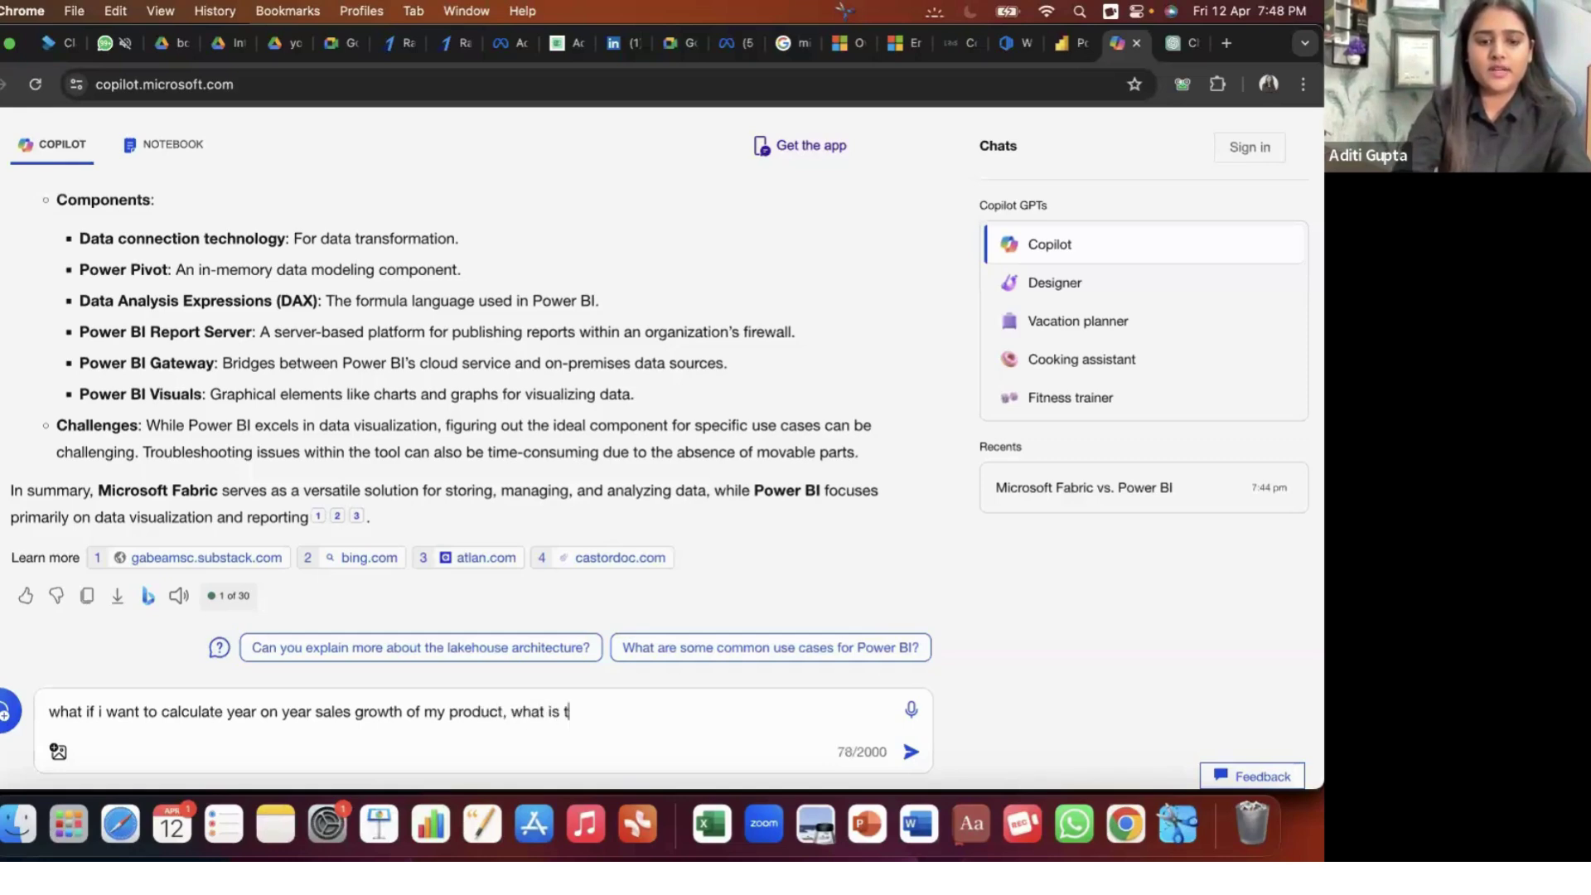
text(he dax function i )
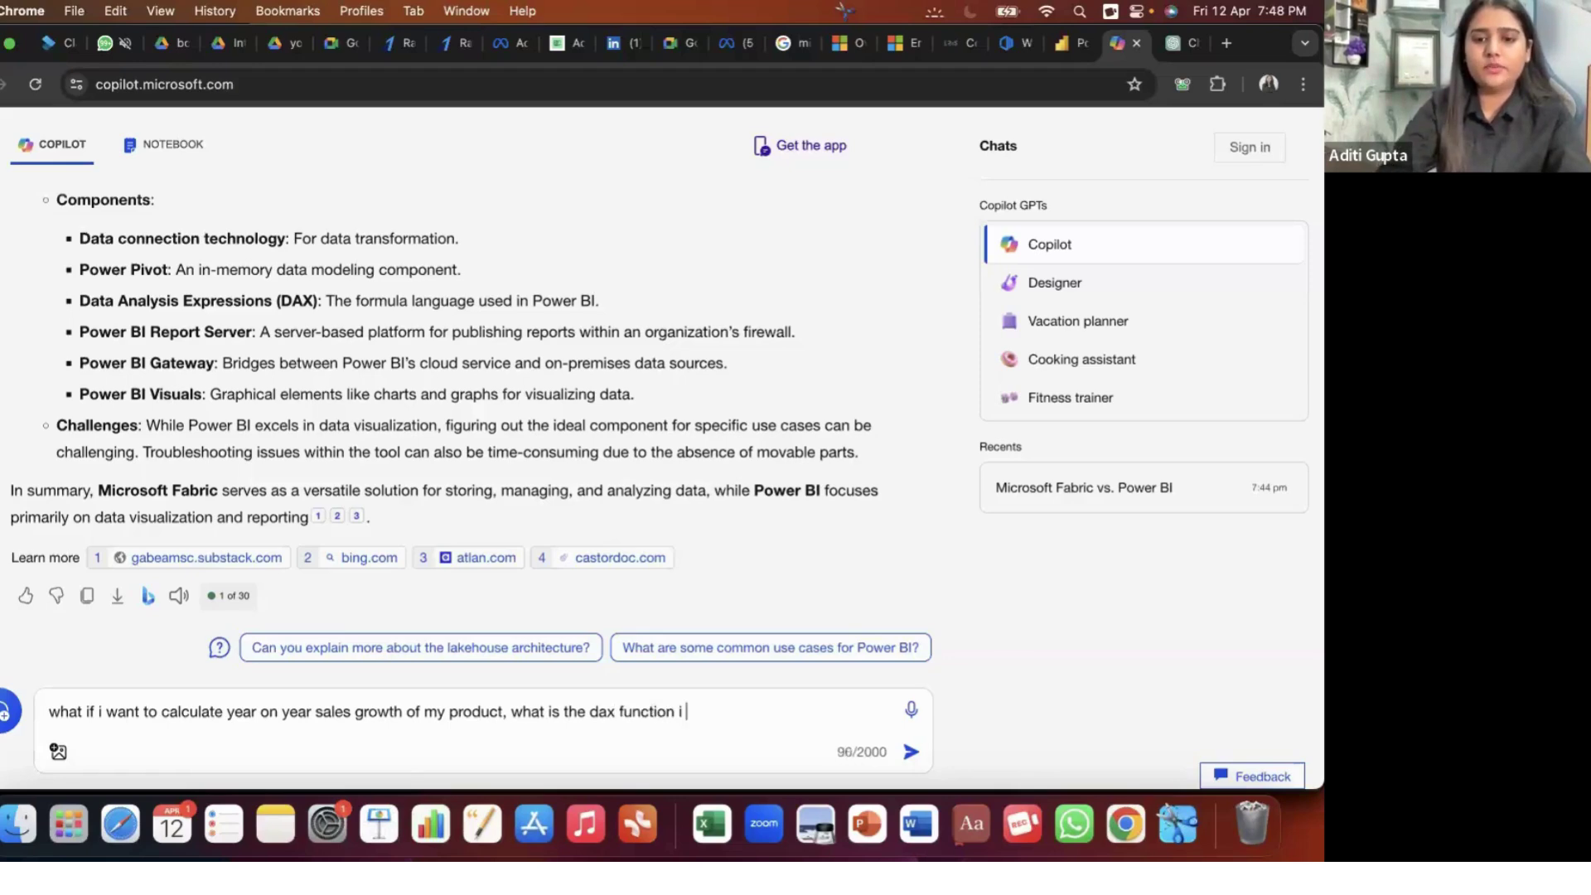
text(can use?)
key(Return)
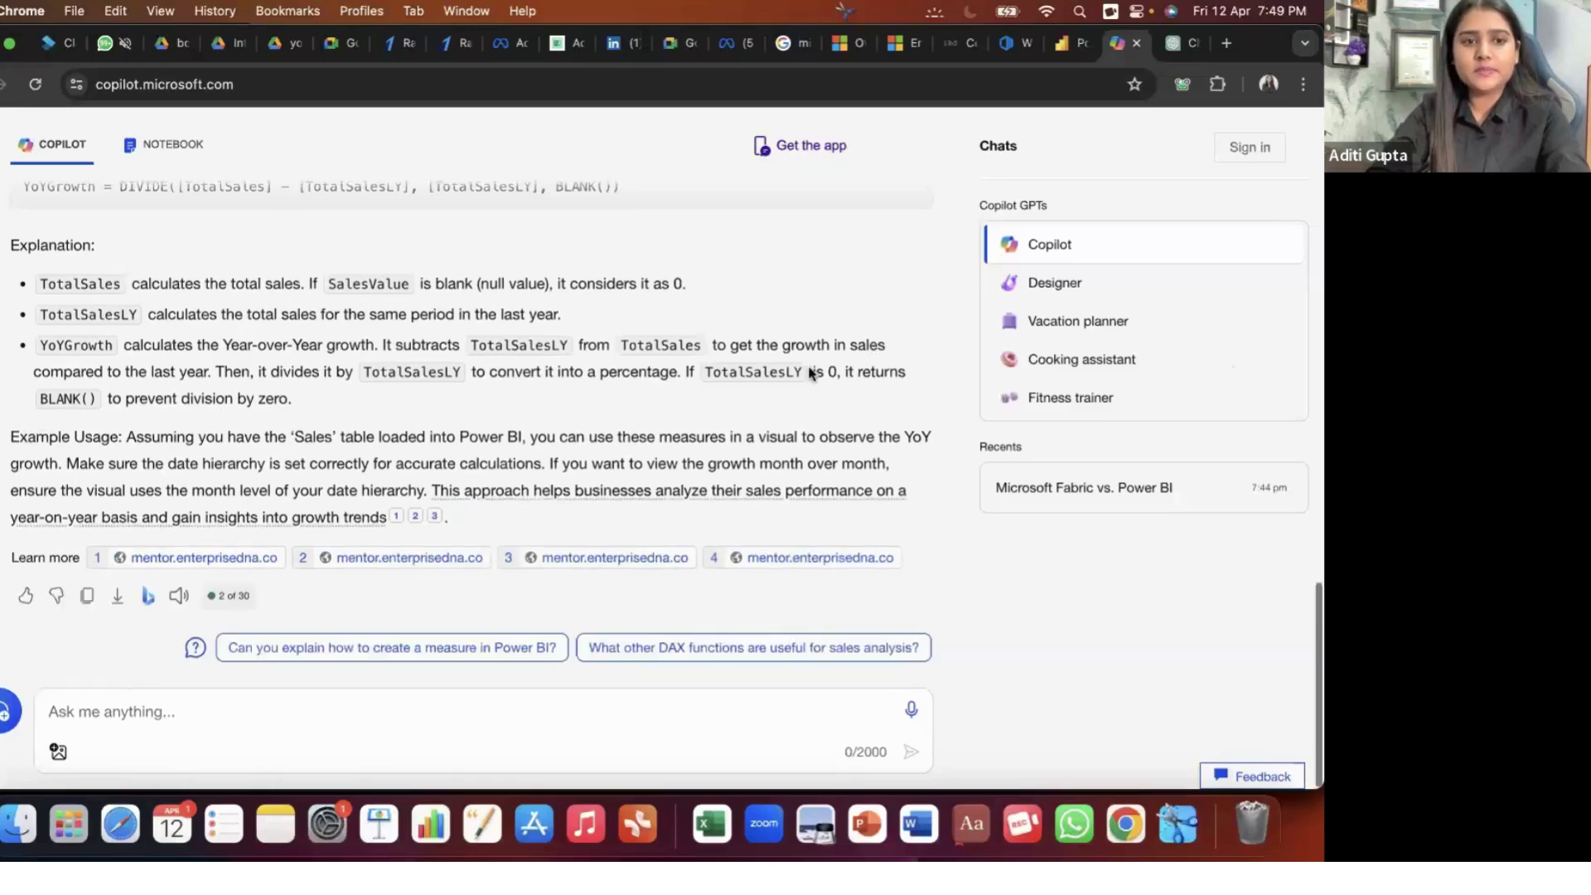
- Examine Copilot's DAX code, highlighting the measures for total sales, total sales last year and YoY sales growth
scroll(629, 540, up, 5)
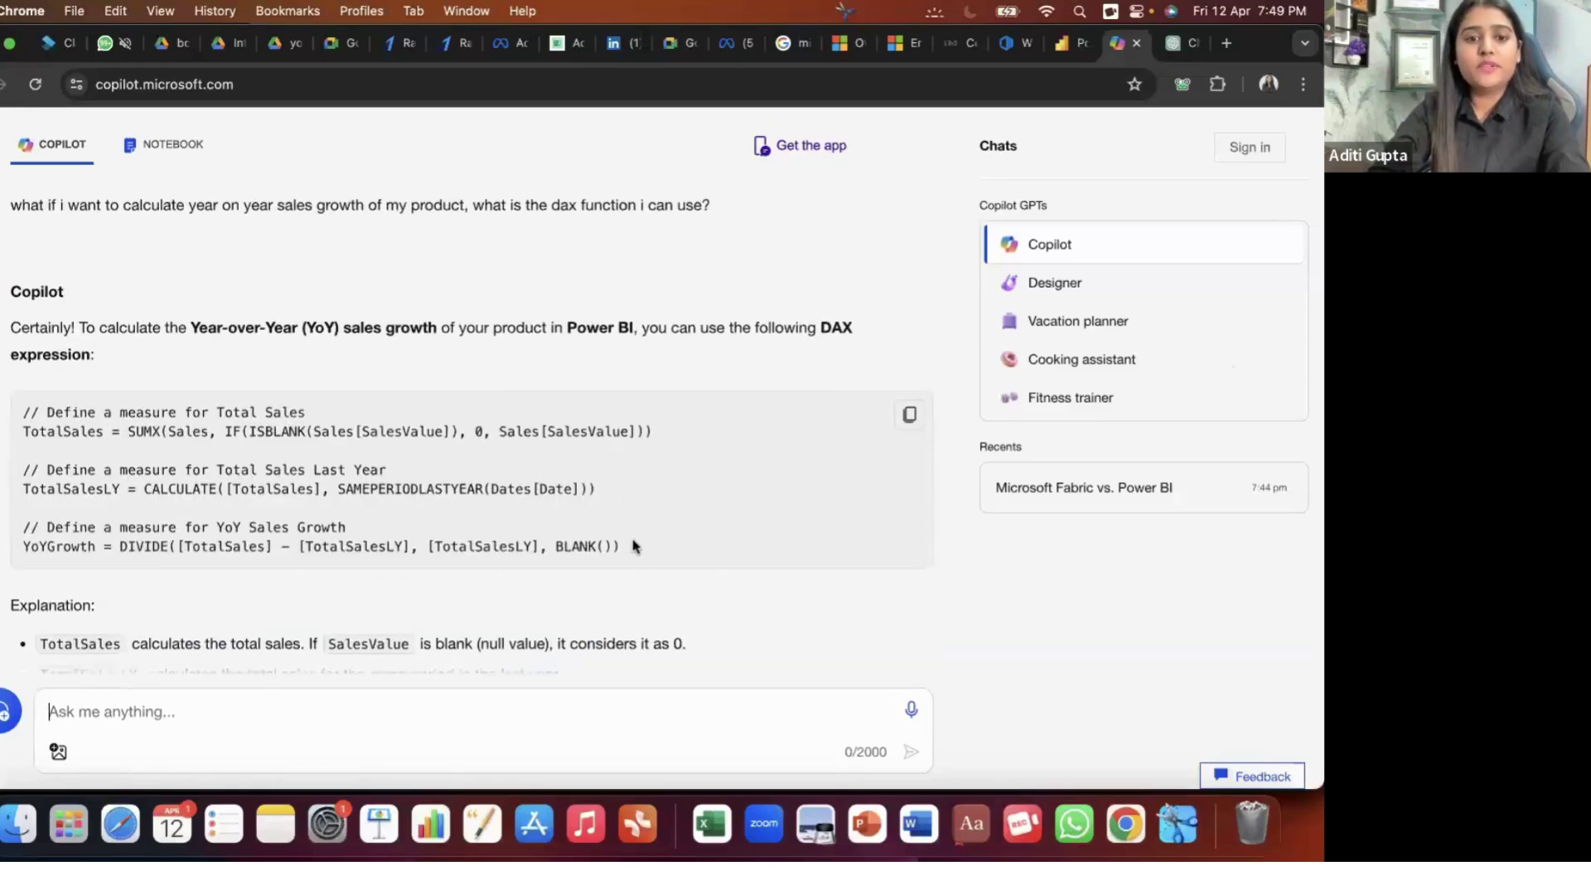
drag(623, 549, 24, 407)
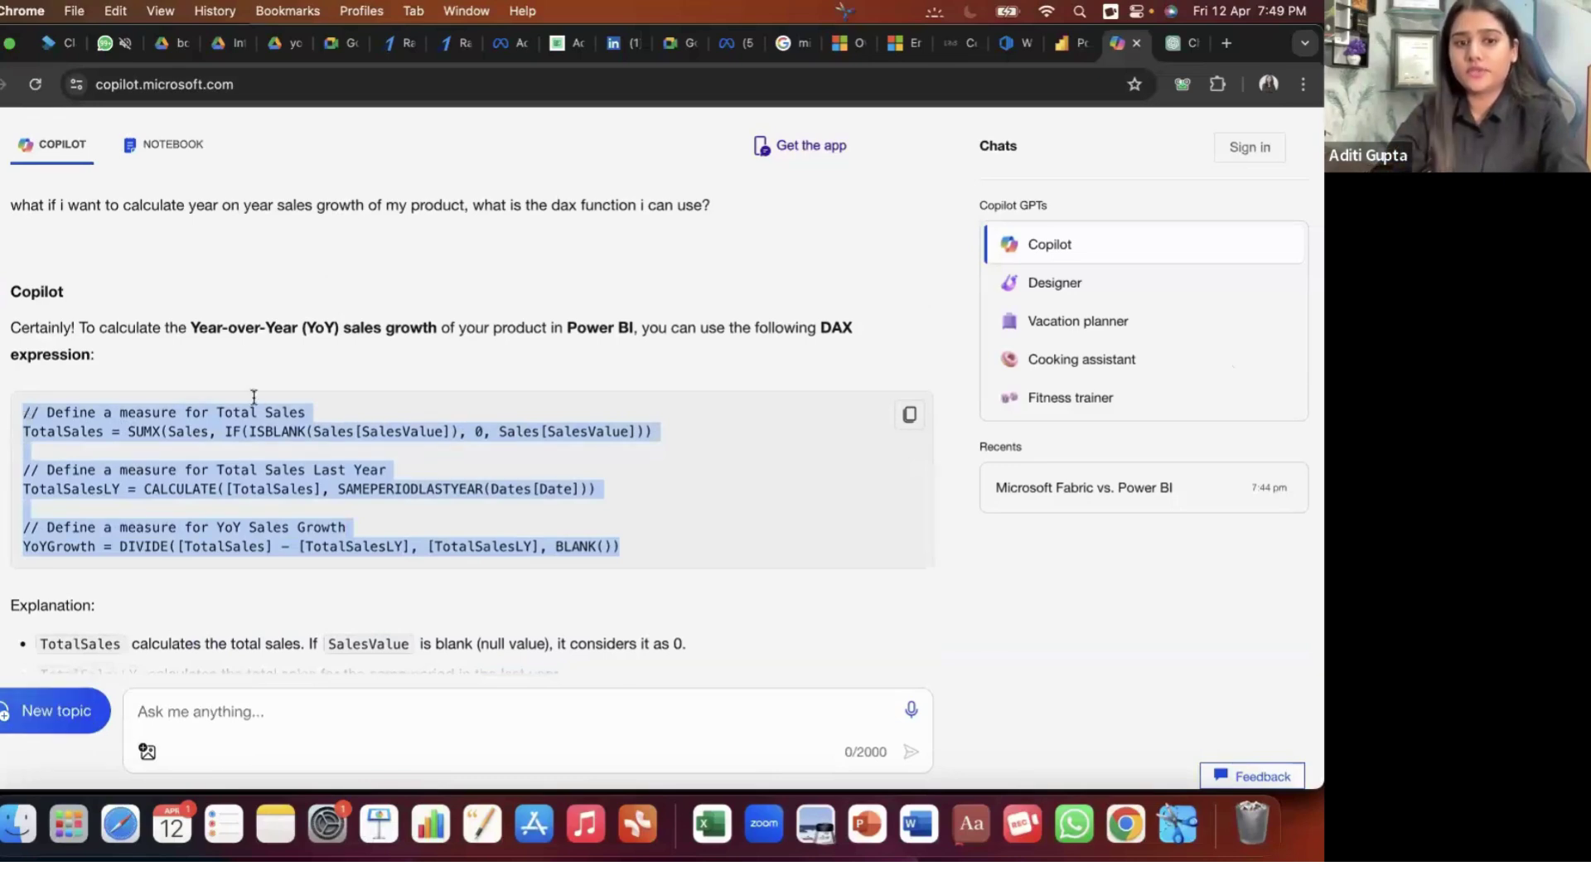
click(133, 410)
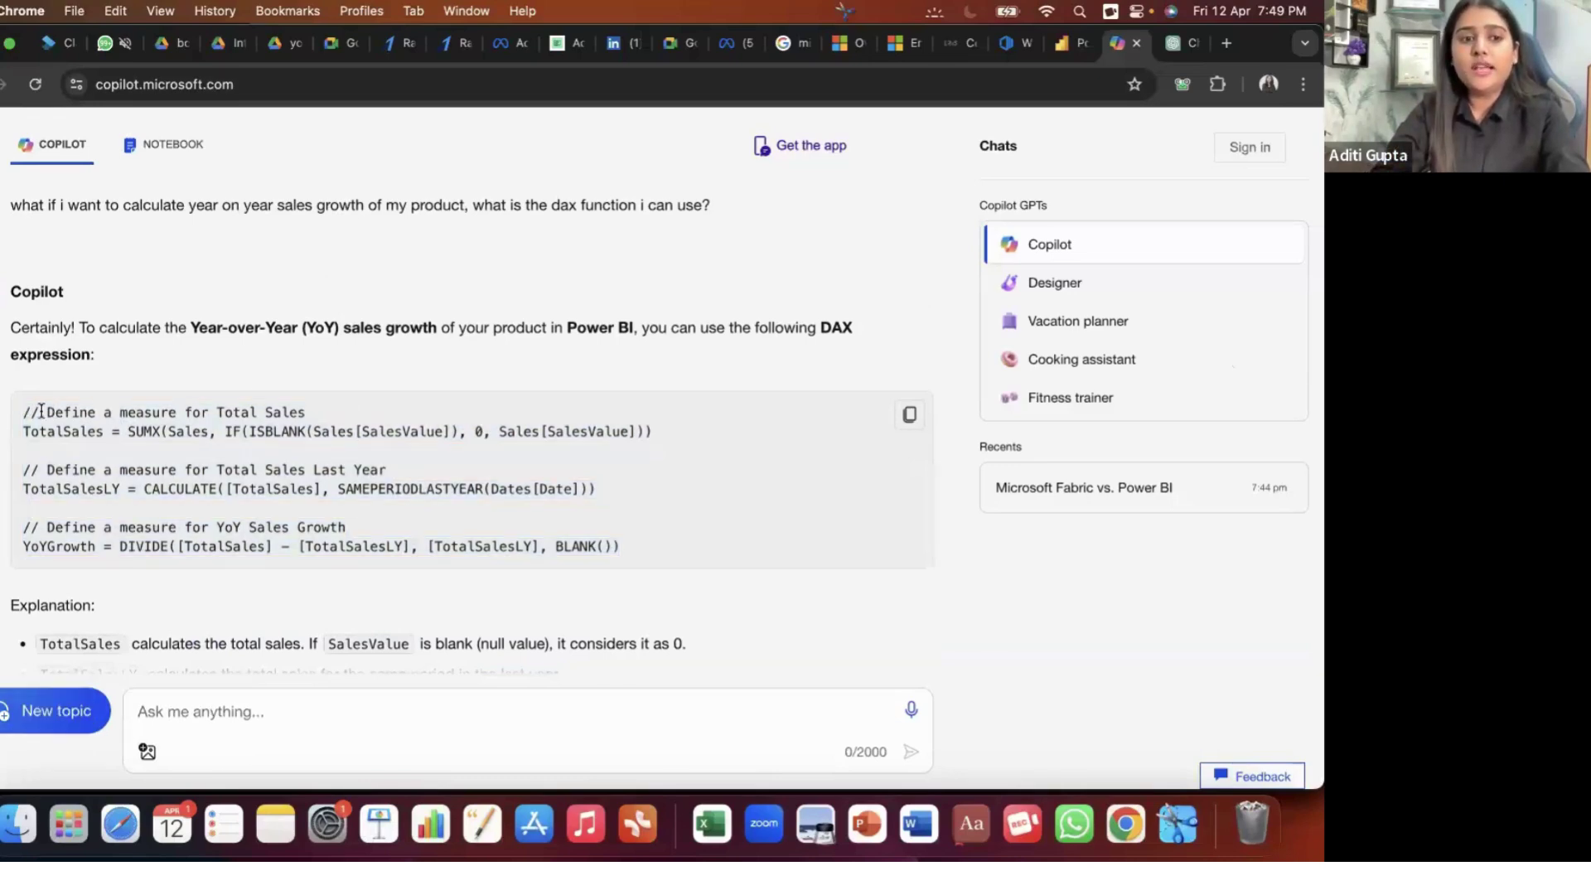
drag(38, 410, 313, 411)
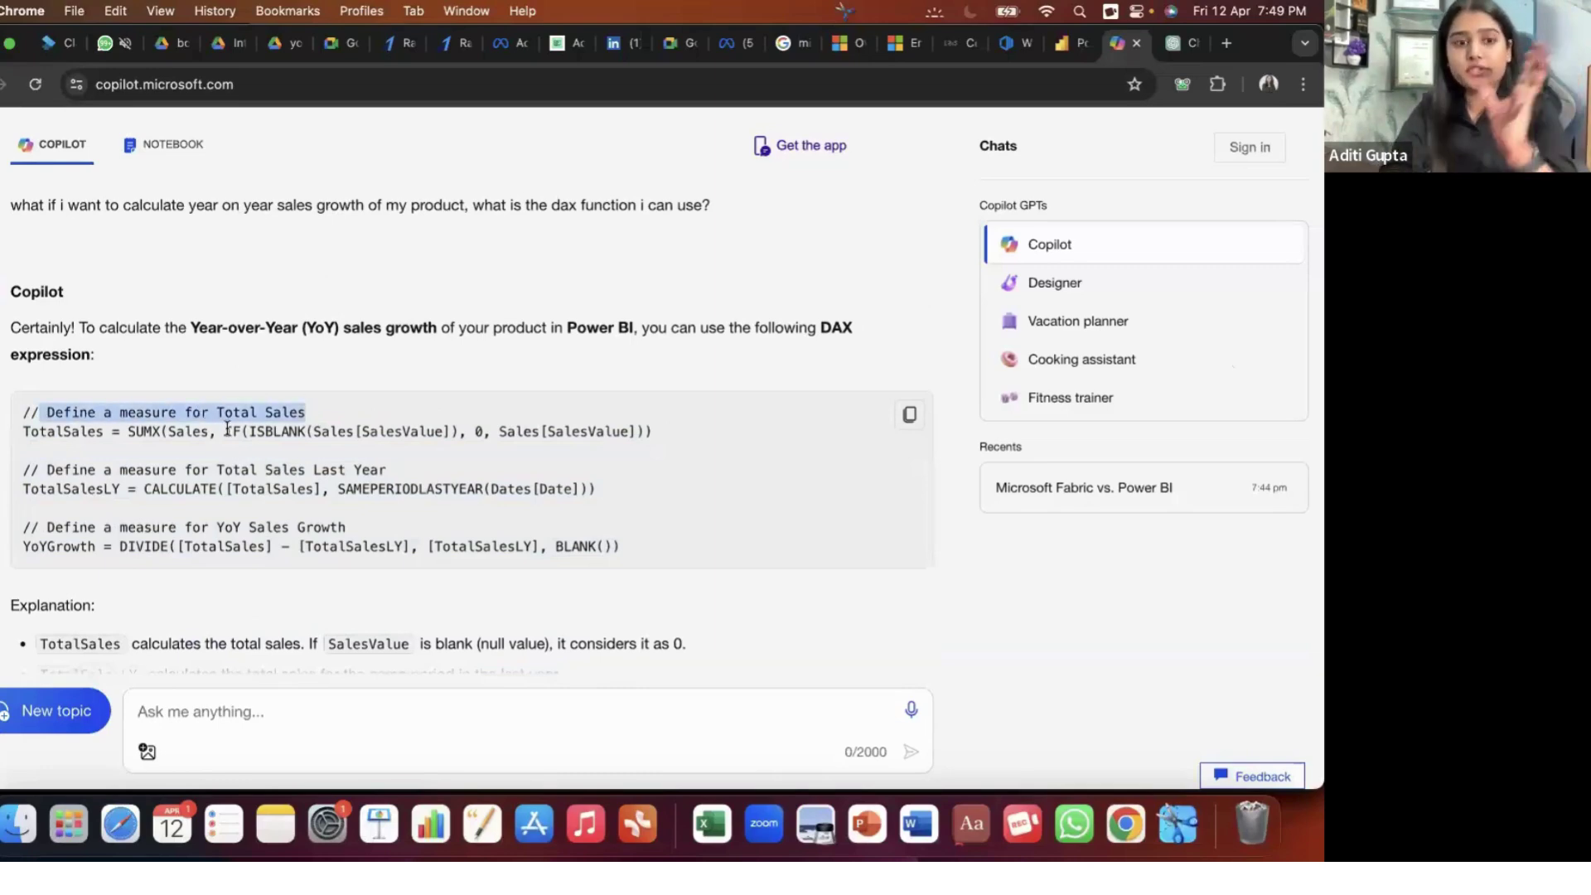
click(4, 435)
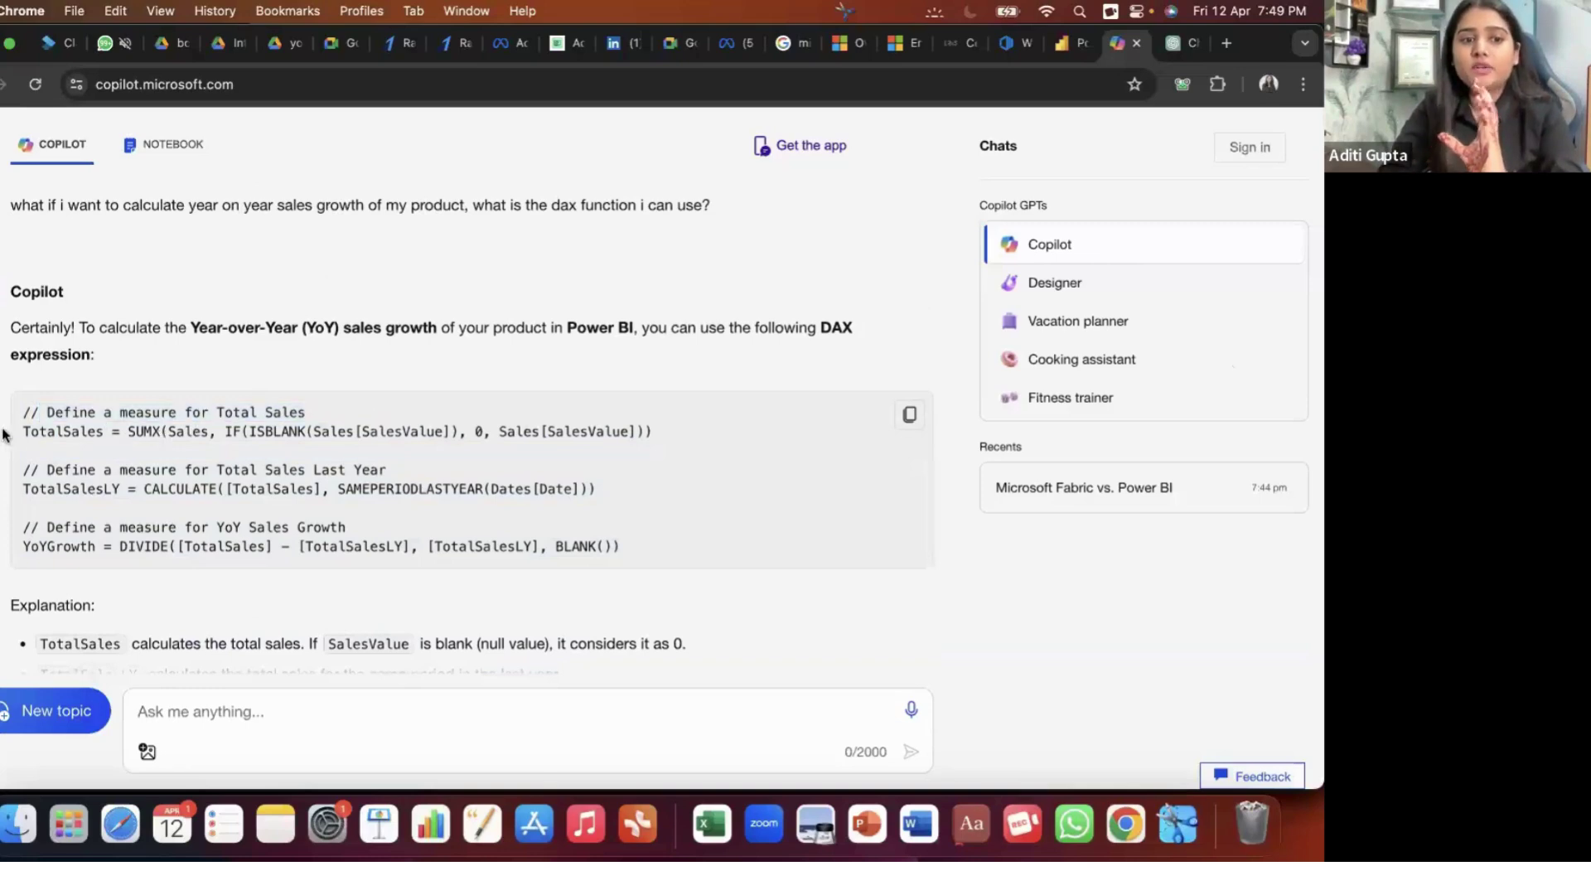
double_click(4, 434)
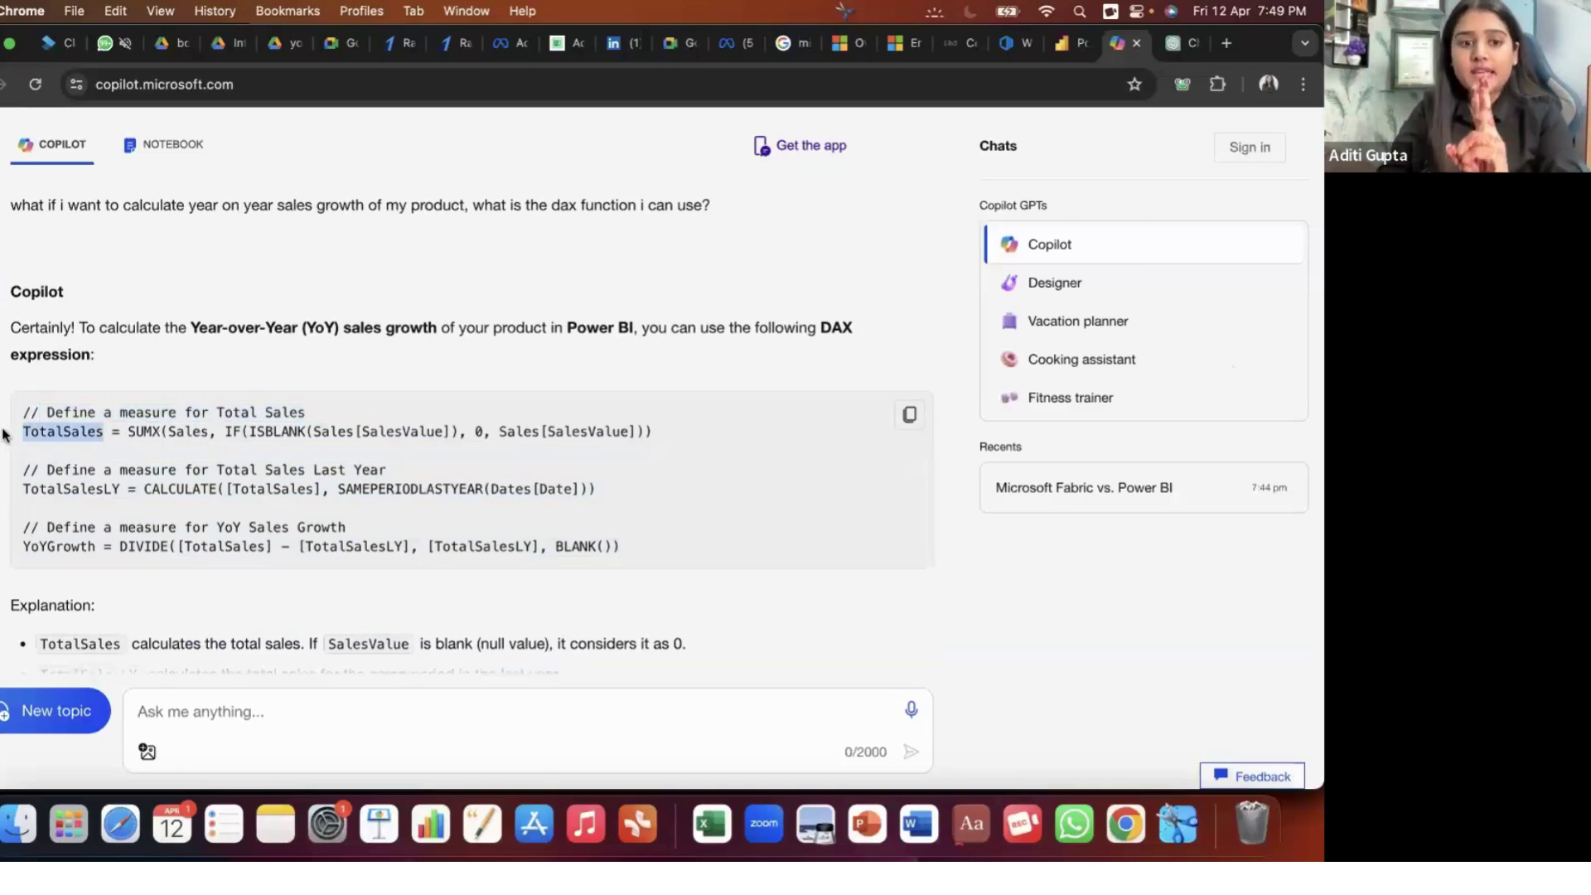
drag(47, 470, 390, 470)
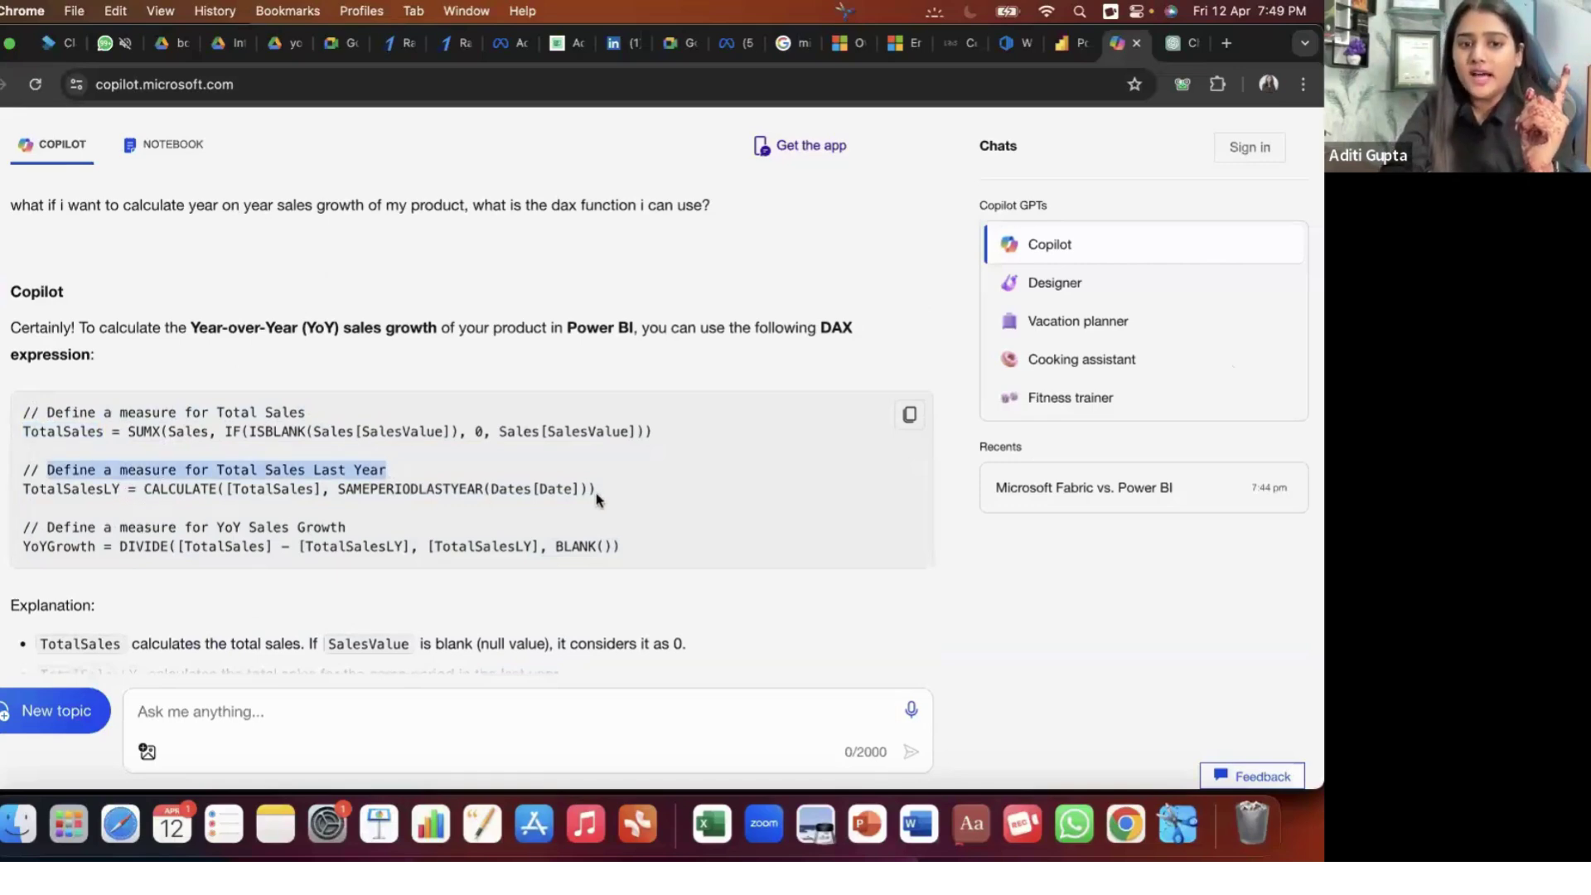
drag(121, 489, 600, 496)
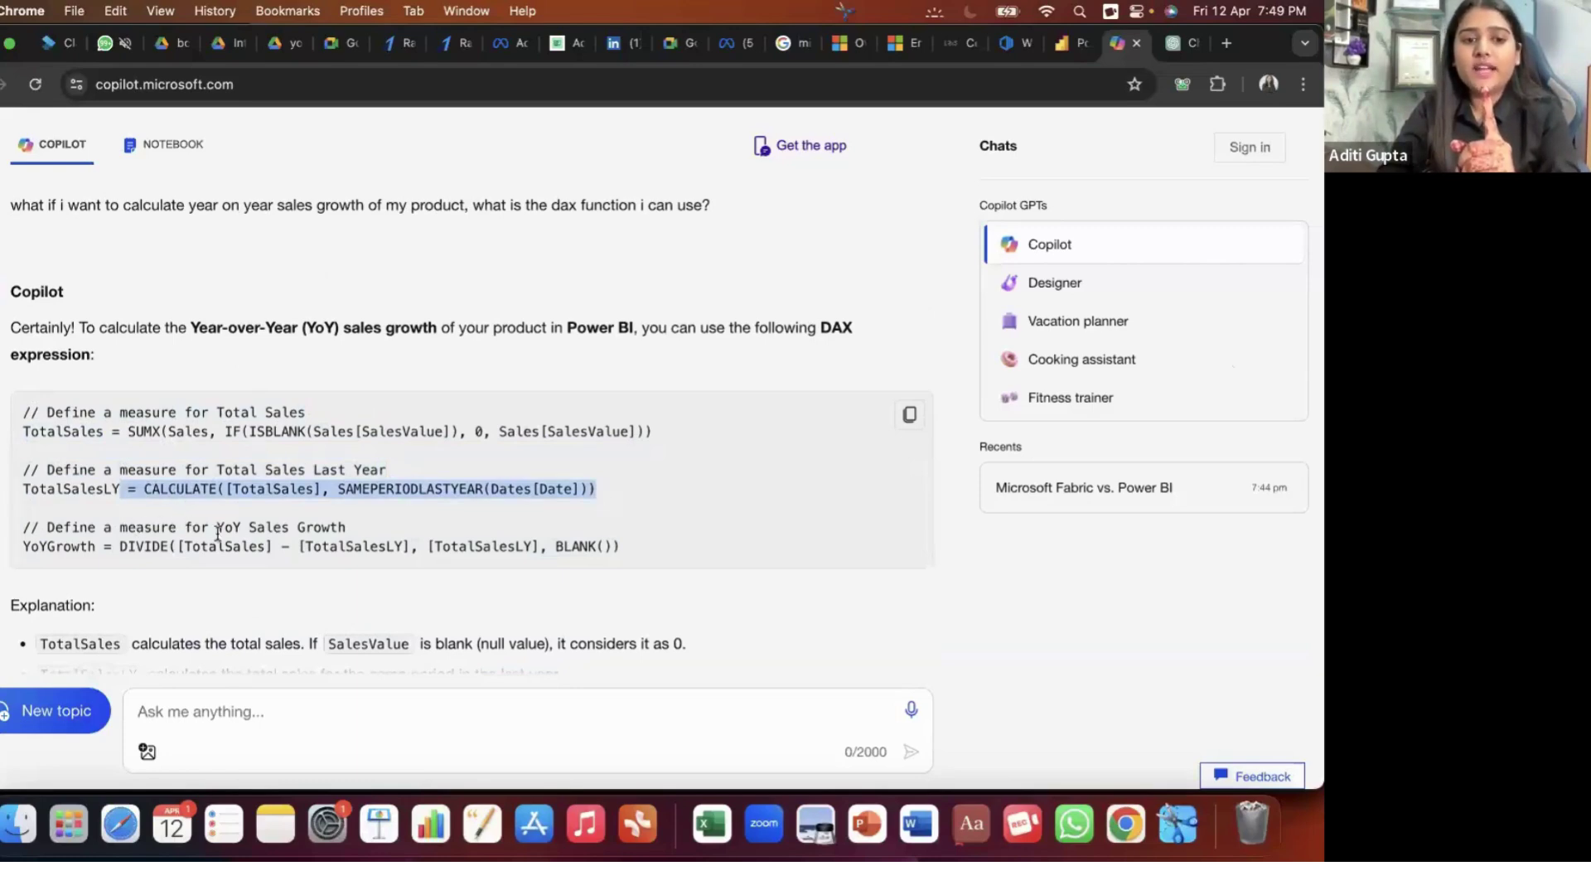
drag(217, 527, 363, 531)
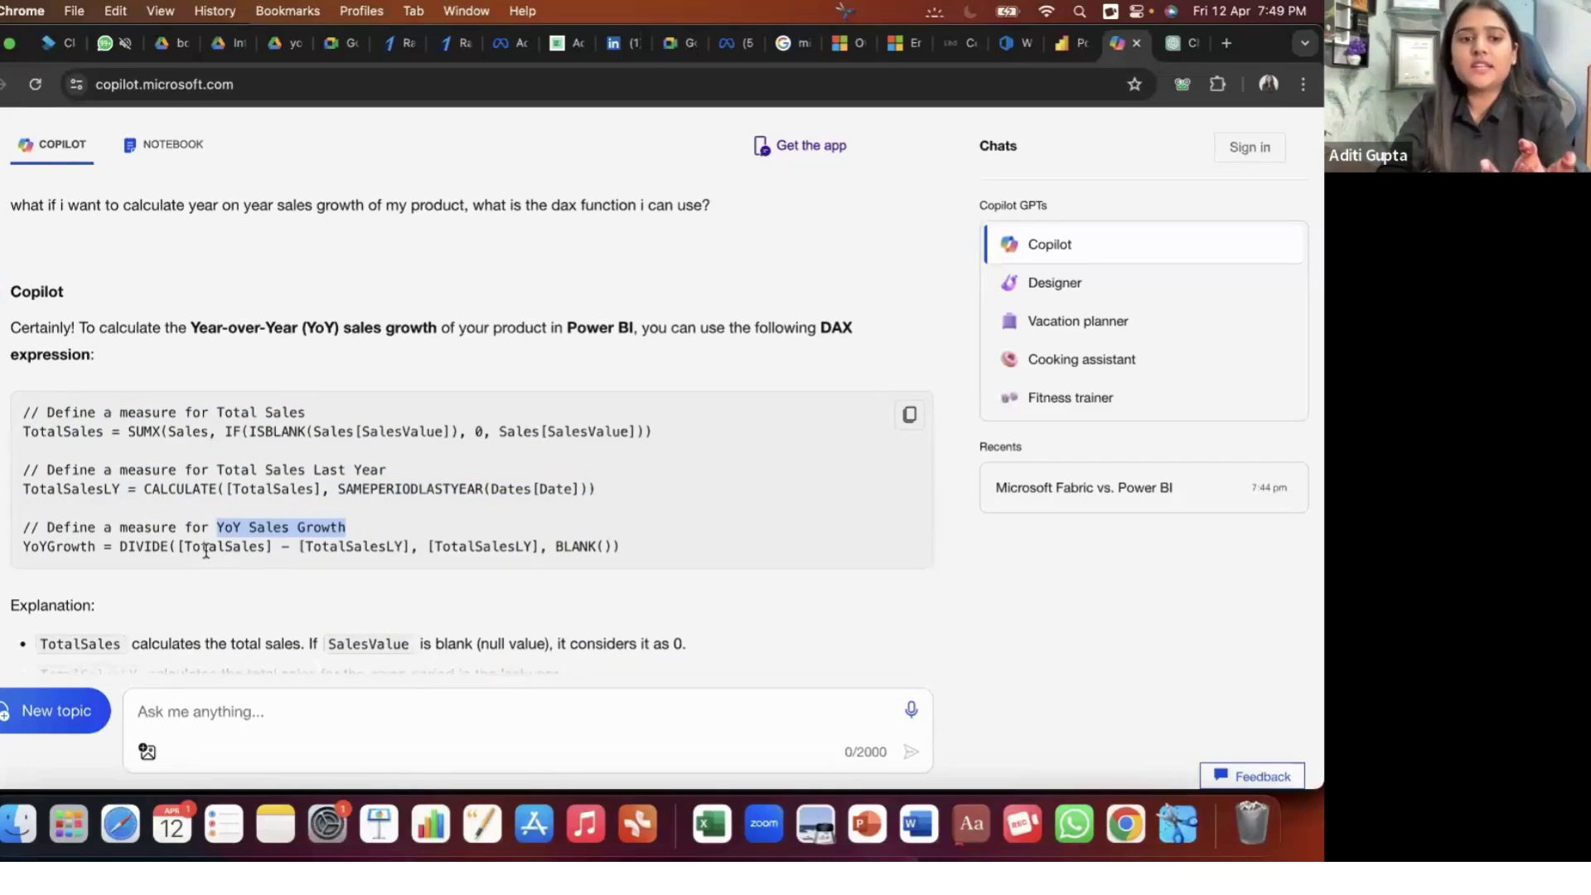
- Highlight the part of Copilot's YoYGrowth formula that subtracts last year's sales from total sales
drag(207, 550, 380, 551)
key(shift+Right)
key(shift+Right)
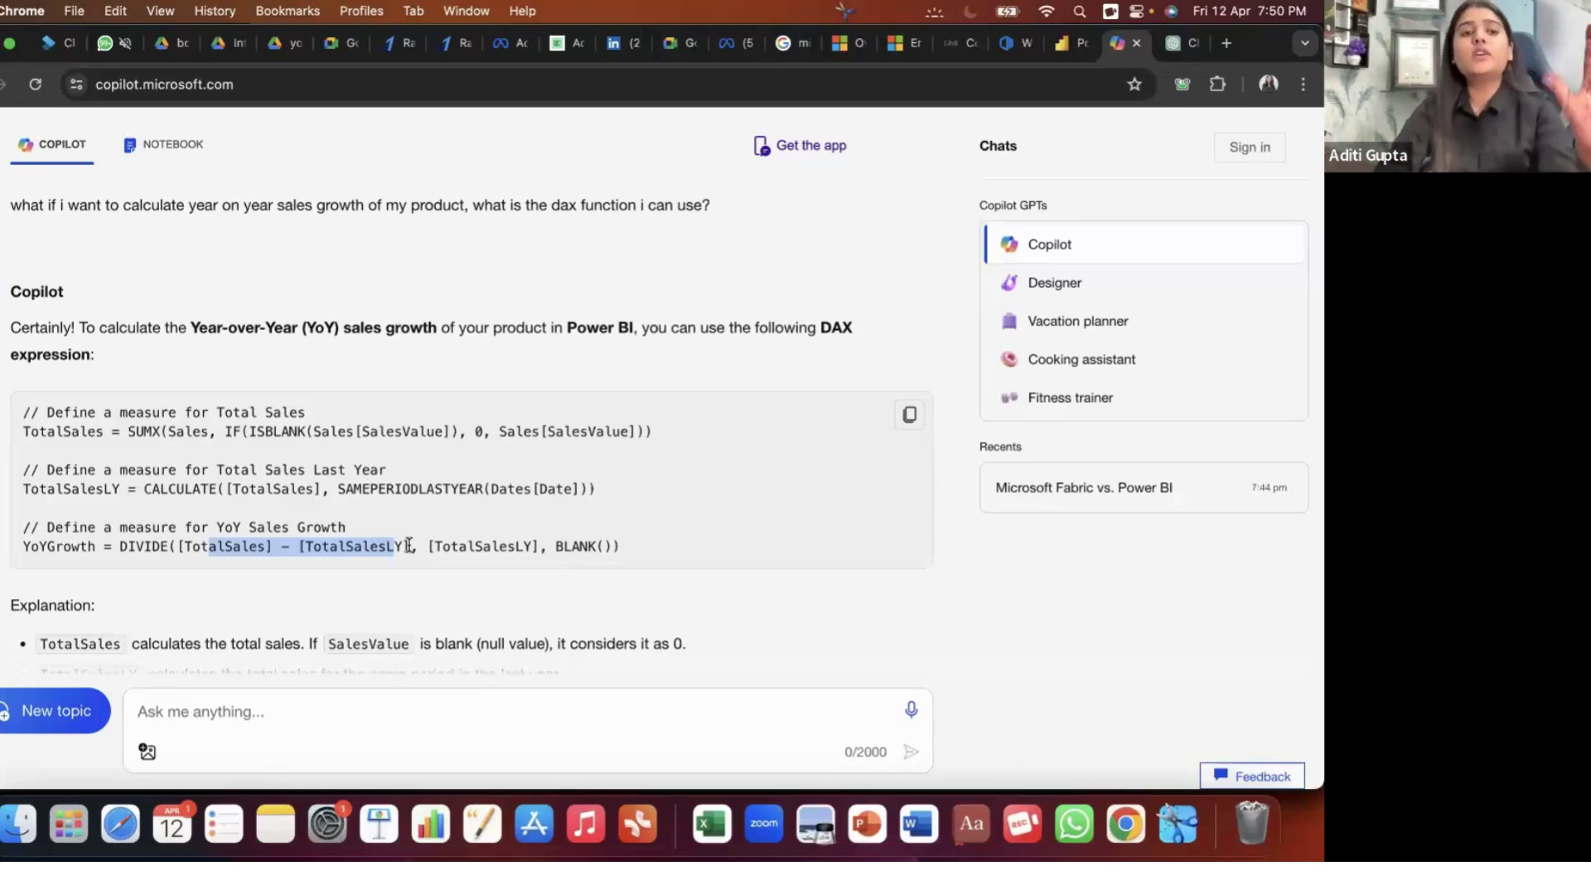
- Return to the year on year sales growth question in the Copilot chat and highlight its full text
scroll(405, 468, up, 5)
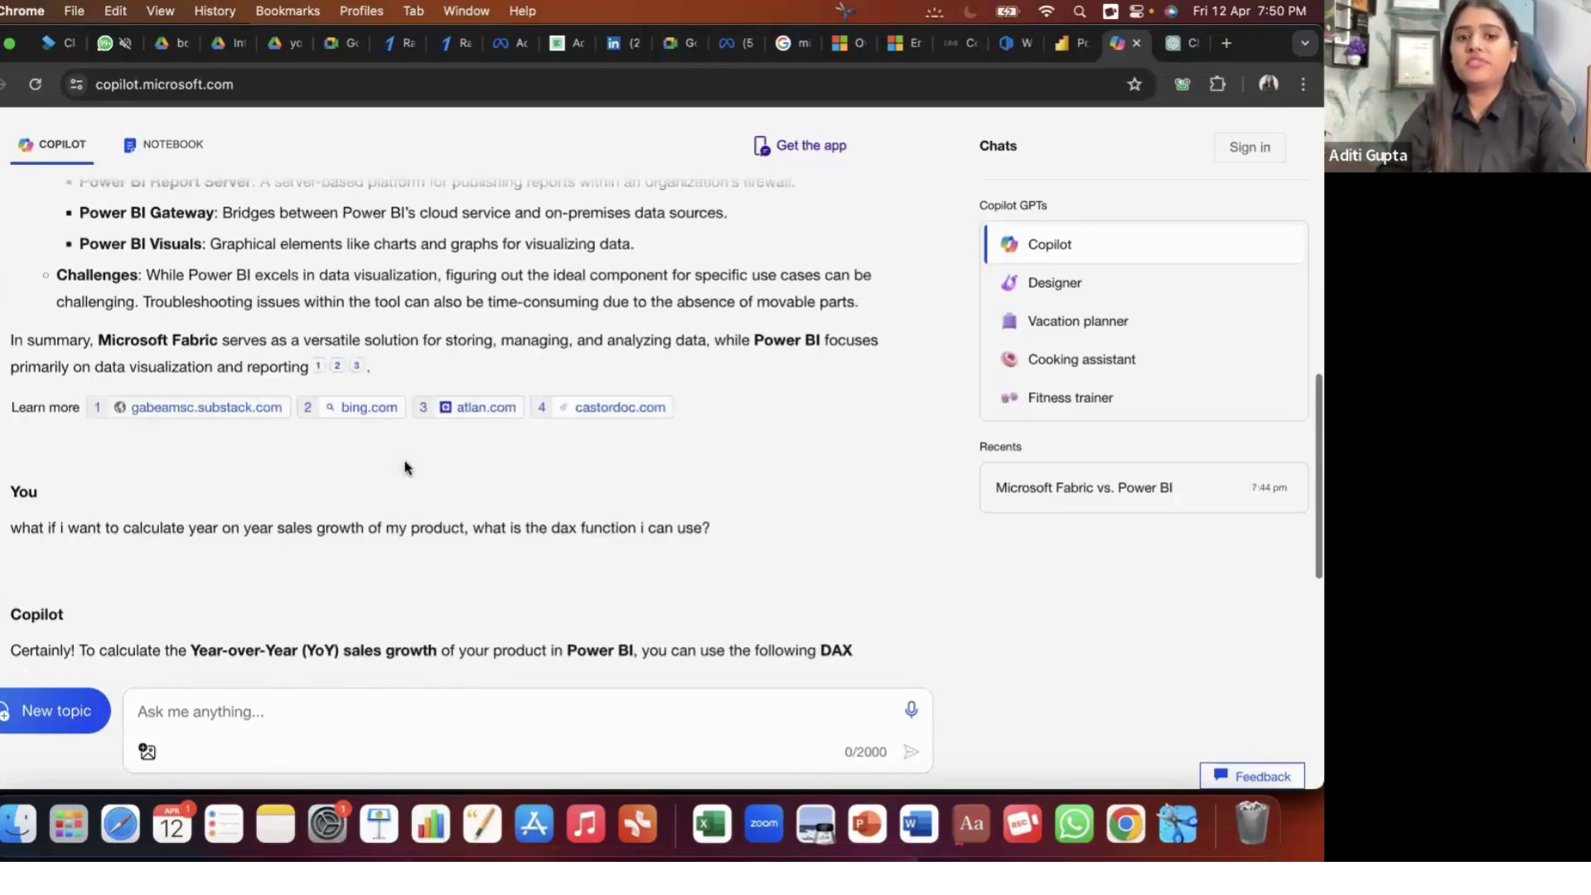
scroll(406, 468, up, 1)
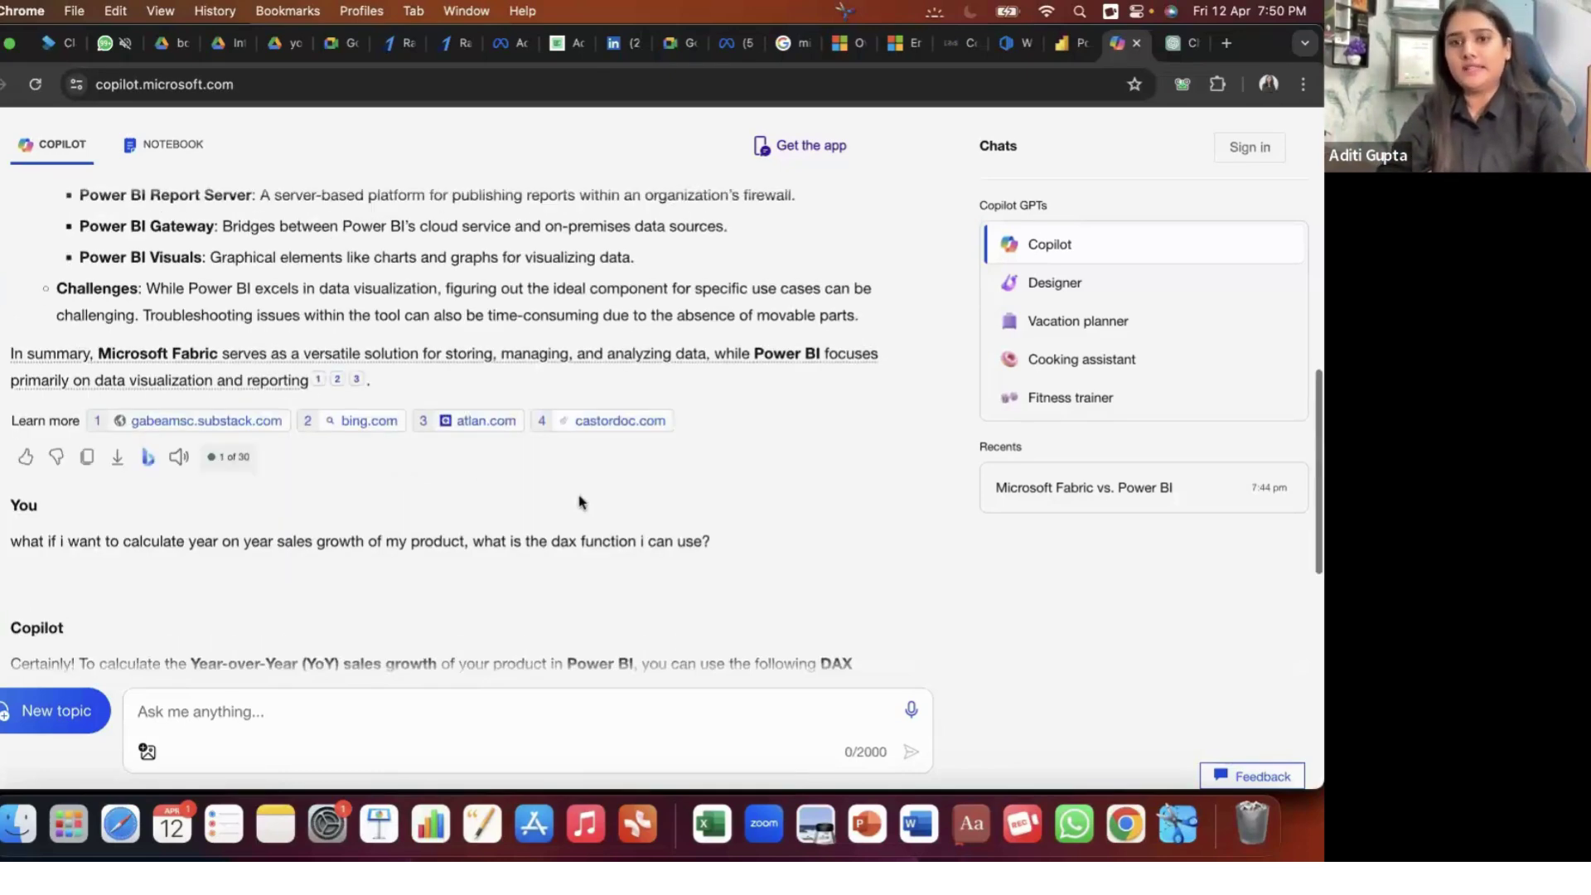
triple_click(720, 547)
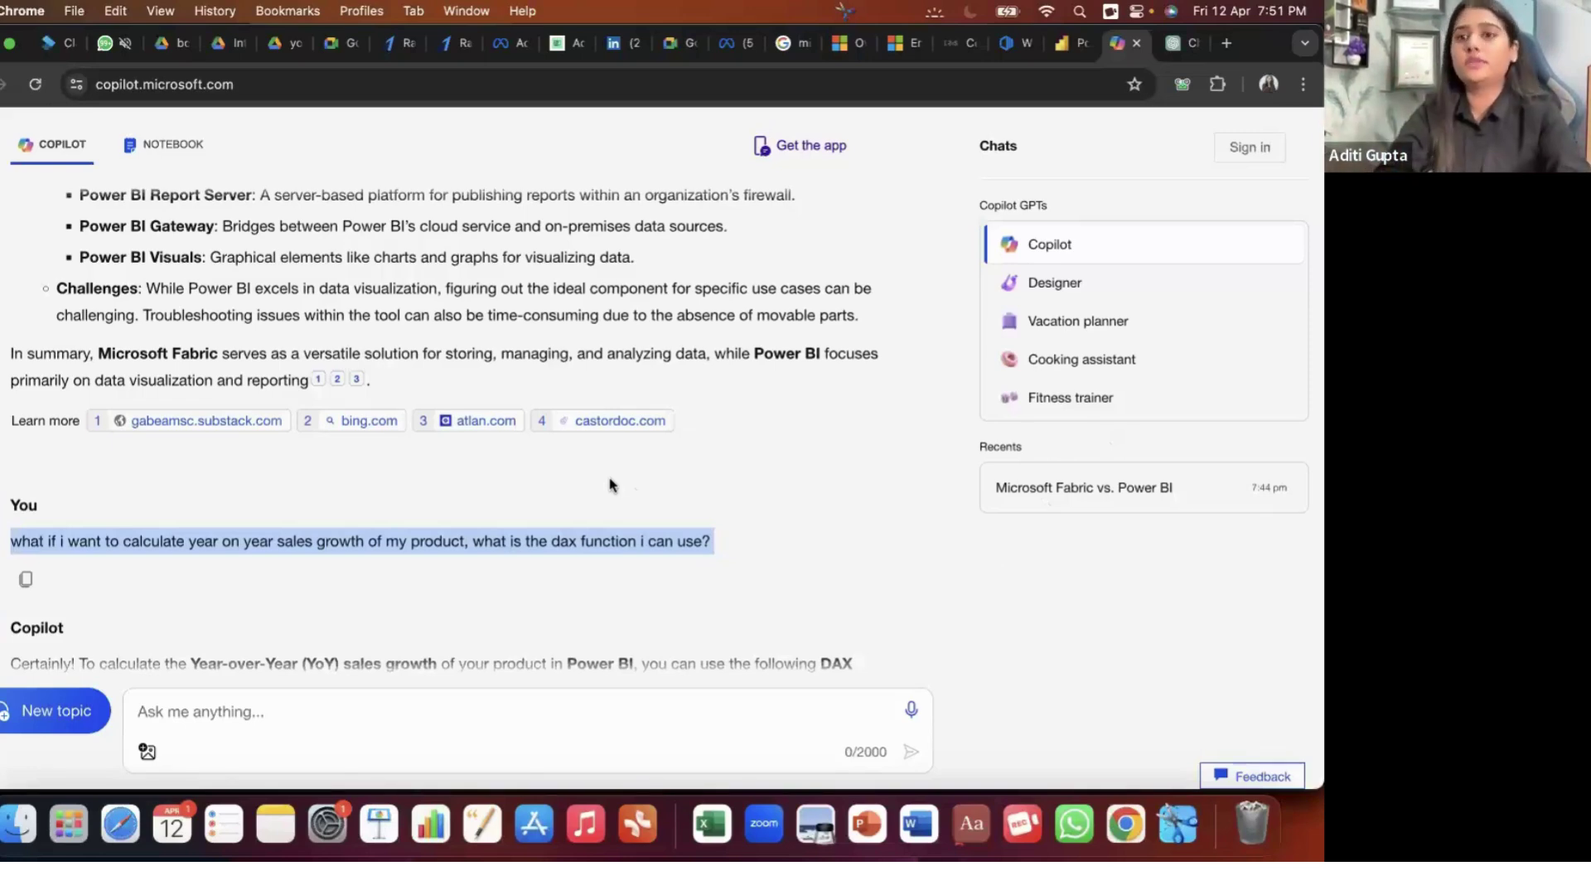
- Show the Power BI service home page in the Incognito Chrome window and return to the Copilot chat window
key(ctrl+super+f)
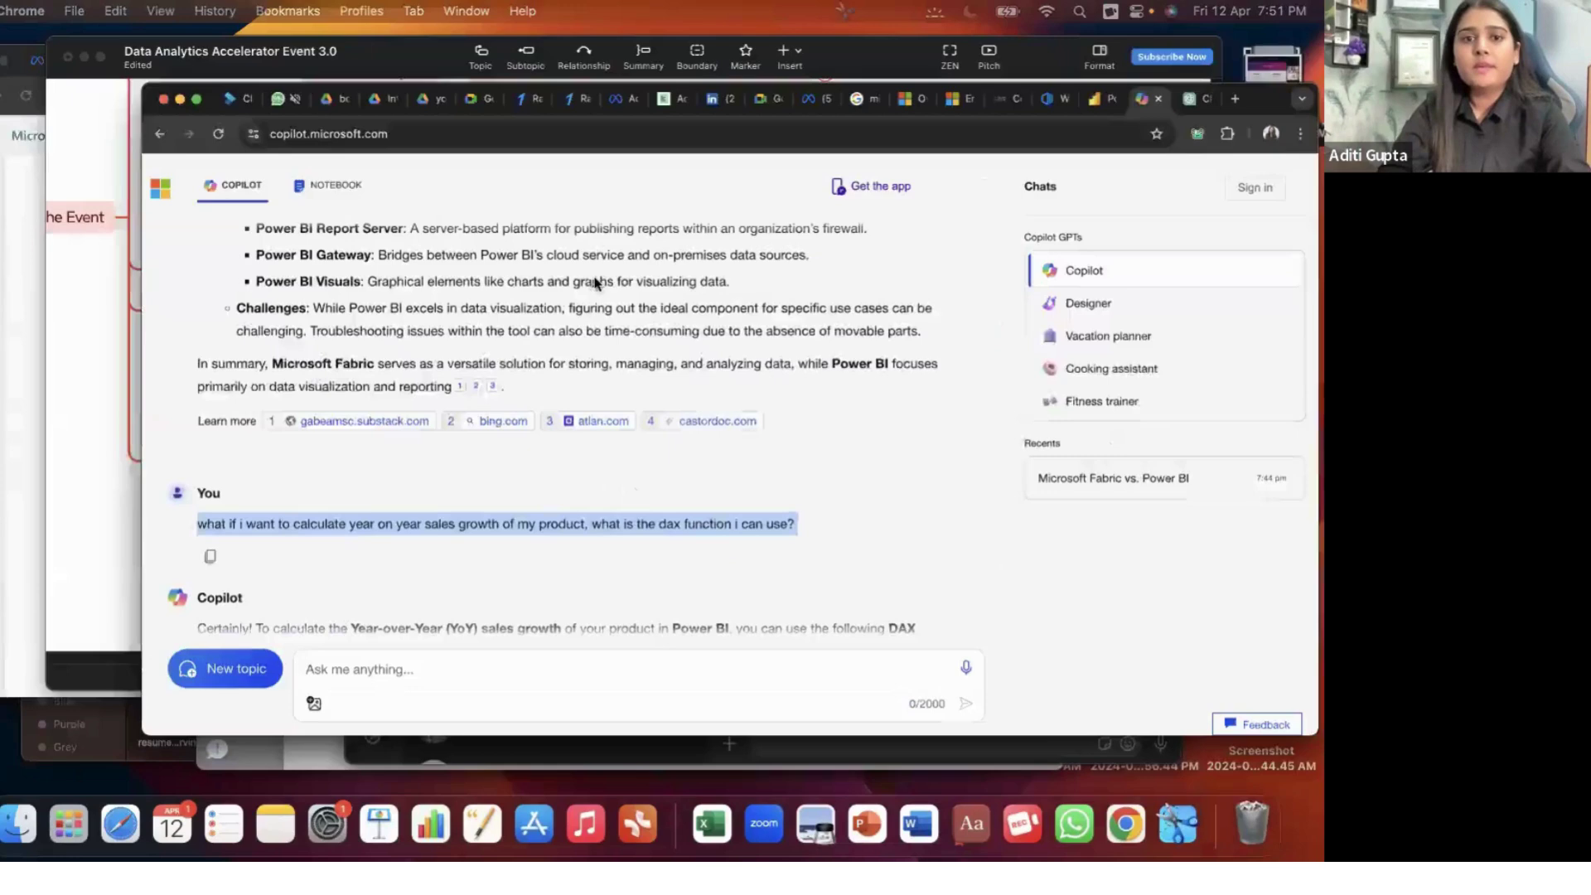
key(ctrl+Up)
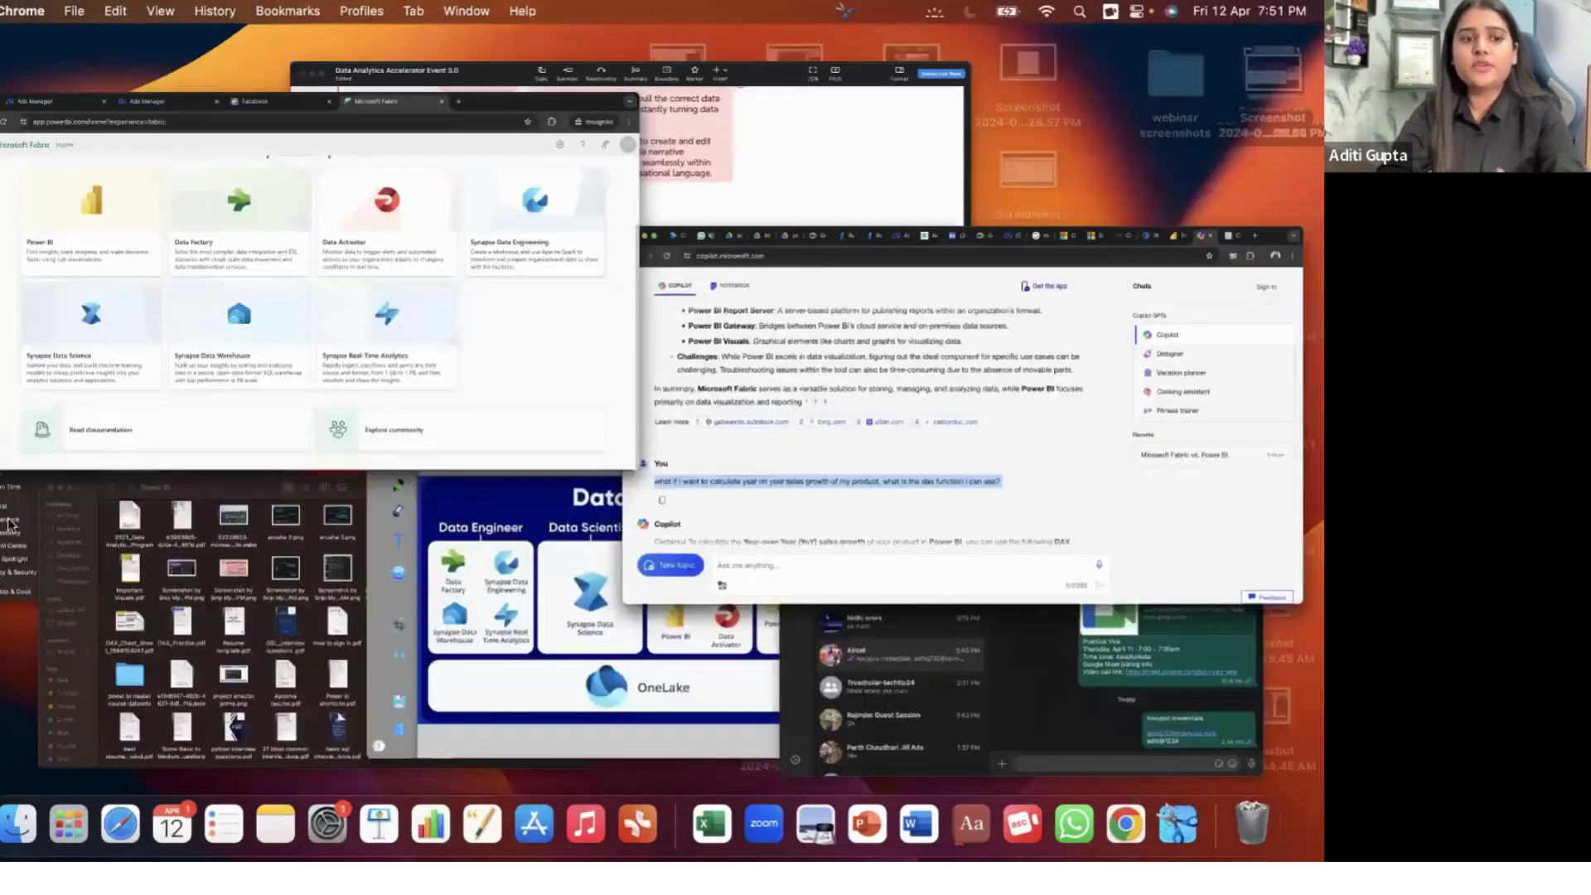
click(273, 241)
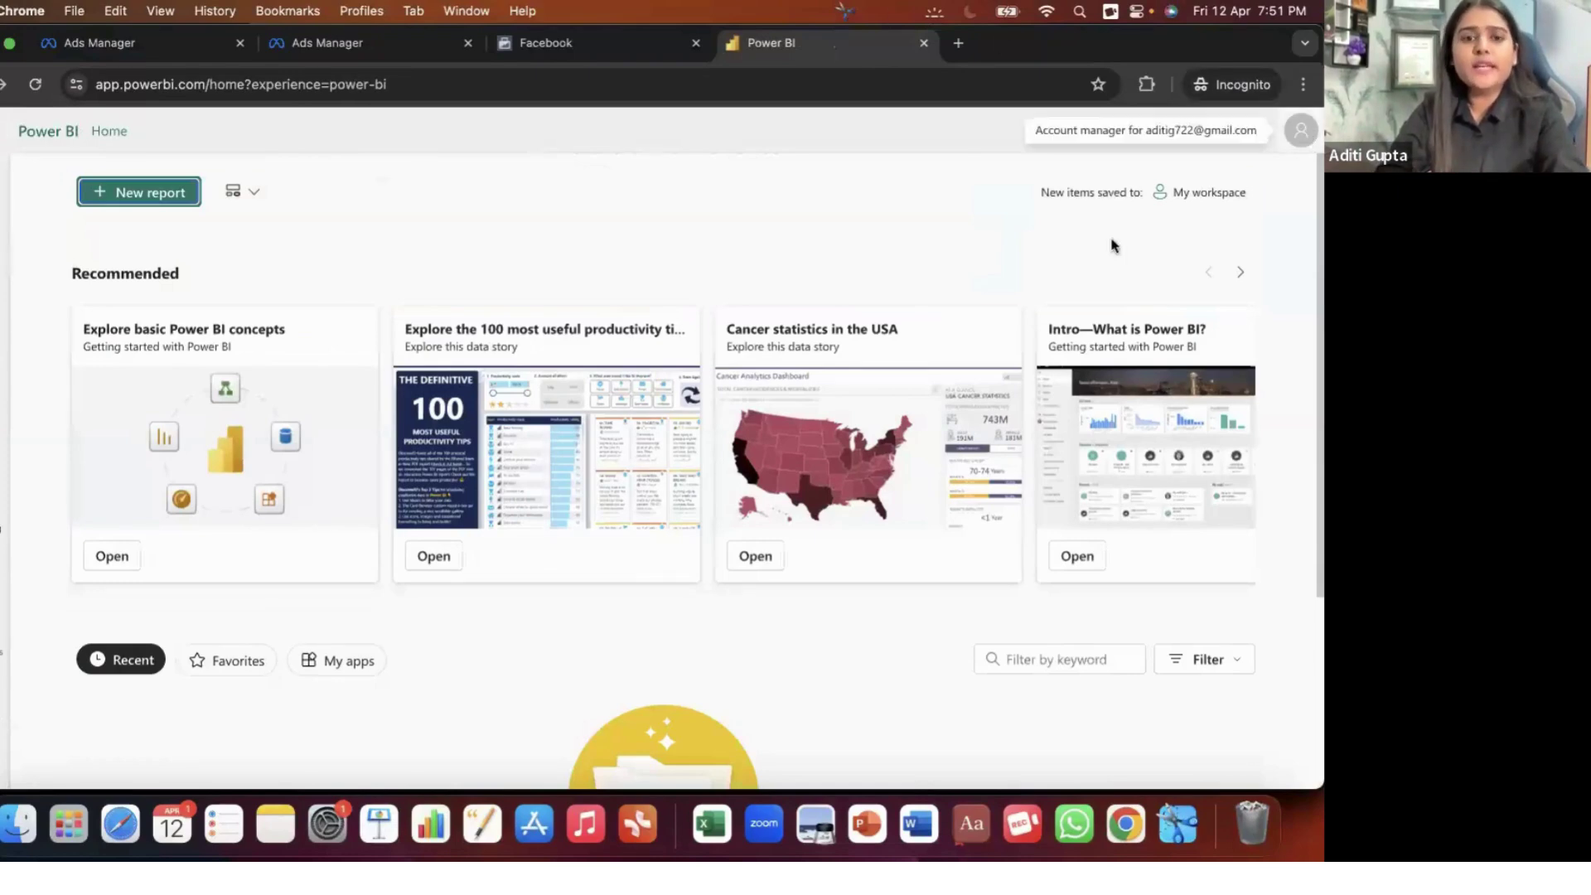
key(ctrl+Up)
click(207, 75)
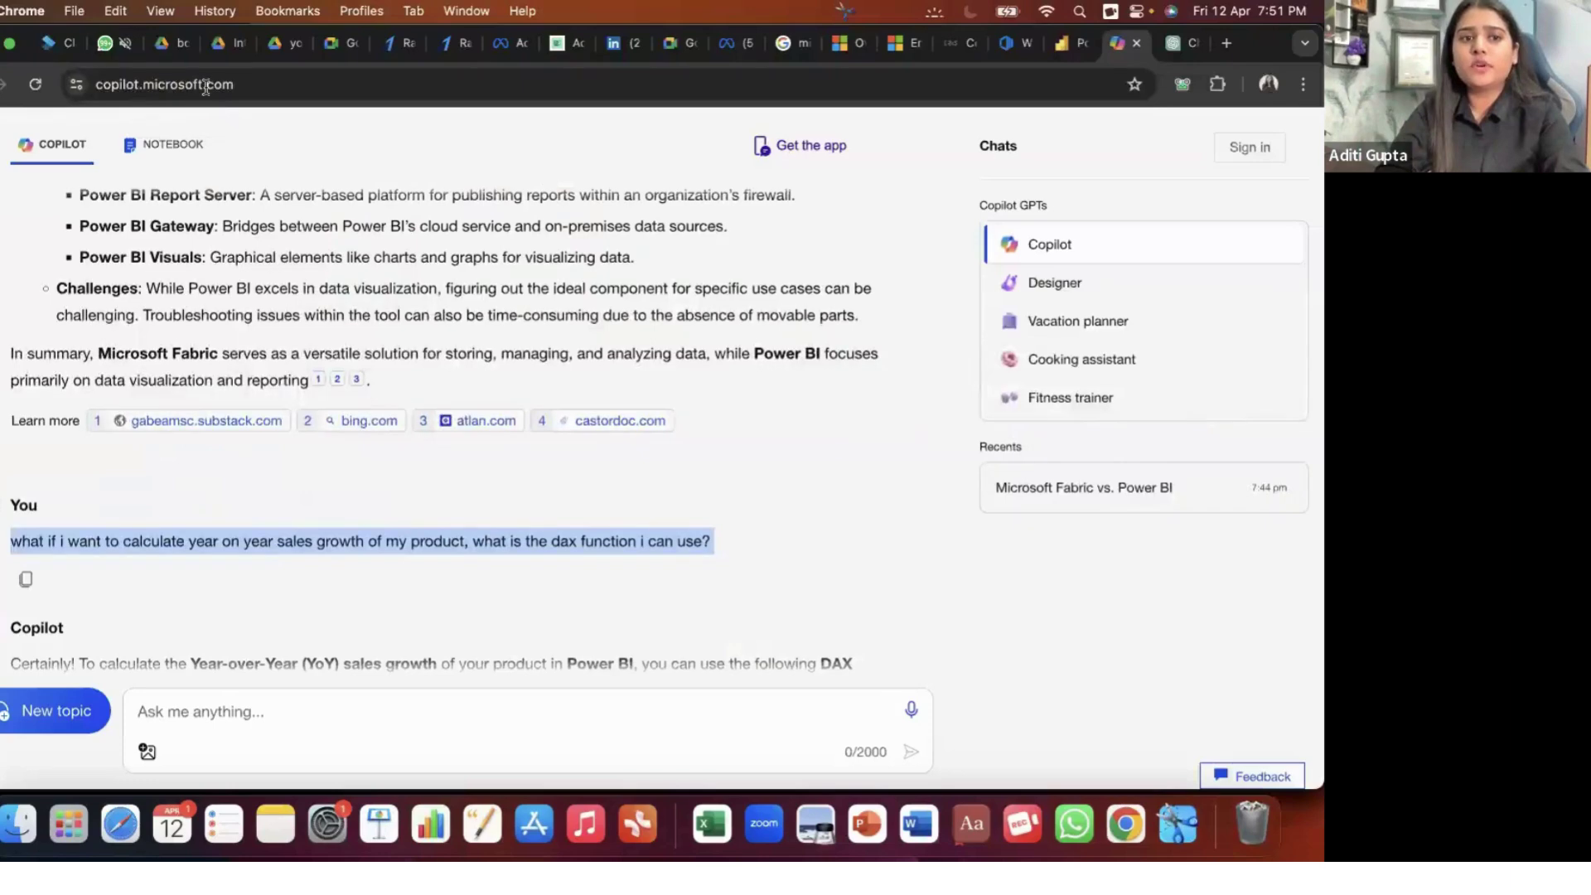
double_click(205, 86)
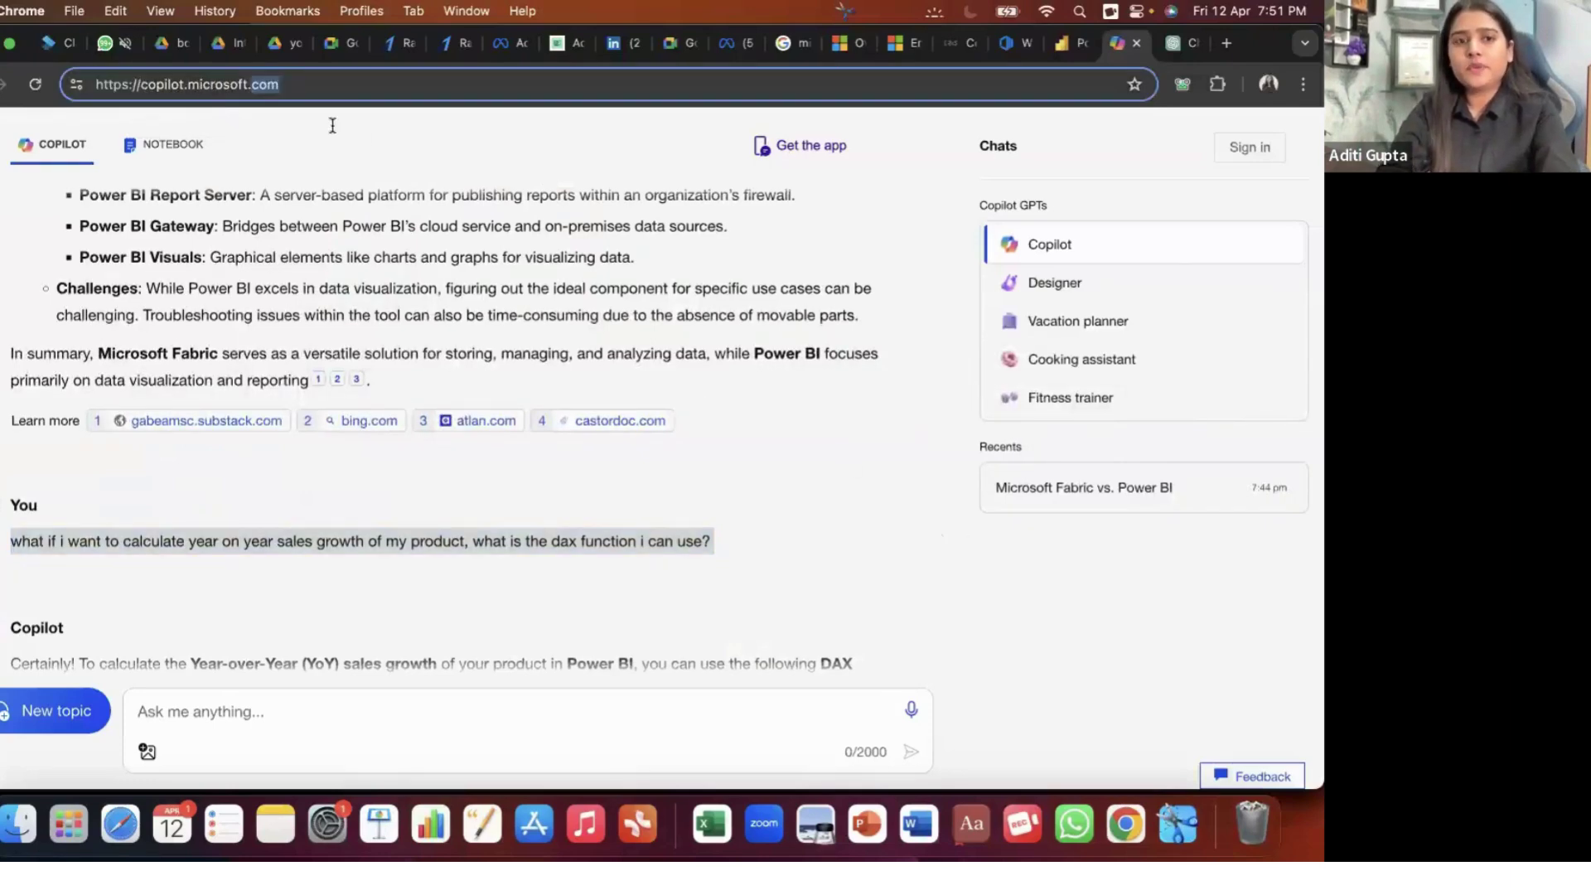
key(Right)
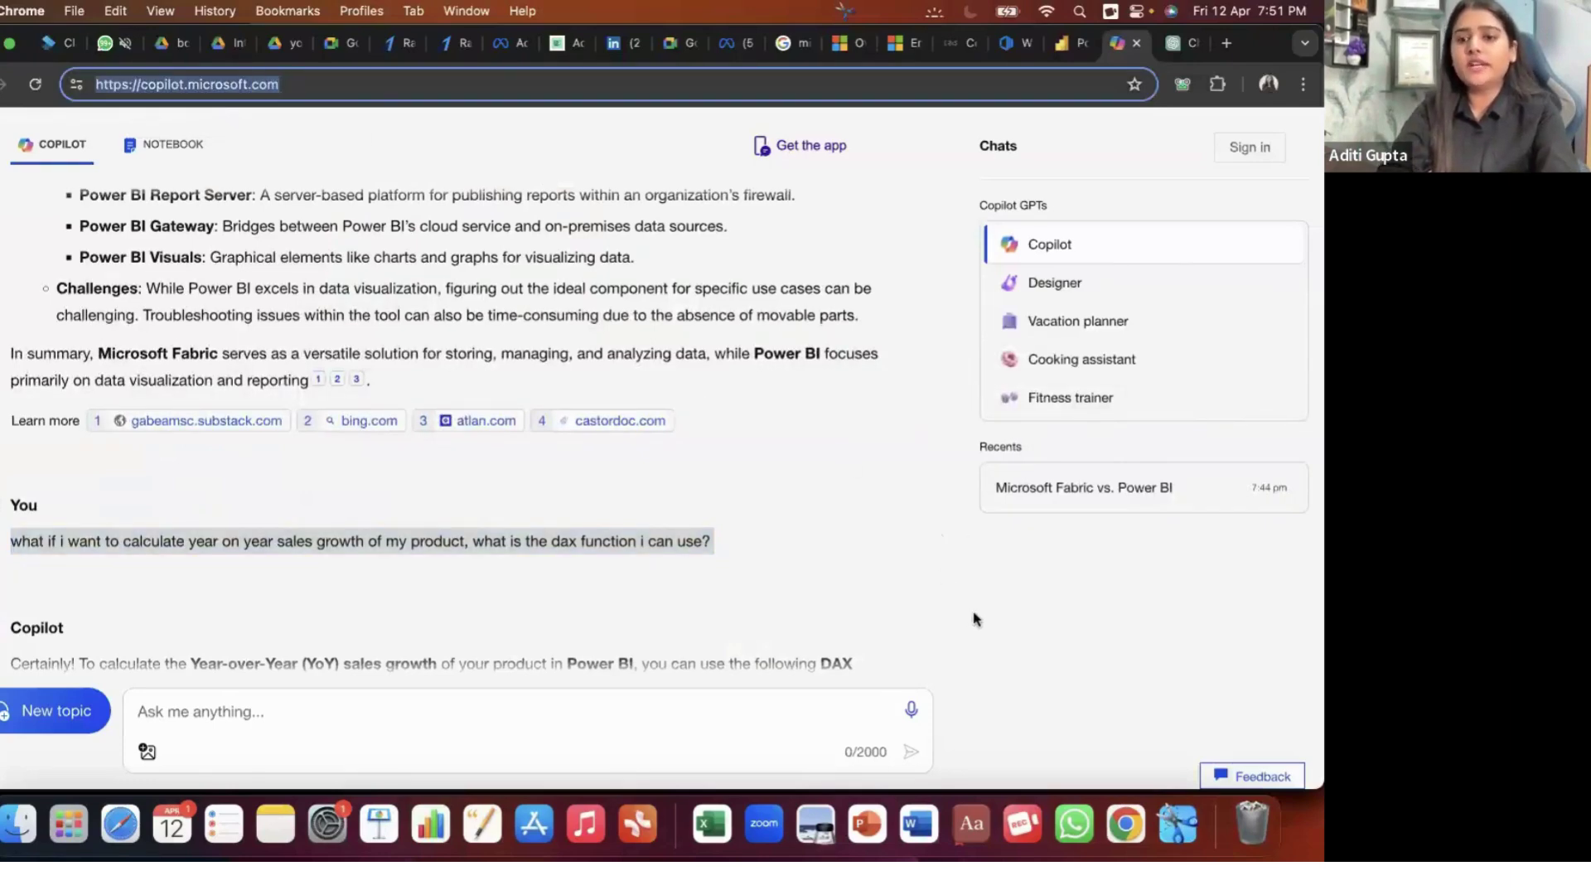
text(/)
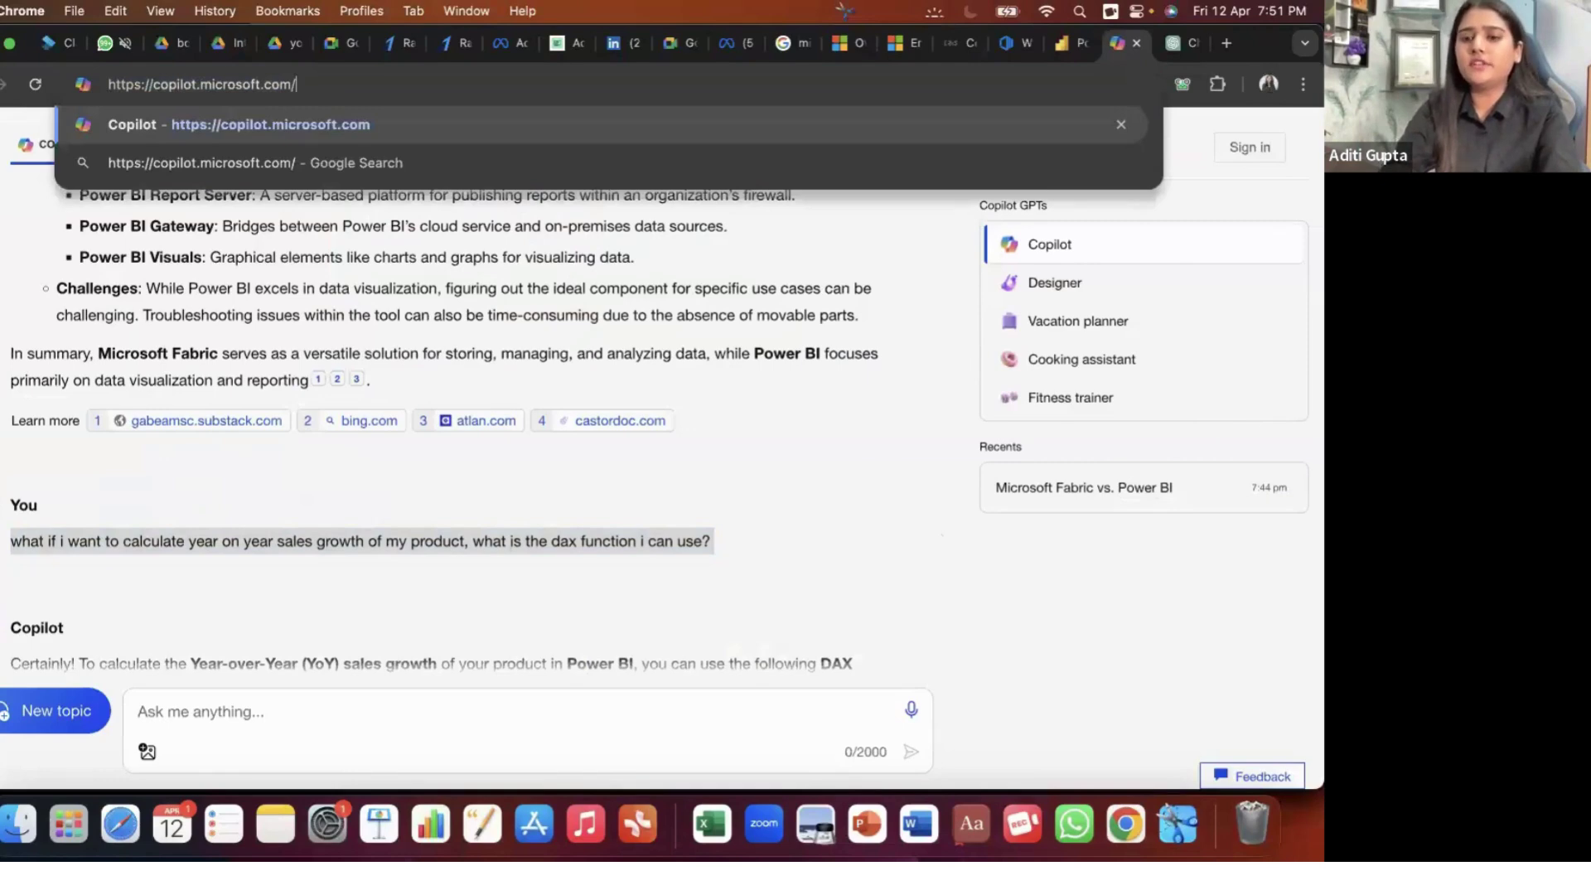
click(1113, 358)
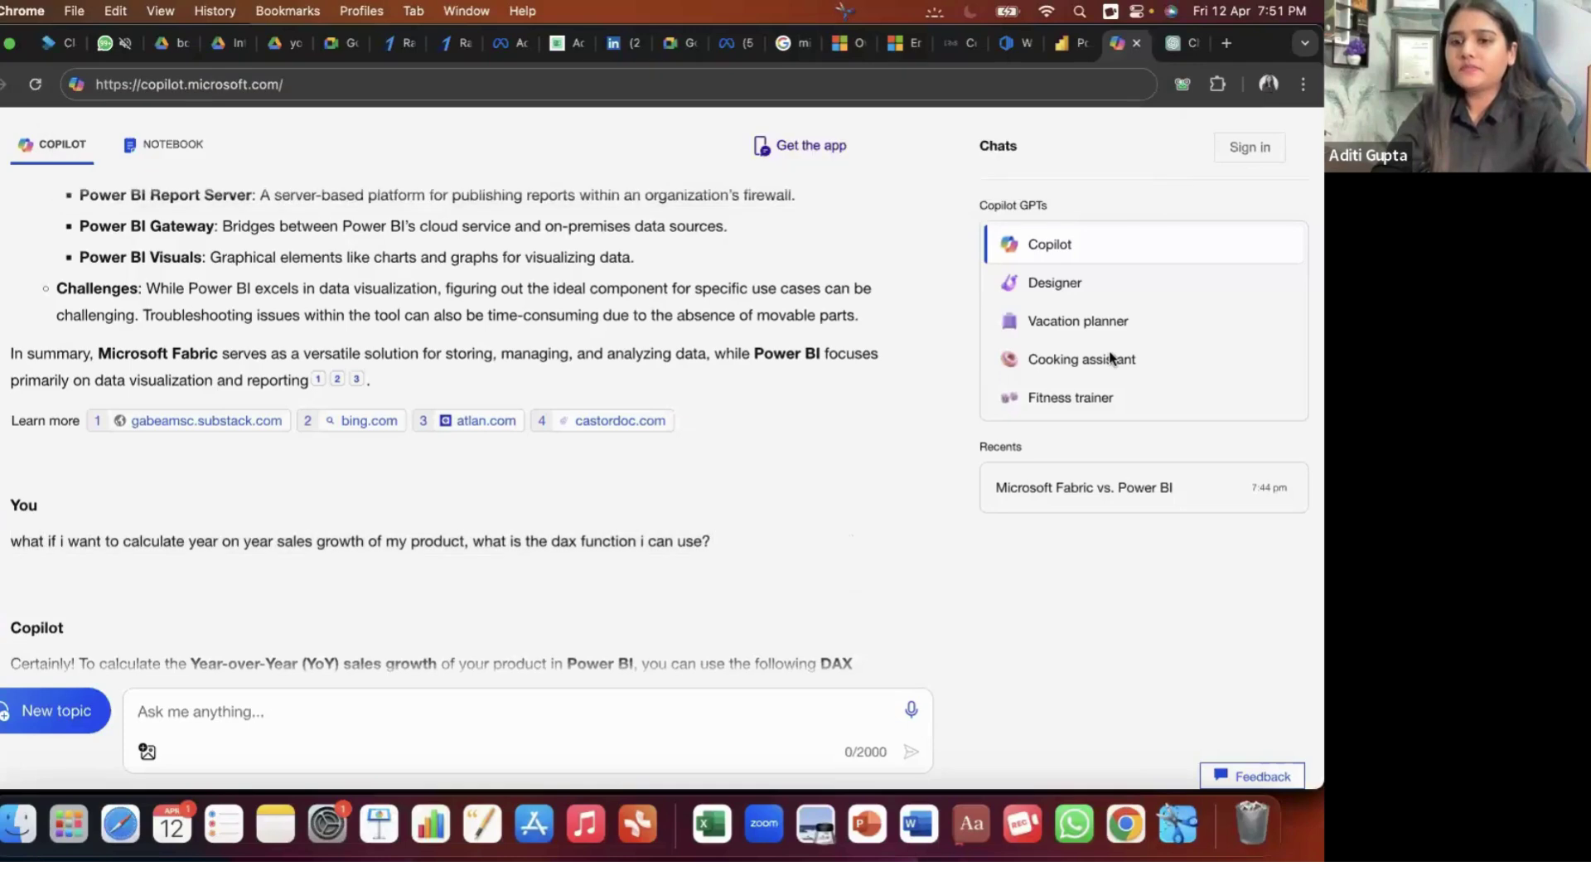